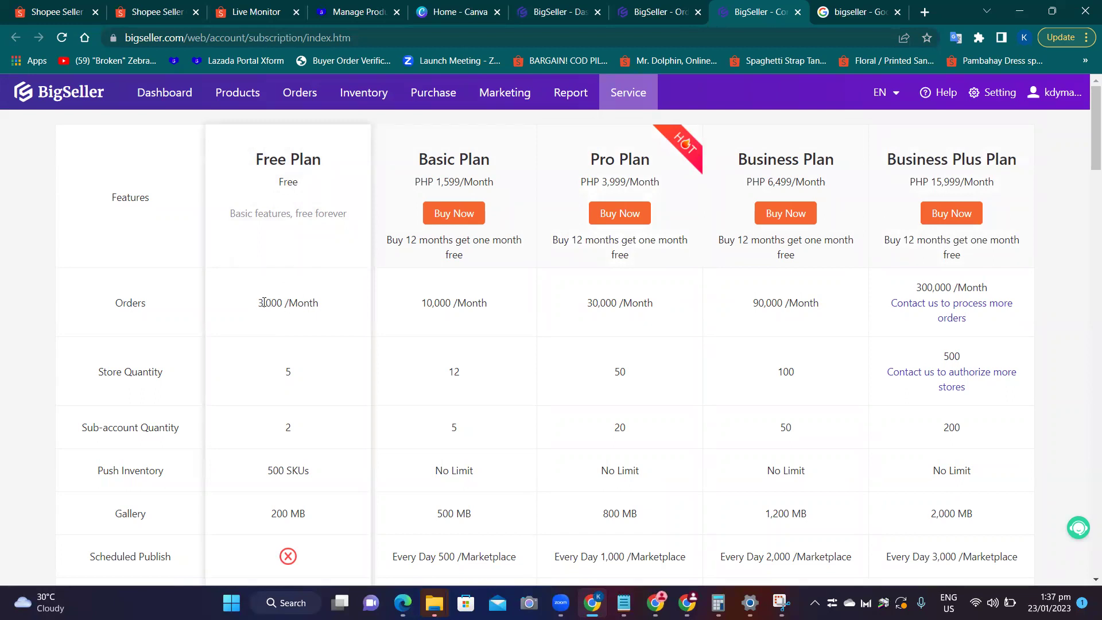
Compare the features and limits of the Free Plan with the paid subscription plans, including the extra services on offer.
drag(262, 302, 318, 302)
click(320, 321)
scroll(307, 325, down, 5)
scroll(296, 326, up, 5)
scroll(278, 319, down, 8)
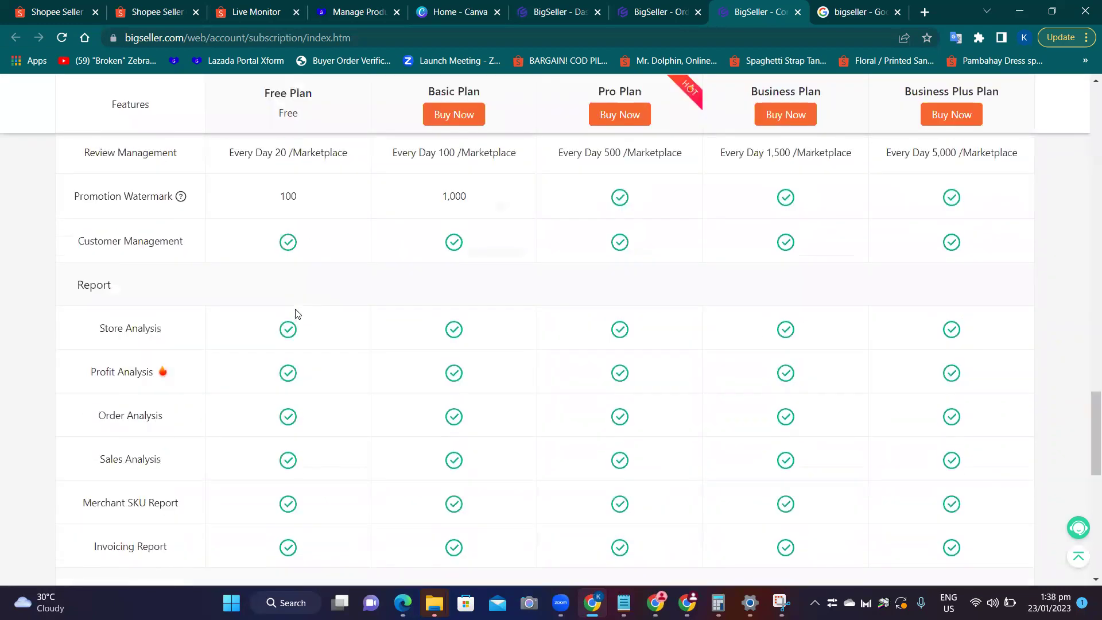
scroll(297, 314, down, 10)
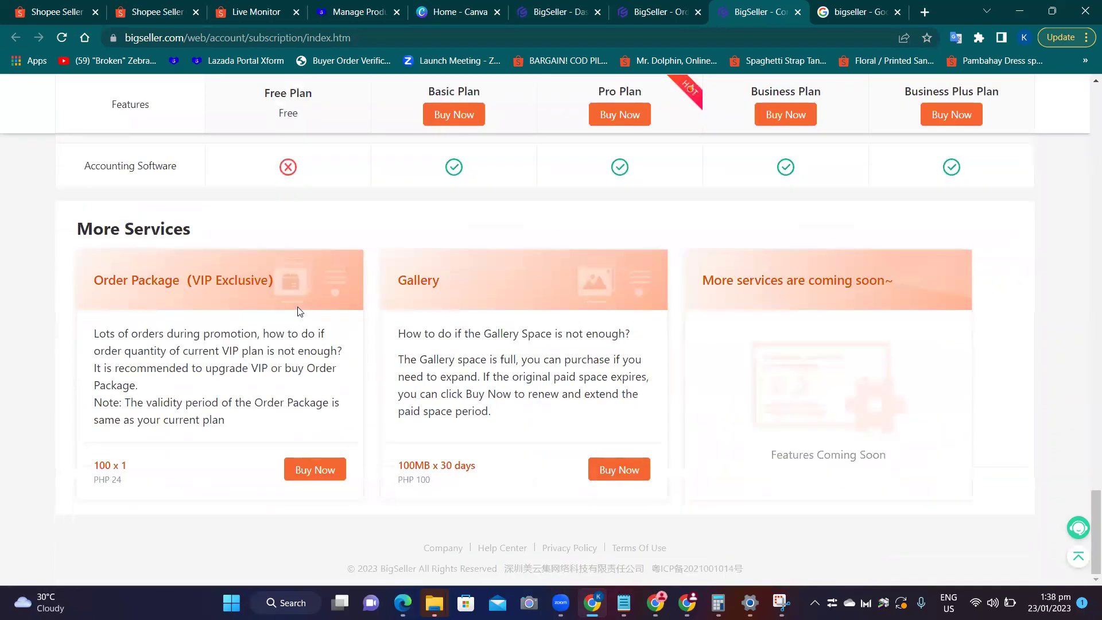
scroll(297, 312, up, 15)
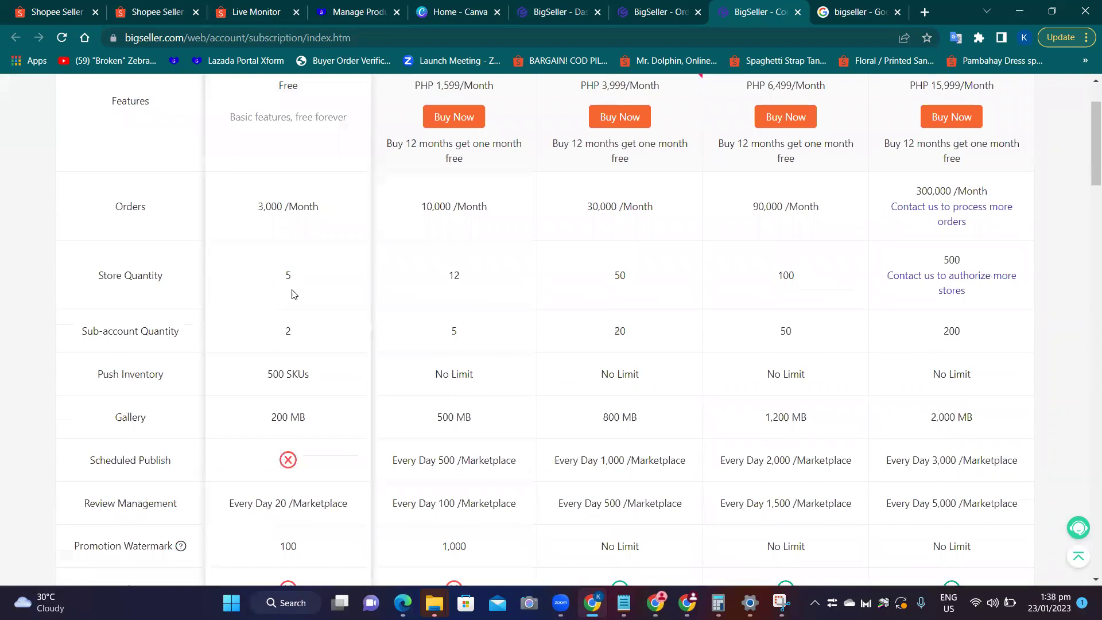
scroll(291, 294, up, 2)
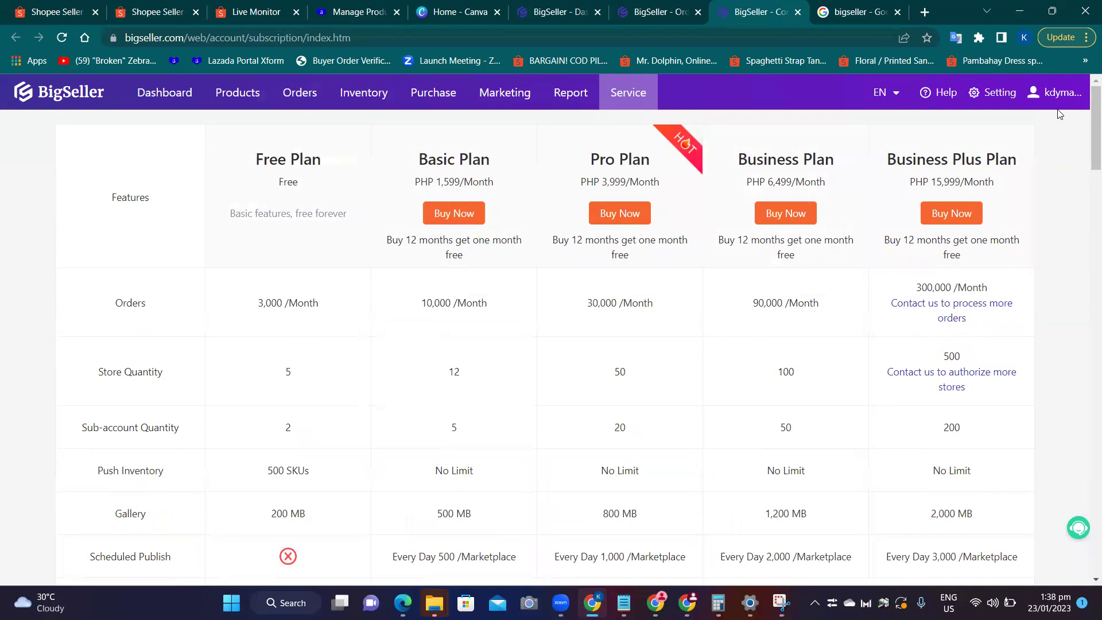
Open the account's Authorization page in a new browser tab and switch to it.
mouse_move(1058, 98)
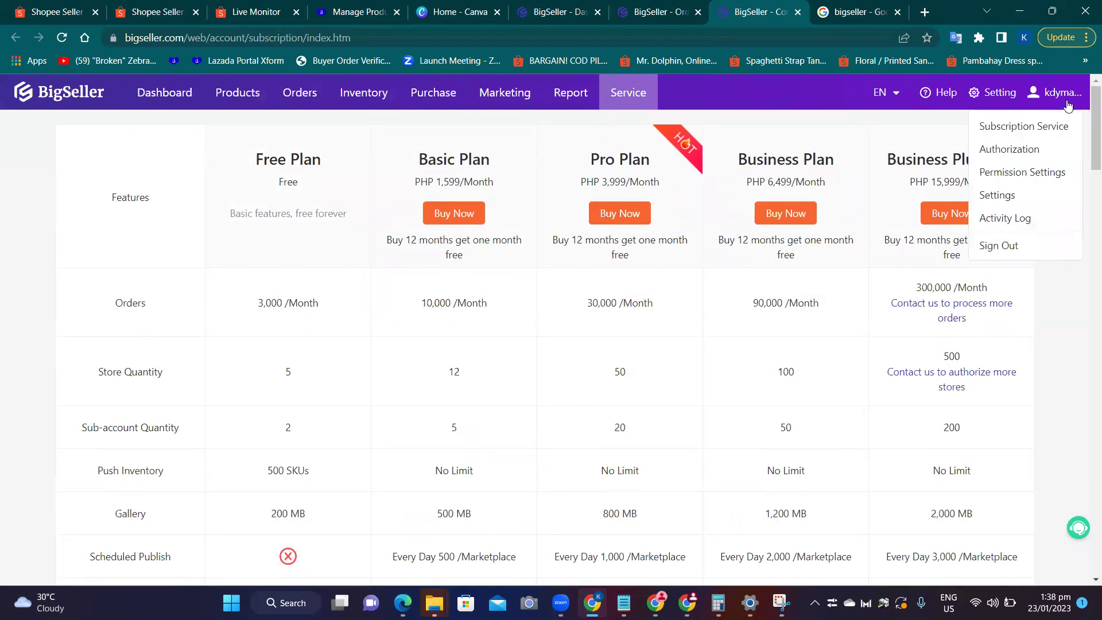
right_click(1013, 151)
click(988, 155)
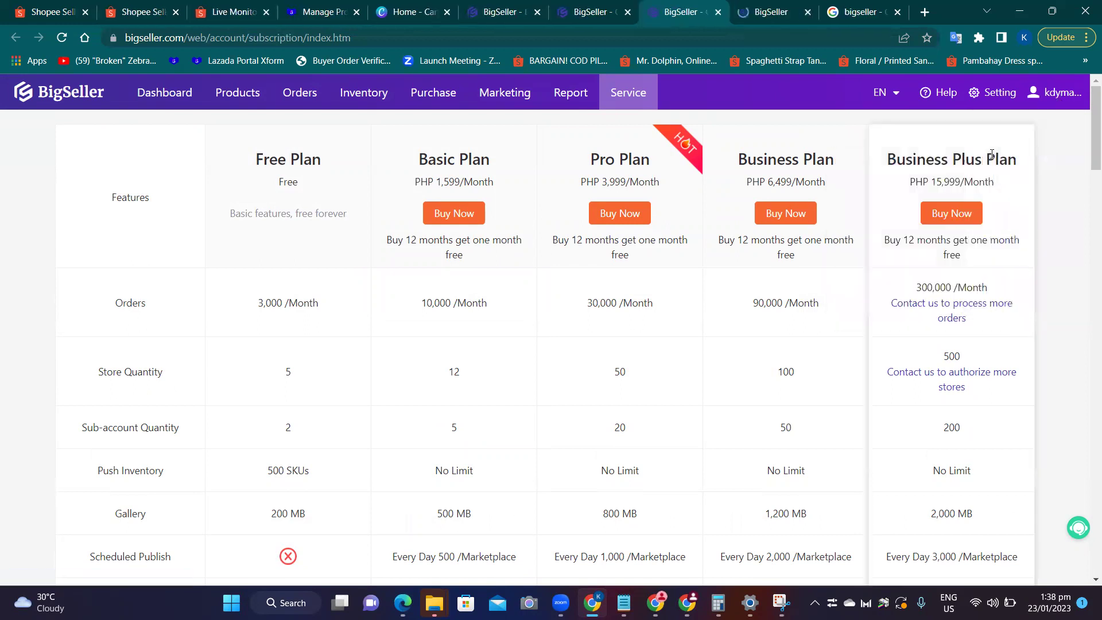
click(1012, 152)
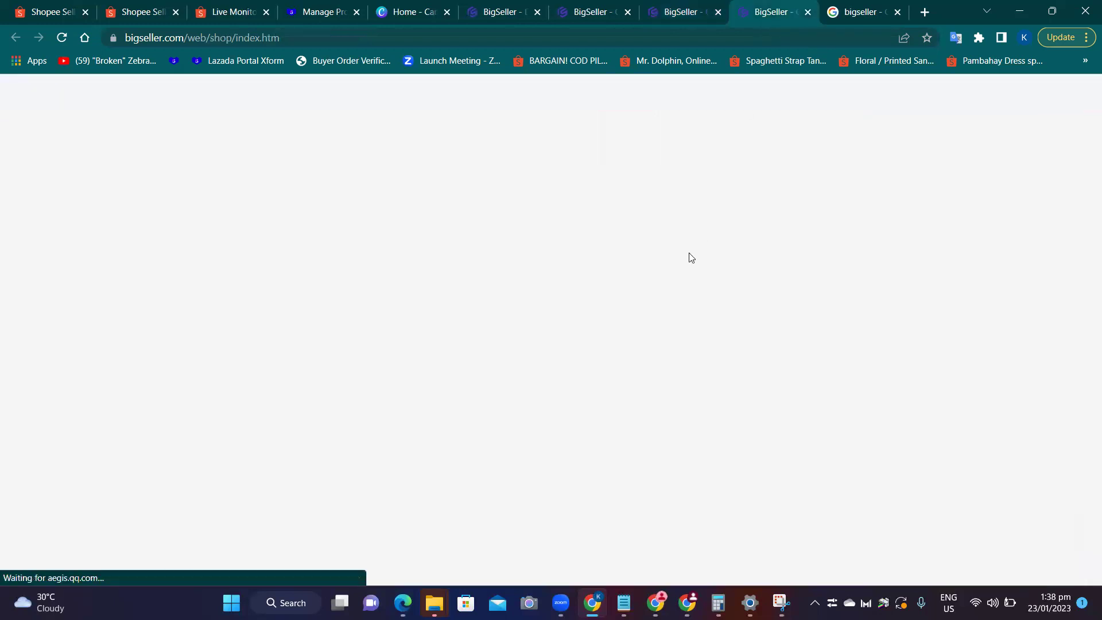
Examine the store integrations: the authorized store quota, the connected Shopee and TikTok stores, and the other supported marketplaces.
scroll(547, 294, down, 5)
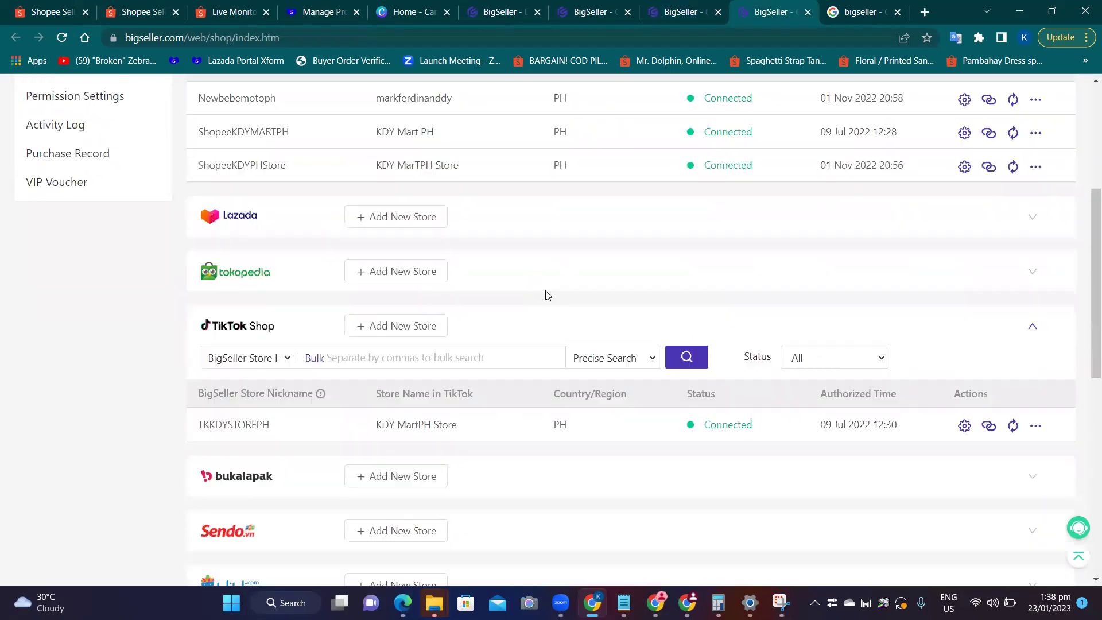
scroll(547, 295, down, 5)
scroll(546, 294, up, 9)
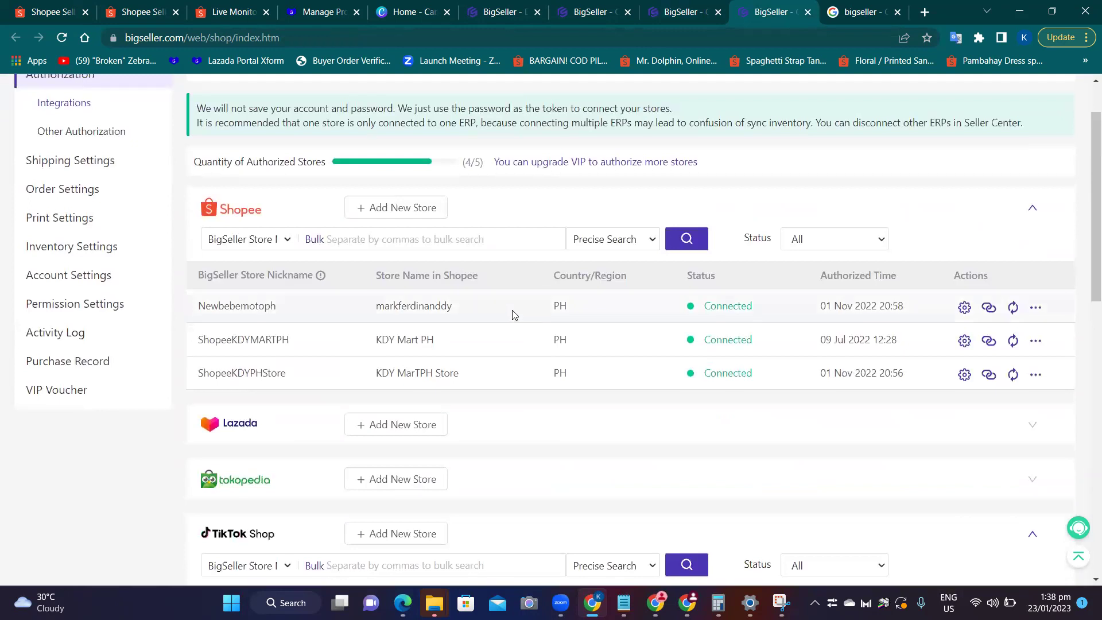
scroll(512, 312, up, 2)
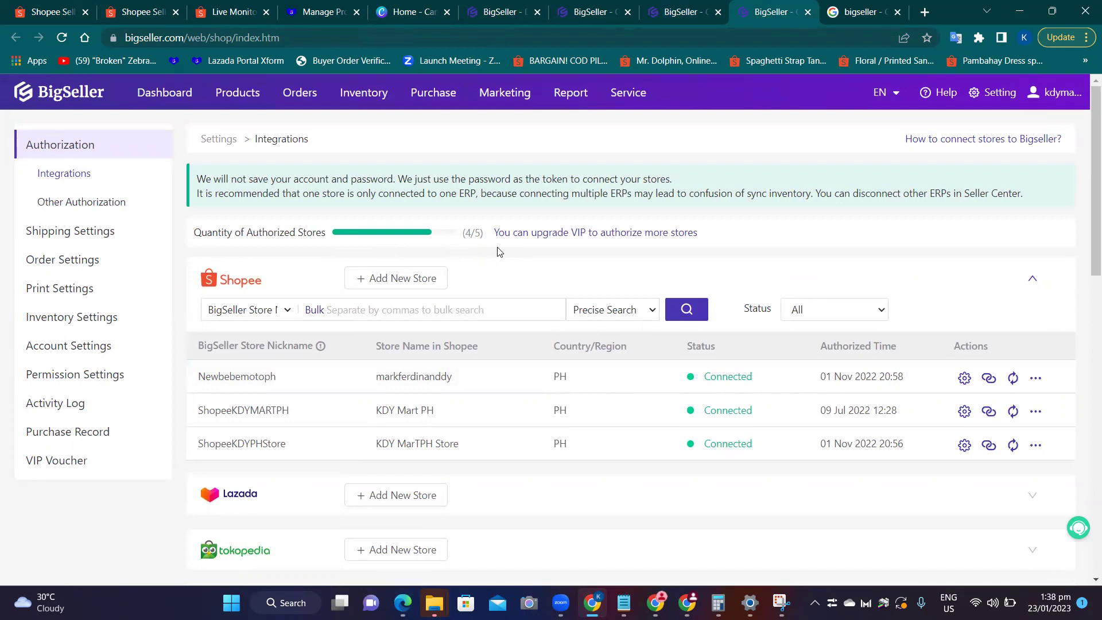
scroll(499, 250, down, 2)
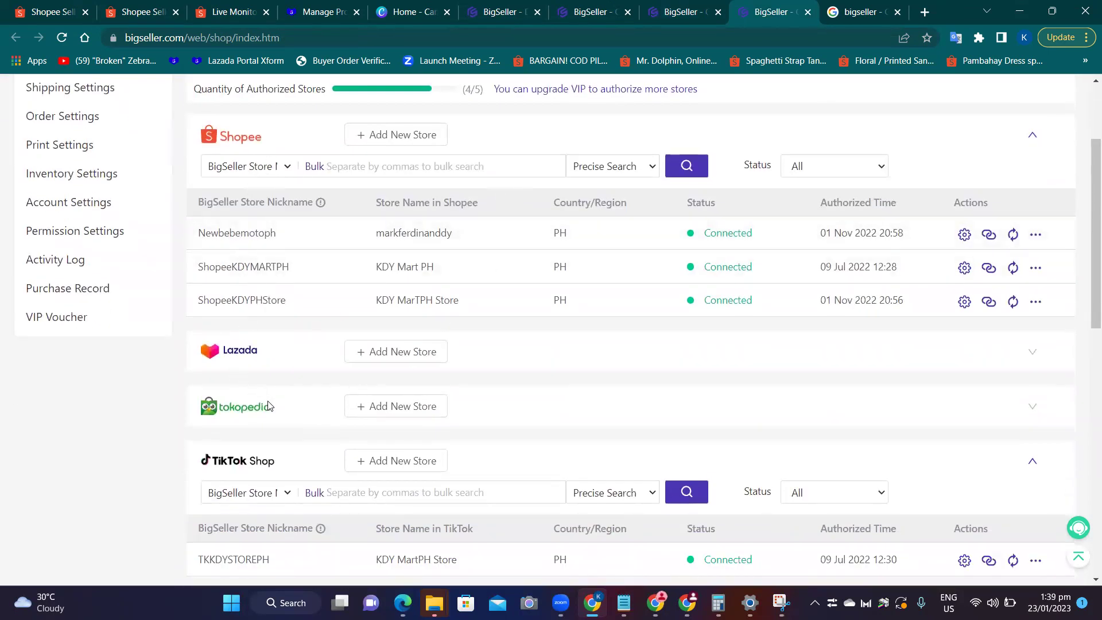
scroll(301, 402, down, 2)
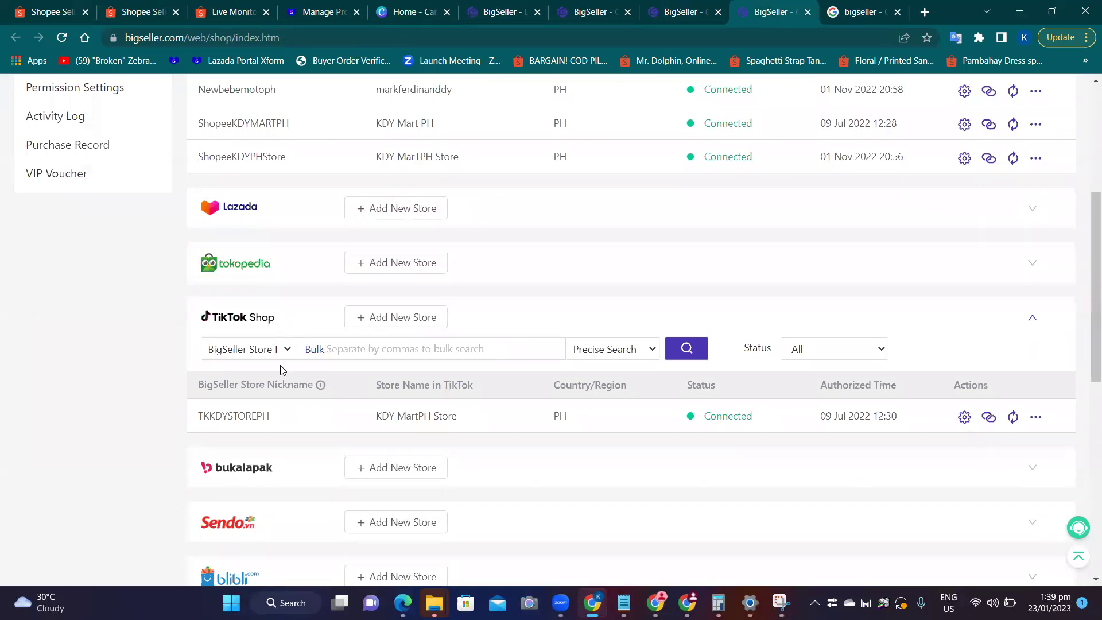
scroll(288, 464, down, 2)
scroll(287, 459, down, 1)
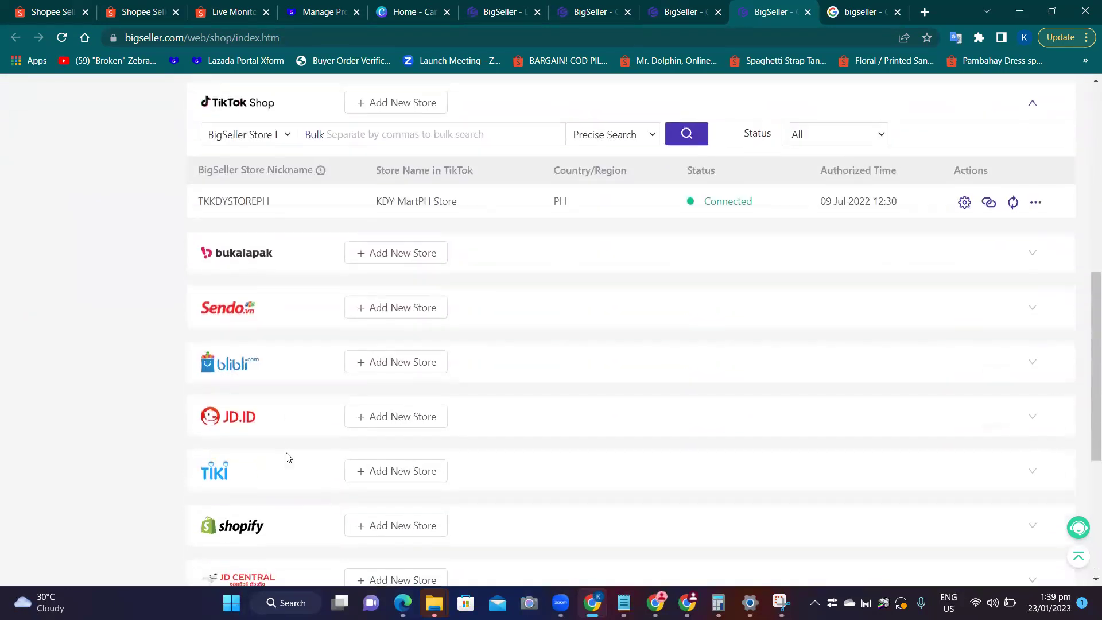
scroll(265, 387, down, 2)
scroll(230, 402, down, 3)
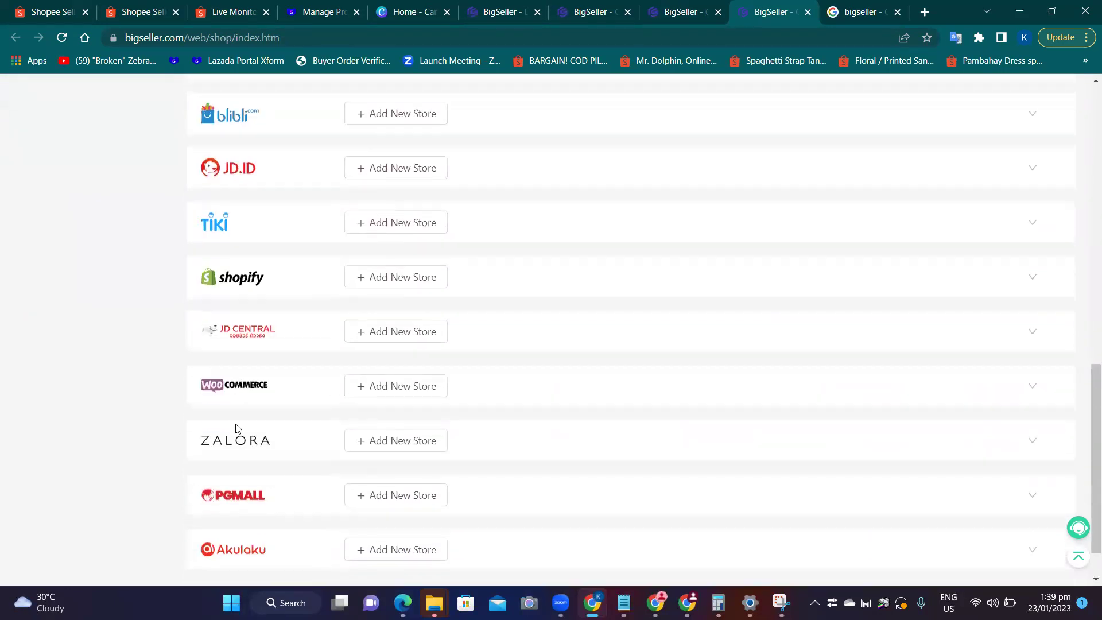
scroll(249, 415, up, 6)
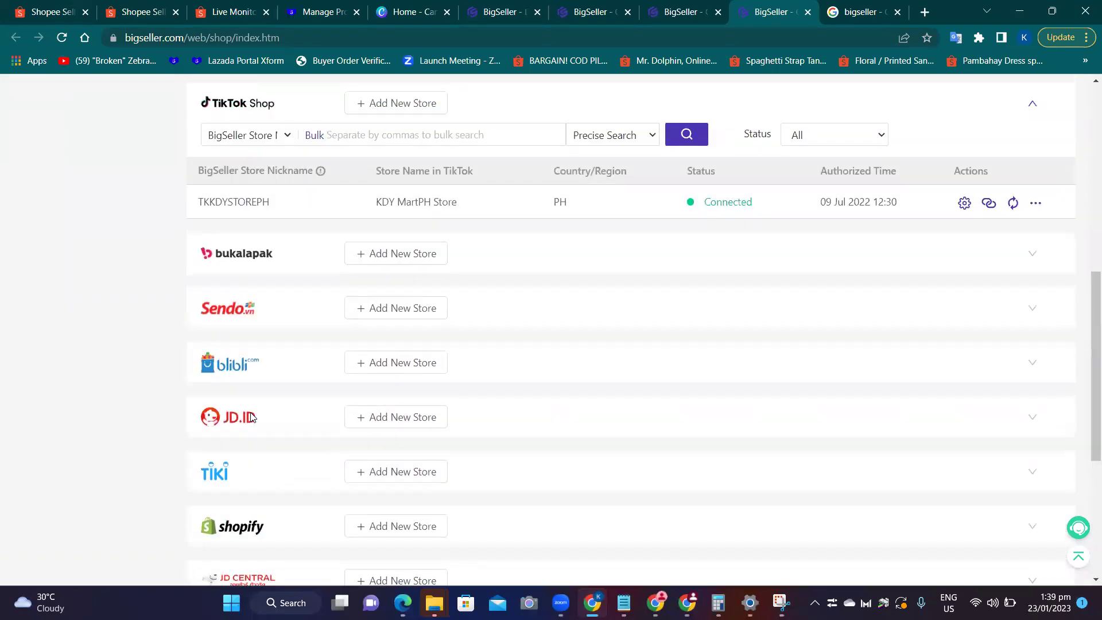
scroll(259, 415, up, 5)
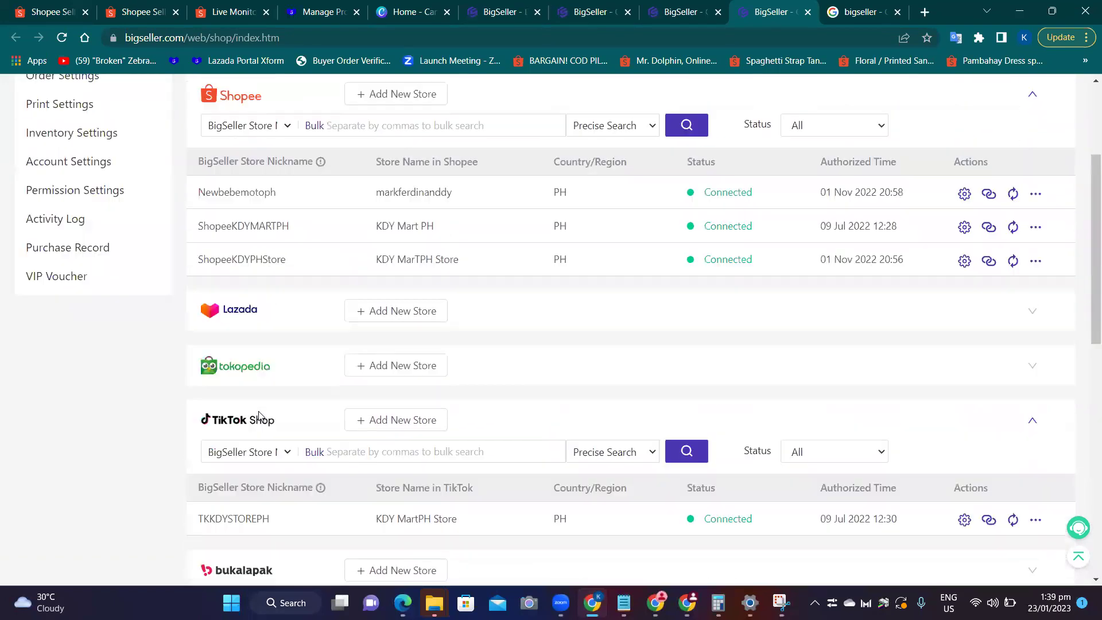
scroll(262, 414, up, 2)
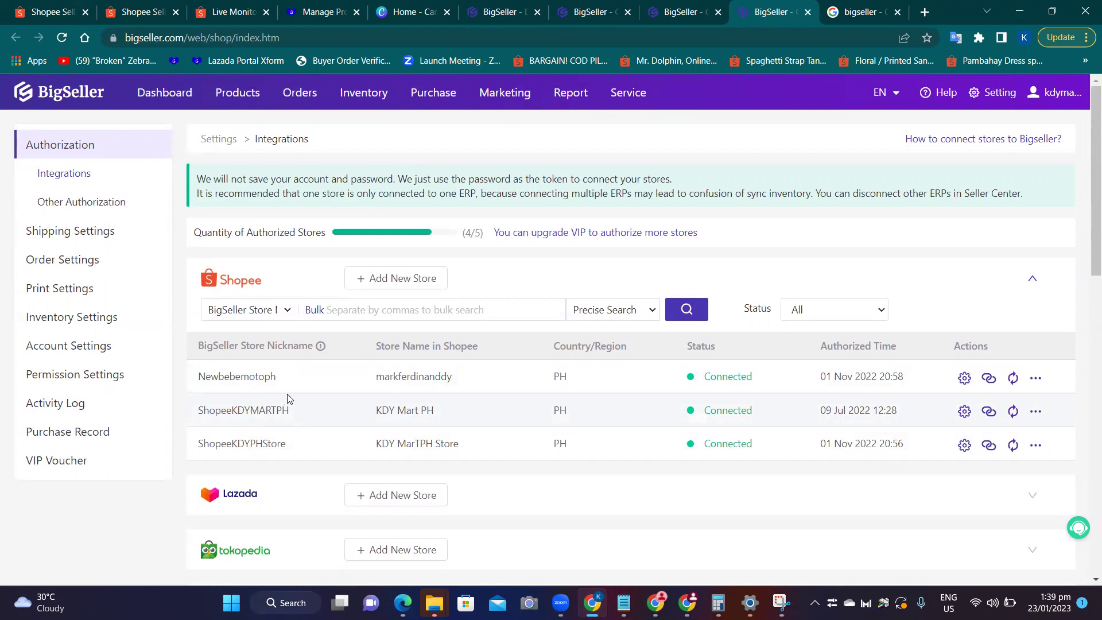
mouse_move(1062, 96)
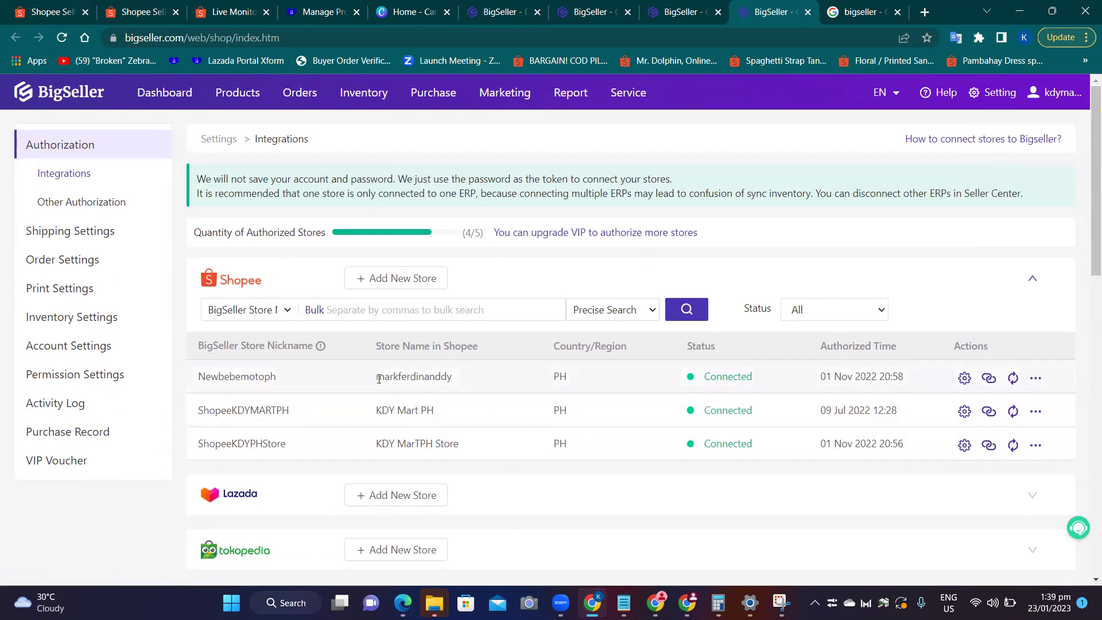
Add a new Shopee store with the nickname DDD Store and start connecting it.
click(401, 283)
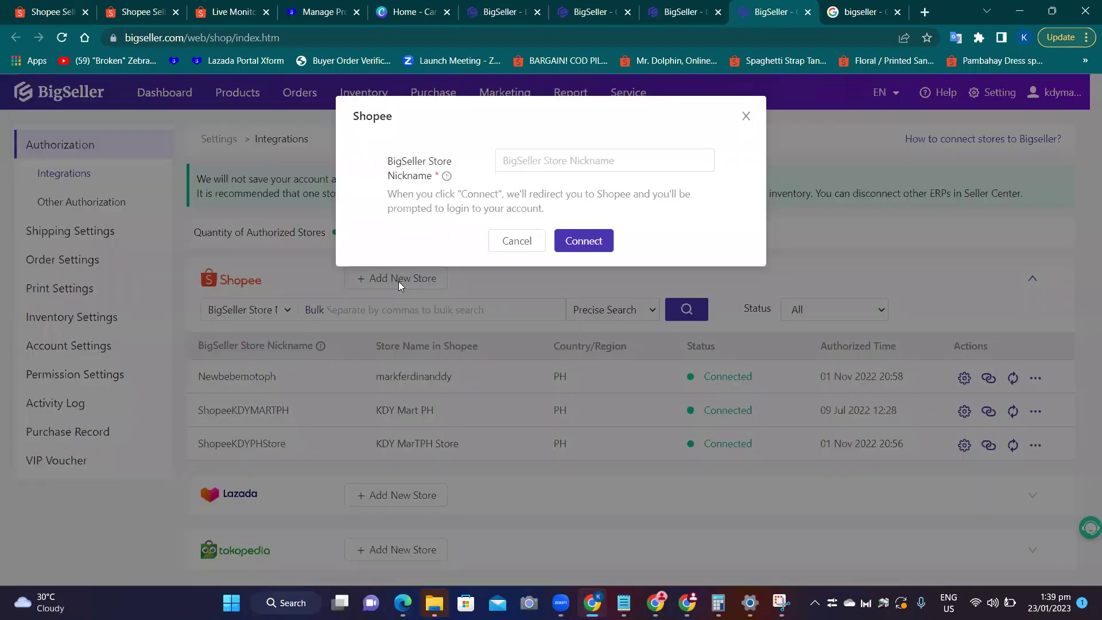
click(613, 171)
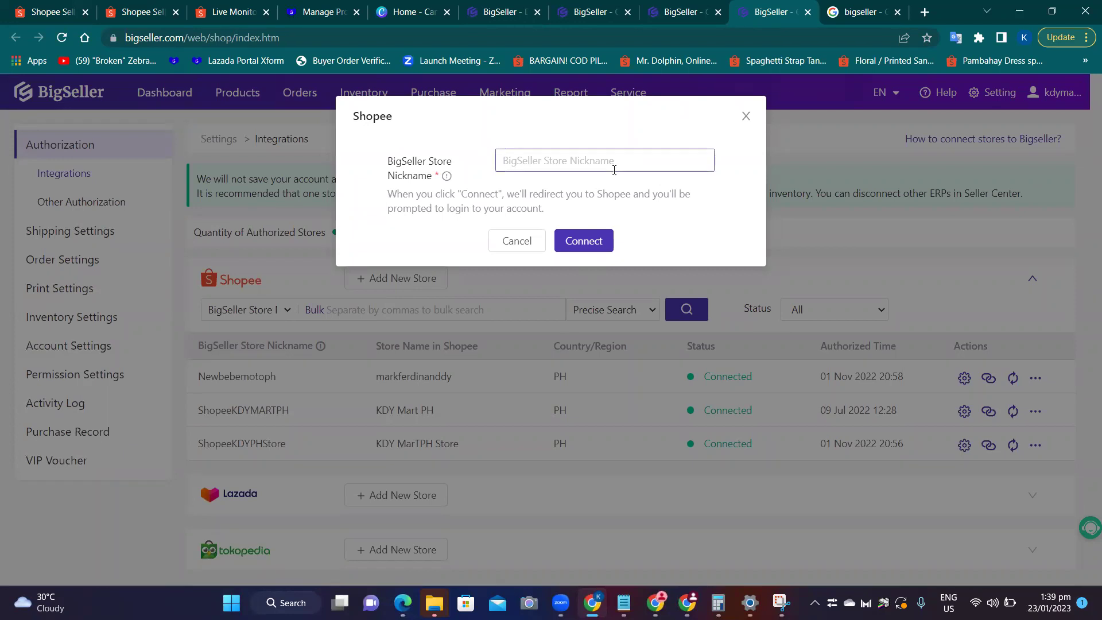
text(DDD Store)
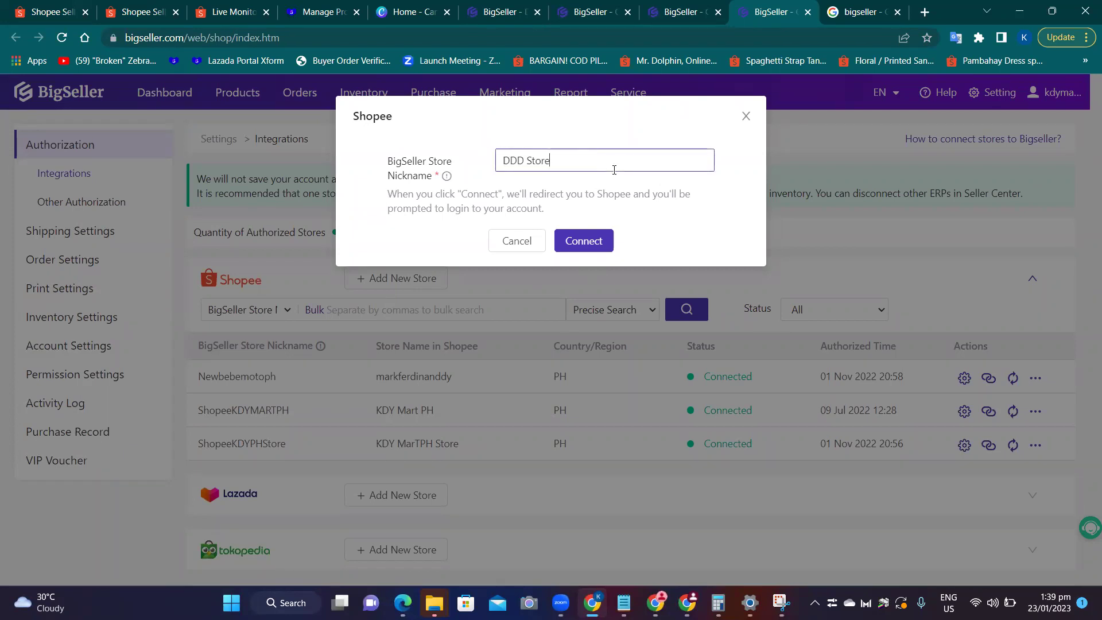
click(600, 246)
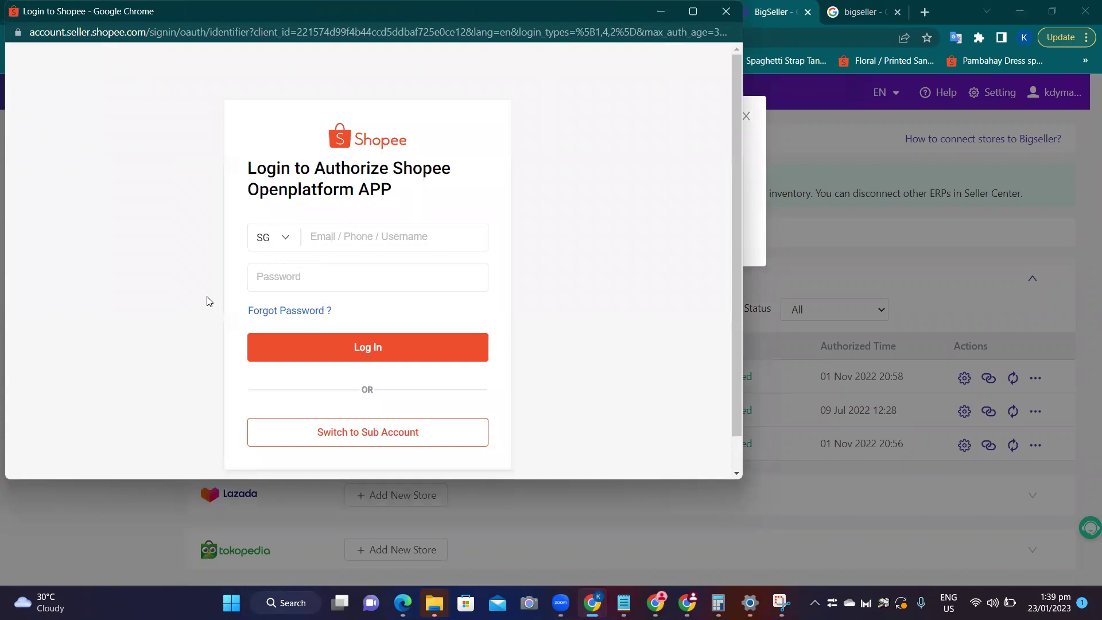
Set the region to PH on the Shopee authorization login, minimize that window and dismiss the new-store dialog.
click(281, 238)
scroll(287, 298, down, 3)
click(304, 290)
click(357, 281)
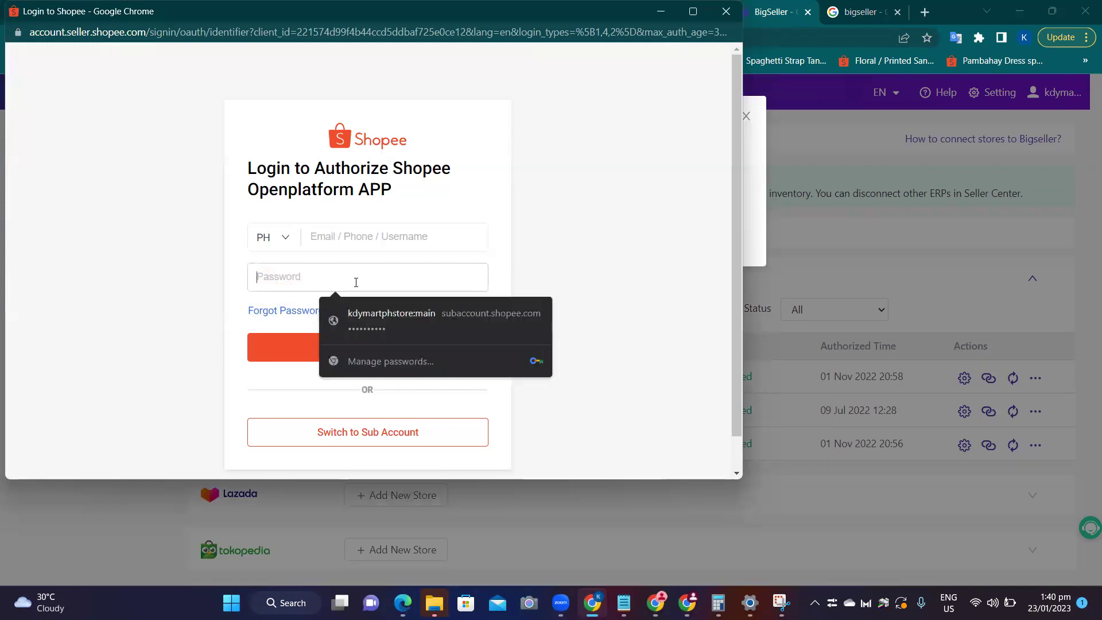
click(644, 263)
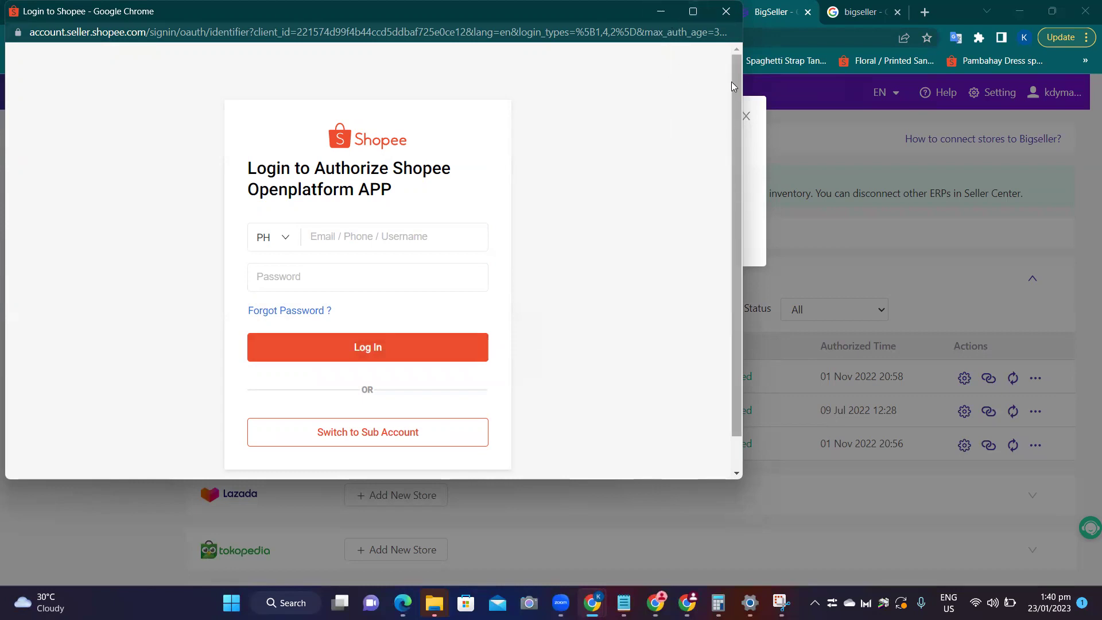
click(661, 12)
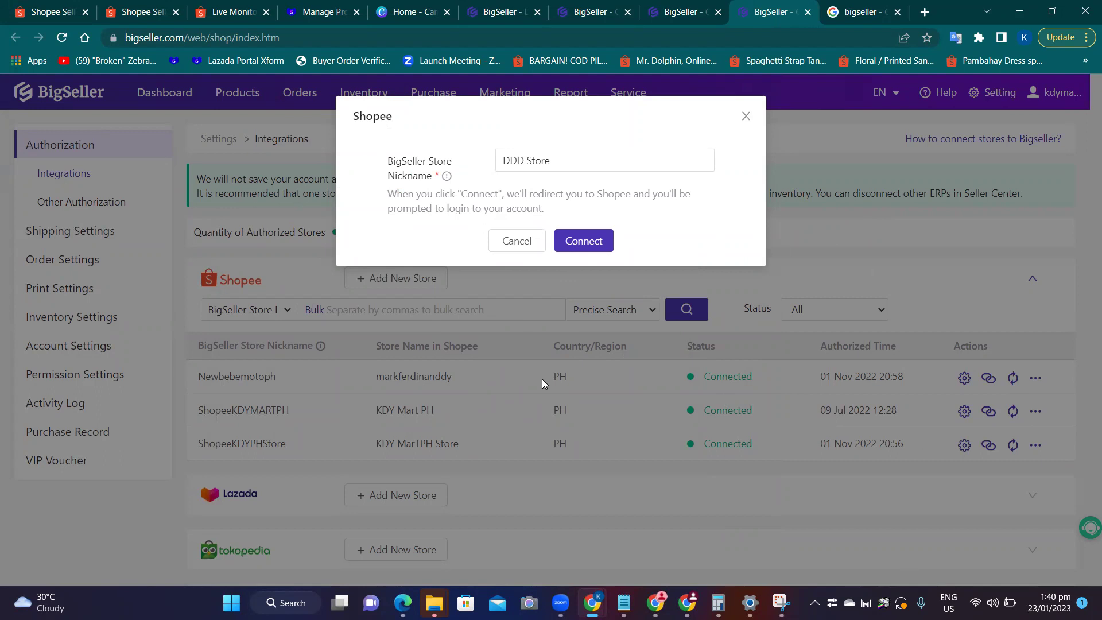
click(747, 119)
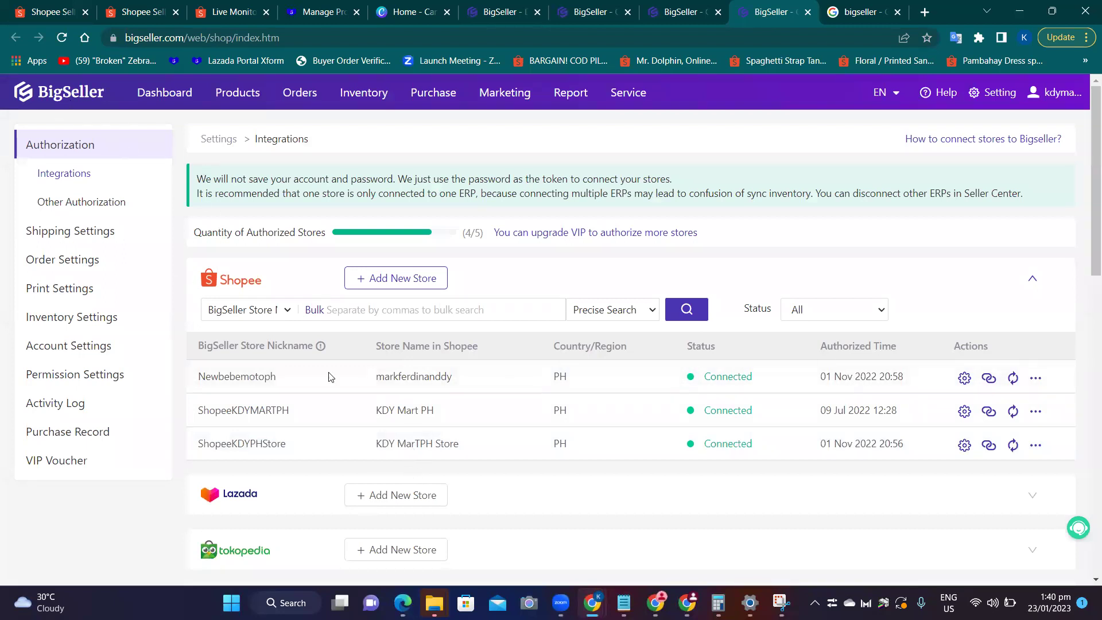
click(403, 285)
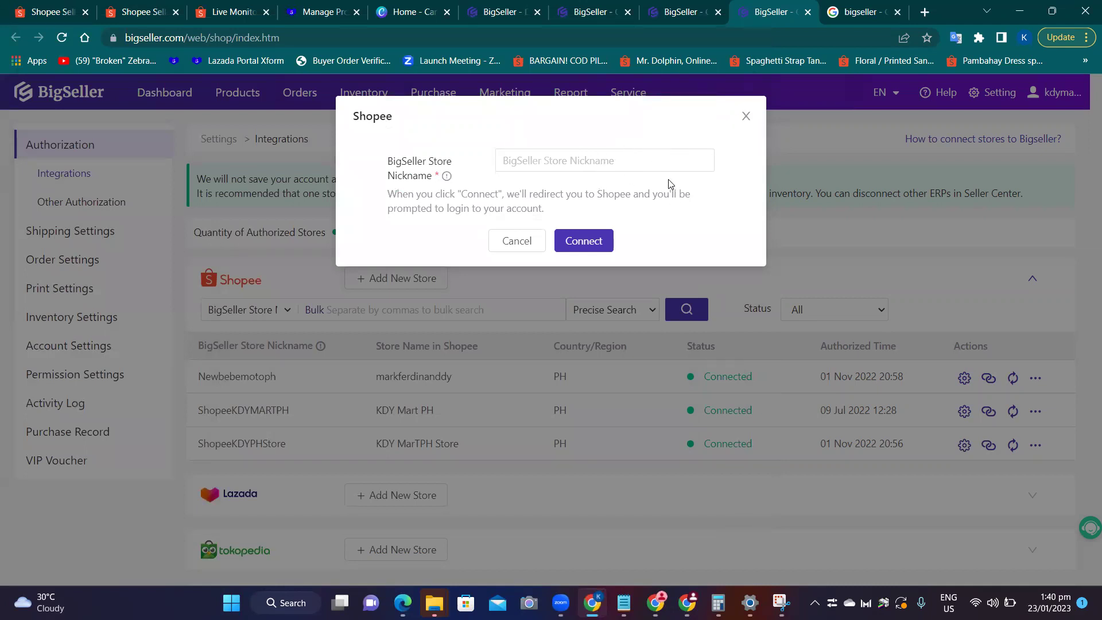
click(746, 115)
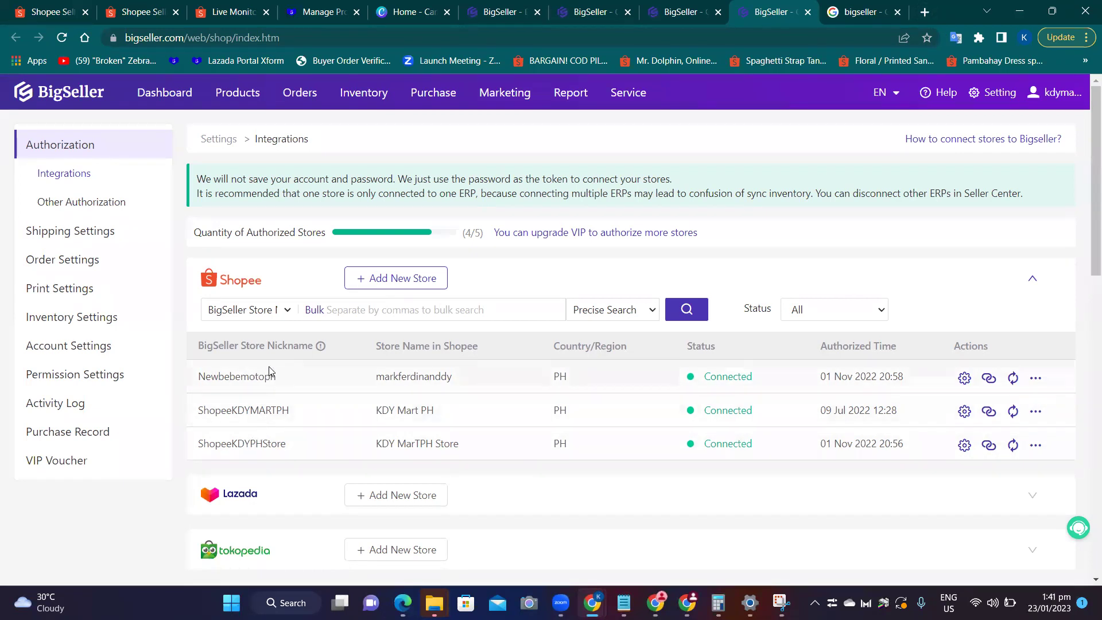
Open the browser's extension management page in a new tab and highlight the BigSeller - Product Scraper name.
click(926, 12)
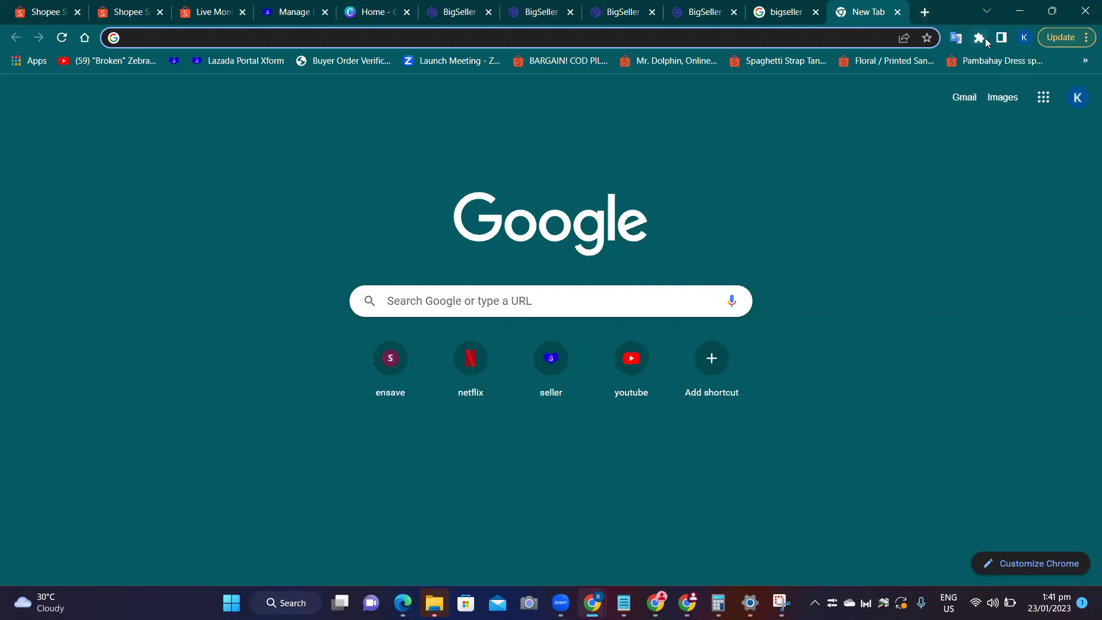
click(979, 38)
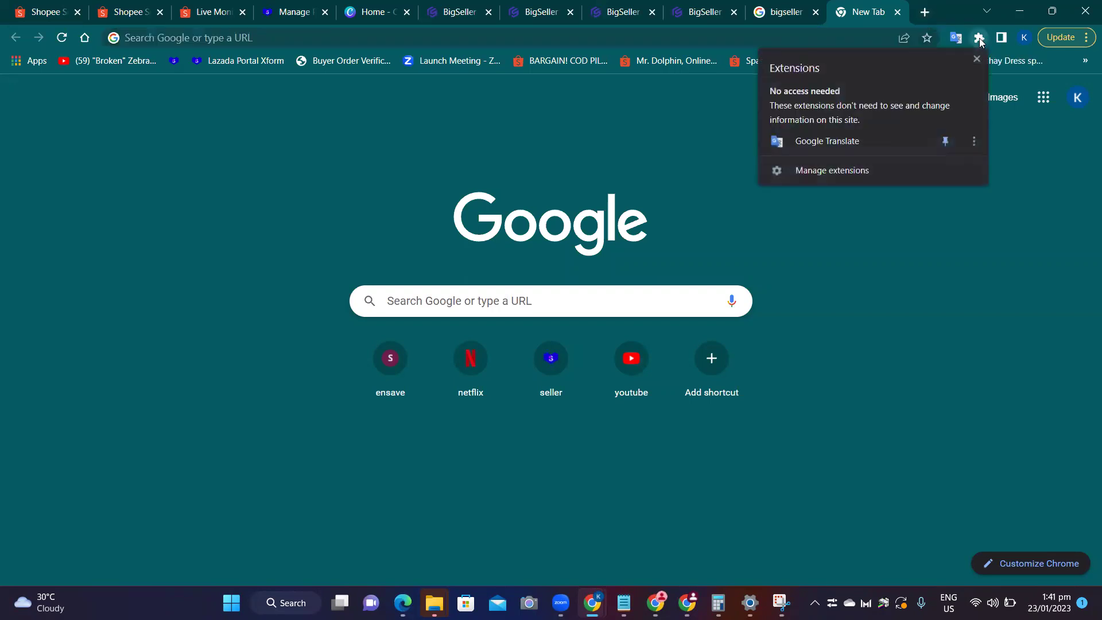
click(816, 172)
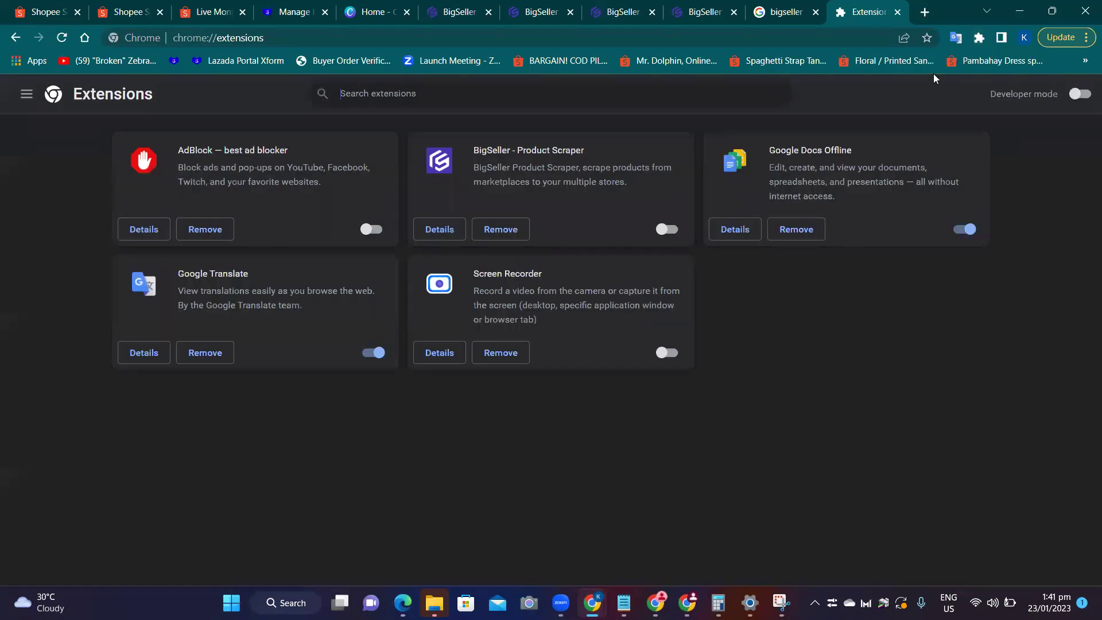
click(980, 38)
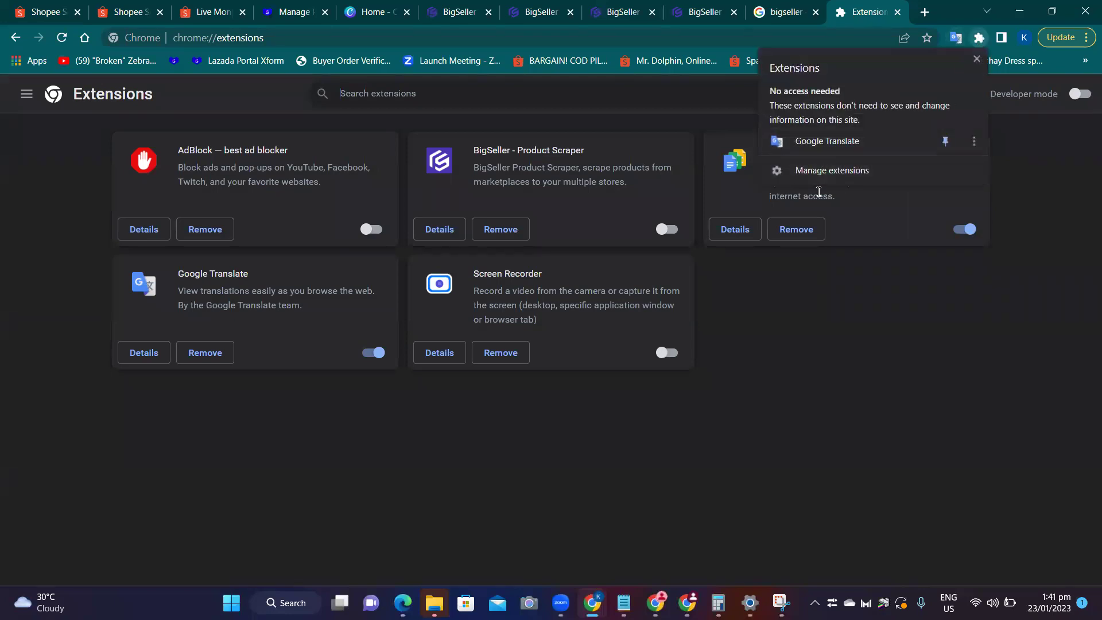
click(844, 374)
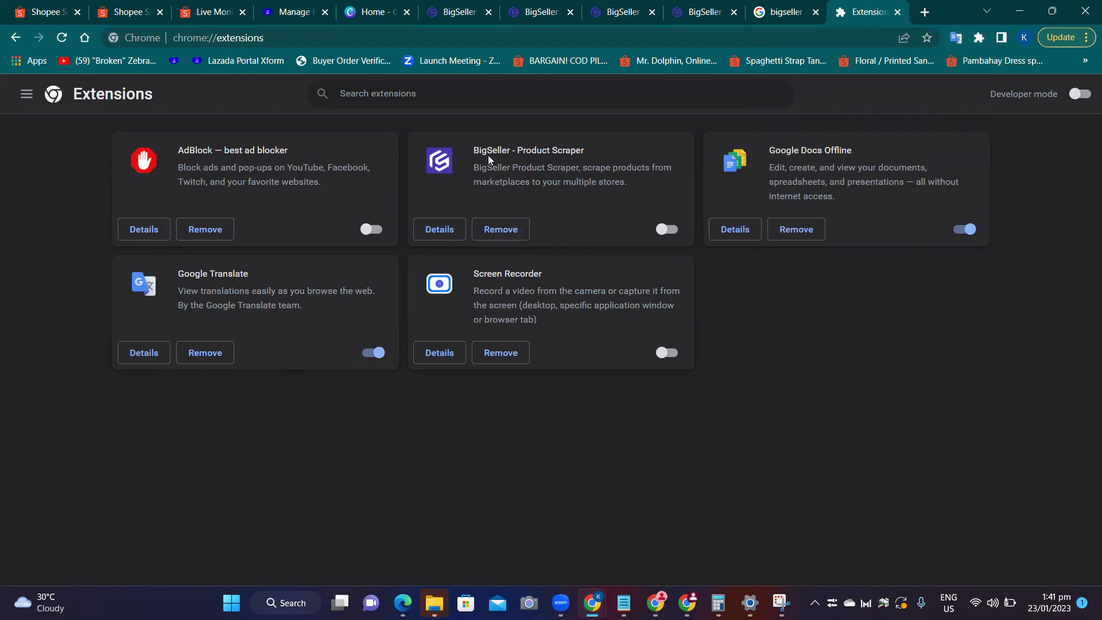
drag(471, 147, 585, 154)
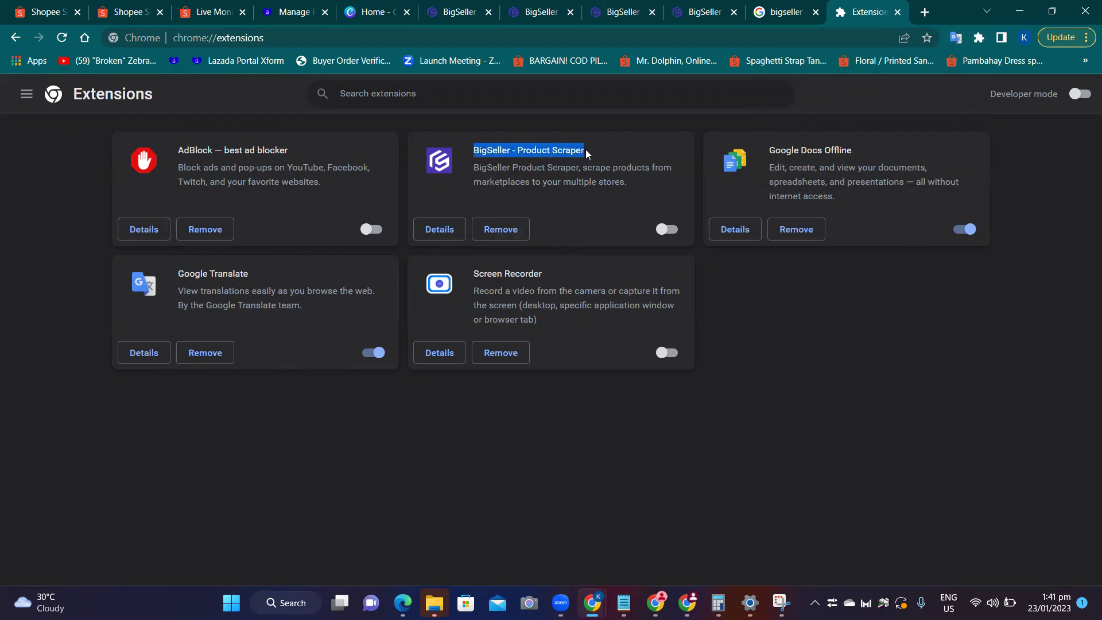
Search the web for "bigseller scraper extension" in a new tab and look through the results.
click(925, 12)
text(bigseller)
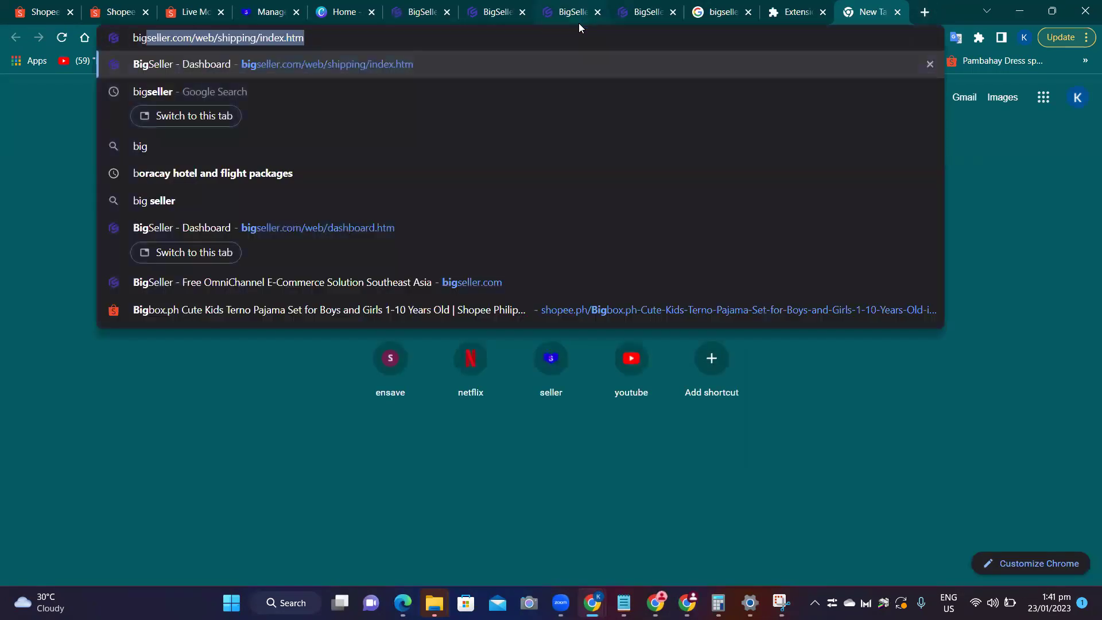
text( scraper)
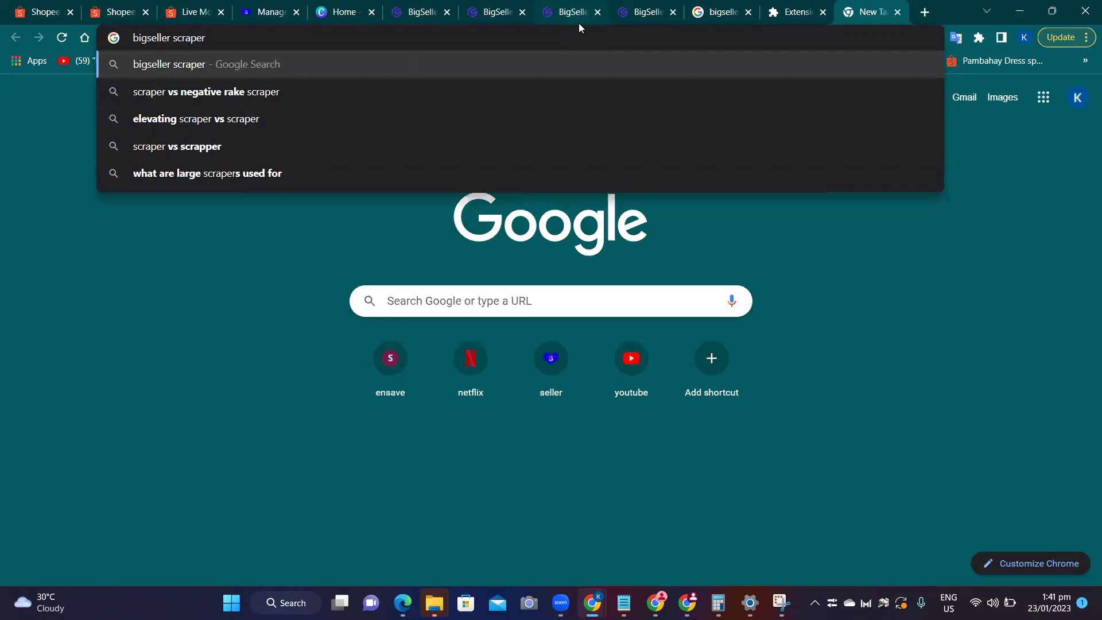
text( ex)
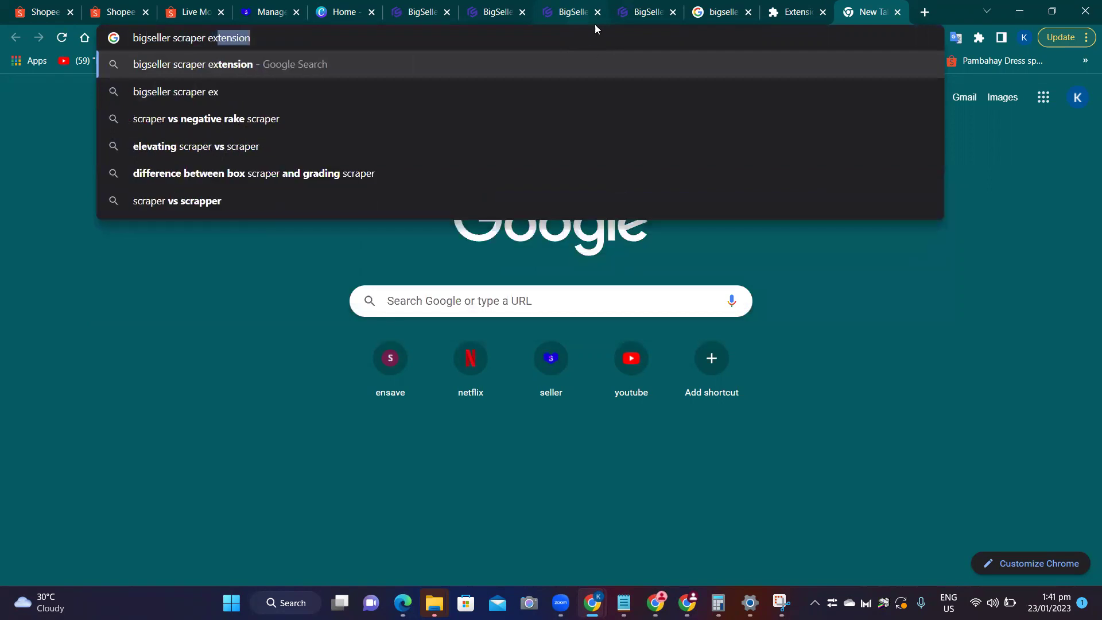
key(Return)
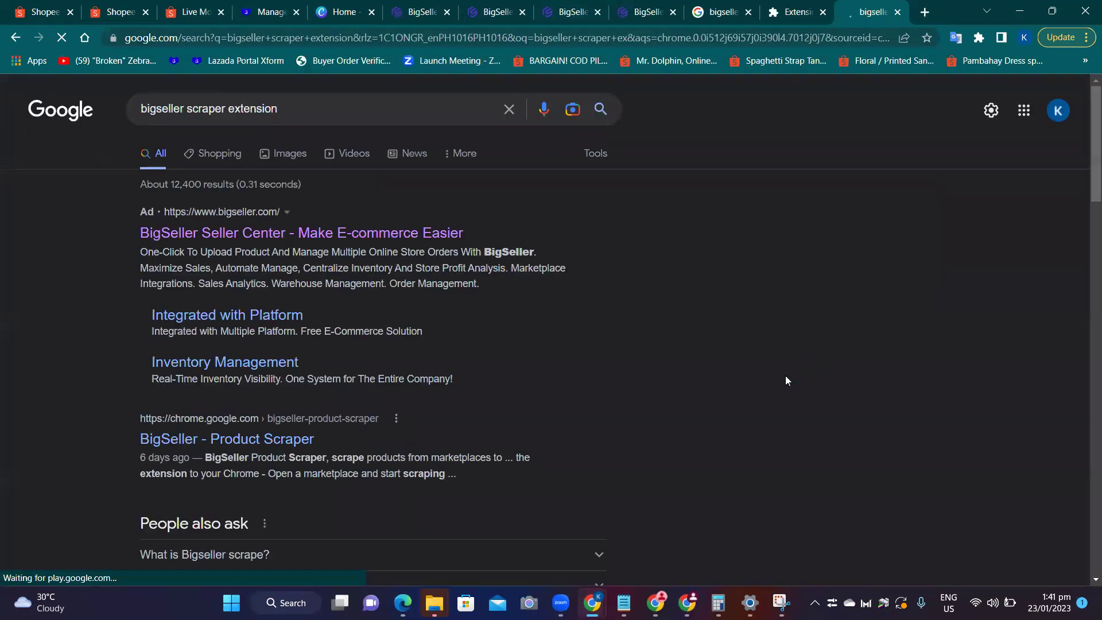
scroll(760, 379, down, 4)
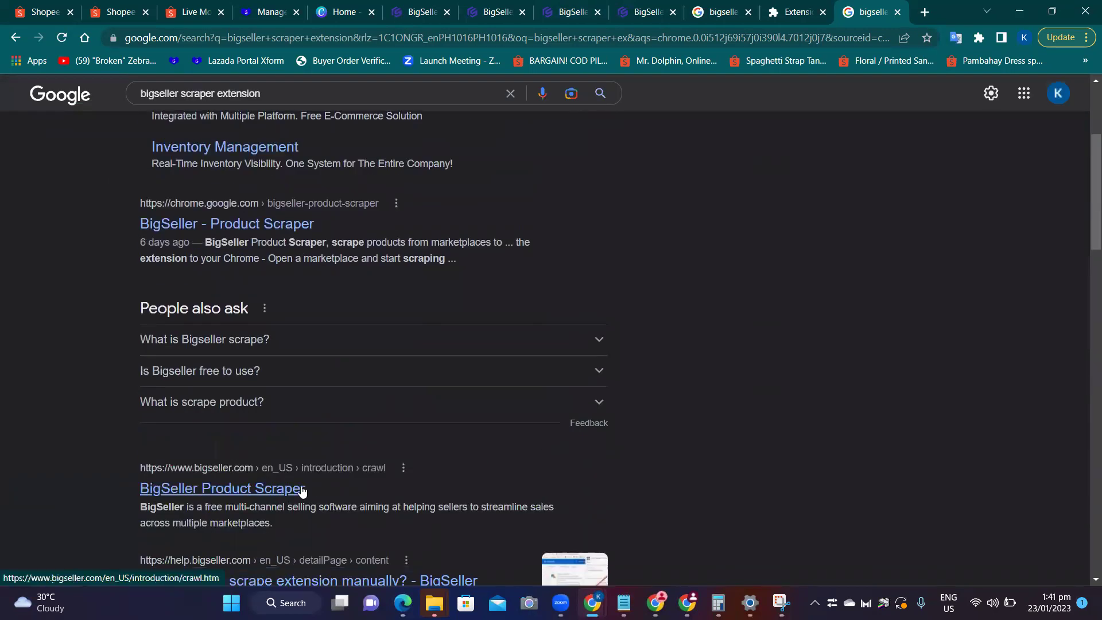
scroll(723, 393, down, 4)
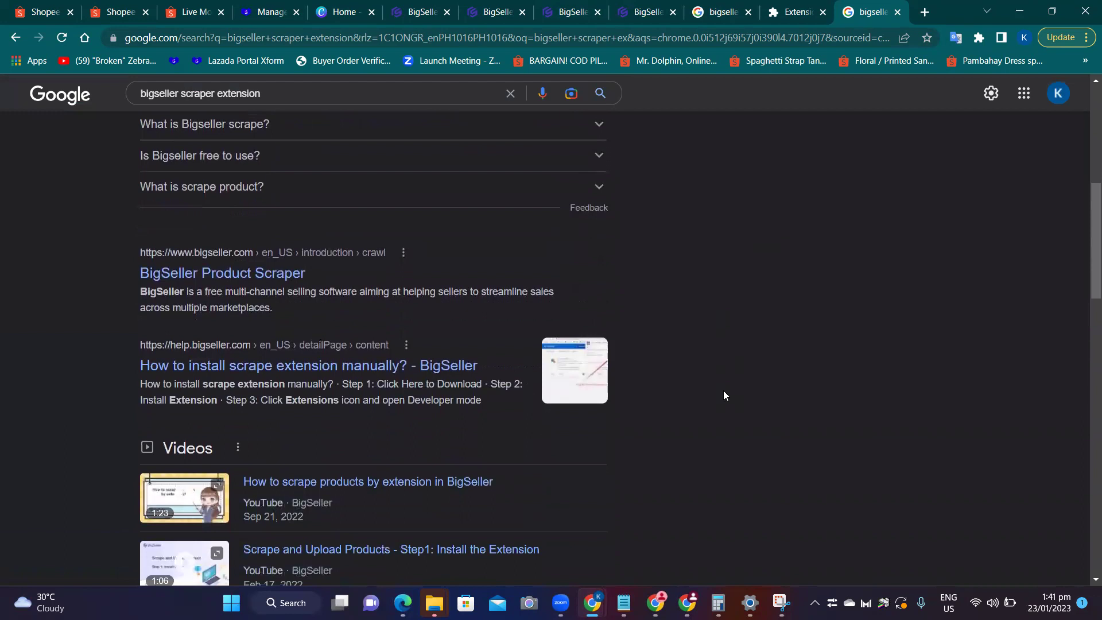
scroll(734, 383, up, 8)
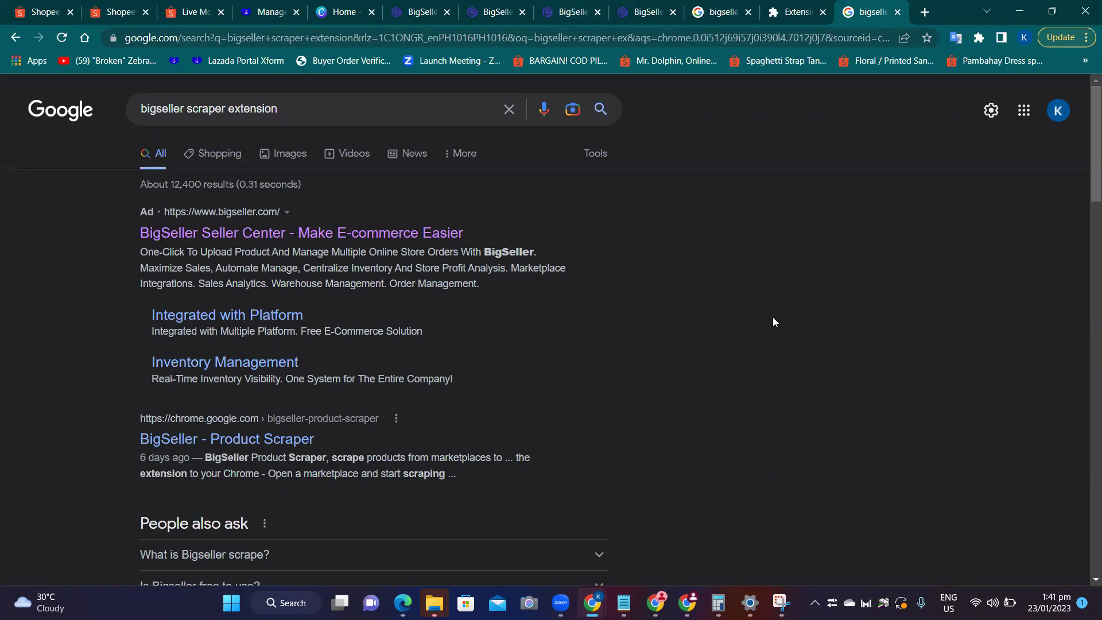
Copy the extension's name from the extensions page and search the web for "BigSeller - Product Scraper extension".
click(785, 13)
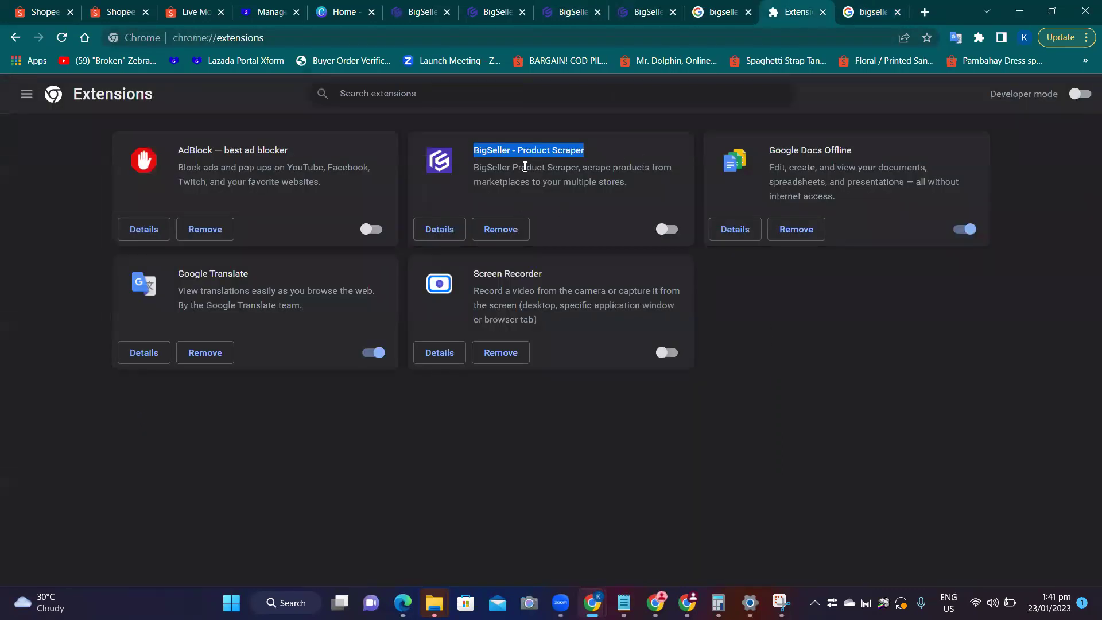
click(583, 169)
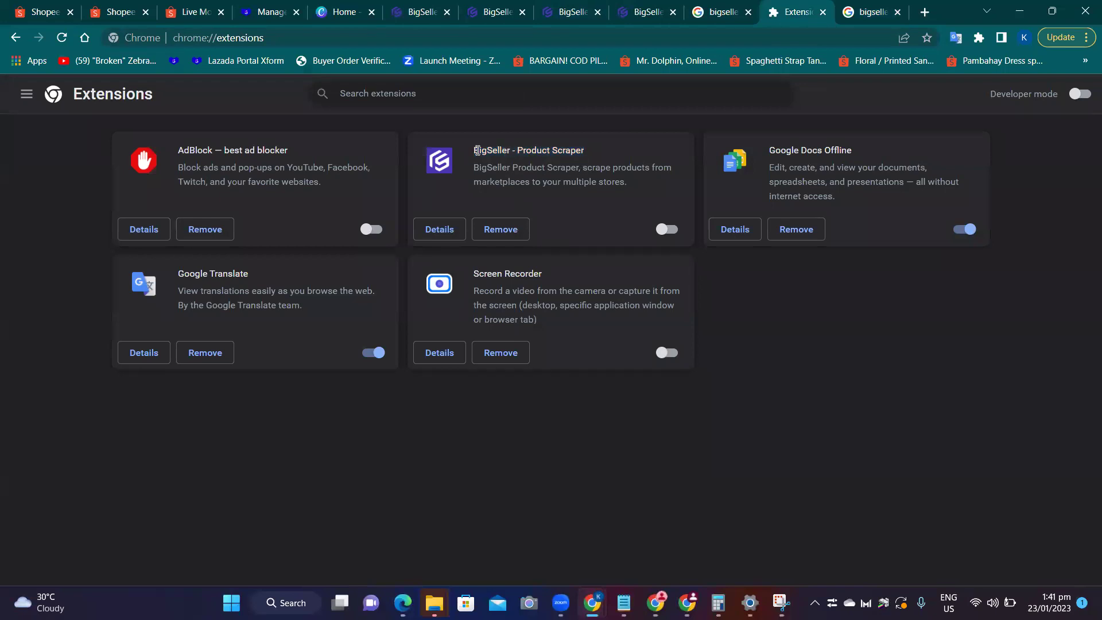
drag(472, 151, 584, 155)
key(ctrl+c)
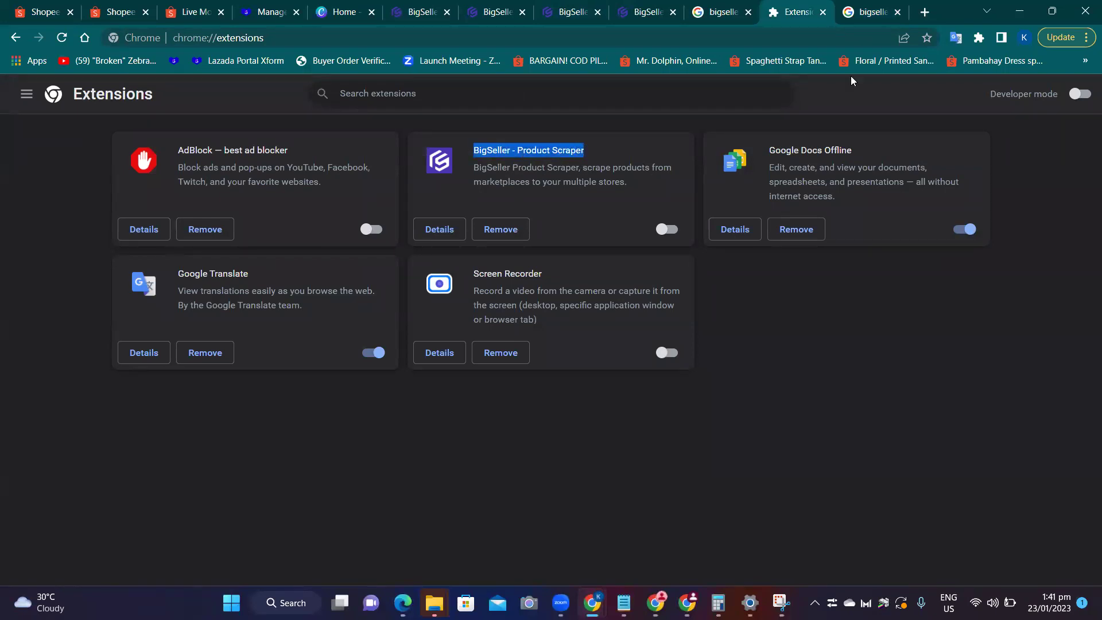
click(871, 17)
triple_click(265, 111)
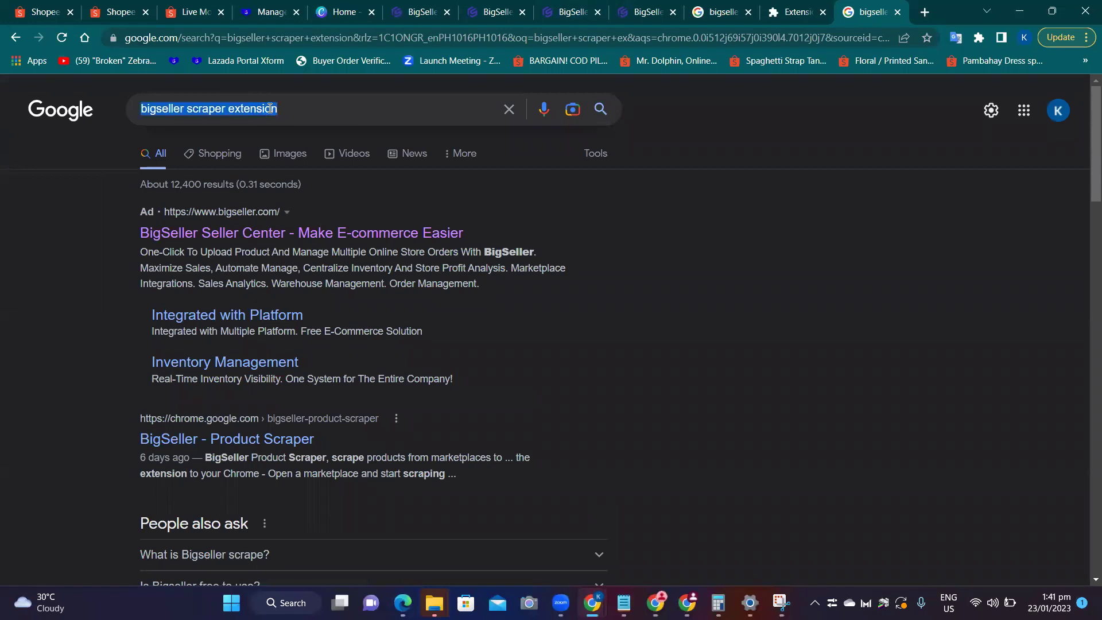
key(ctrl+v)
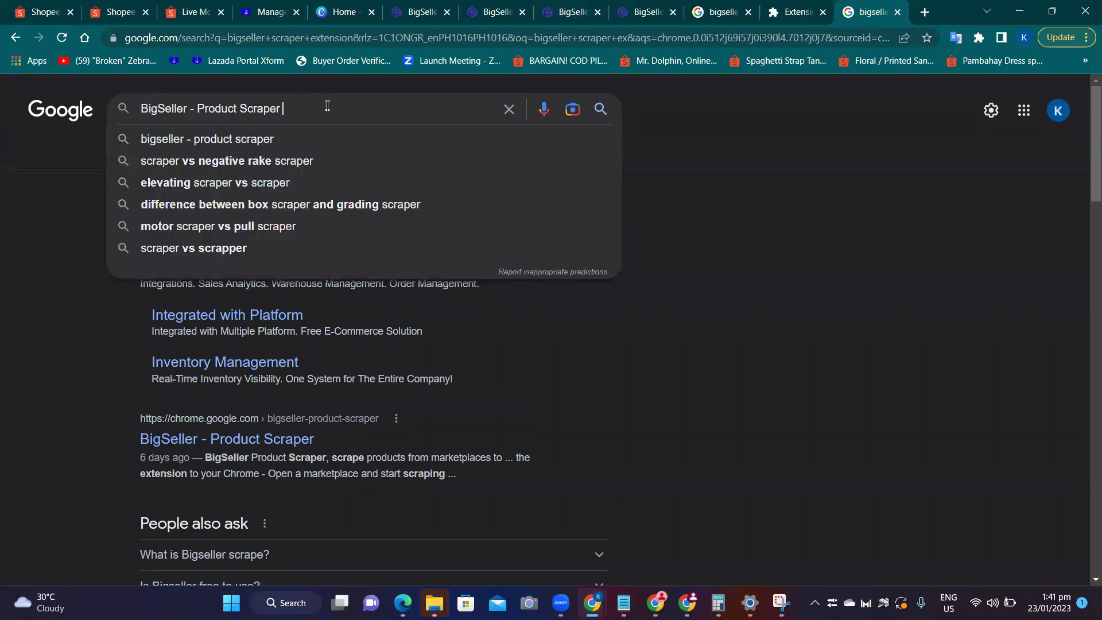
text(extensio)
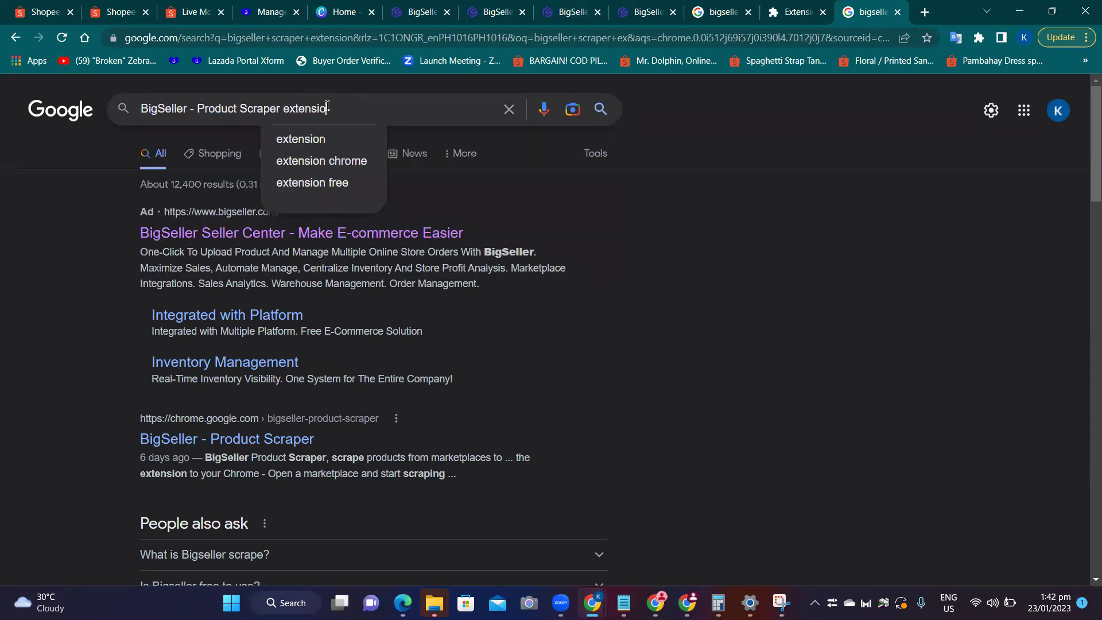
text(n)
key(Return)
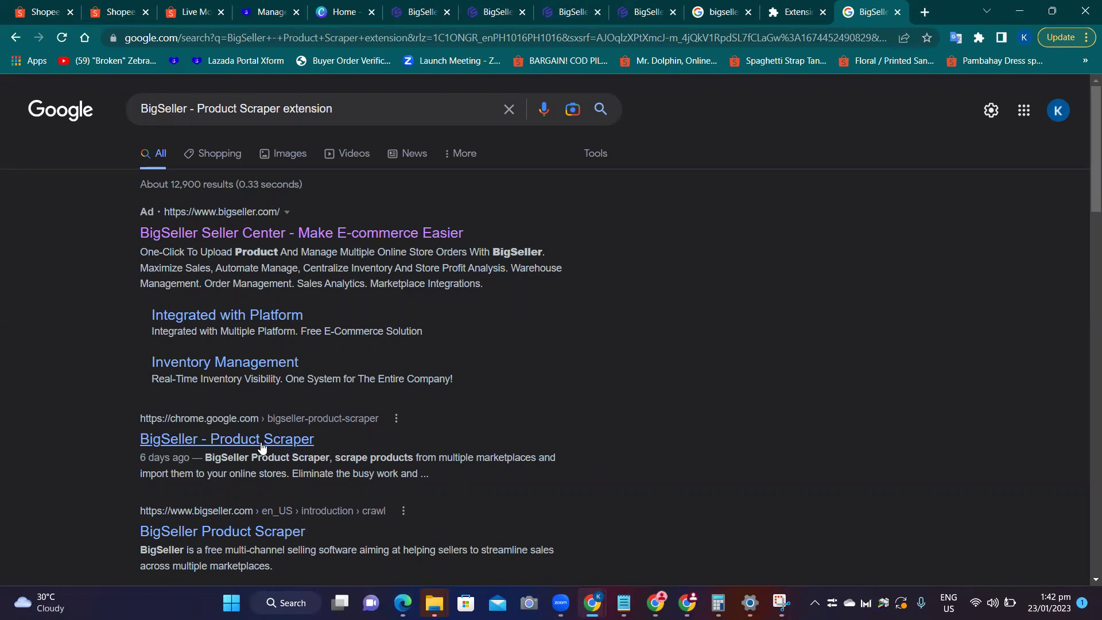
Close the extensions page and both web search pages to return to the BigSeller store integrations.
click(797, 12)
click(824, 14)
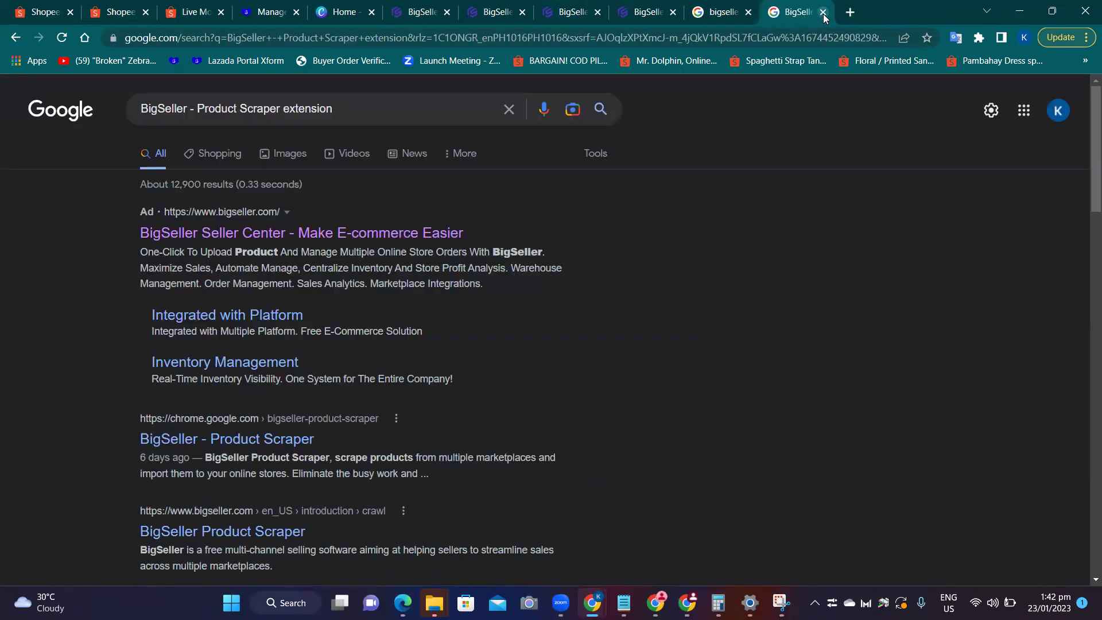
click(823, 13)
click(897, 12)
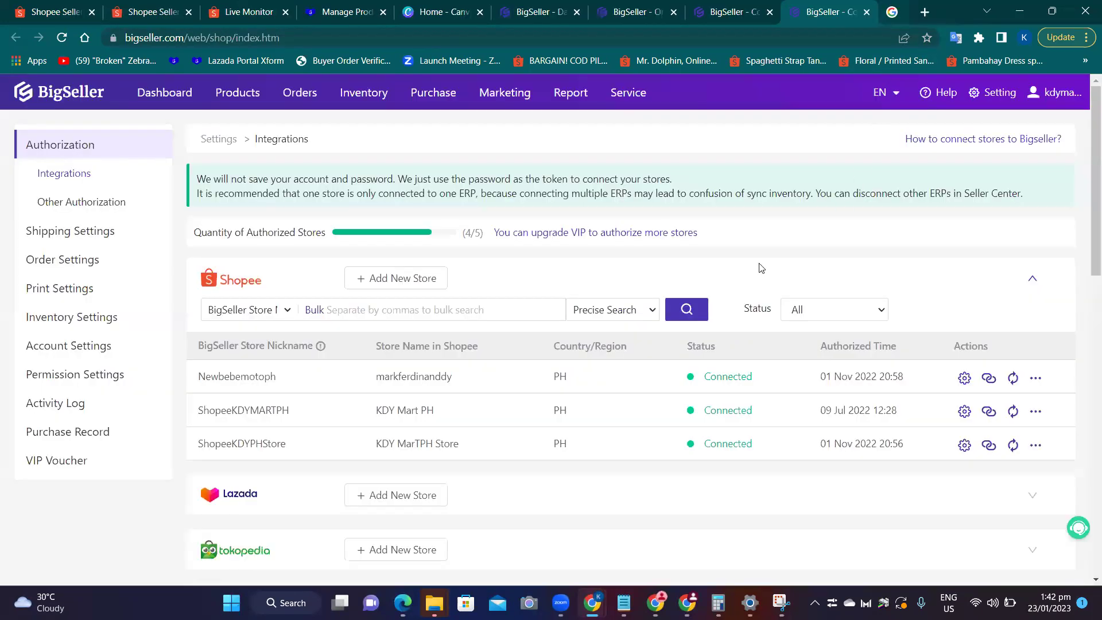
Open shopee.ph in a new tab and dismiss the promotional pop-up.
click(924, 12)
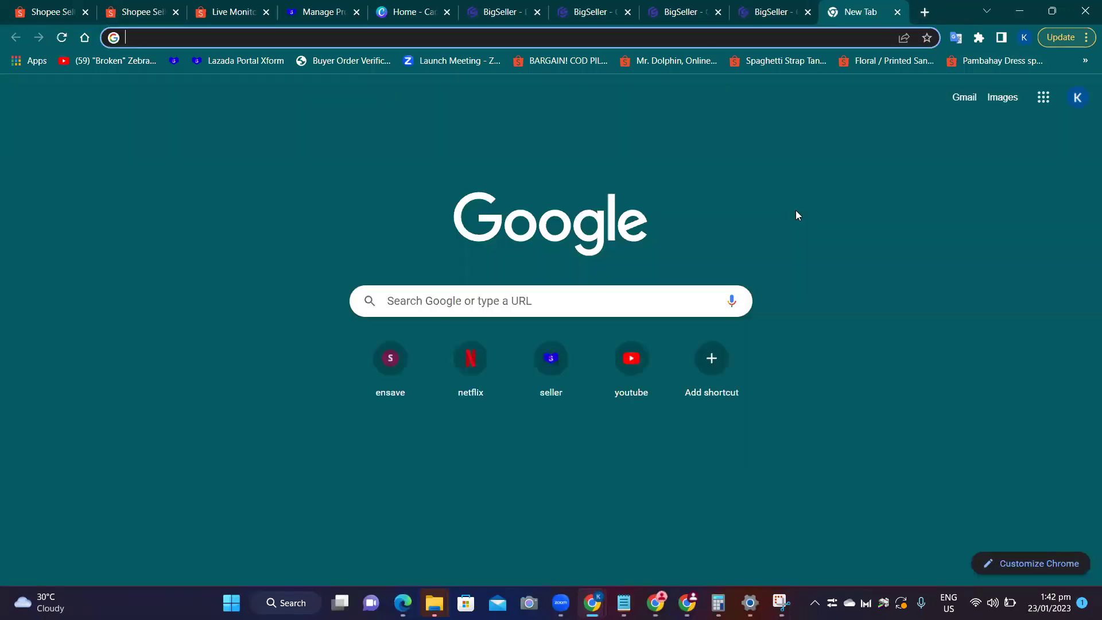
text(shopee.ph)
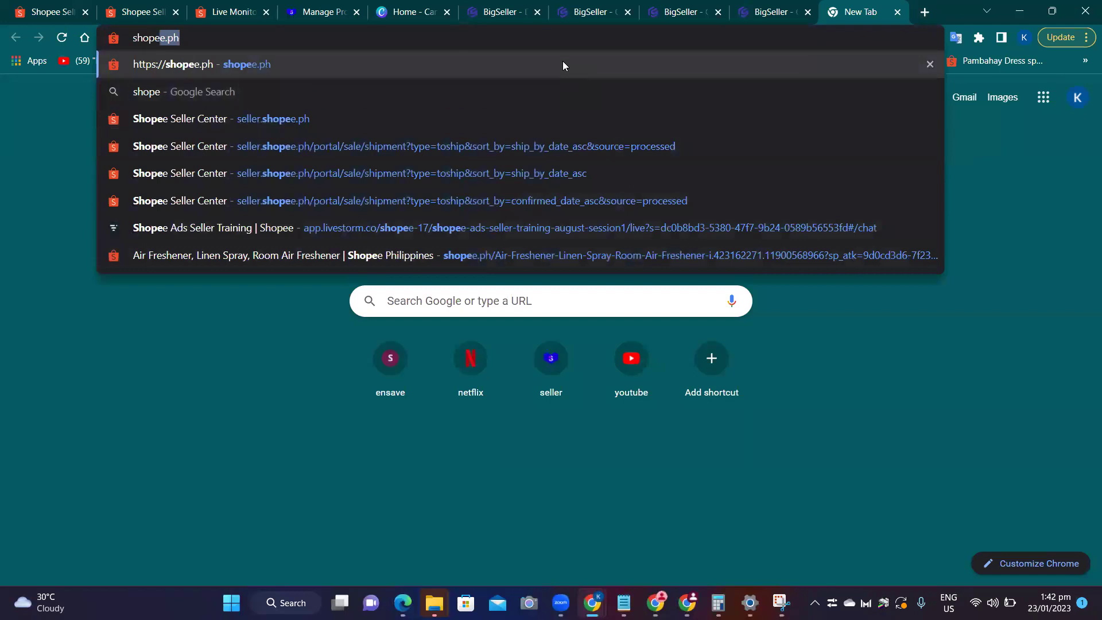
click(563, 62)
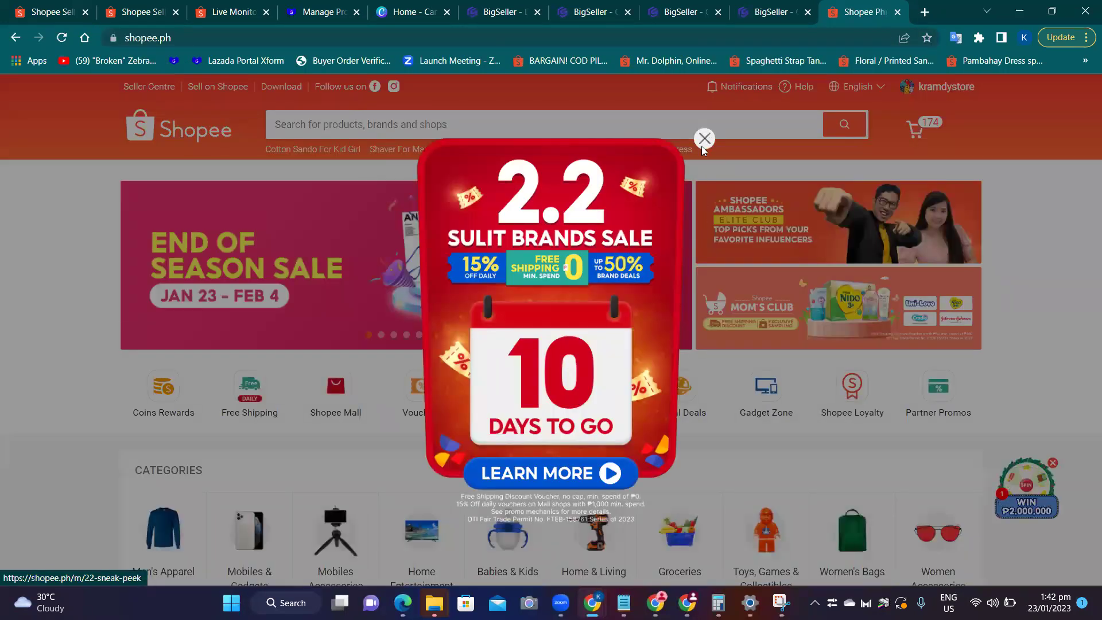
click(704, 140)
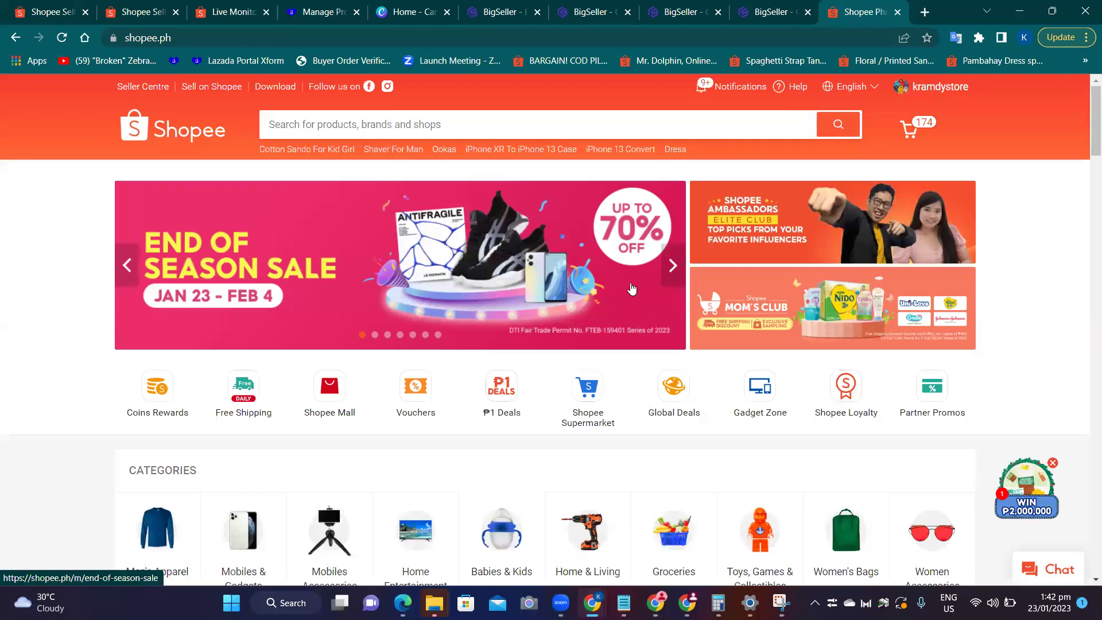
Open the Babies & Kids category from the Shopee home page.
scroll(632, 287, down, 2)
scroll(651, 293, down, 4)
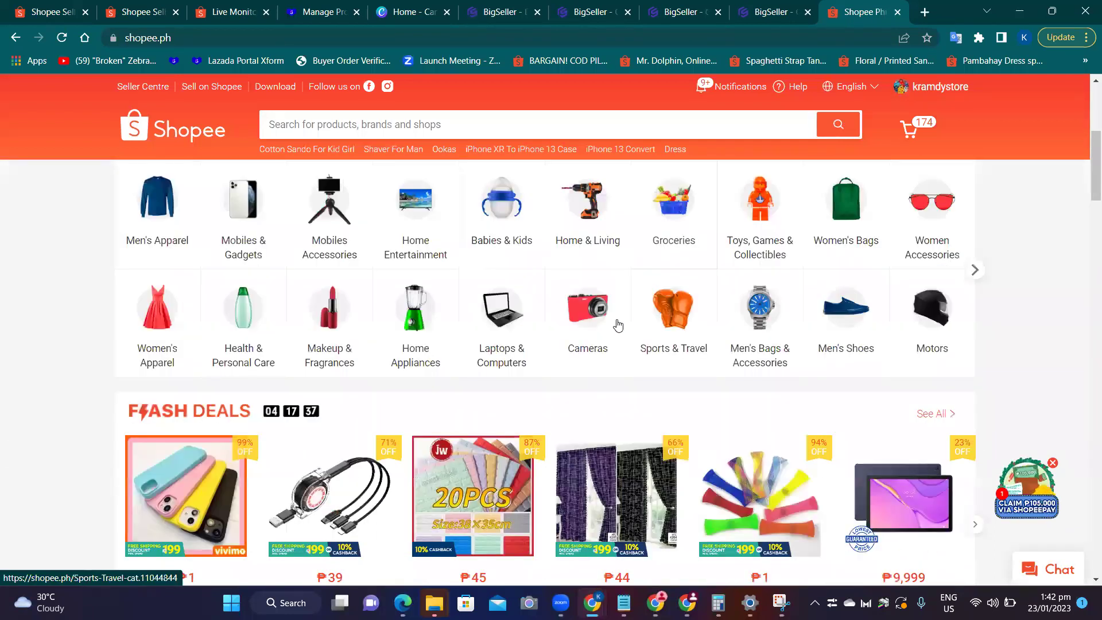
scroll(574, 327, up, 1)
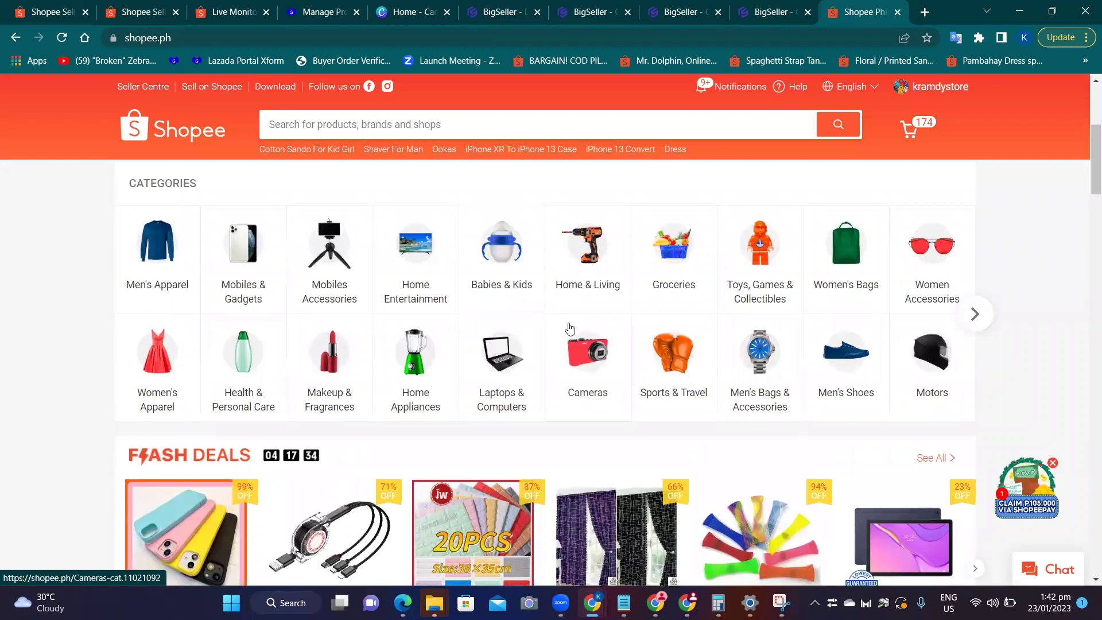
click(507, 266)
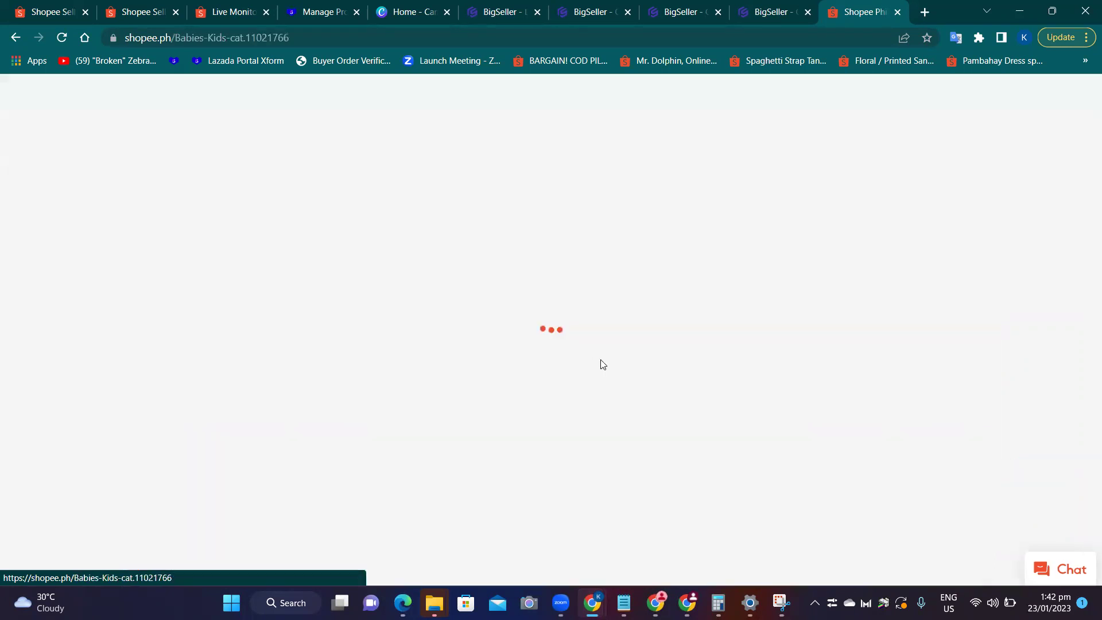
Browse the popular Babies & Kids products and open the PAW Patrol kids' cotton t-shirt listing in a new tab.
scroll(825, 337, down, 4)
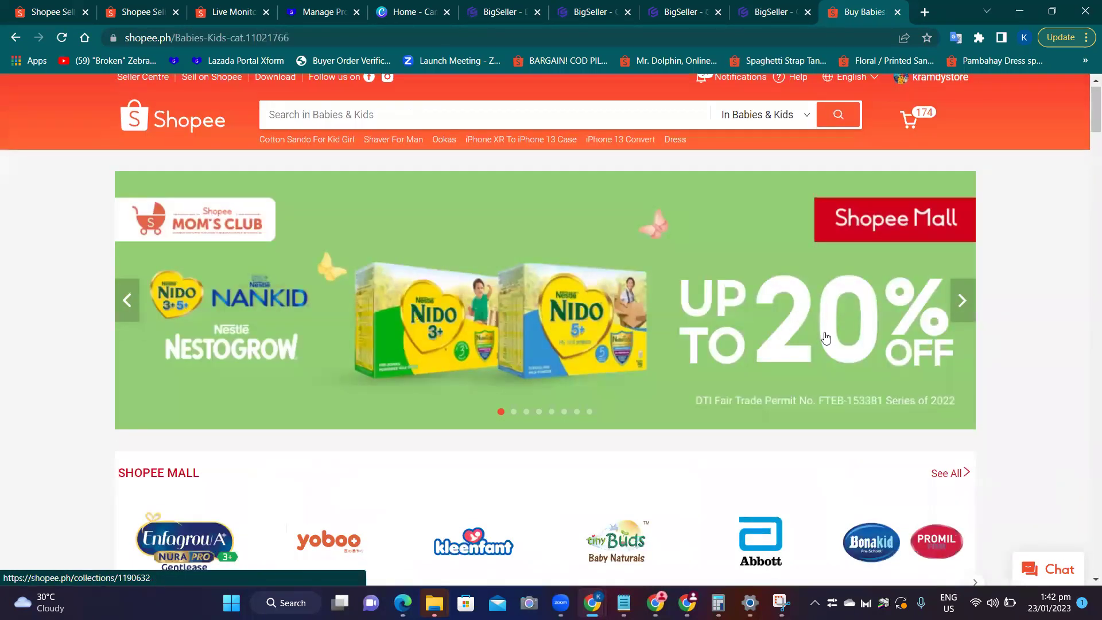
scroll(989, 301, down, 6)
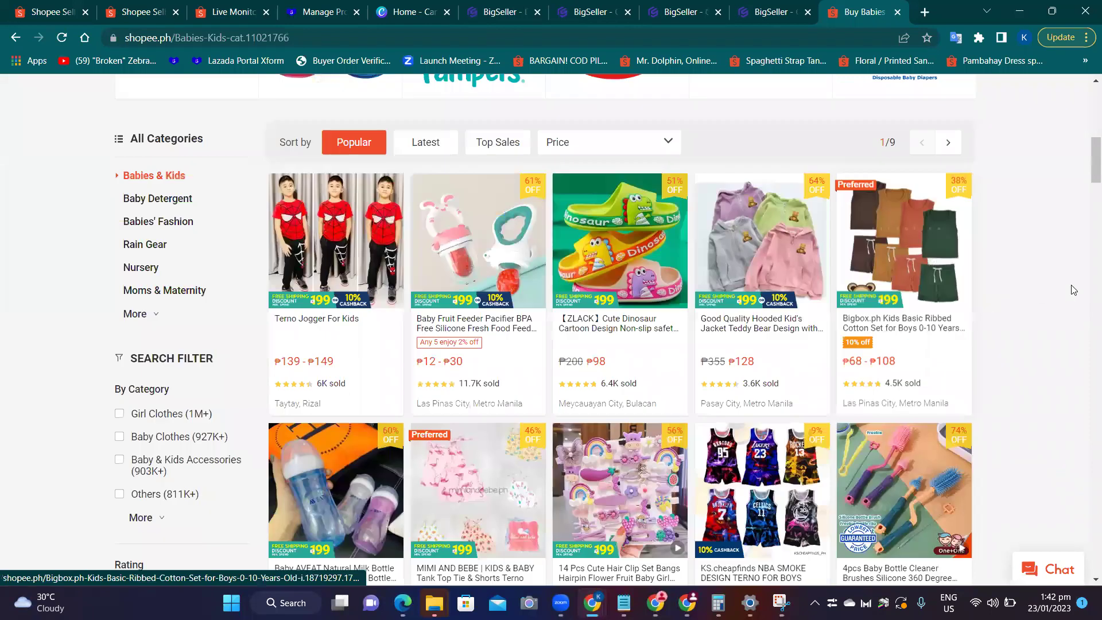
scroll(1075, 288, down, 1)
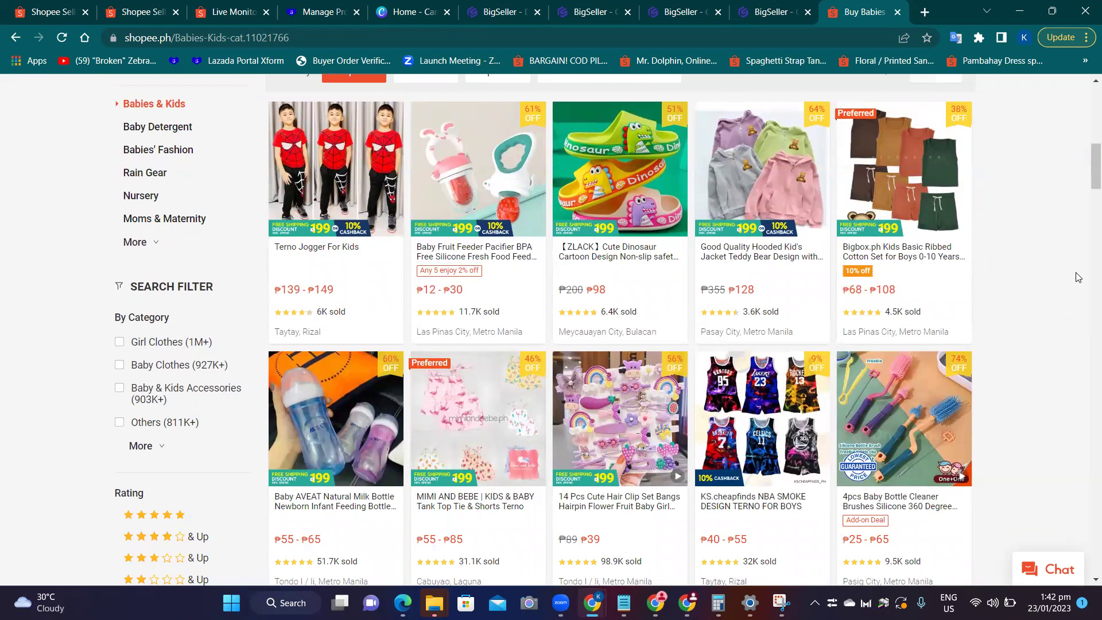
scroll(1080, 274, down, 3)
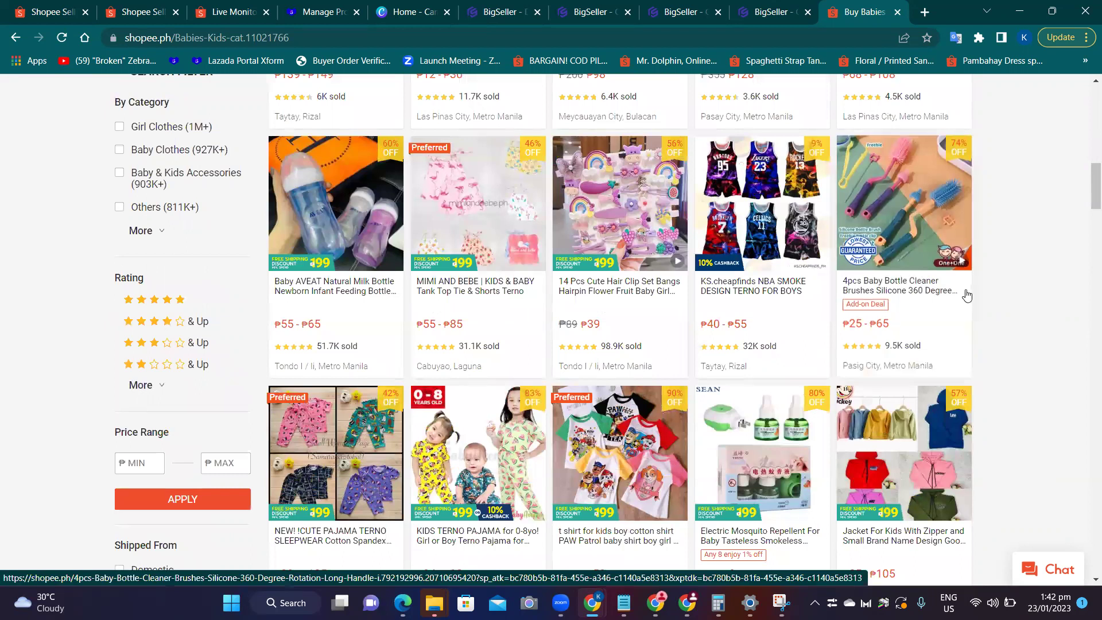
scroll(982, 293, down, 1)
scroll(997, 291, down, 1)
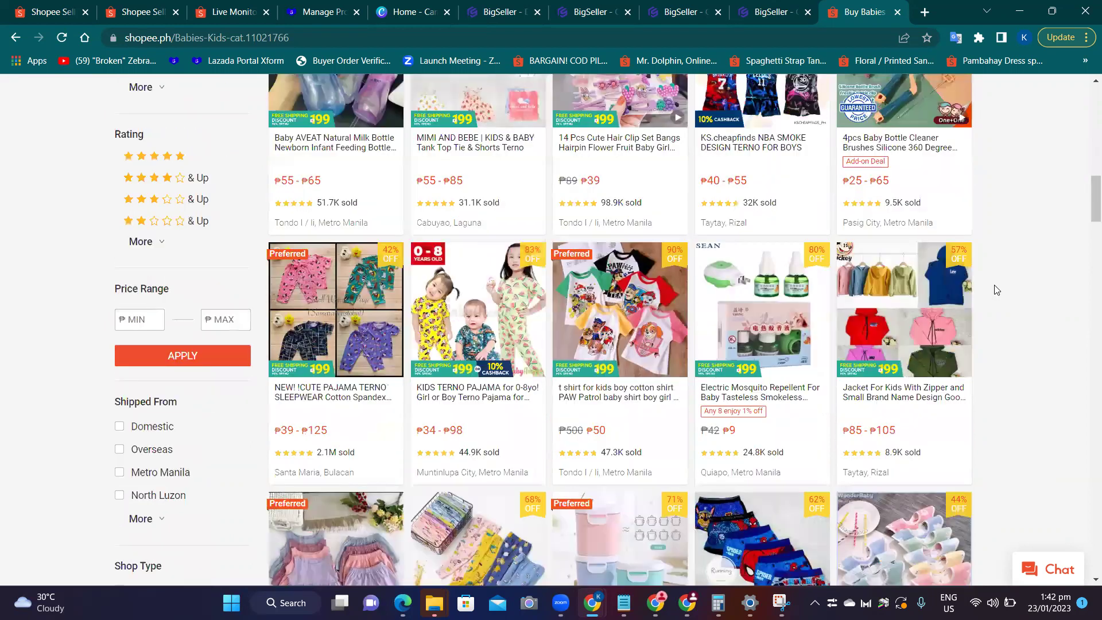
right_click(615, 318)
click(661, 331)
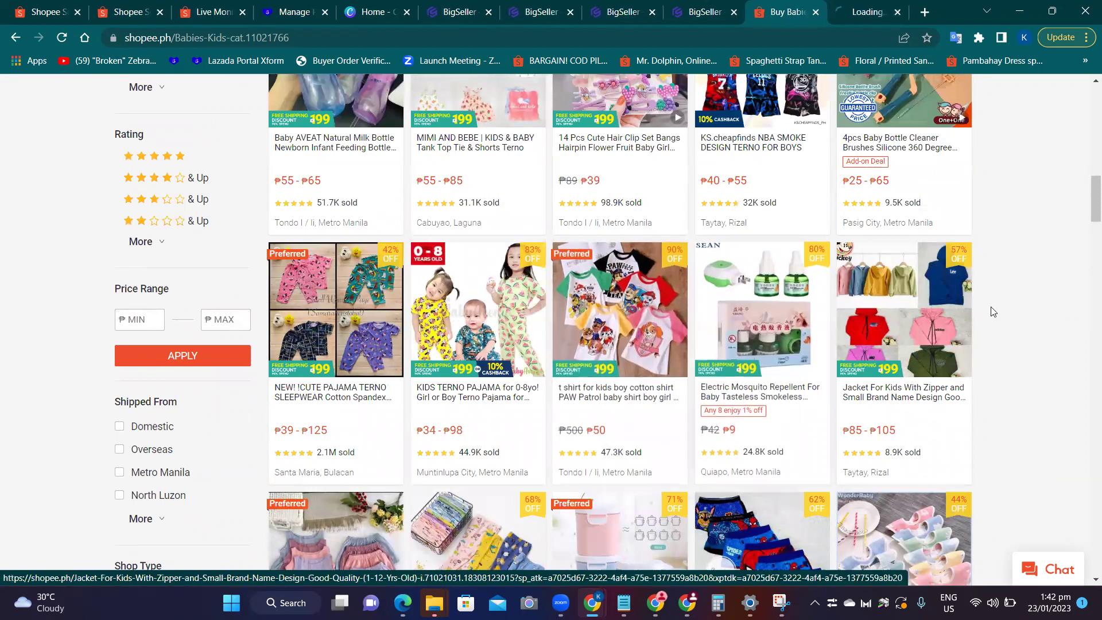
Sort the Babies & Kids products by Top Sales and look through the best-selling listings.
scroll(1014, 316, up, 7)
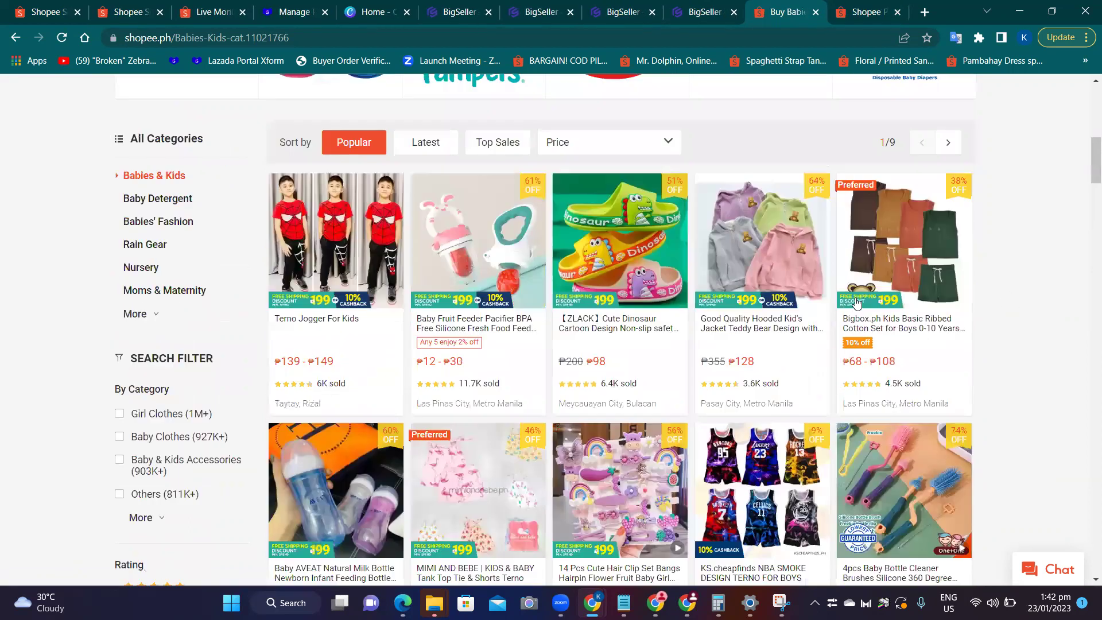
click(492, 147)
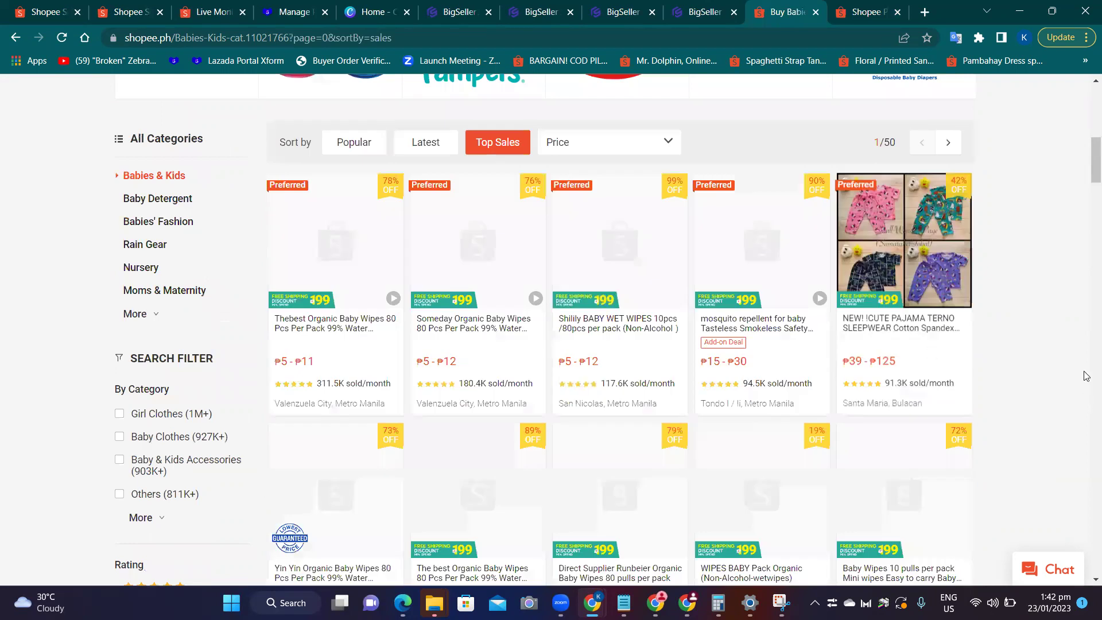
scroll(1067, 342, down, 3)
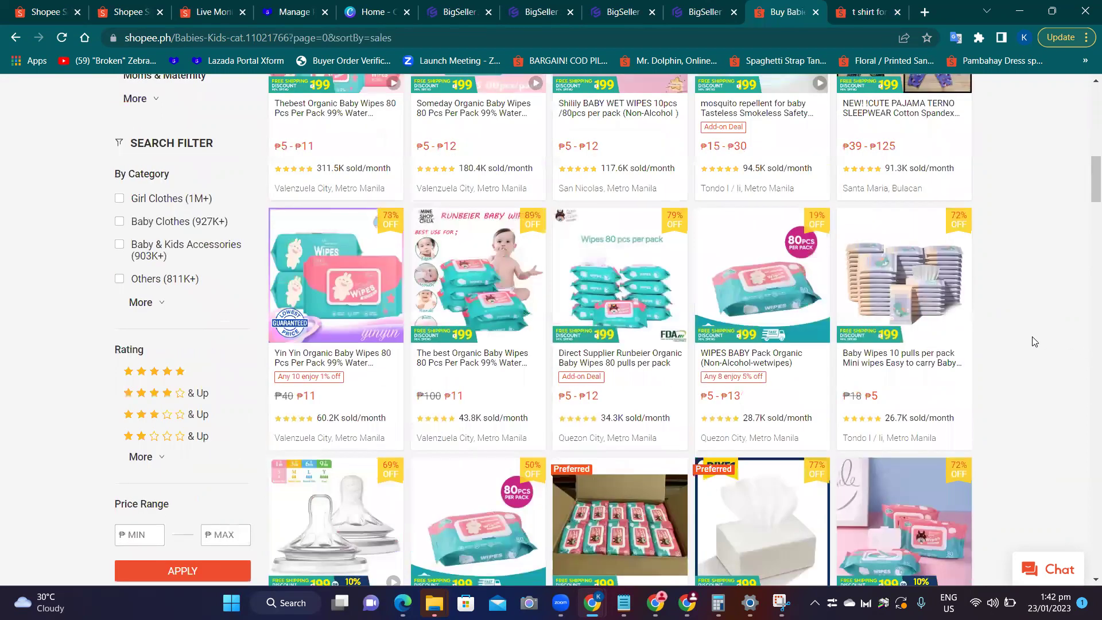
scroll(1029, 325, down, 3)
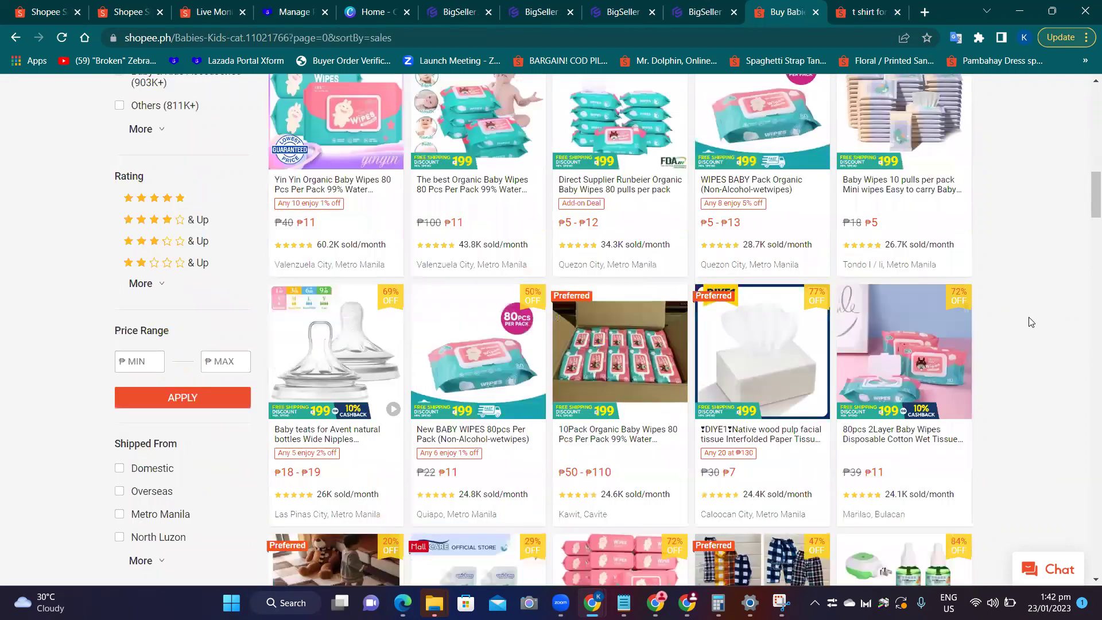
scroll(1025, 317, down, 1)
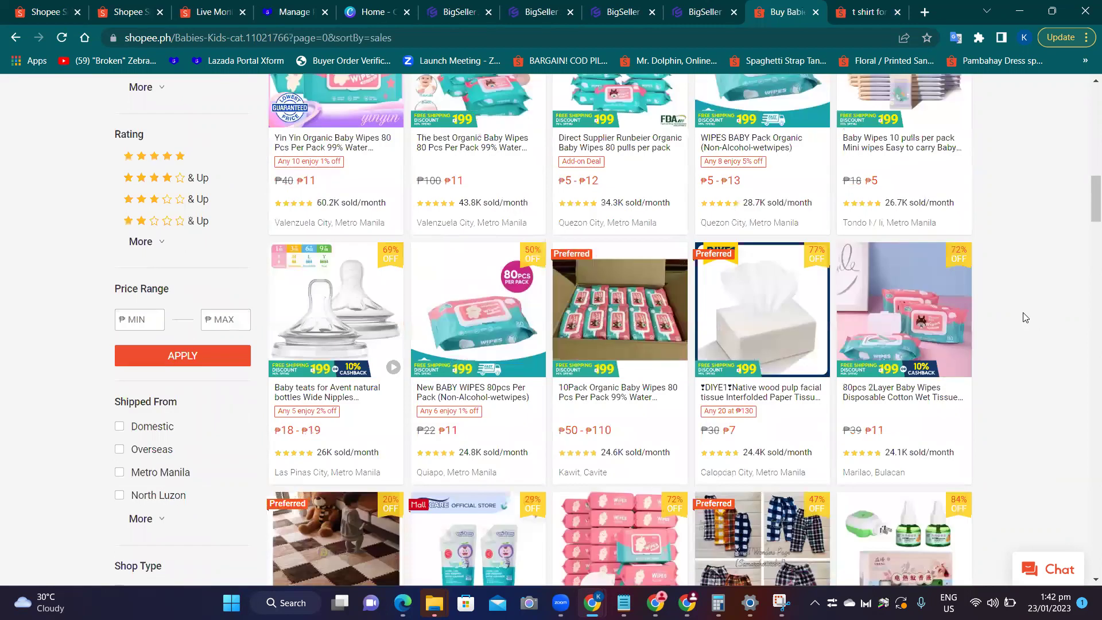
scroll(1025, 317, down, 2)
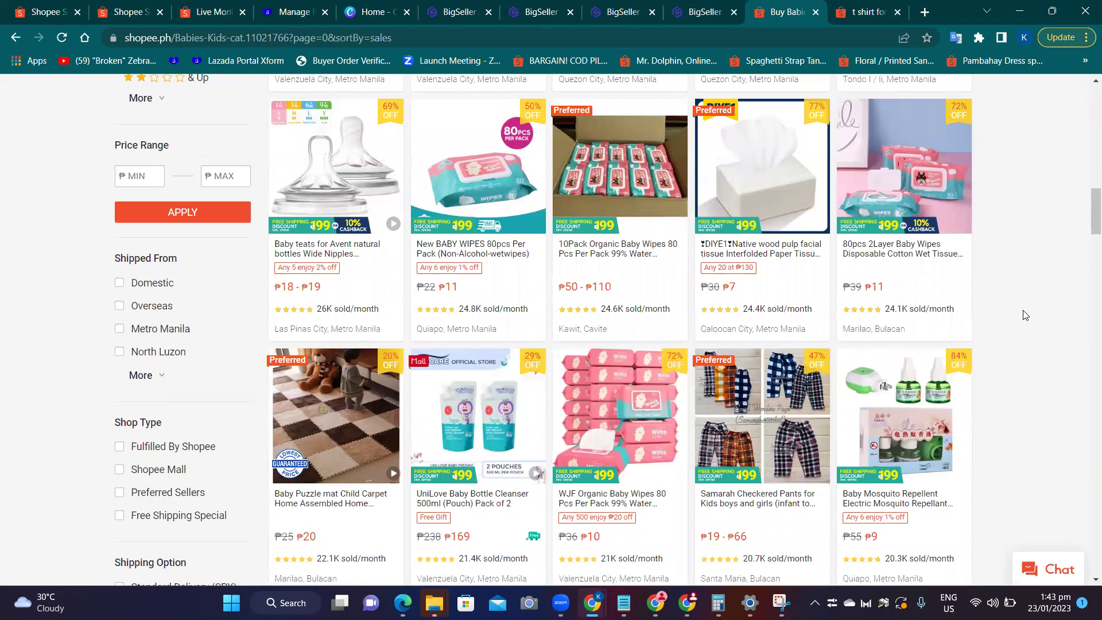
Browse further through the top-selling Babies & Kids products and open the SS Niike Taslan Shorts for Kids listing in a new tab.
scroll(1025, 318, down, 2)
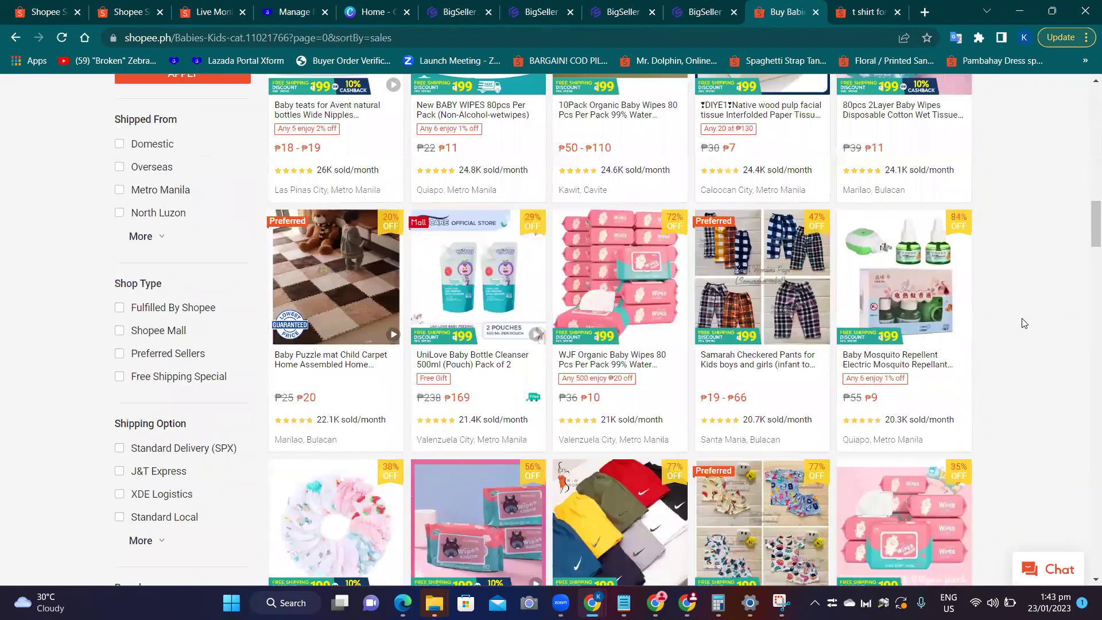
scroll(996, 319, down, 2)
right_click(648, 353)
click(665, 245)
scroll(1029, 346, down, 3)
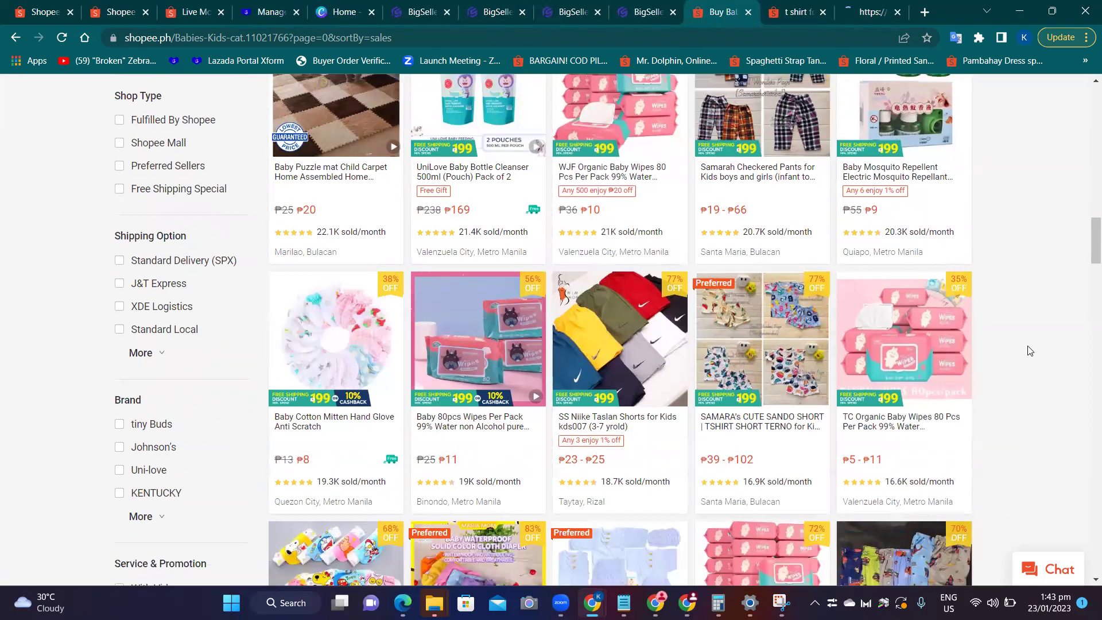
Look over the PAW Patrol t-shirt and SS Niike Taslan Shorts listings, closing each tab after viewing it.
key(ctrl+Tab)
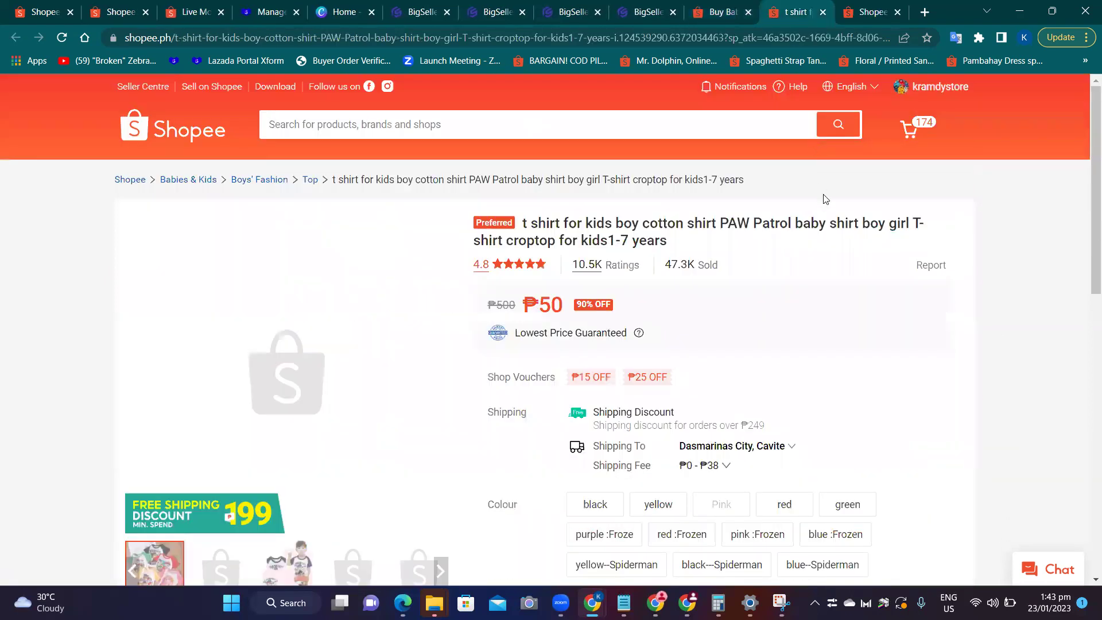
scroll(924, 378, down, 2)
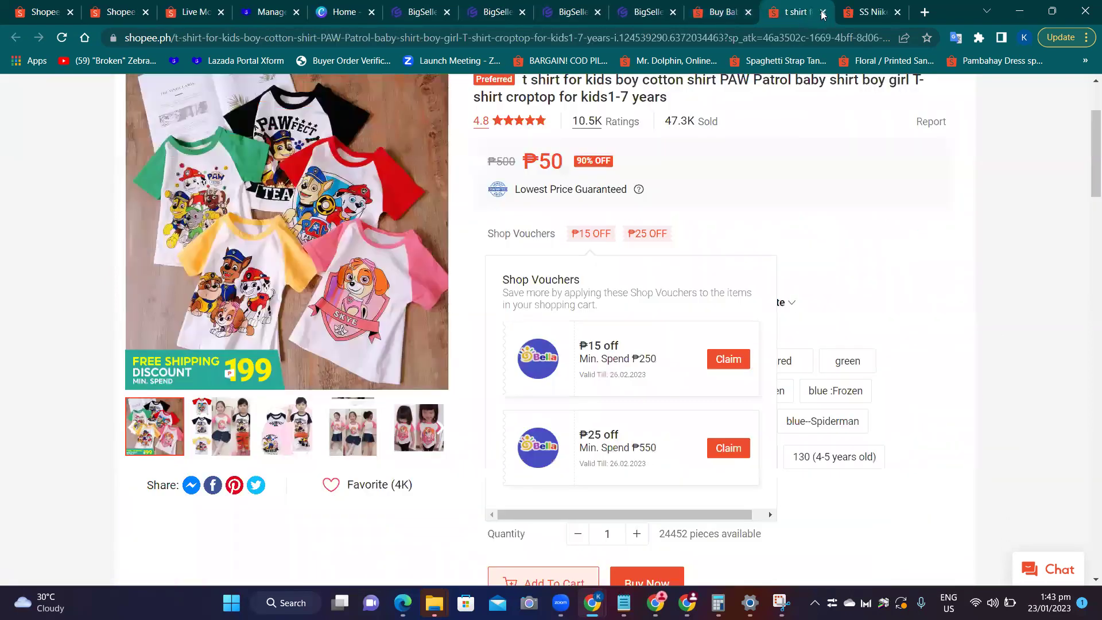
key(ctrl+w)
scroll(904, 315, down, 3)
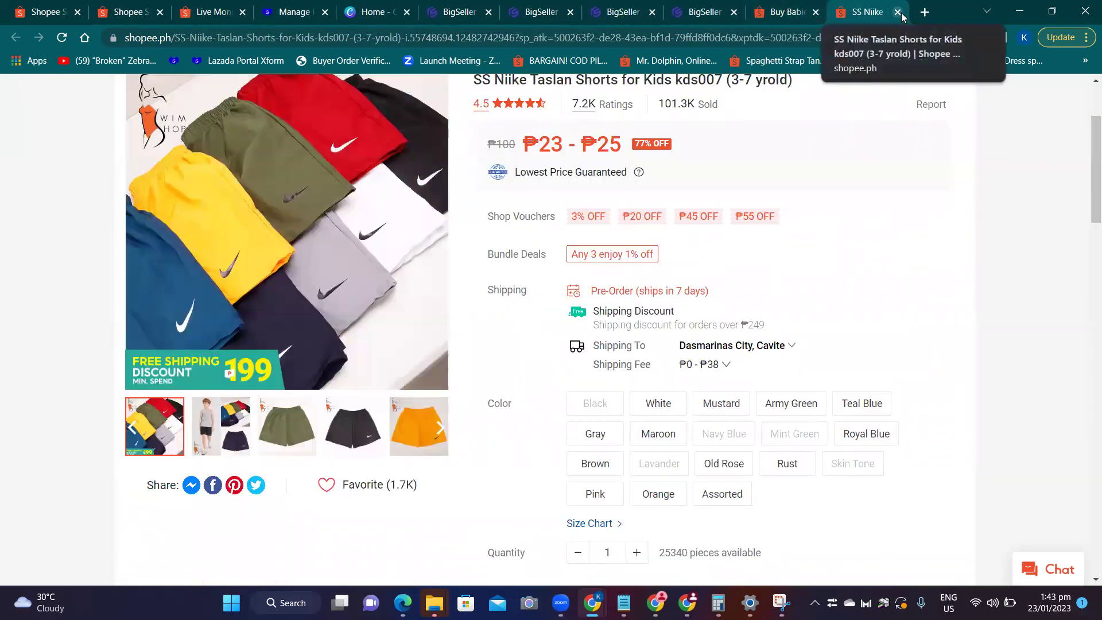
key(ctrl+w)
Open the Newborn Diaper Cloth Diaper listing from the top-sales results in a new tab, view it and close it.
scroll(985, 303, down, 1)
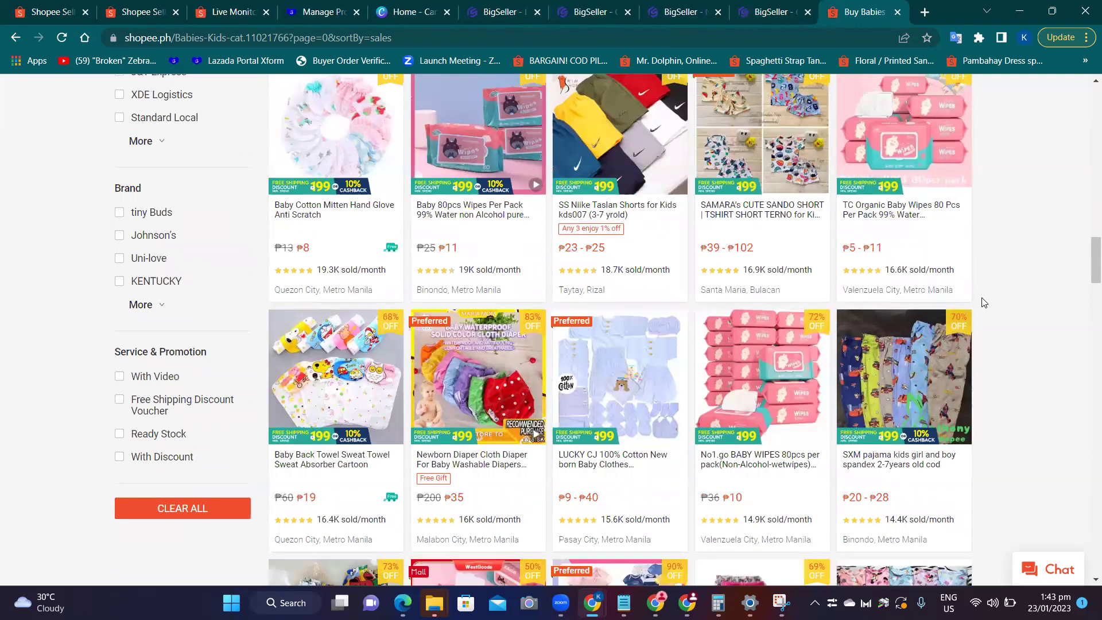
scroll(442, 295, down, 3)
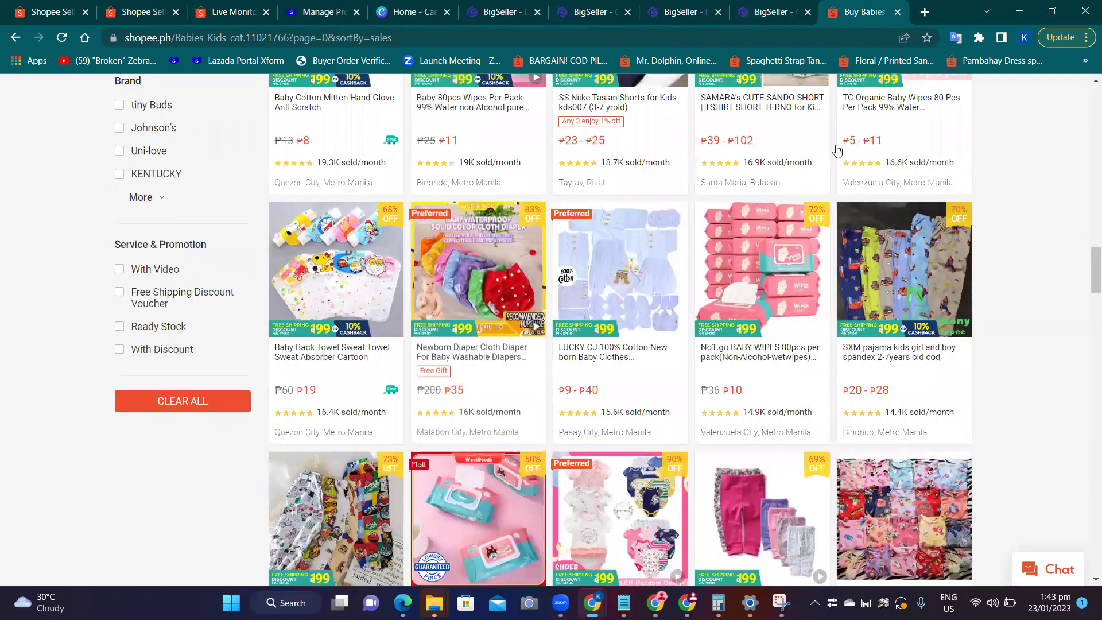
ctrl+click(472, 347)
key(ctrl+Tab)
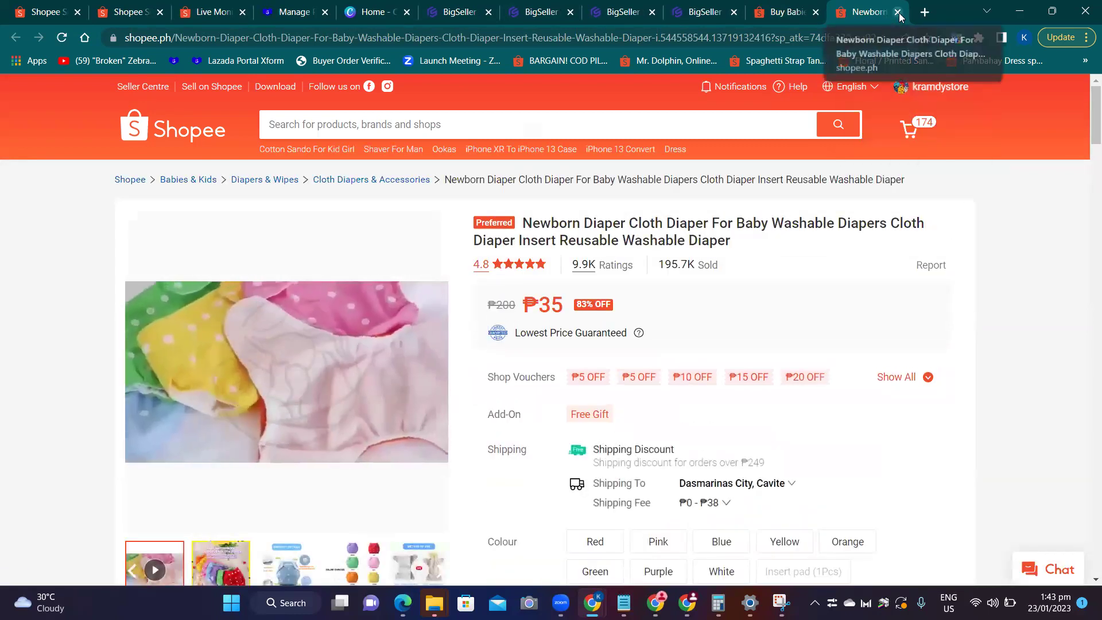
click(899, 12)
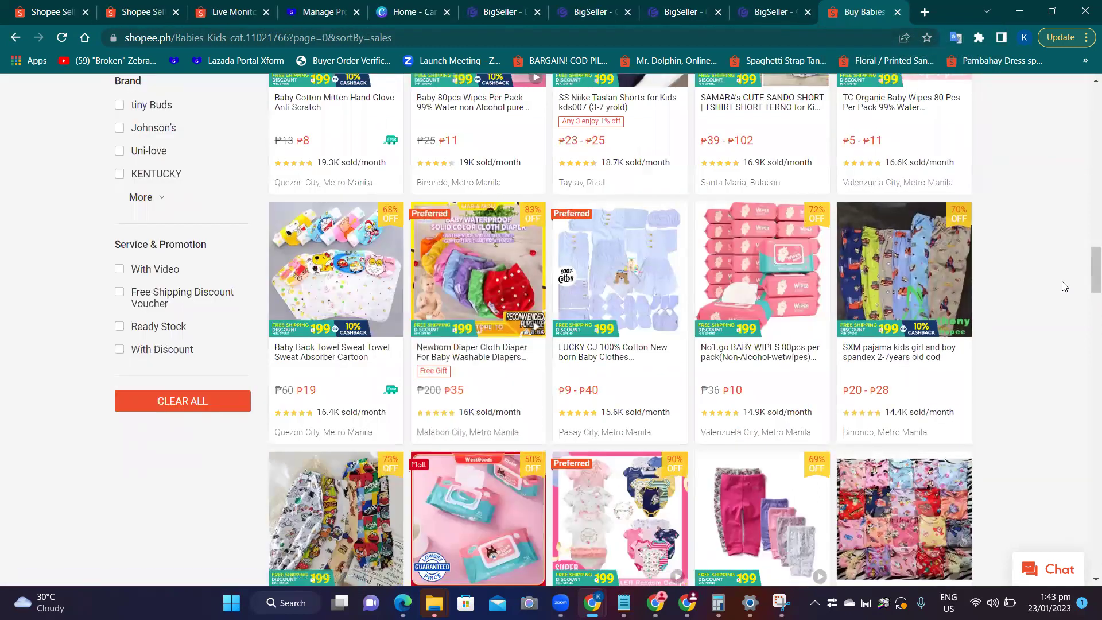
Find the JP#Color Choose 1-9yrs Soft Cotton Spandex kids' pajama listing further down the top-sales results and open it in a new tab.
scroll(1062, 286, down, 2)
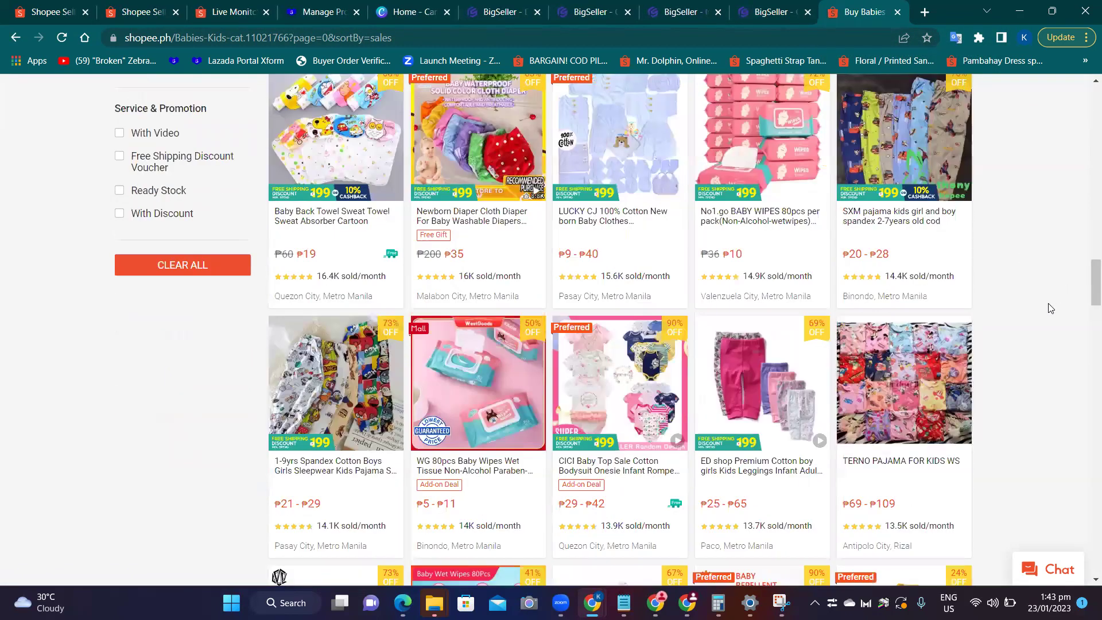
scroll(1055, 308, down, 8)
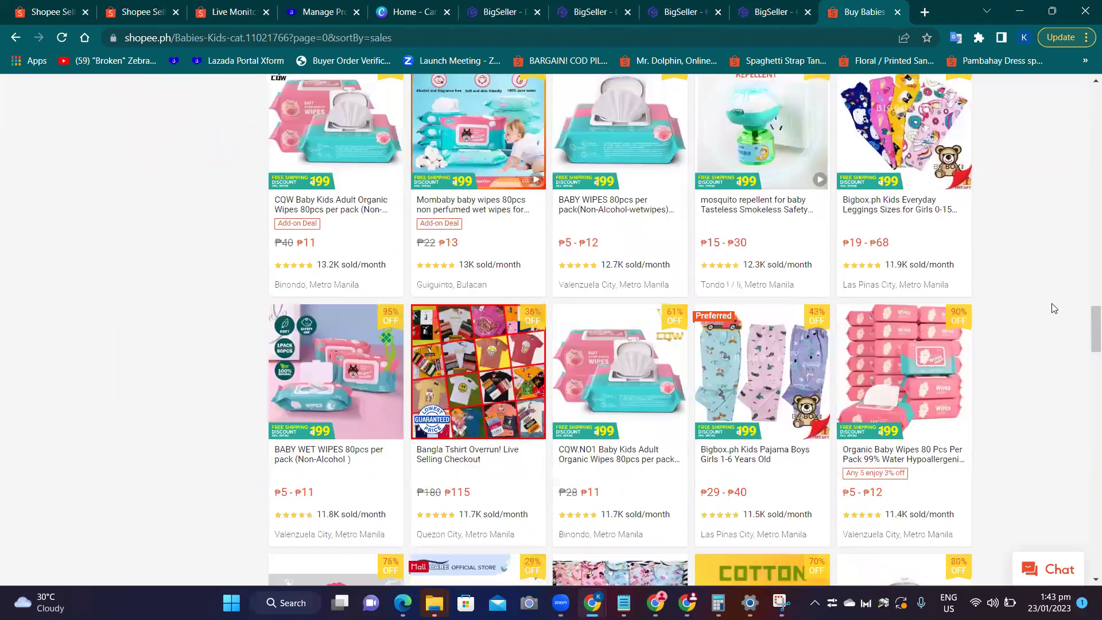
scroll(1055, 308, down, 6)
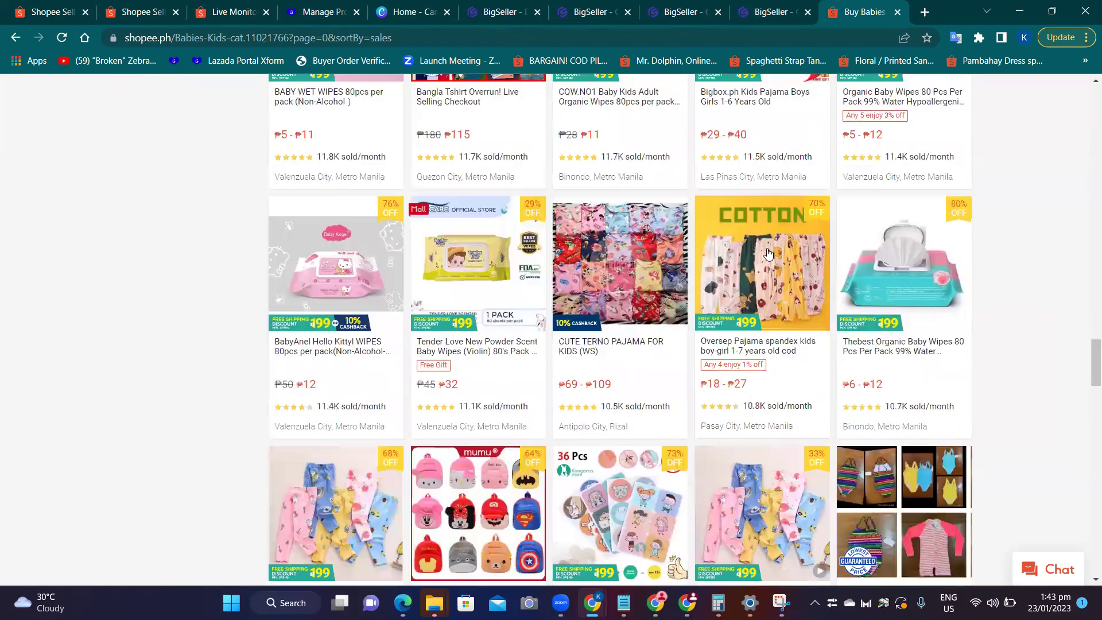
scroll(604, 270, down, 2)
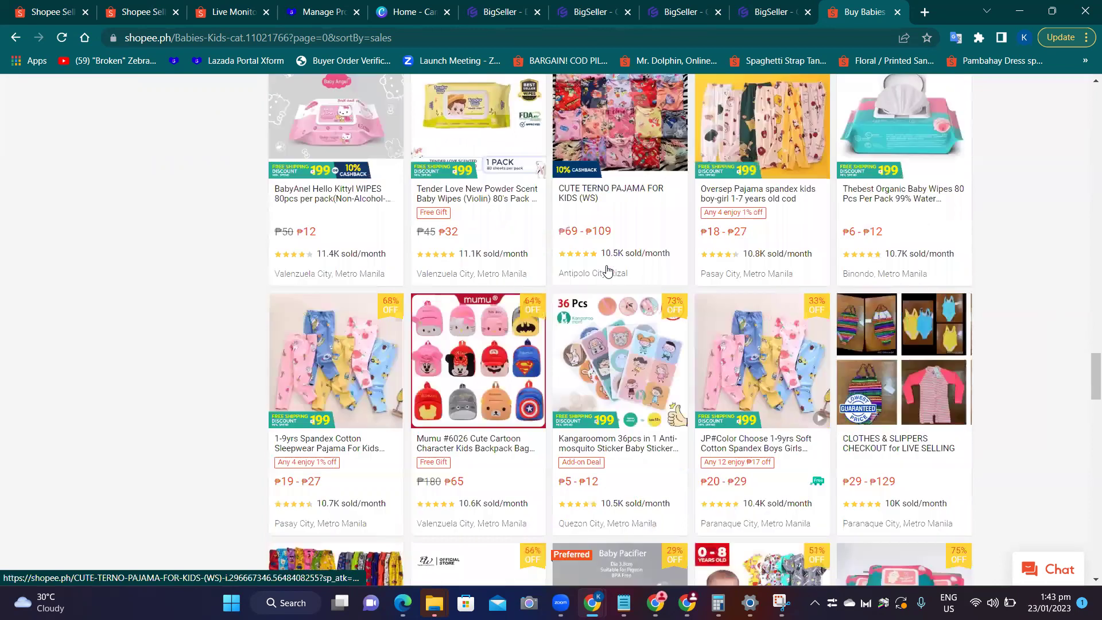
scroll(607, 270, down, 1)
right_click(757, 287)
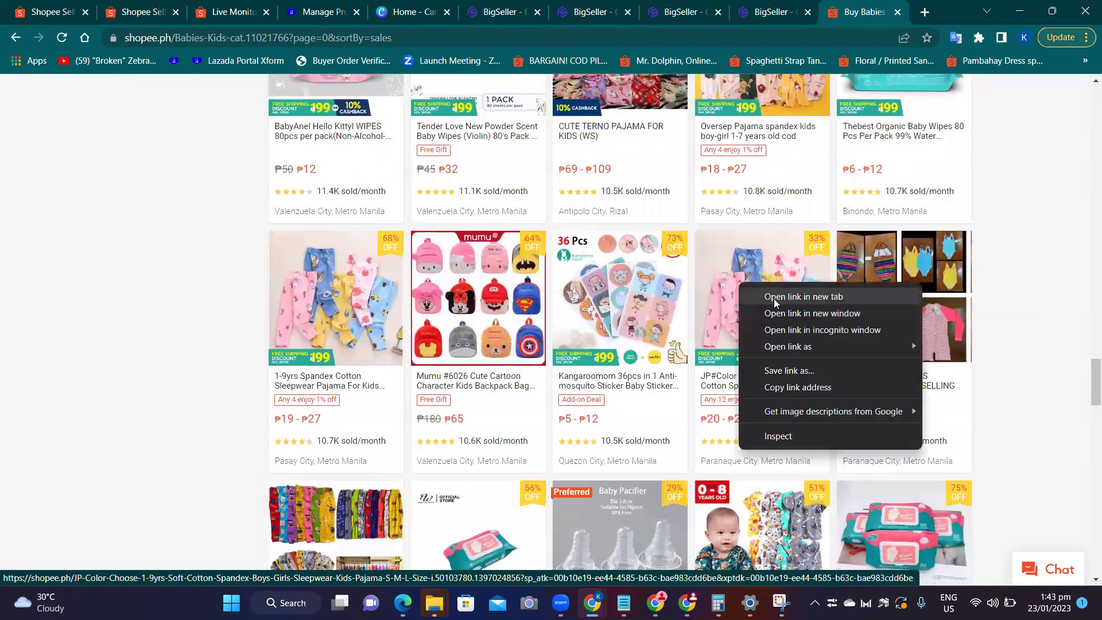
click(774, 299)
click(855, 7)
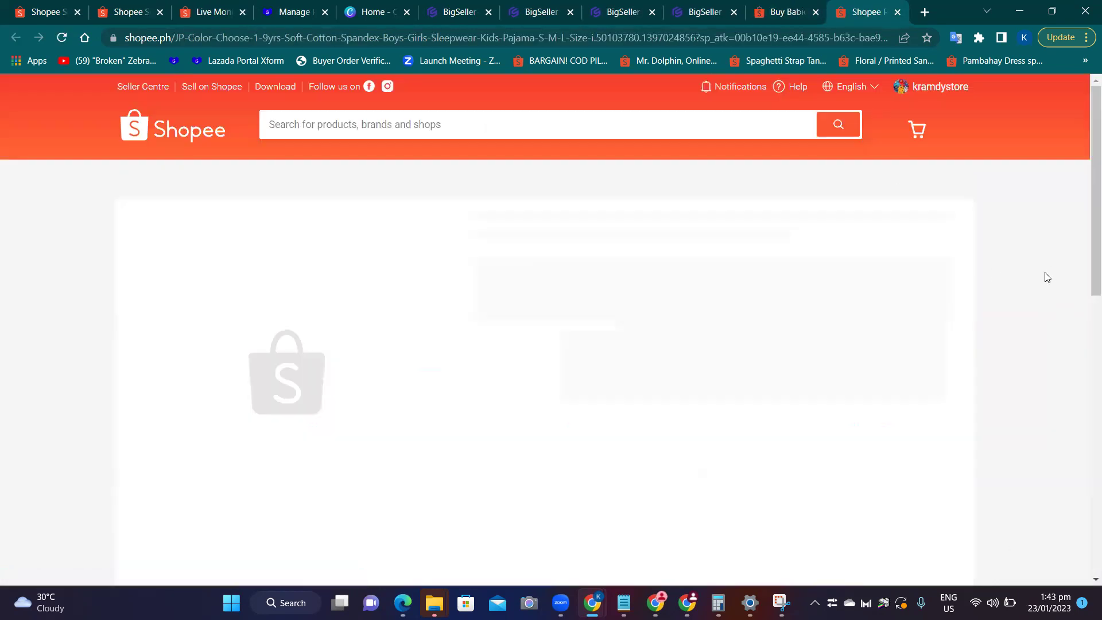
Re-enable the BigSeller - Product Scraper extension with its new permissions and close the extensions page.
click(978, 39)
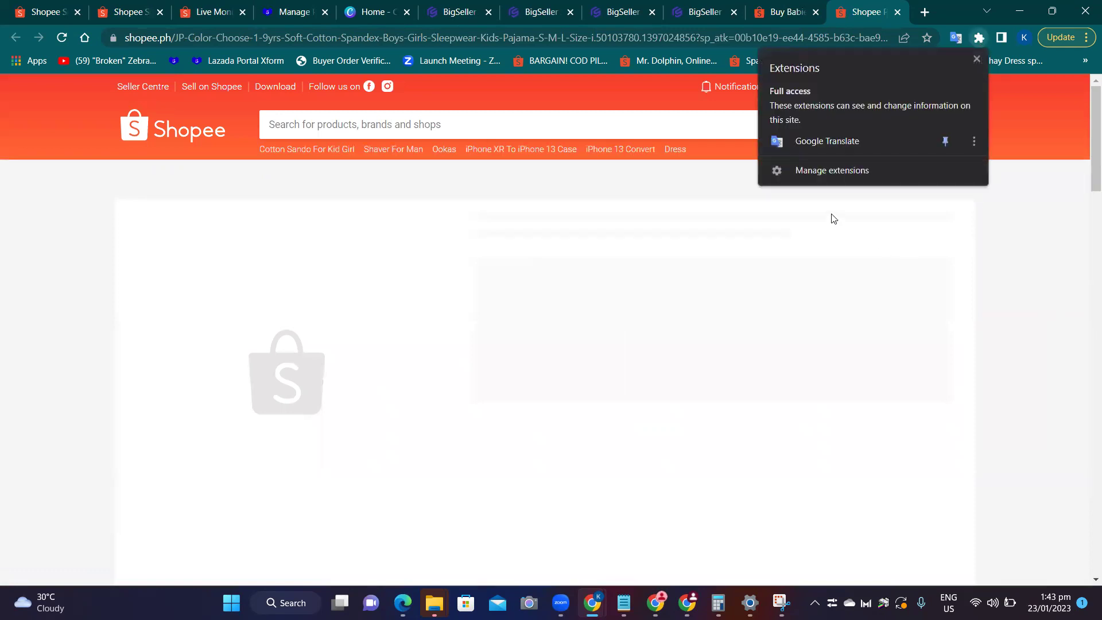
click(832, 171)
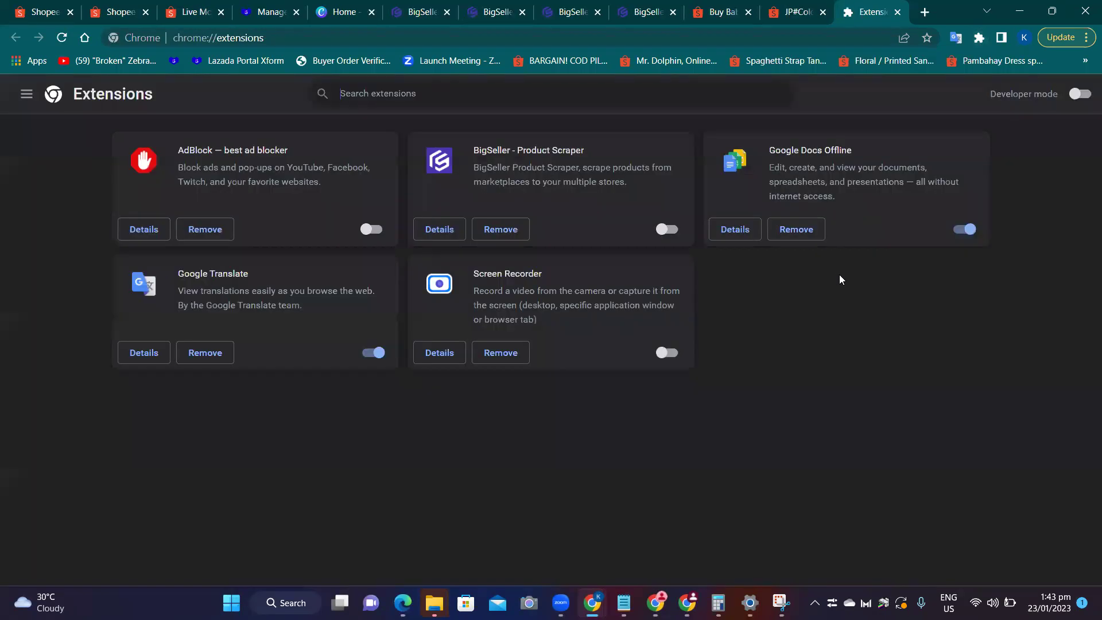
click(667, 230)
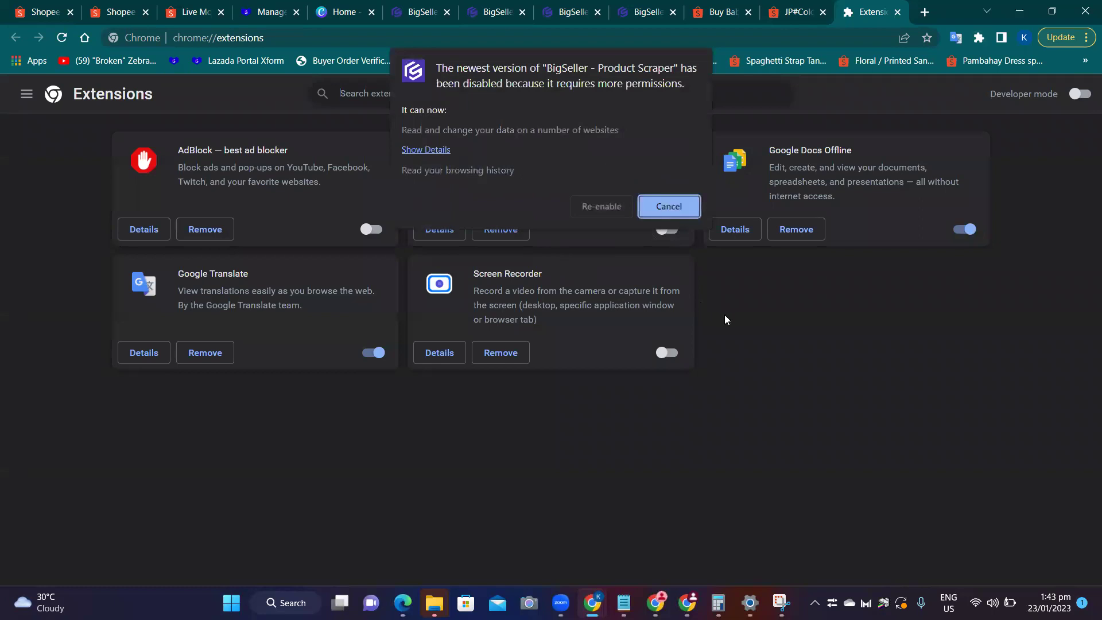
click(601, 206)
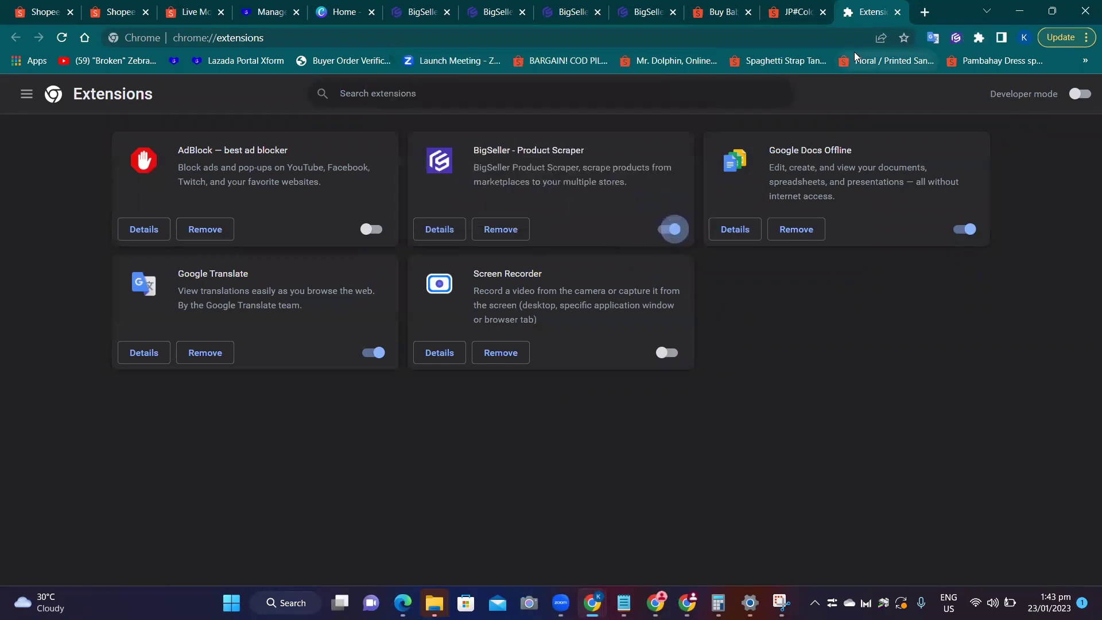
click(897, 12)
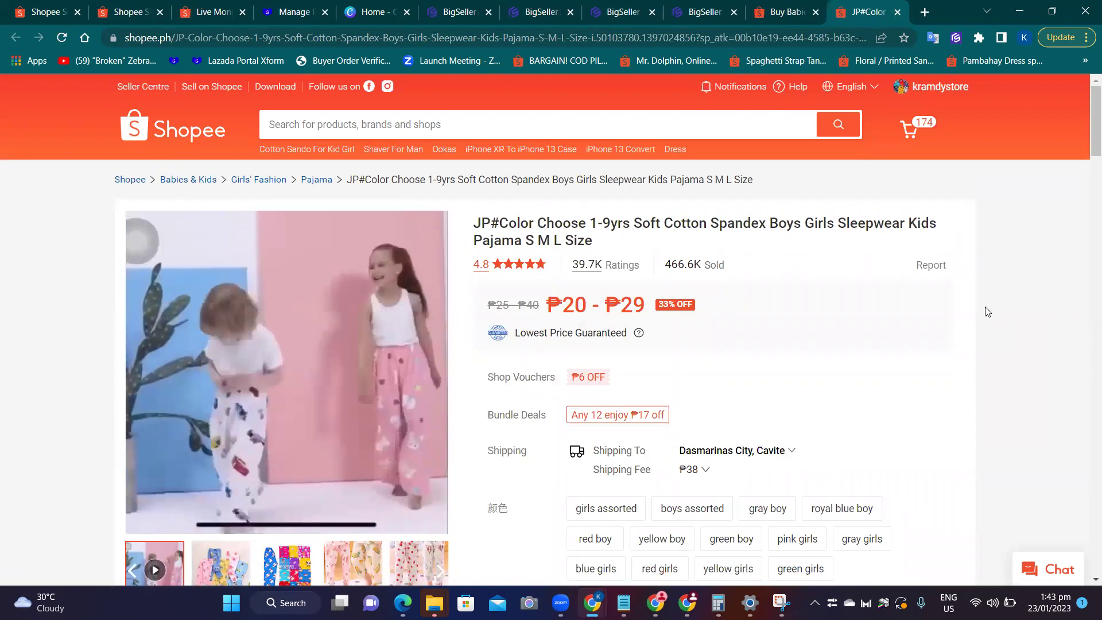
Turn on skipping of already scraped products in the BigSeller extension, and open its scrape list past the introductory wizard.
click(956, 37)
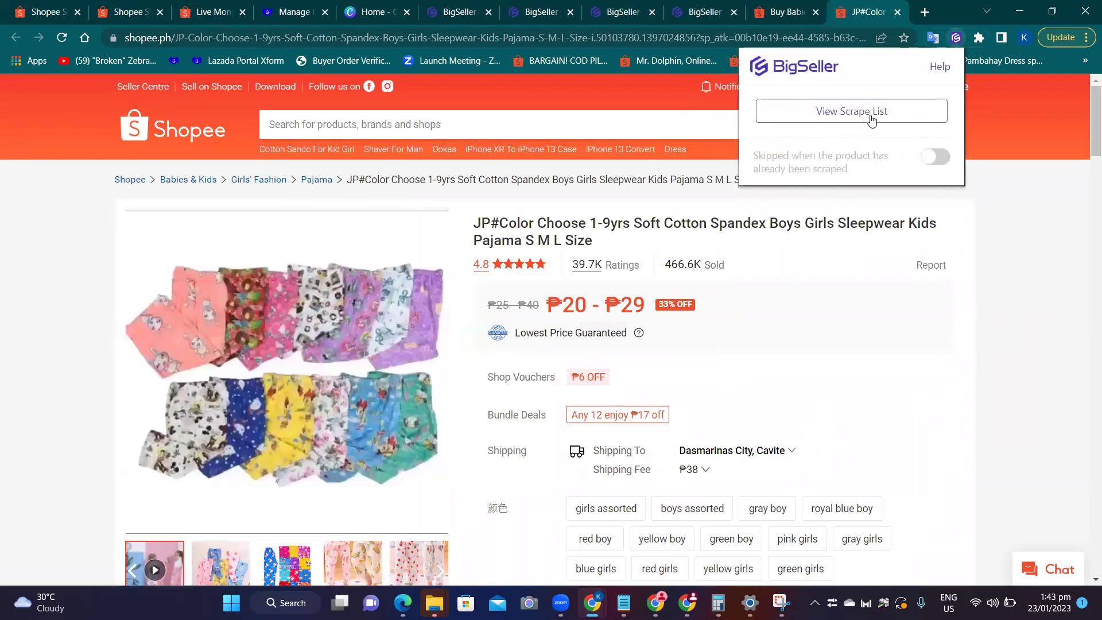
click(937, 157)
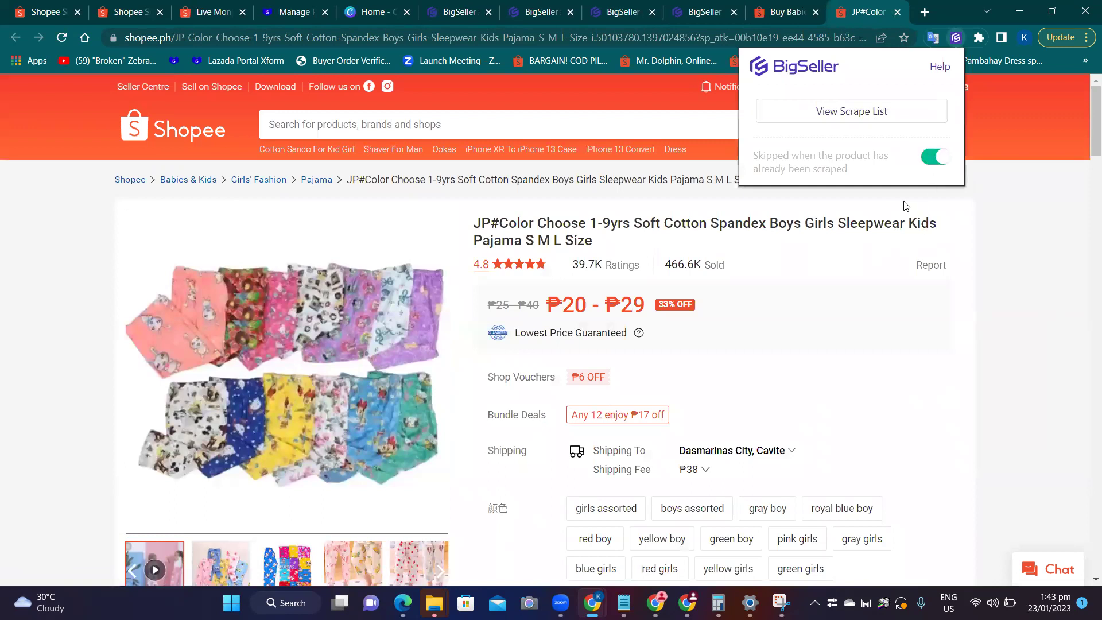
click(851, 118)
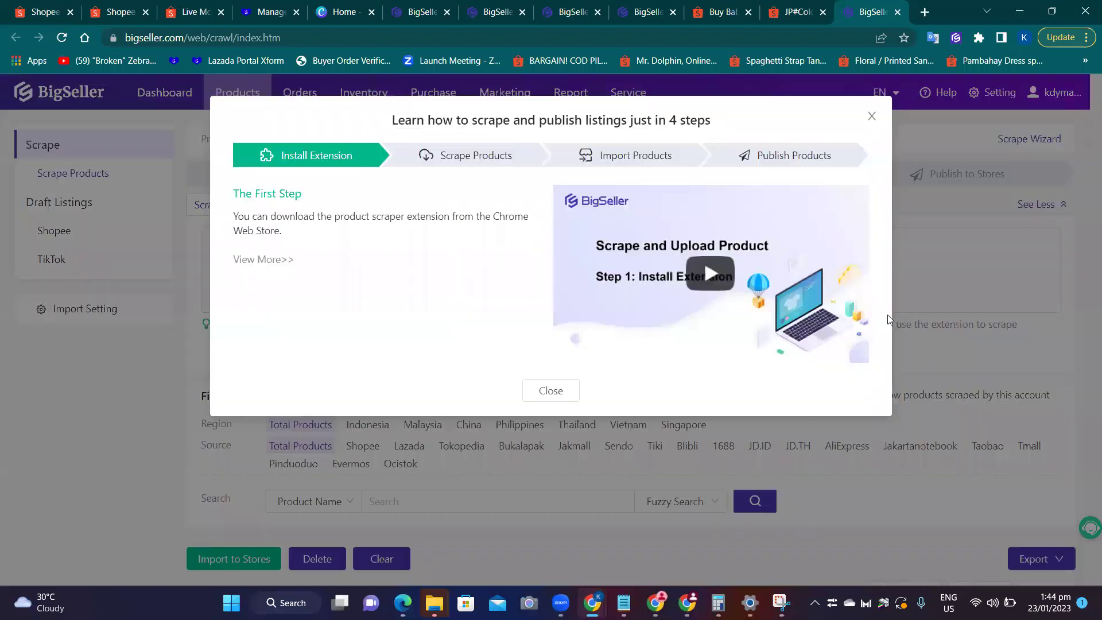
click(557, 393)
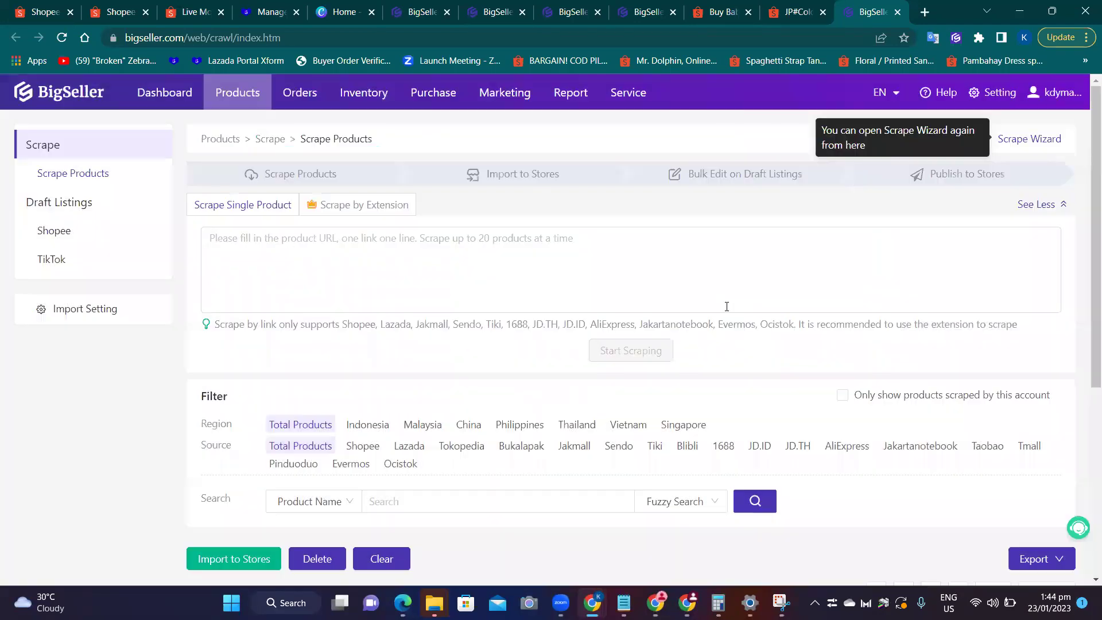
scroll(729, 310, down, 5)
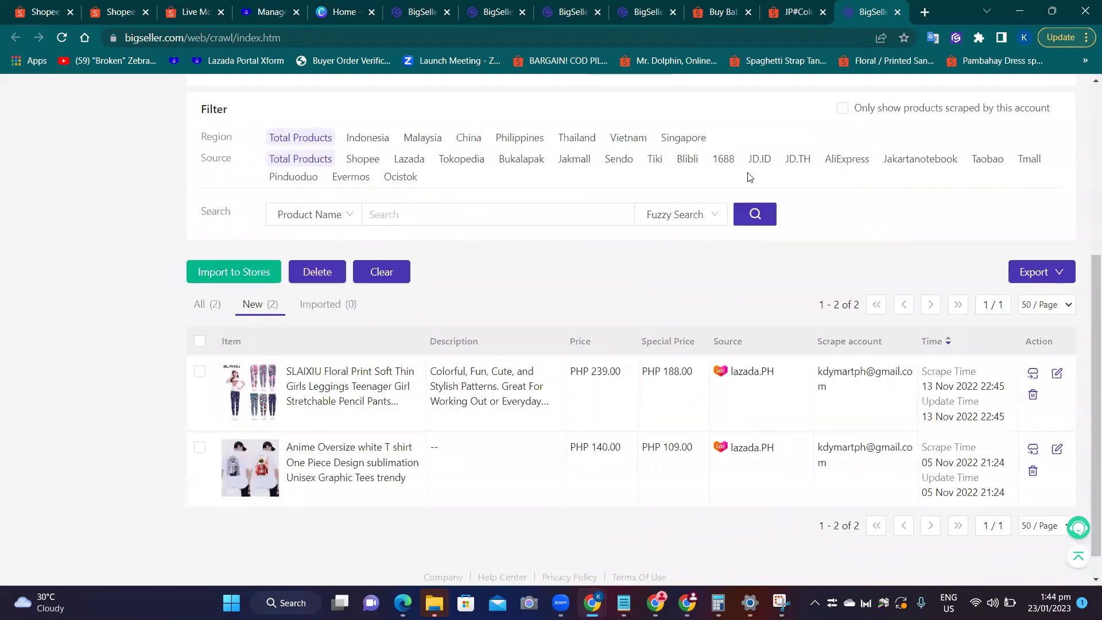
Return to the JP#Color kids' pajama listing and reload the page so the scraper extension loads.
click(771, 5)
right_click(985, 297)
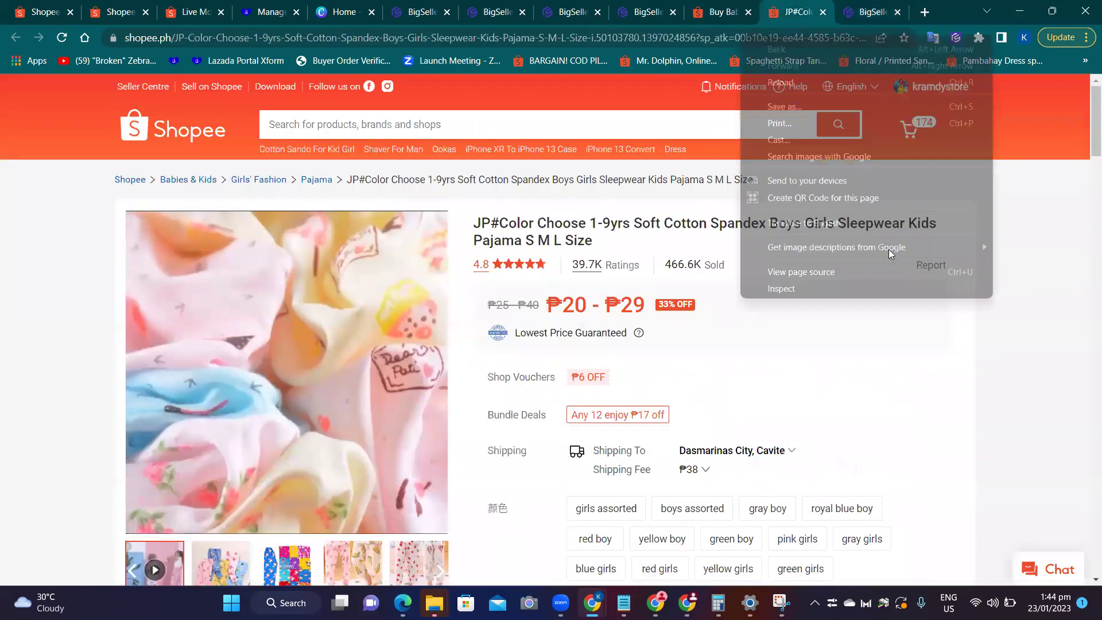
click(836, 84)
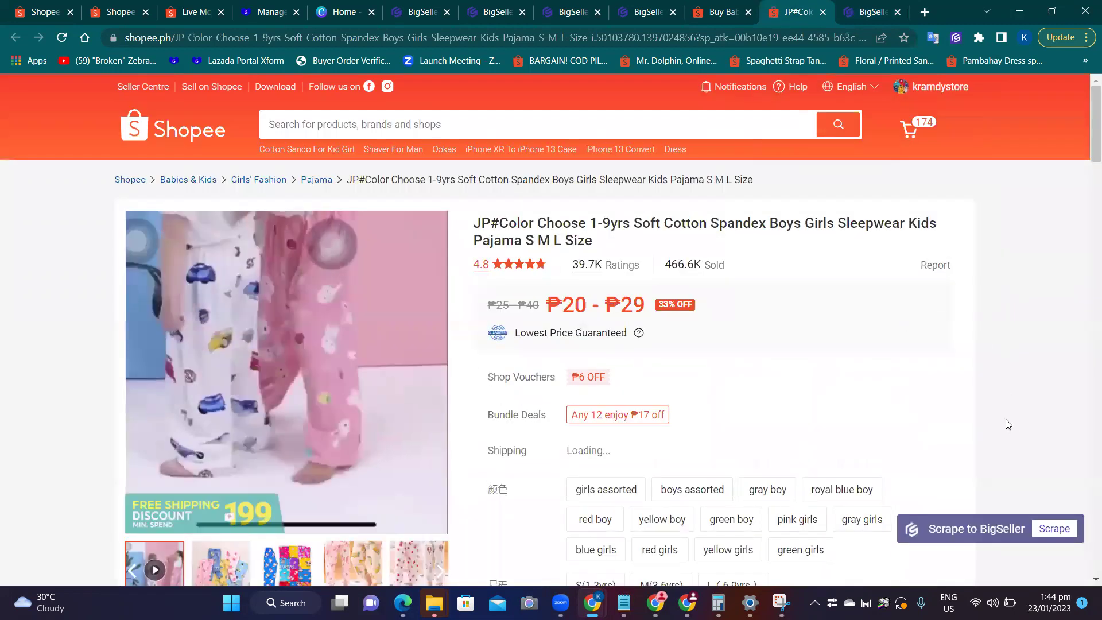
Review the JP#Color pajama listing's variations and product description, and scrape the product to BigSeller.
scroll(974, 339, down, 3)
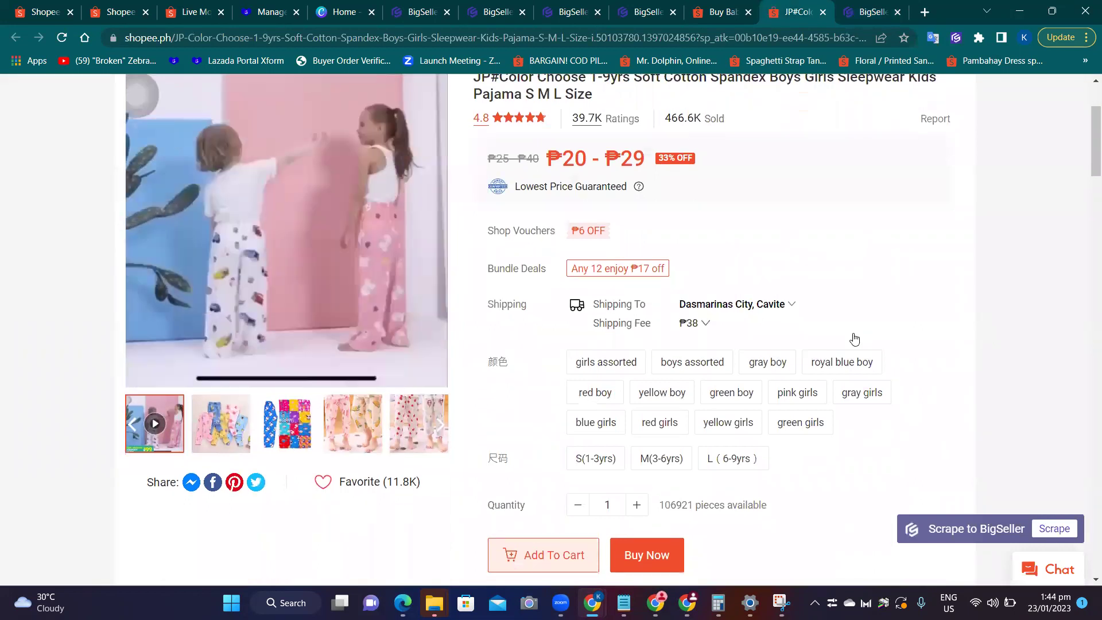
scroll(855, 337, down, 10)
scroll(859, 334, down, 15)
scroll(859, 333, up, 10)
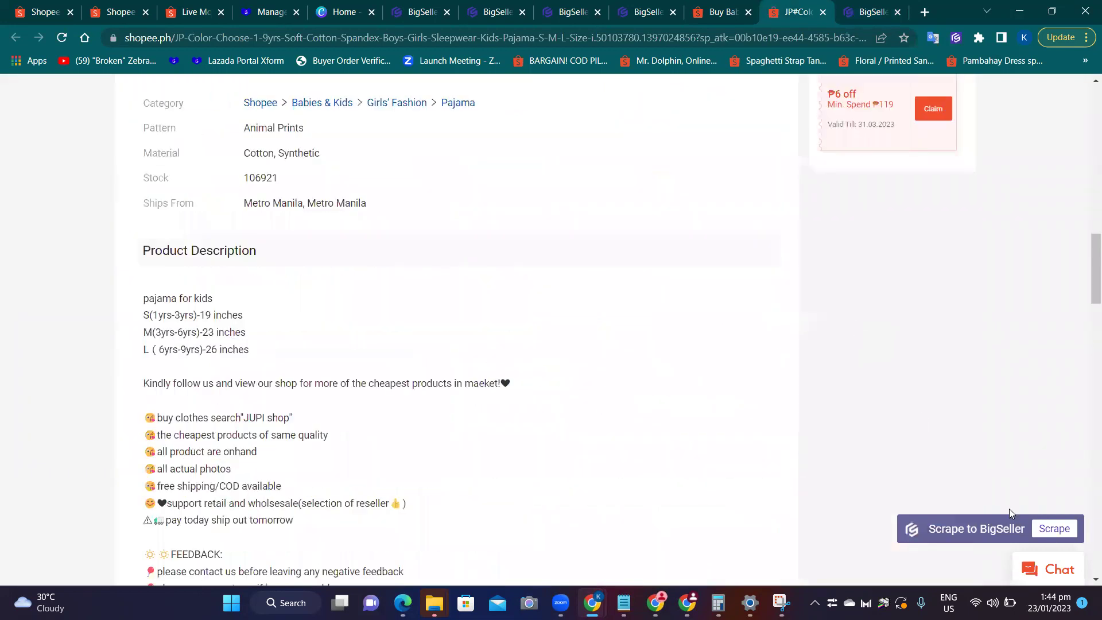
click(1055, 529)
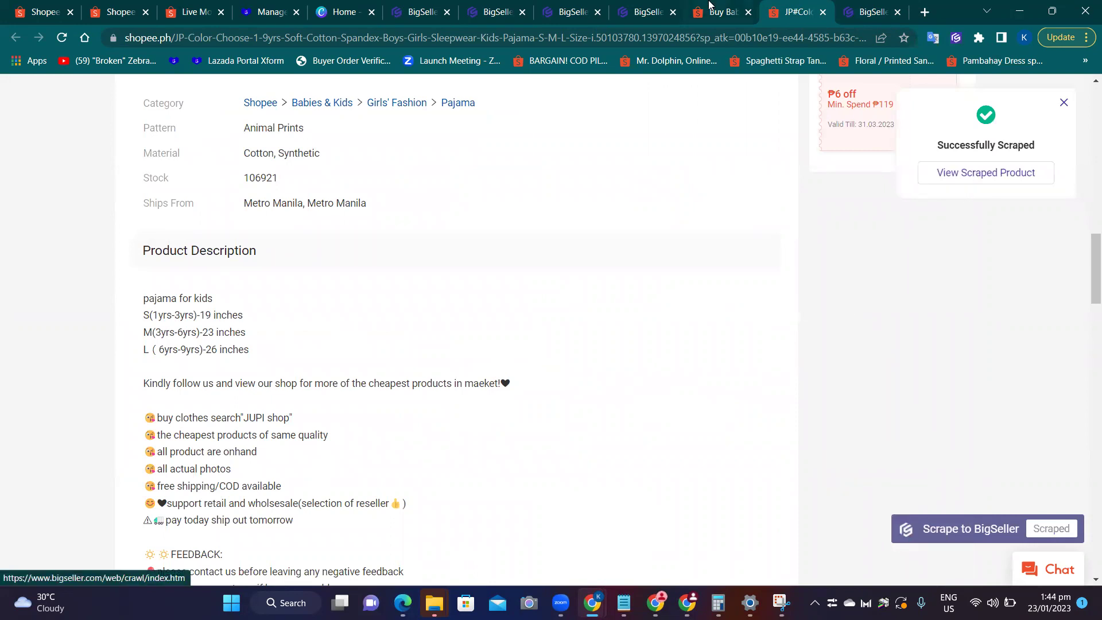
Open the Cod spandex Pajama girl and boy kids 1-7 years old listing from the top-sales results in a new tab and review it.
key(ctrl+shift+Tab)
scroll(941, 310, down, 2)
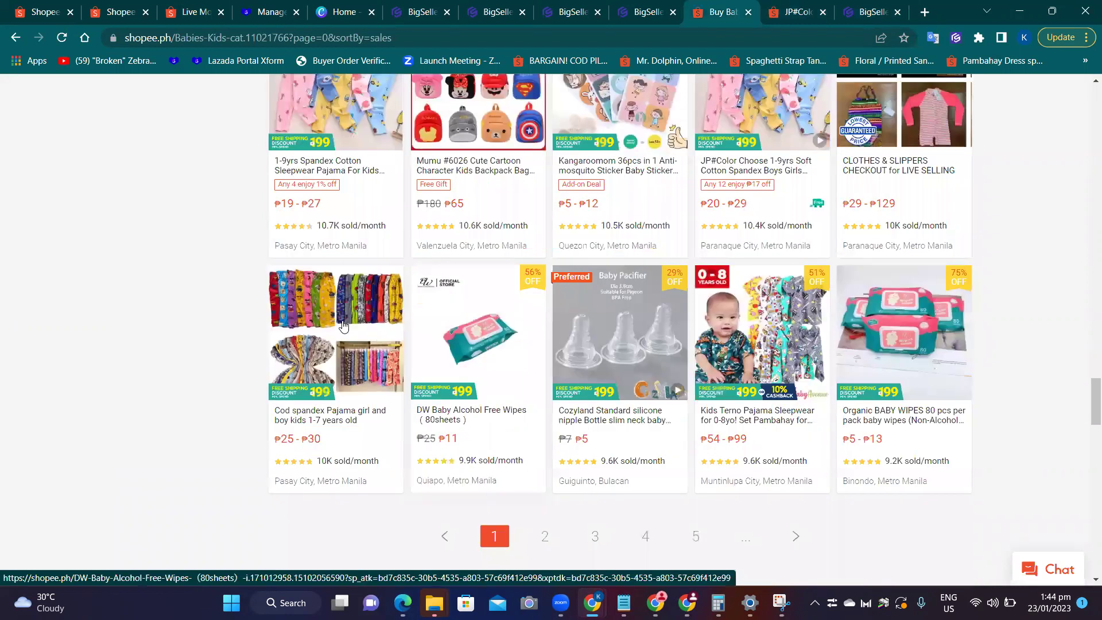
right_click(343, 322)
click(404, 336)
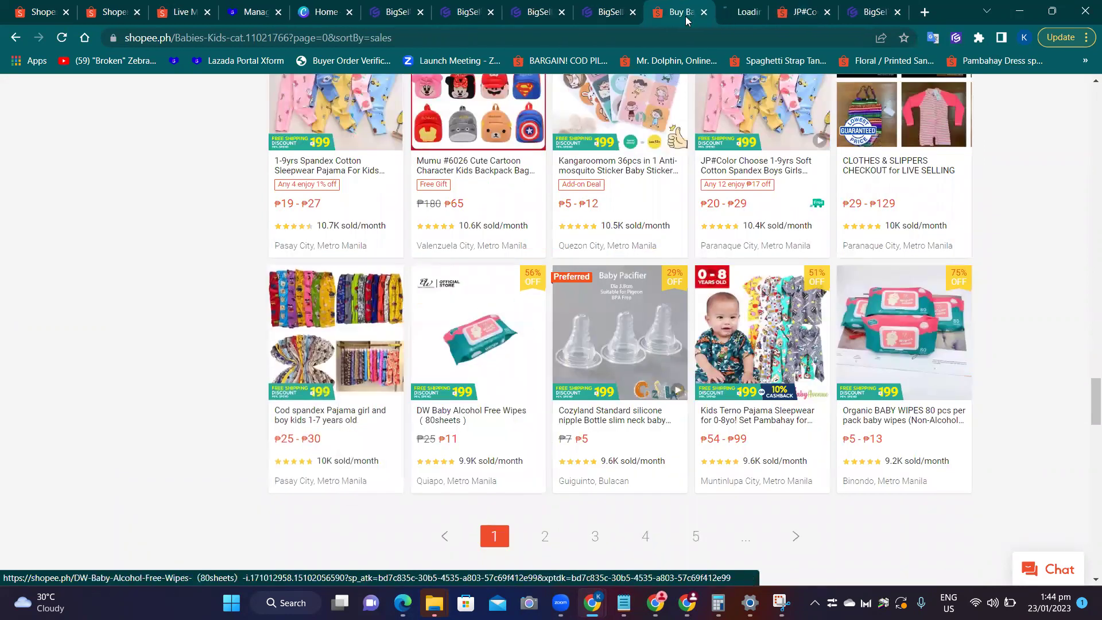
key(ctrl+Tab)
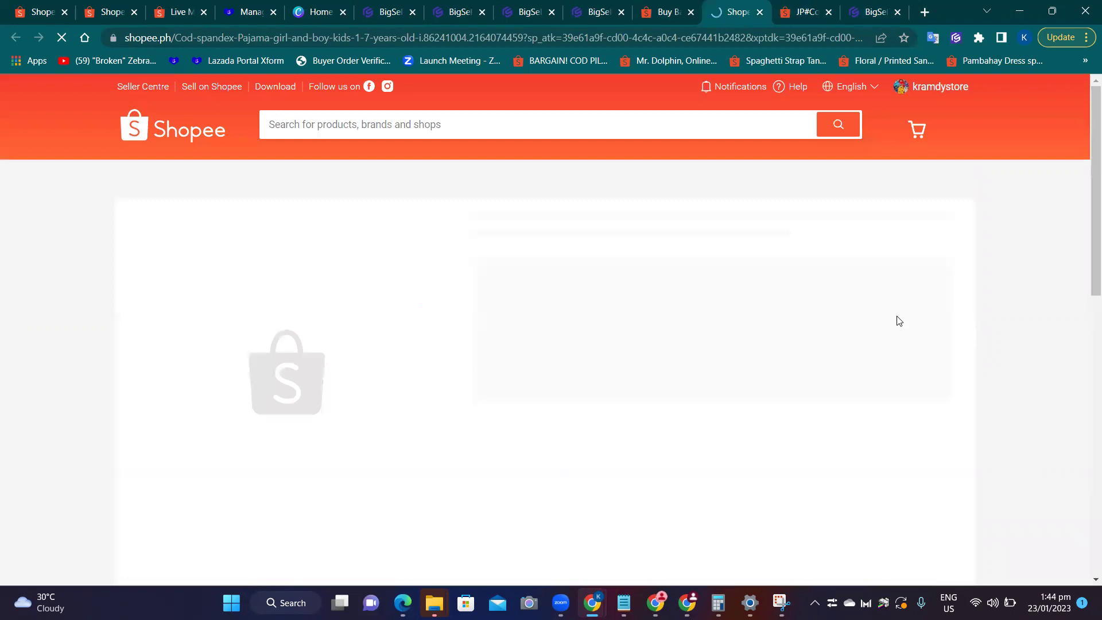
scroll(987, 309, down, 2)
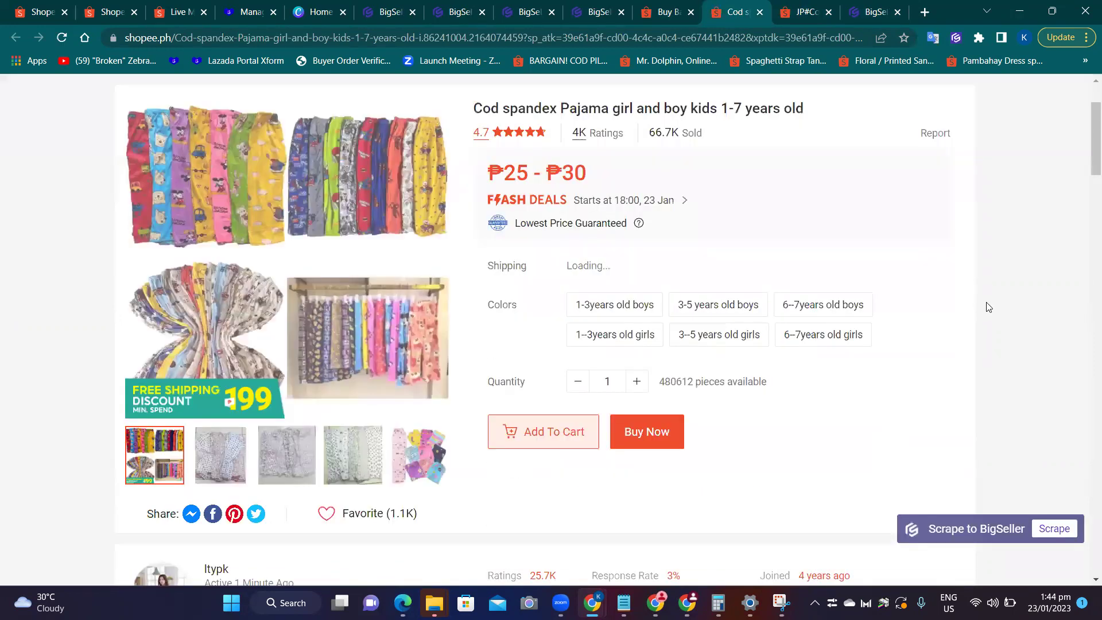
scroll(988, 299, down, 3)
scroll(953, 361, up, 3)
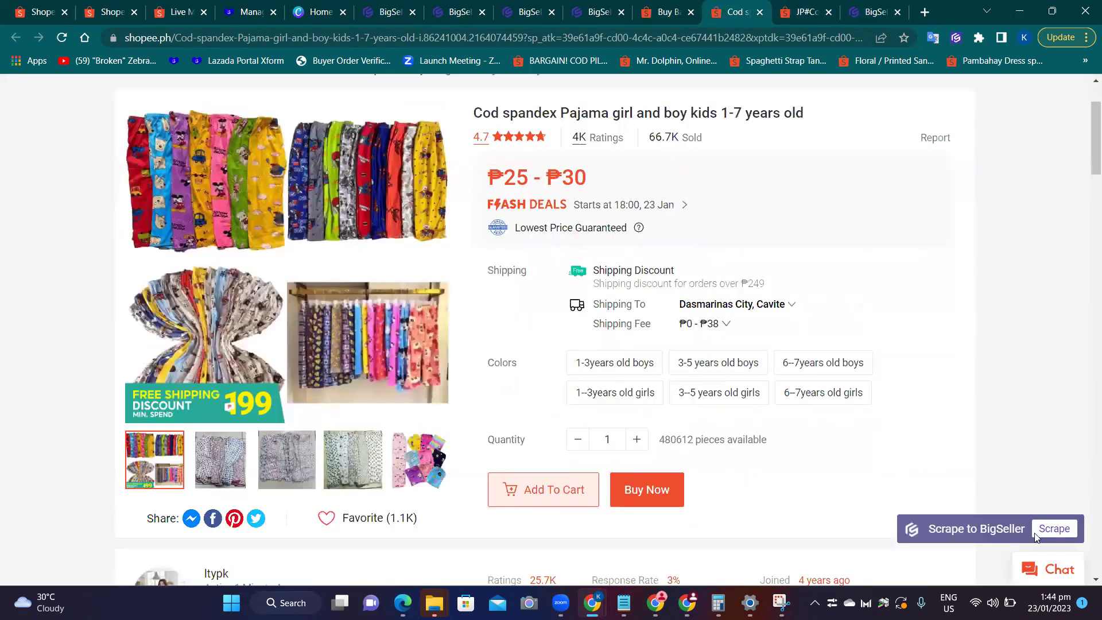
Scrape the Cod spandex Pajama listing to BigSeller and open the list of scraped products.
scroll(1039, 534, down, 1)
click(1016, 531)
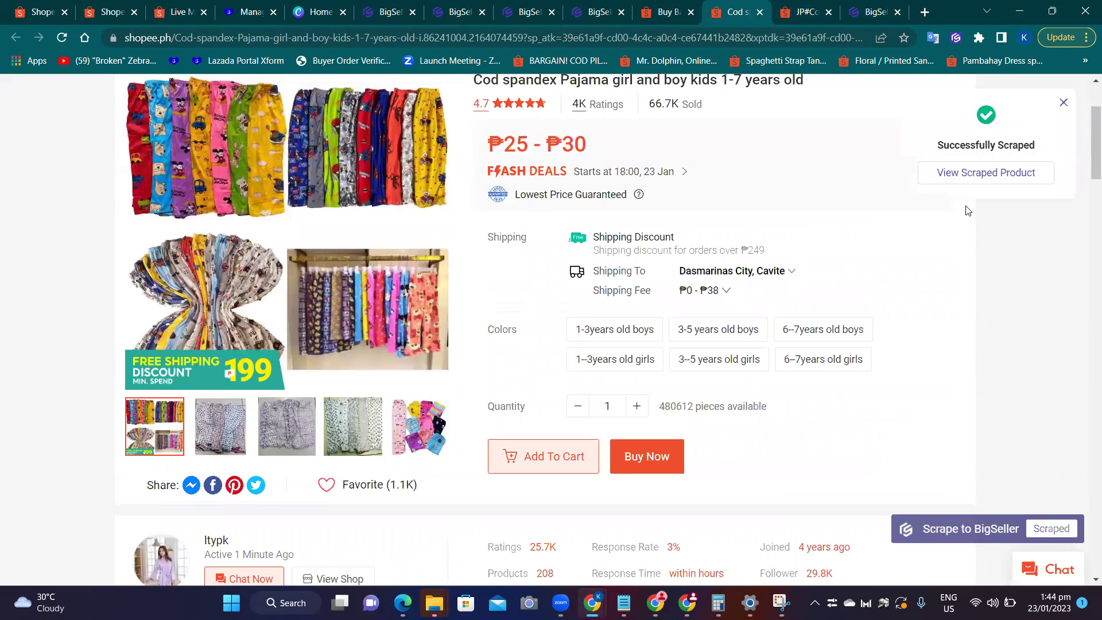
click(995, 178)
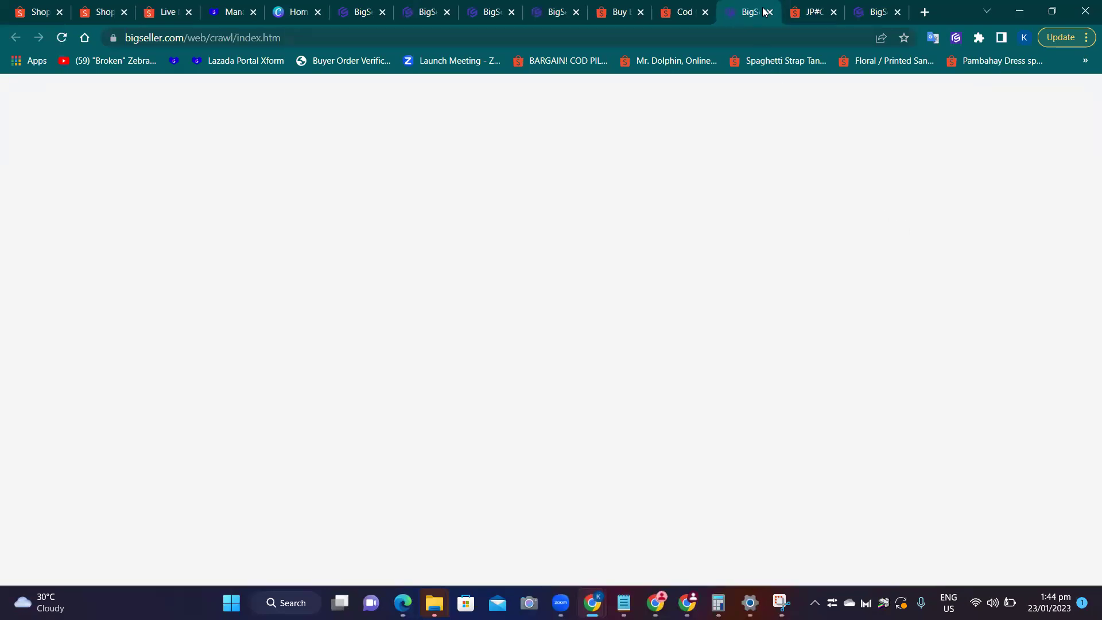
drag(765, 11, 827, 13)
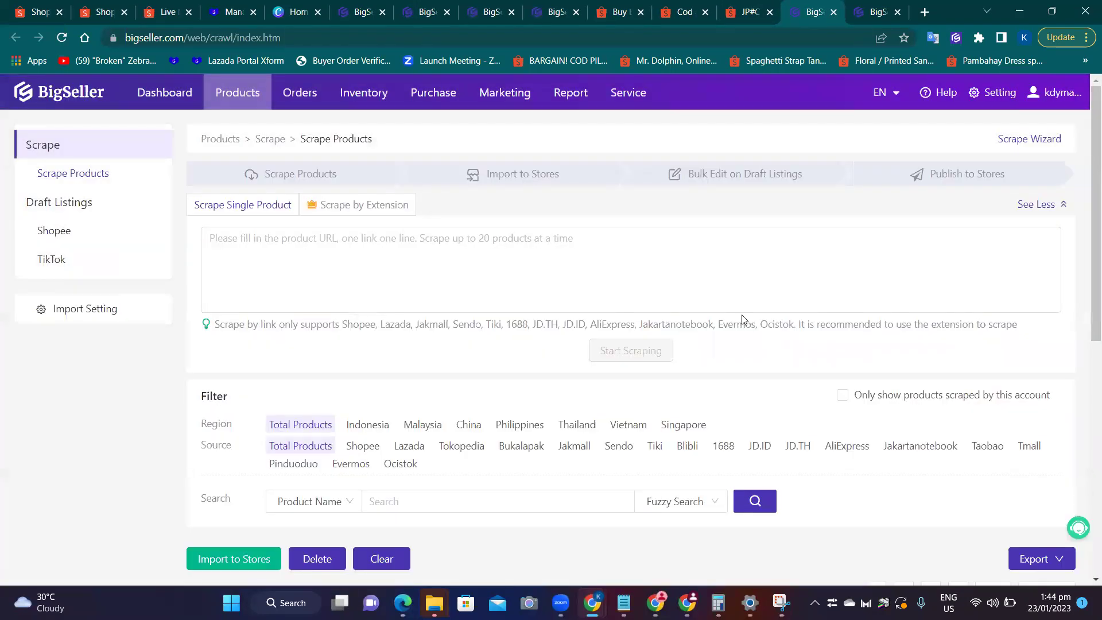
scroll(745, 310, down, 4)
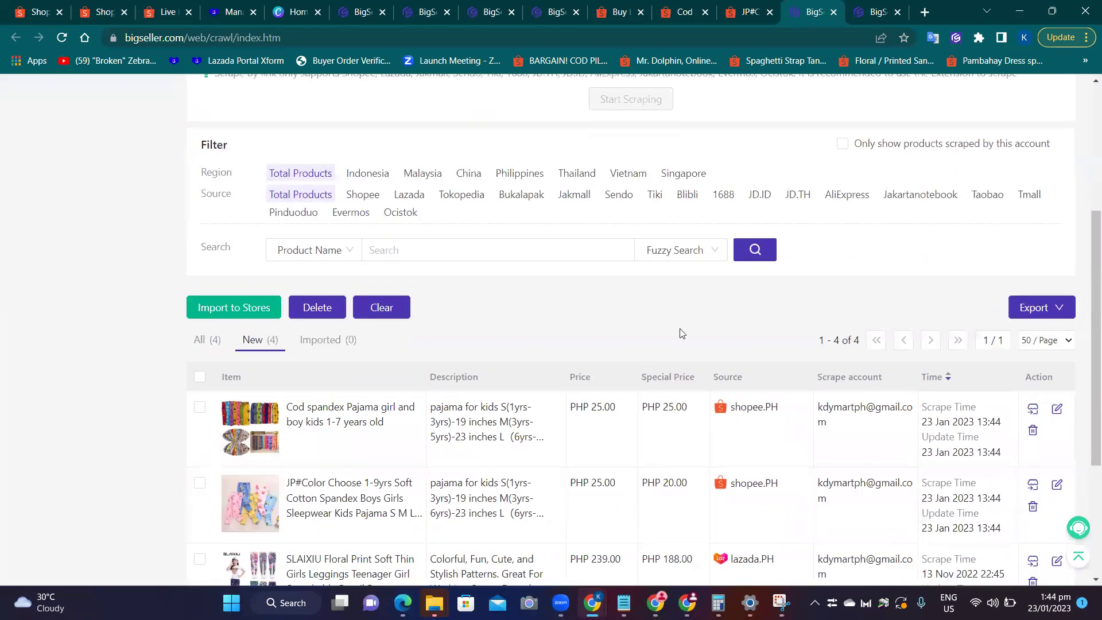
scroll(682, 333, down, 3)
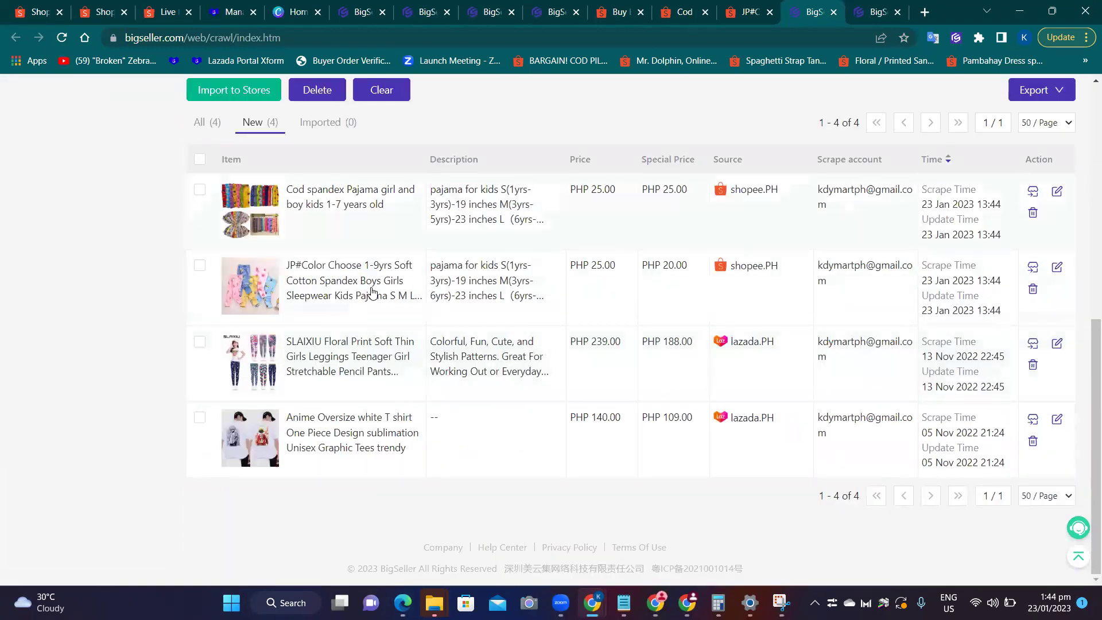
Select the scraped Cod spandex Pajama product, open it for editing and review its description, variation stock and prices, and images.
click(200, 190)
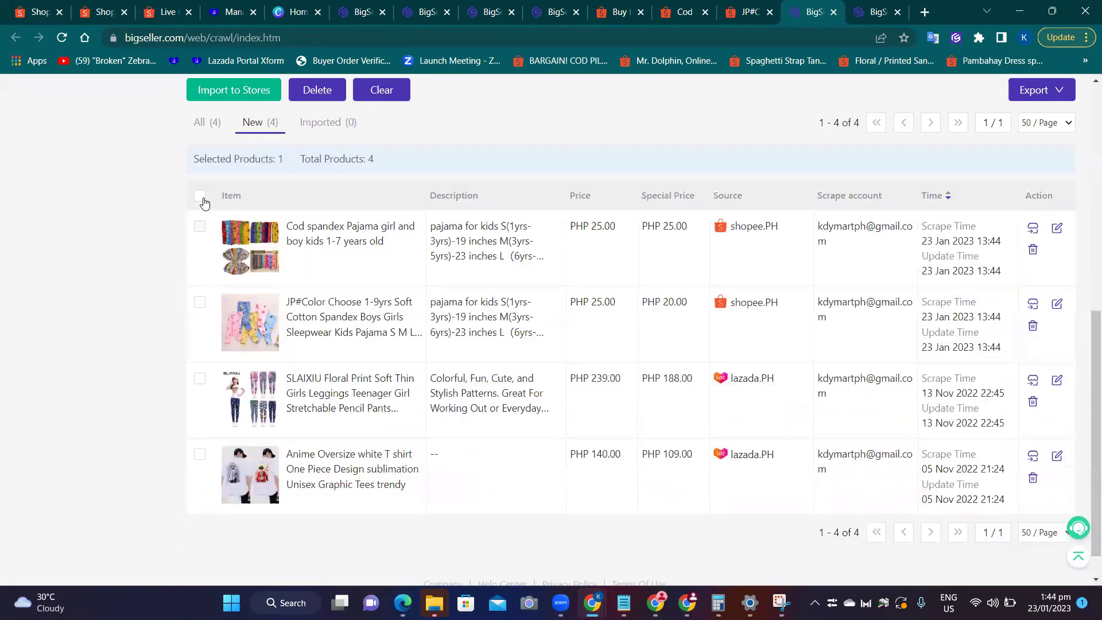
scroll(538, 175, up, 1)
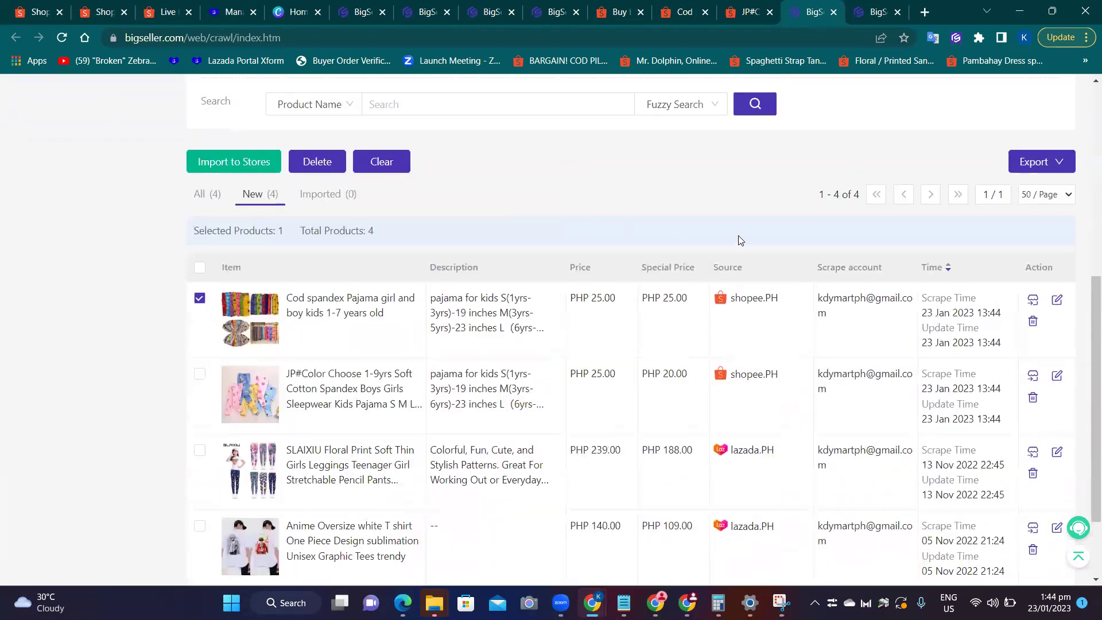
click(1058, 301)
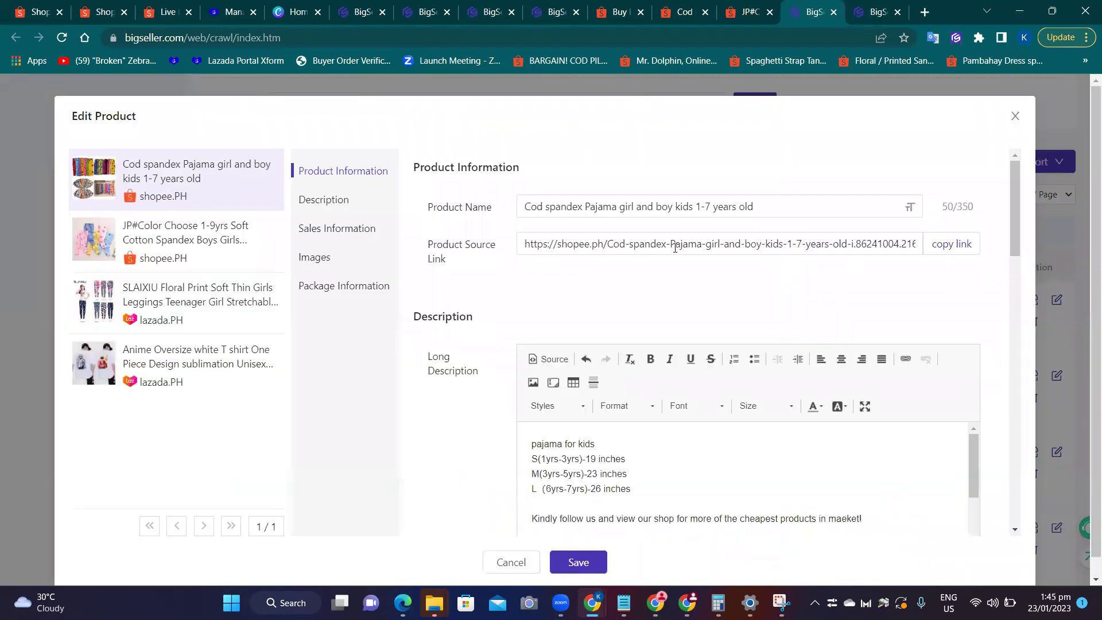
scroll(481, 320, down, 10)
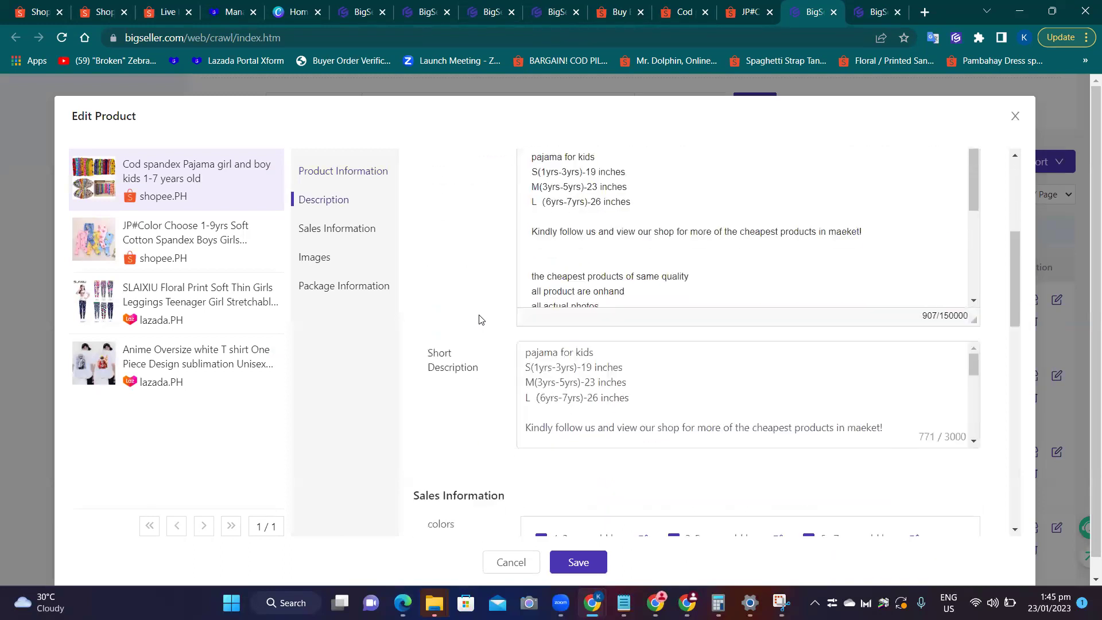
scroll(481, 320, down, 5)
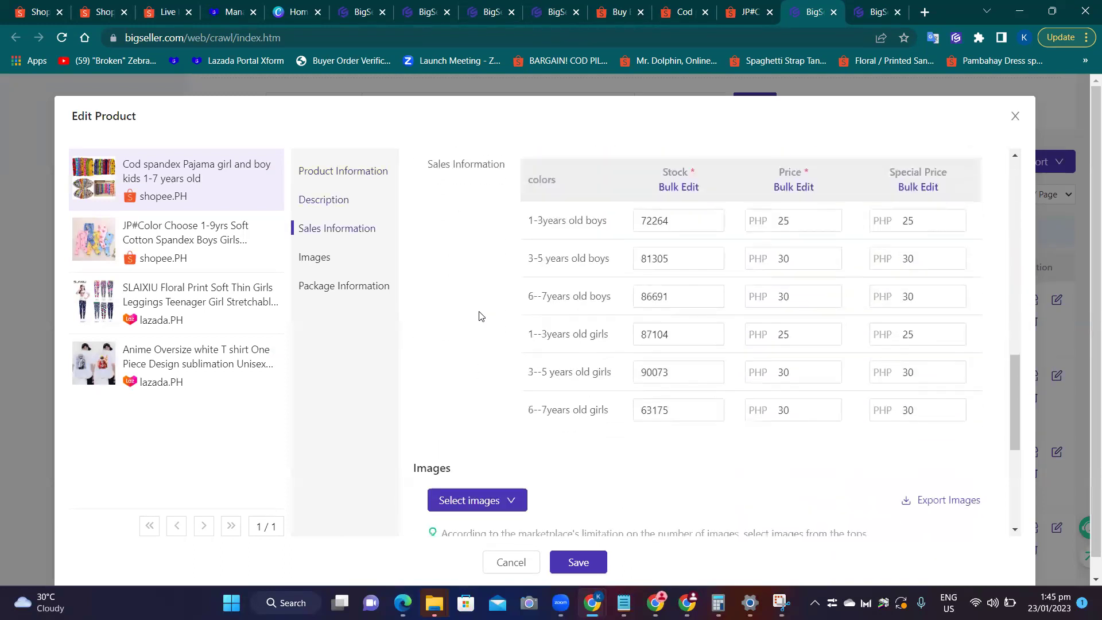
scroll(481, 316, down, 5)
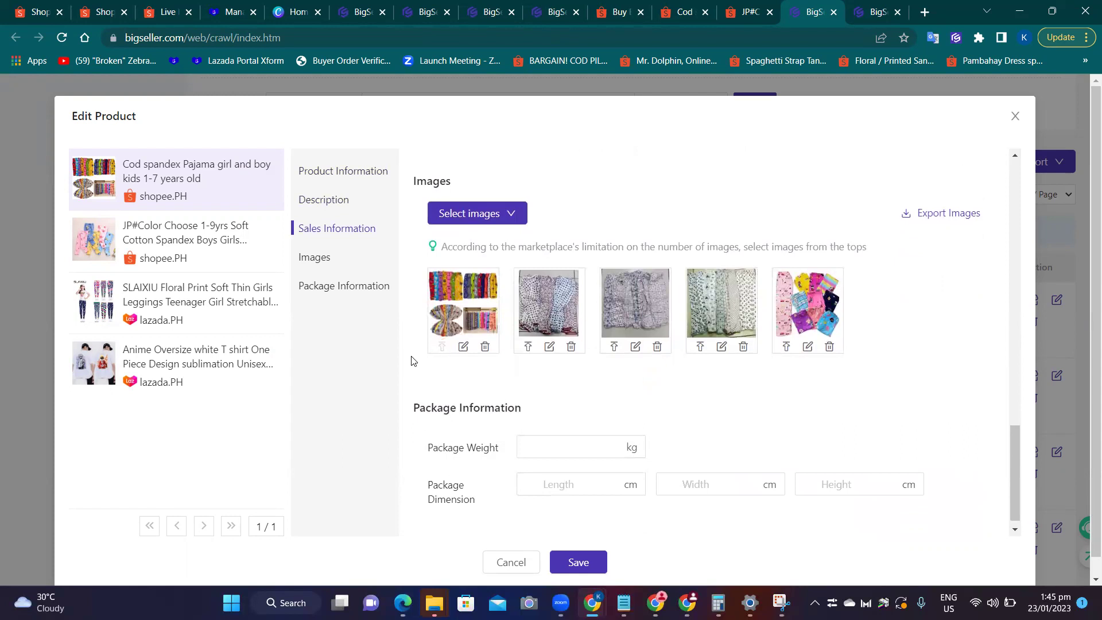
Set the Cod spandex Pajama's package weight to 0.2 kg and its dimensions to 8 × 8 × 8 cm, and save the product.
scroll(411, 360, down, 1)
click(590, 437)
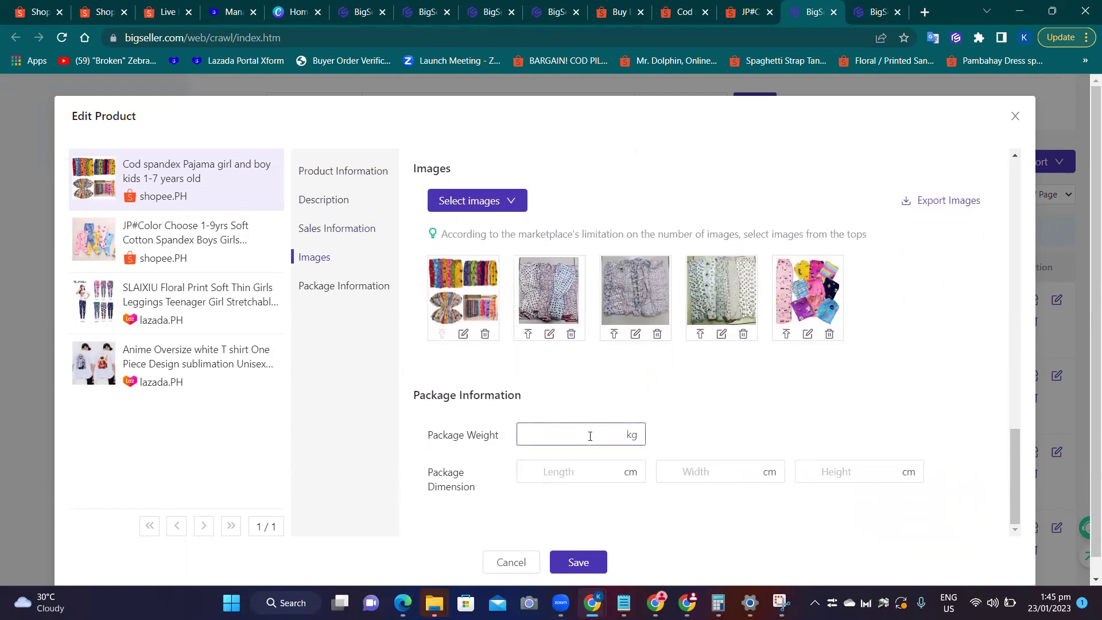
click(591, 471)
text(8)
click(712, 481)
text(8)
click(861, 481)
text(8)
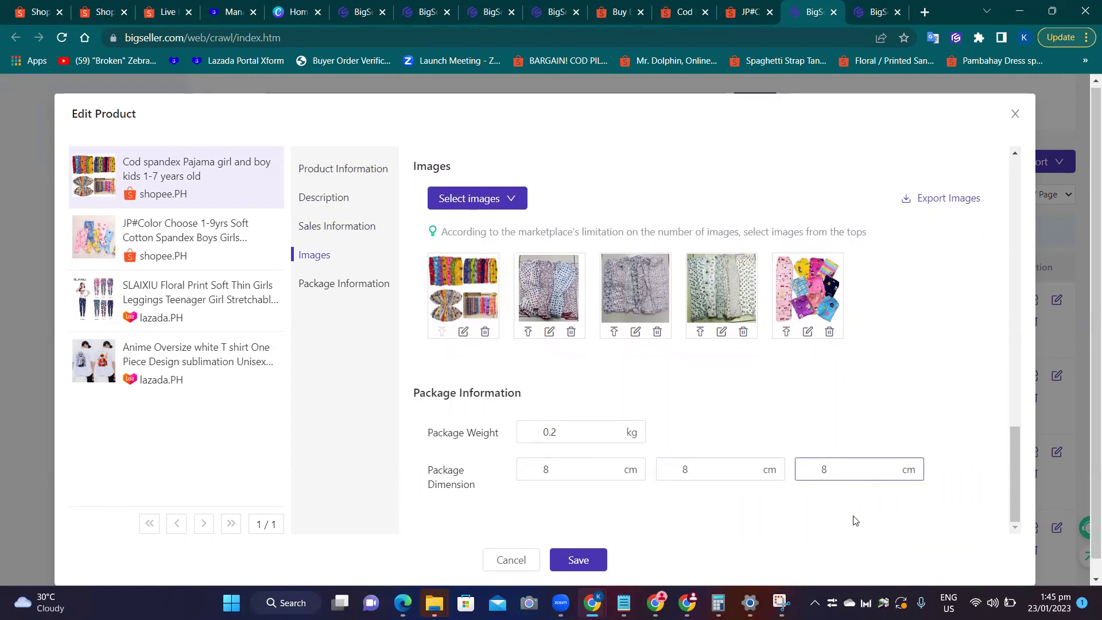
scroll(851, 519, down, 1)
click(578, 543)
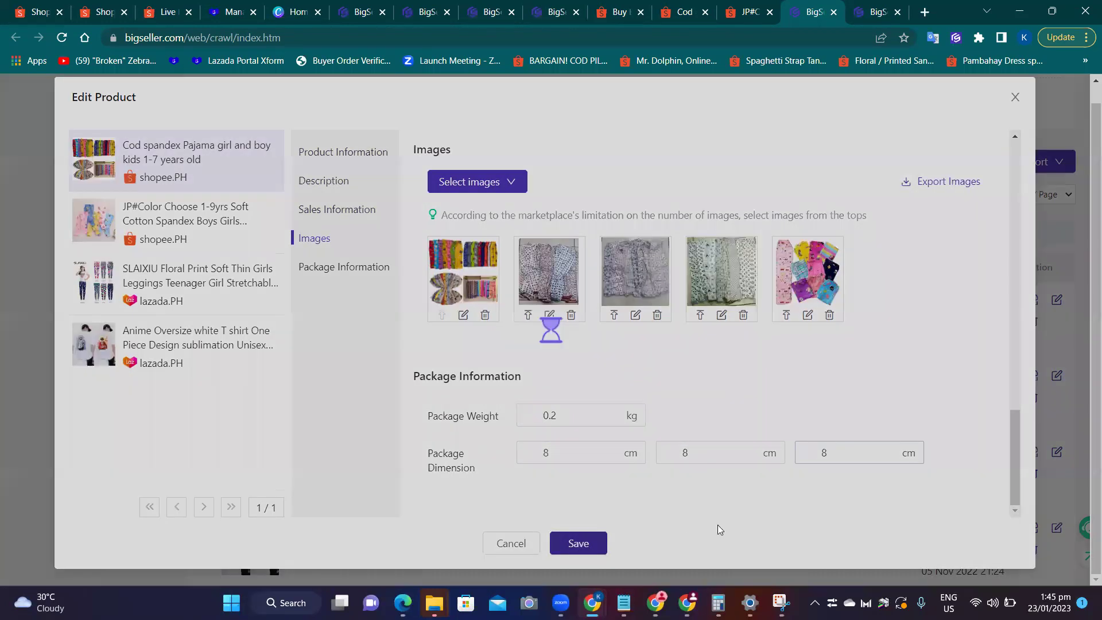
Switch to the JP#Color pajama product and replace the "JP#" prefix in its product name with "KDY ".
scroll(828, 406, up, 15)
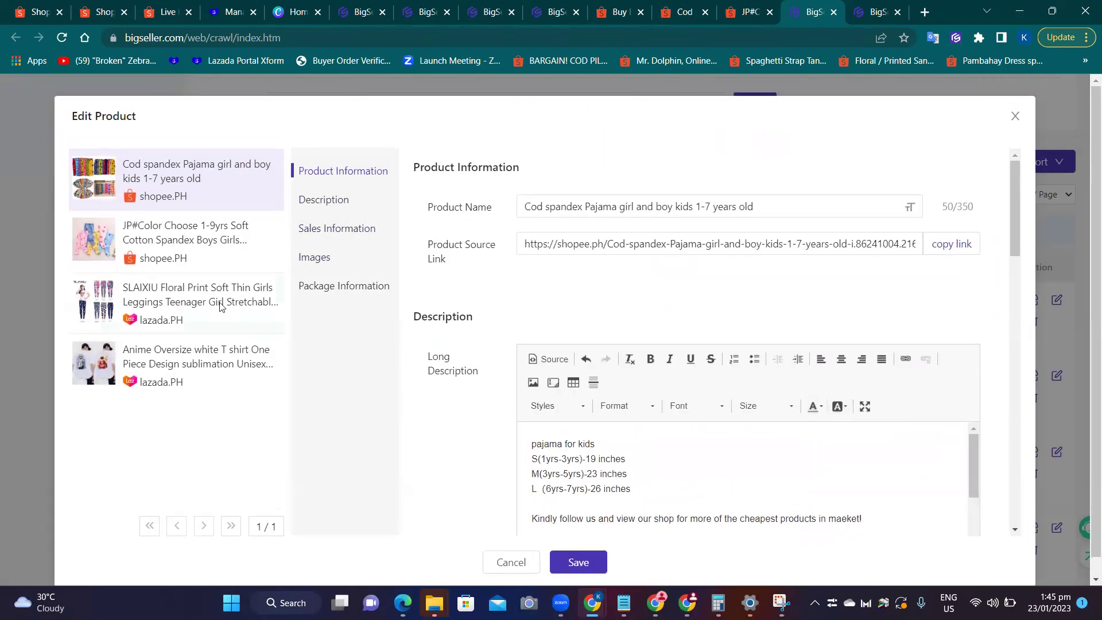
click(167, 246)
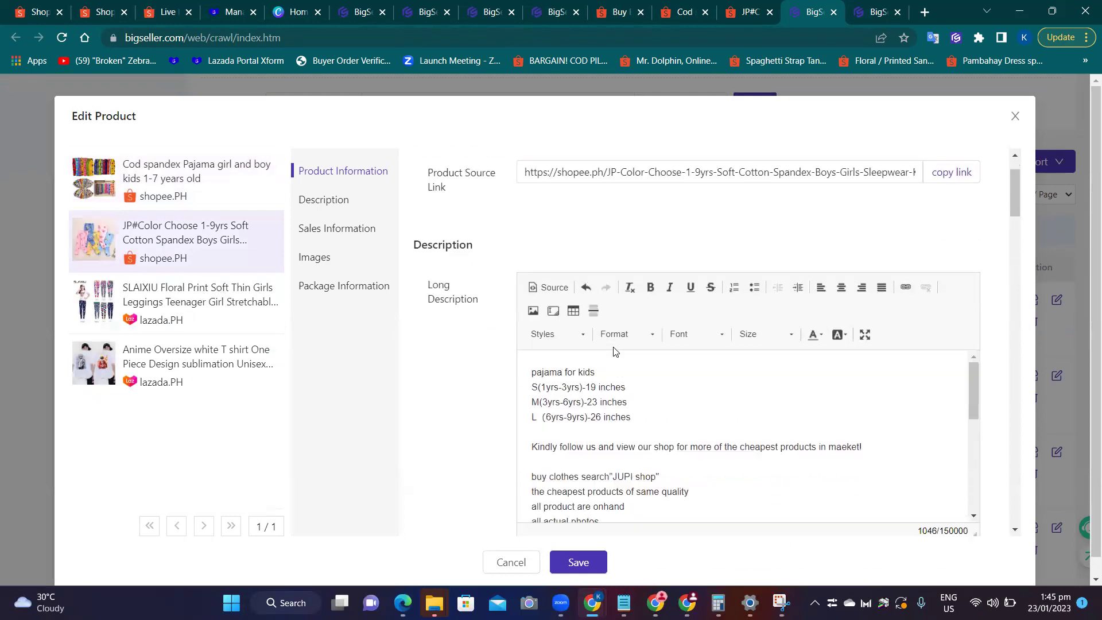
drag(538, 207, 498, 210)
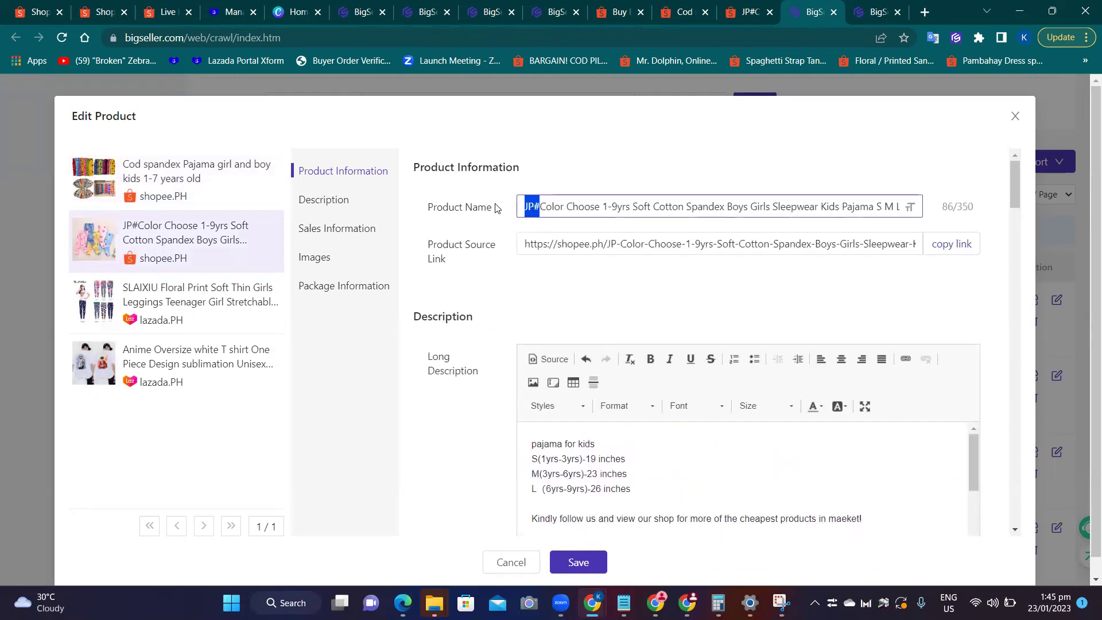
key(BackSpace)
text(KAY)
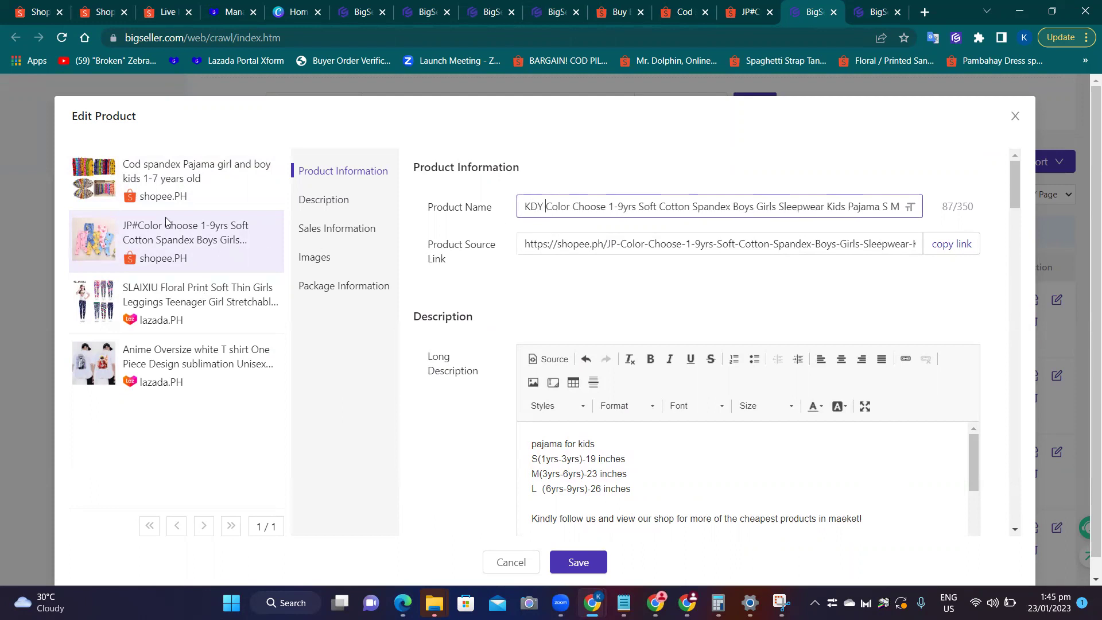
Set the Color pajama's package weight to 0.2 kg and its dimensions to 8 × 8 × 8 cm, and save the product.
scroll(481, 376, down, 8)
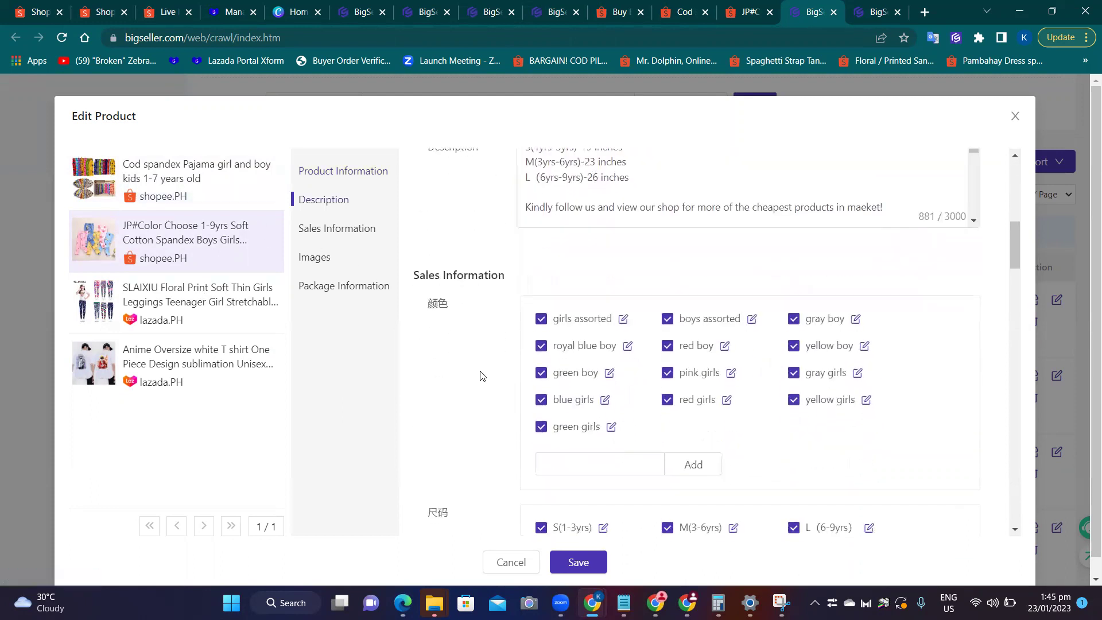
scroll(488, 378, down, 15)
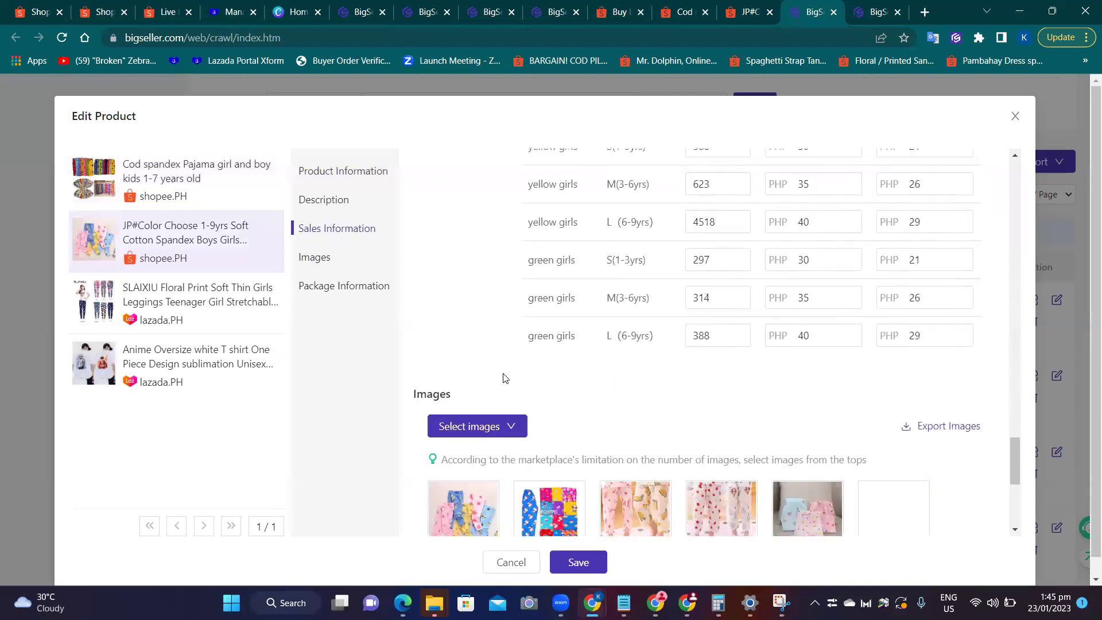
scroll(505, 378, down, 5)
click(571, 431)
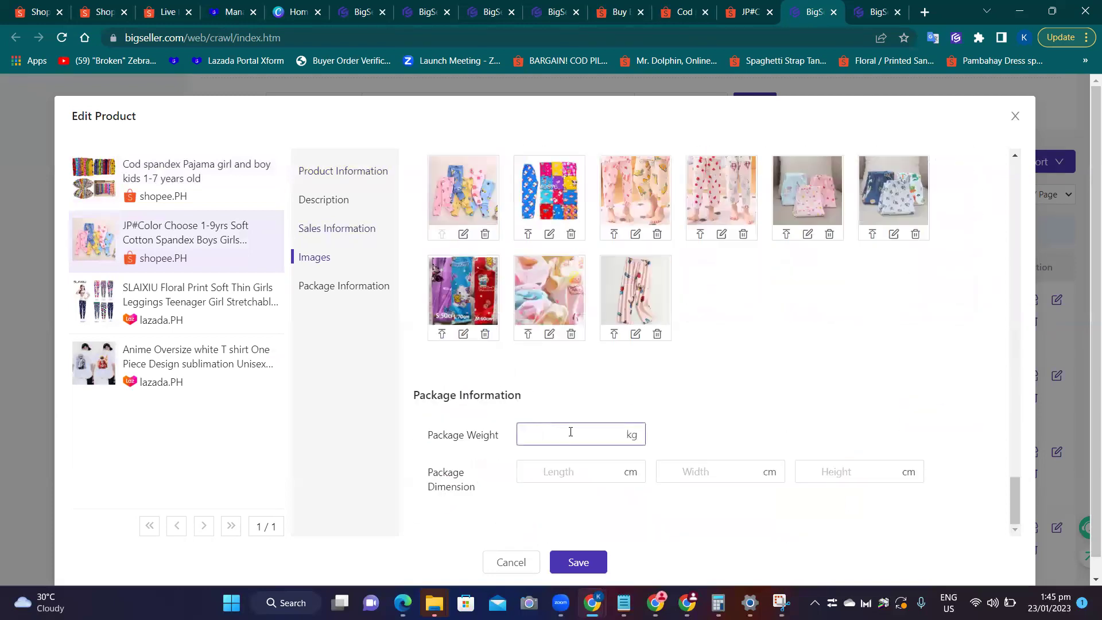
text(0.2)
click(568, 467)
text(8)
click(780, 473)
text(8)
click(844, 475)
text(8)
click(812, 539)
scroll(812, 539, down, 1)
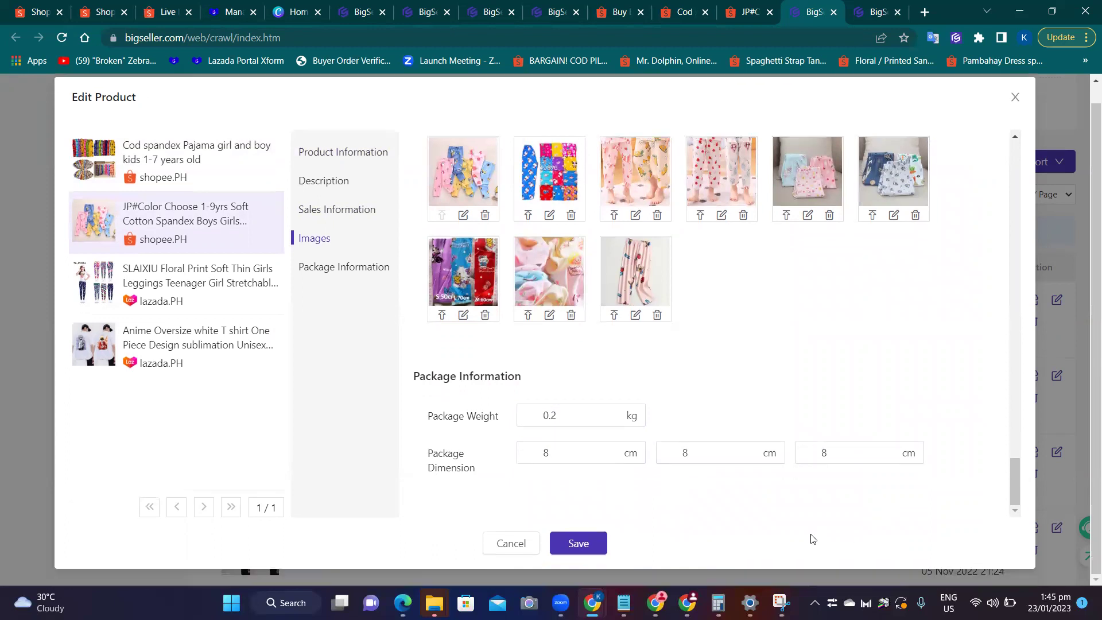
click(576, 543)
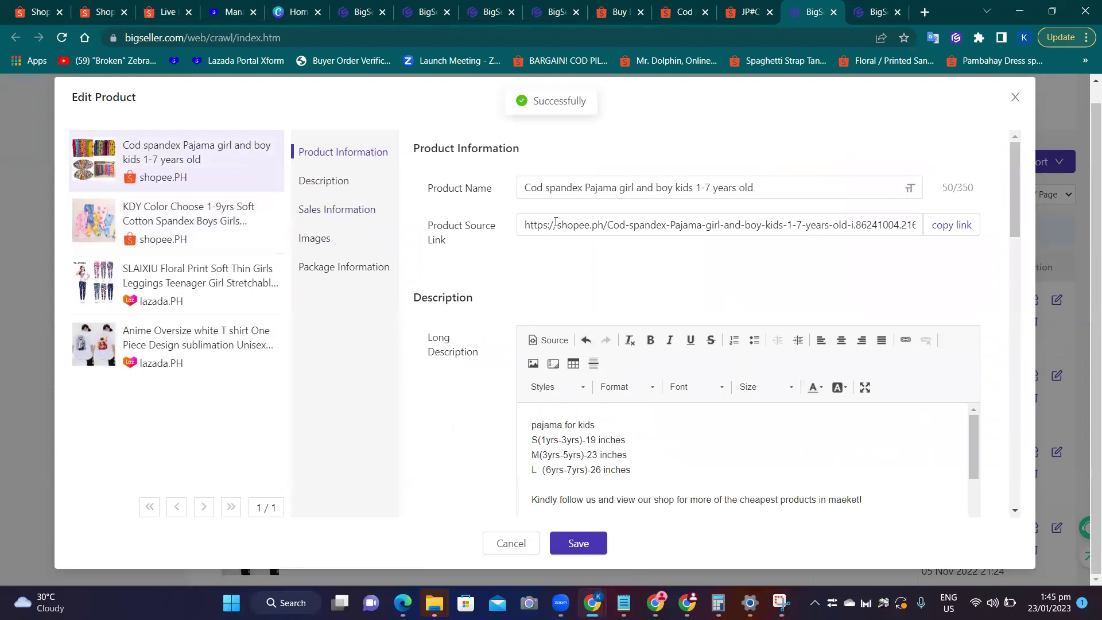
Add the prefix "KDY " to the Cod spandex Pajama's product name, save it and close the product editor.
click(529, 183)
text(KDY)
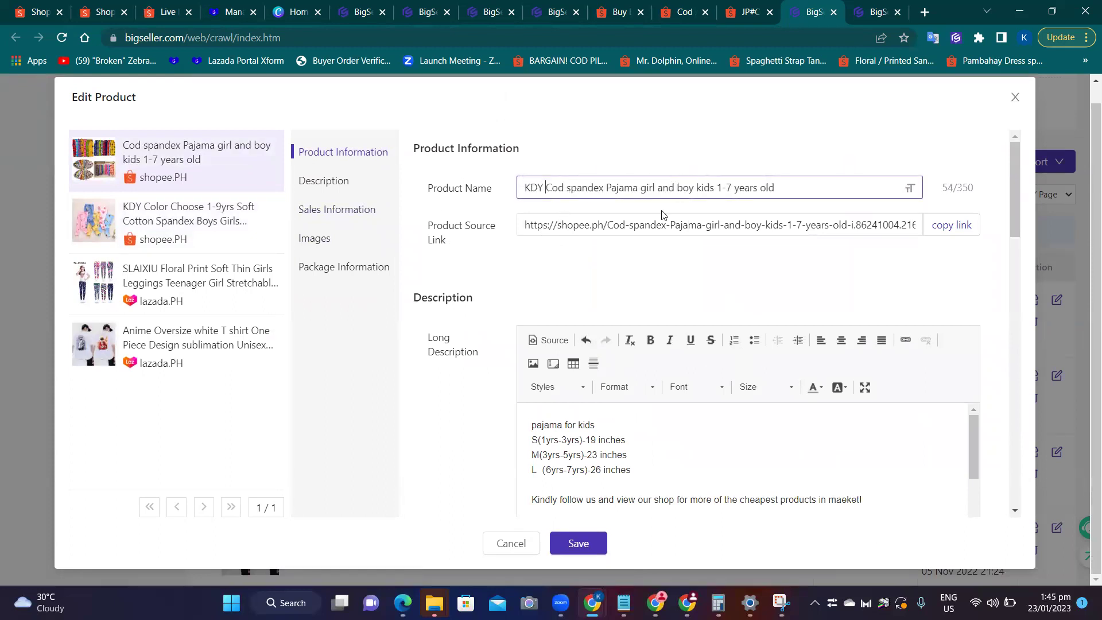
click(597, 547)
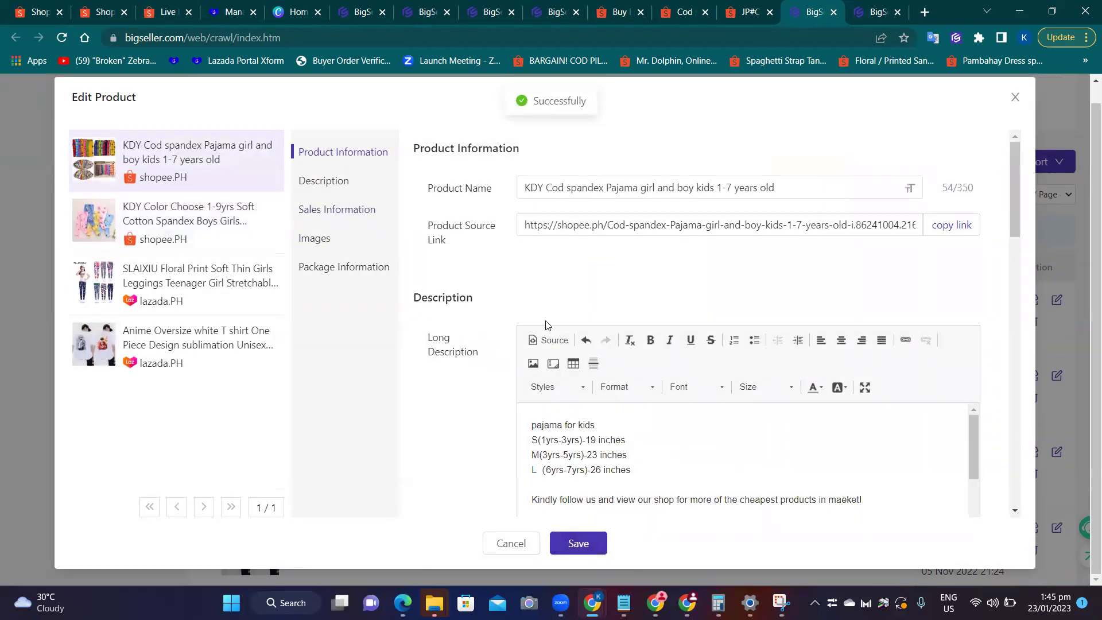
click(1016, 97)
Add the JP#Color pajama to the selection and import both products as draft listings to the ShopeeKDYPHStore store only.
click(199, 374)
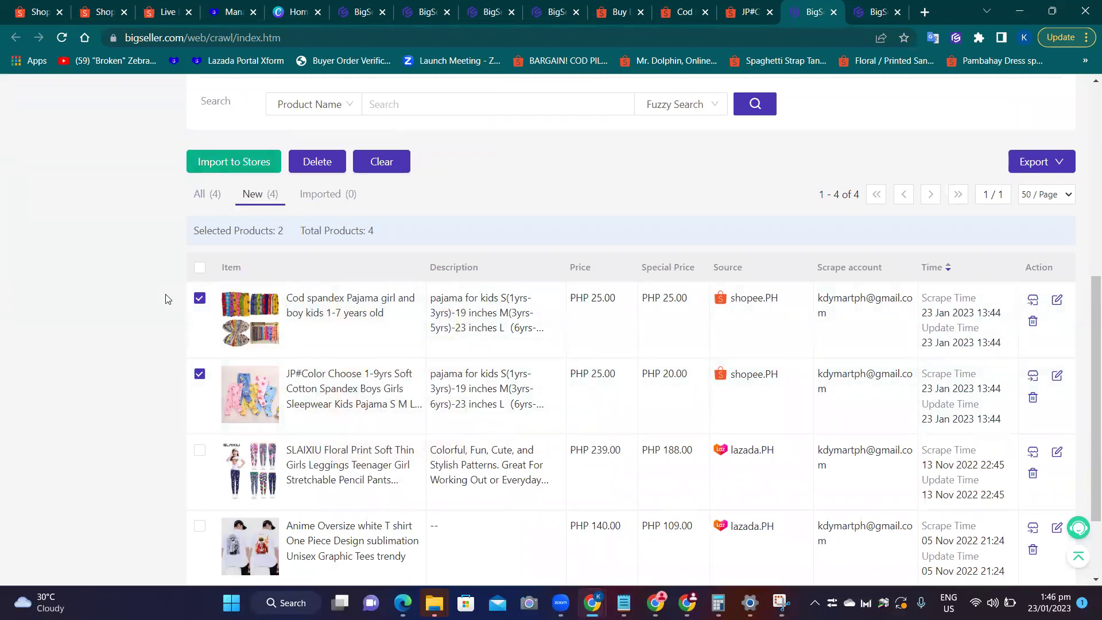
scroll(236, 165, up, 1)
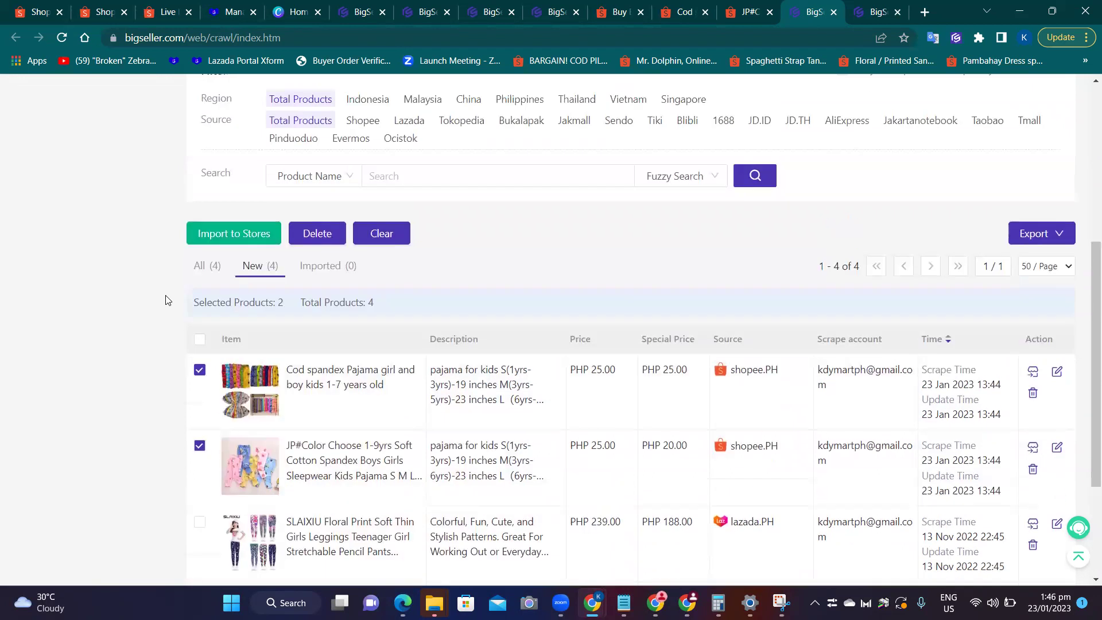
click(245, 240)
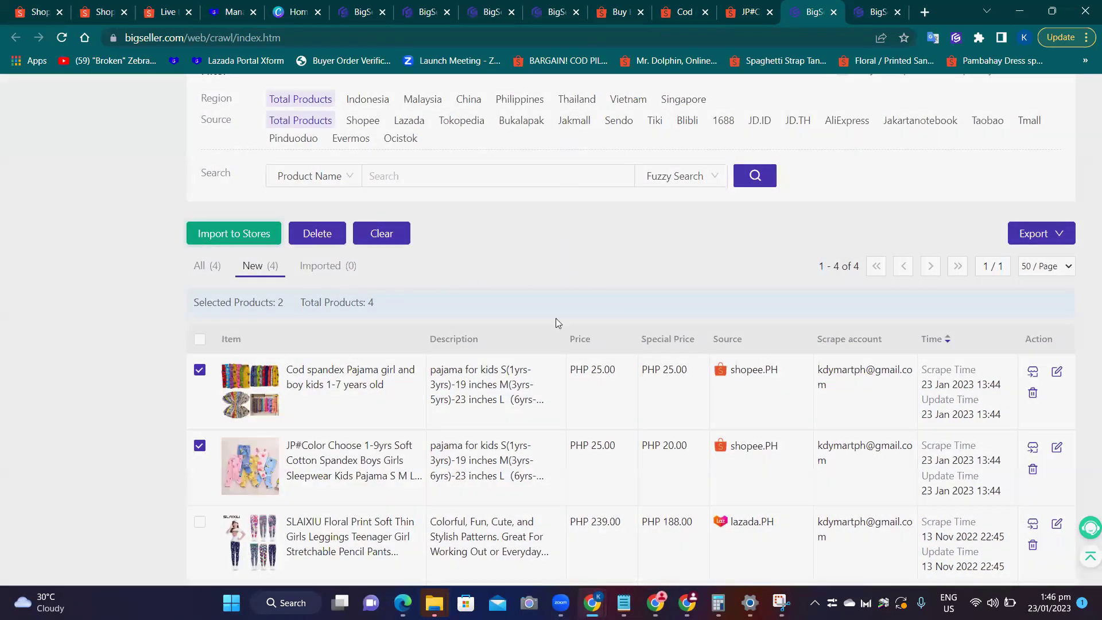
click(466, 217)
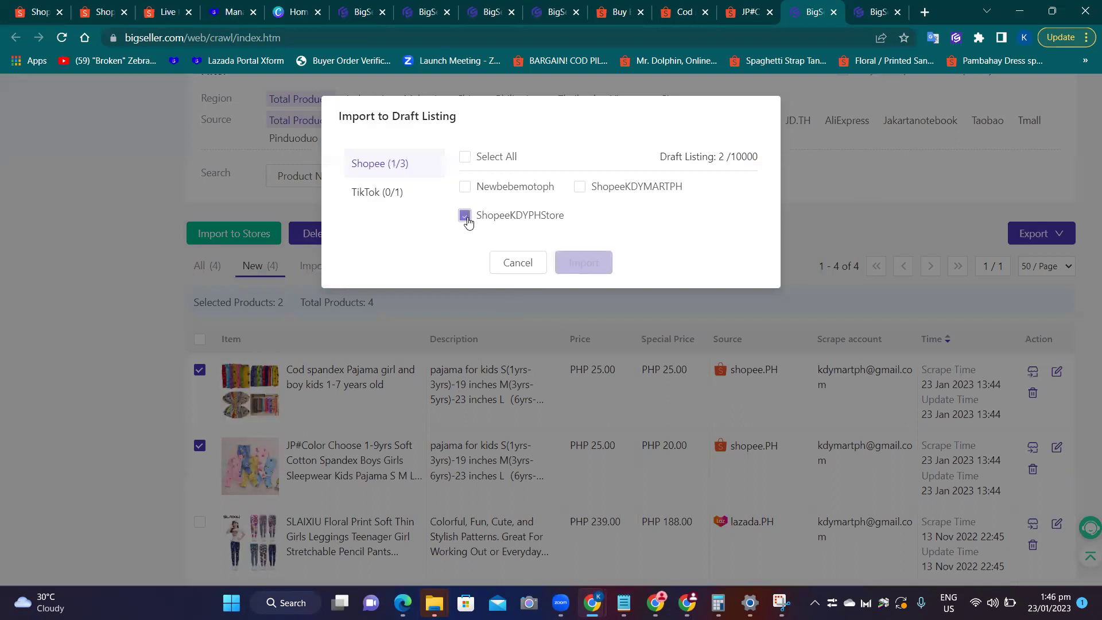
click(580, 188)
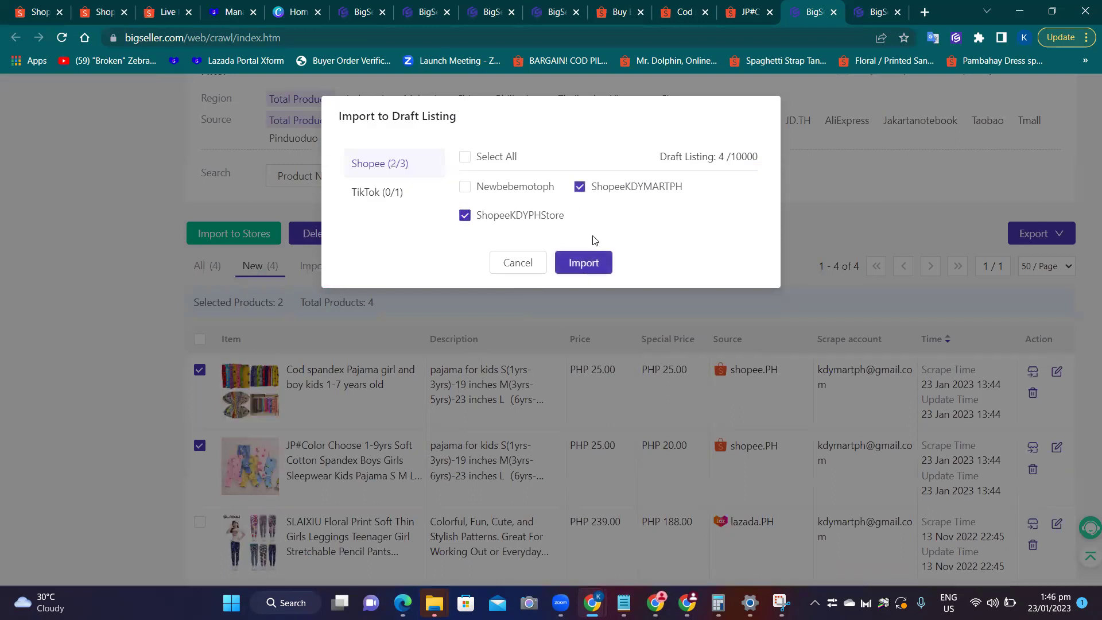
click(580, 187)
click(464, 217)
click(465, 218)
click(584, 263)
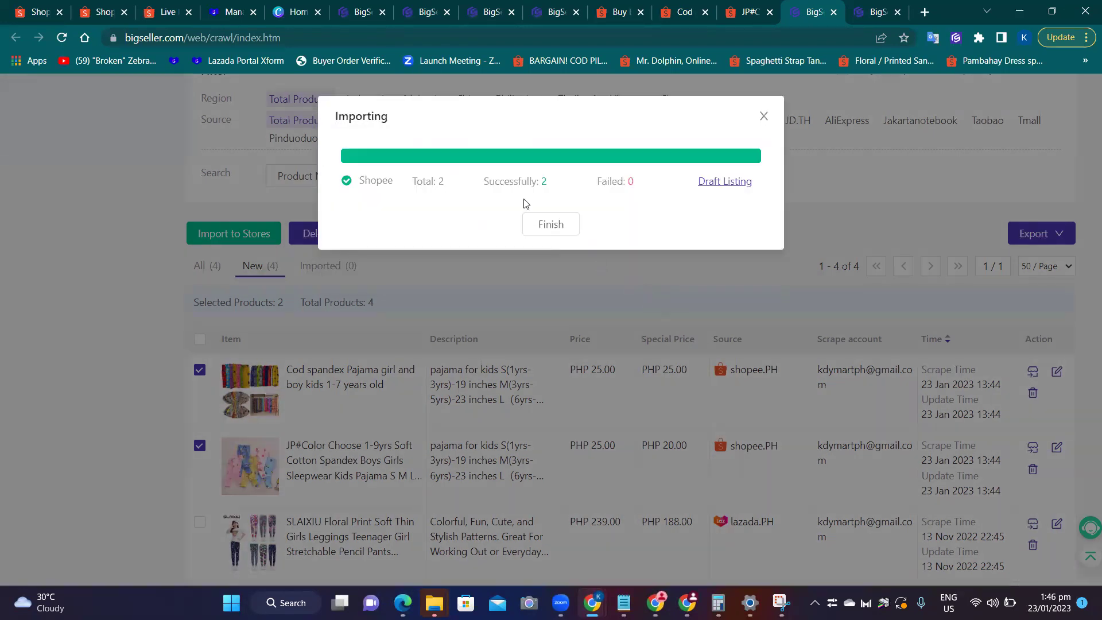
click(551, 224)
Open the Shopee draft listings and review the two imported KDY pajama products.
scroll(610, 295, up, 4)
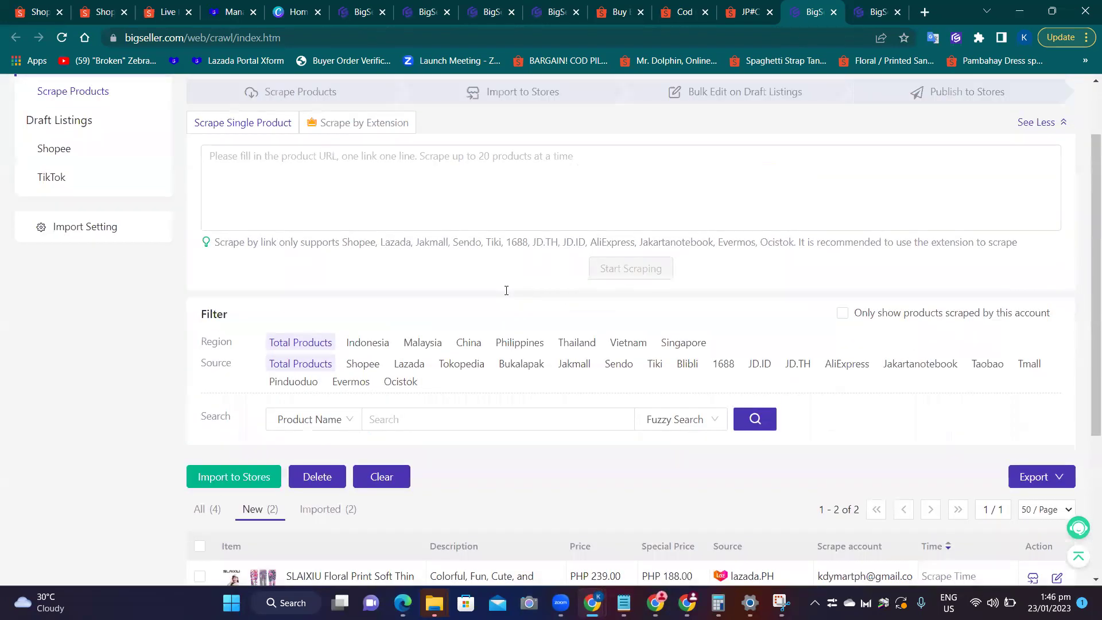
scroll(506, 290, up, 2)
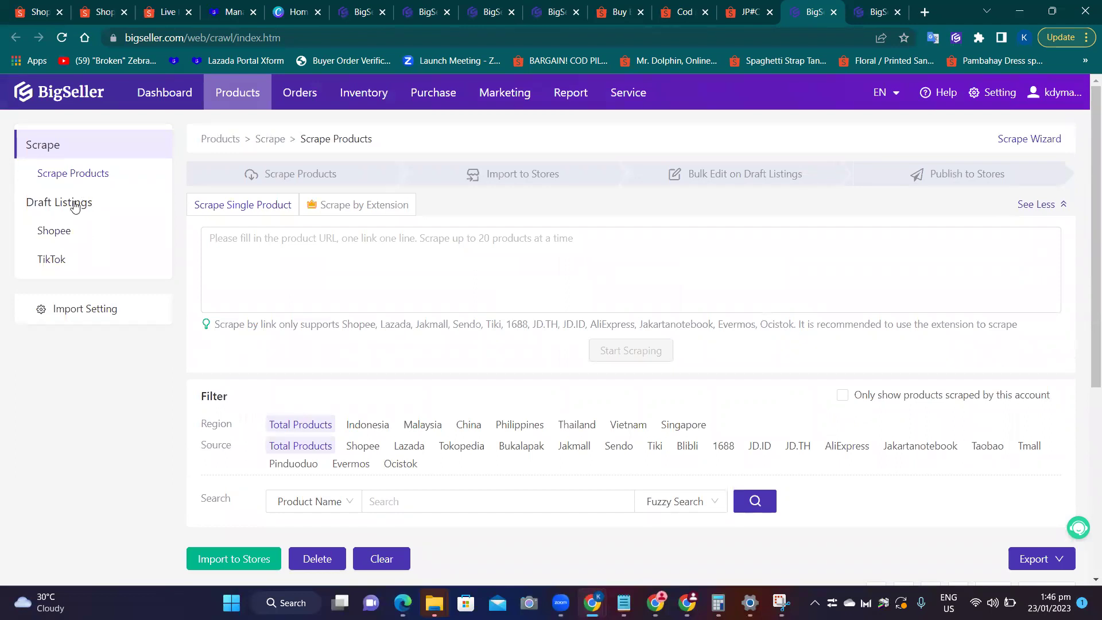
click(53, 231)
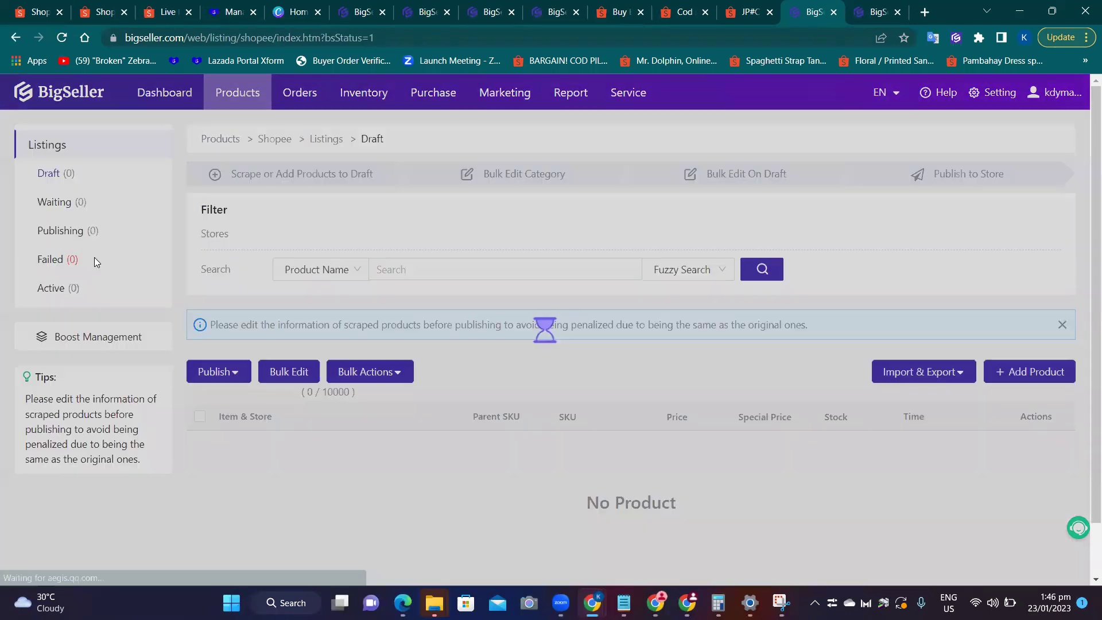
scroll(516, 353, down, 5)
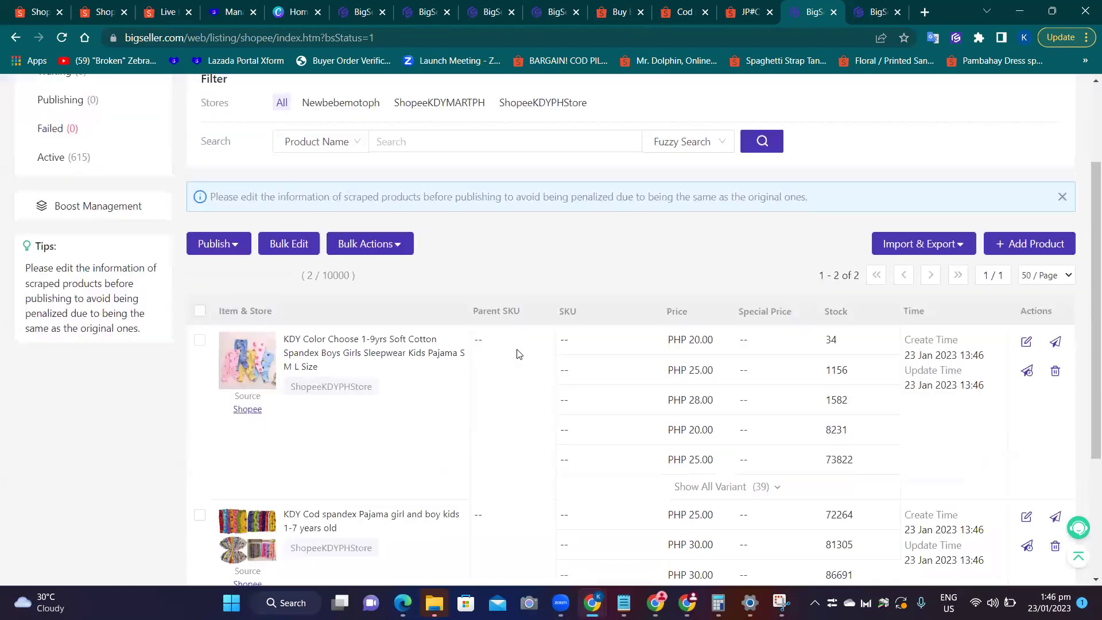
Select both KDY pajama drafts and try to publish them immediately.
scroll(517, 302, up, 3)
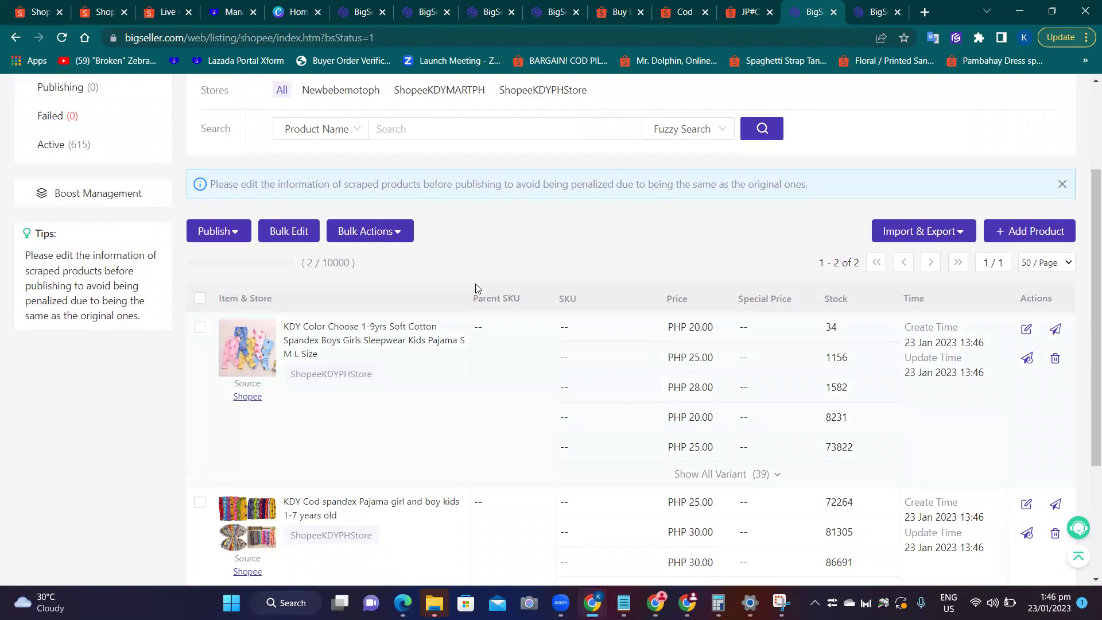
scroll(684, 233, down, 3)
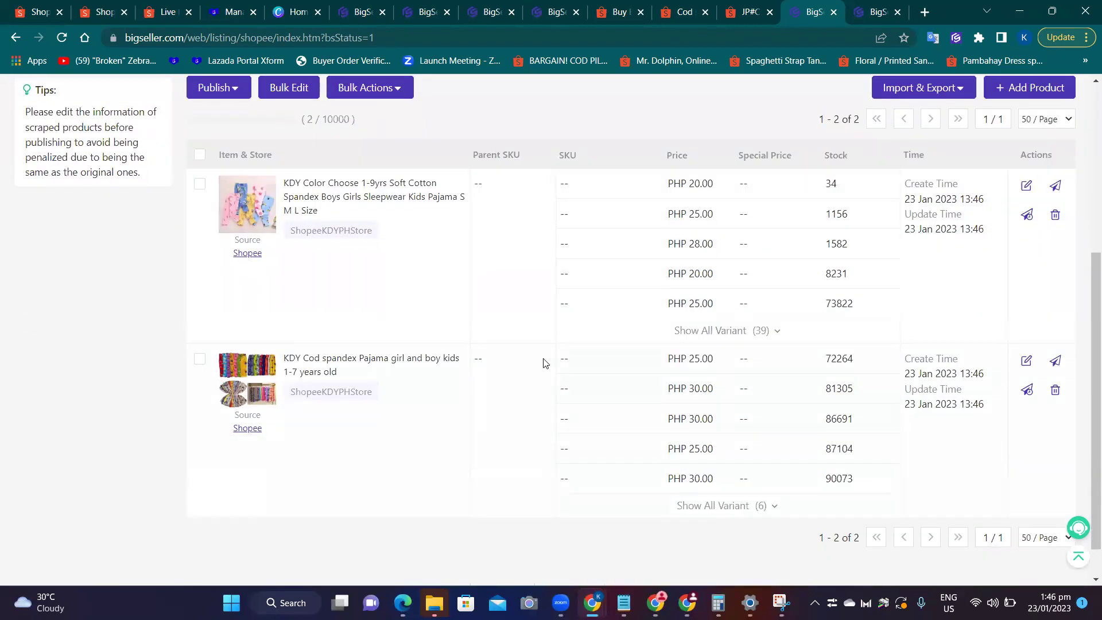
click(199, 155)
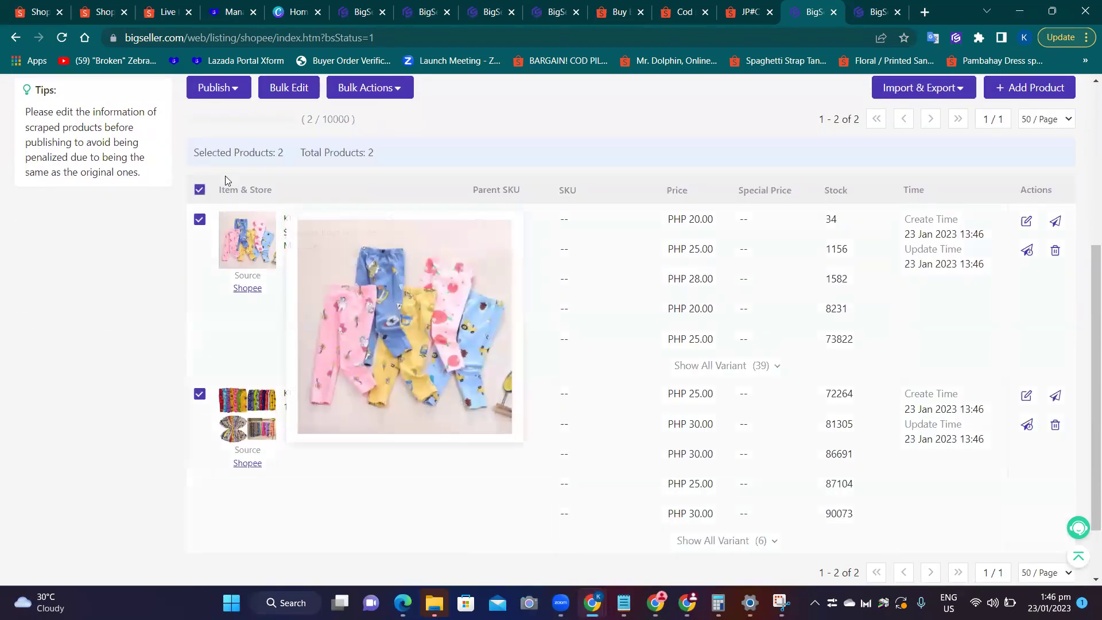
click(217, 91)
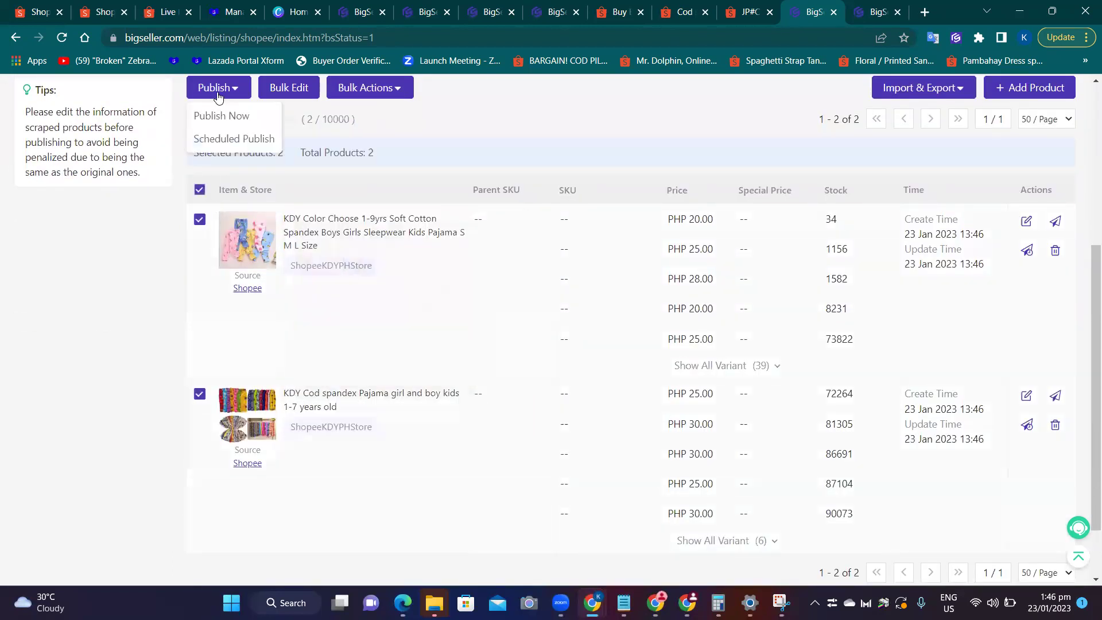
click(230, 120)
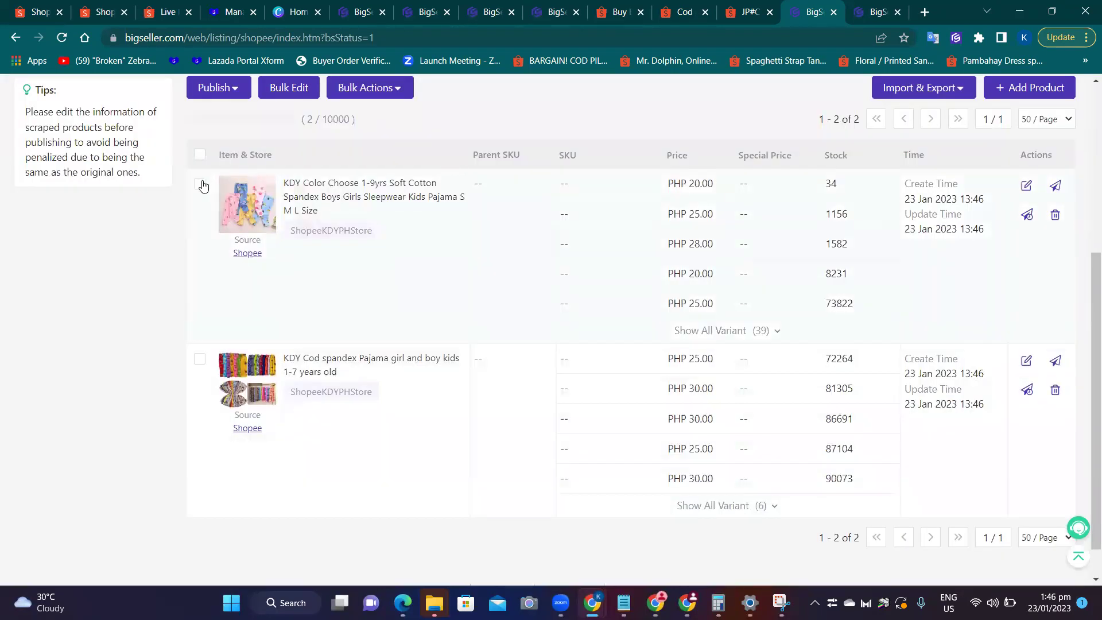
Select only the KDY Color pajama draft and open it for bulk editing.
click(199, 186)
scroll(598, 304, up, 2)
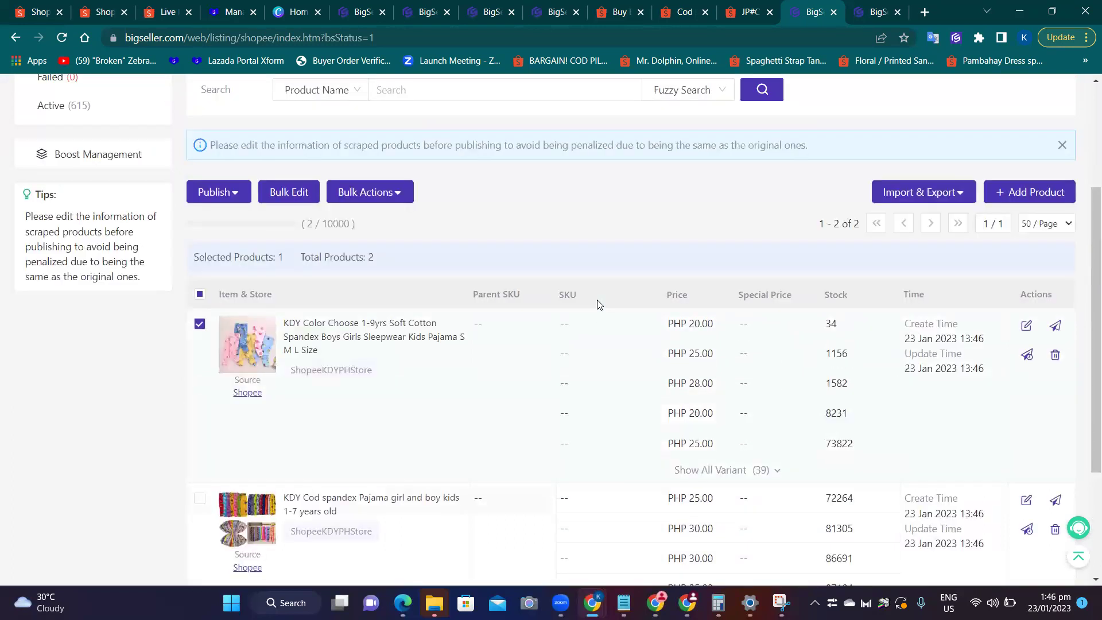
scroll(599, 304, up, 1)
scroll(293, 405, down, 3)
scroll(270, 230, up, 3)
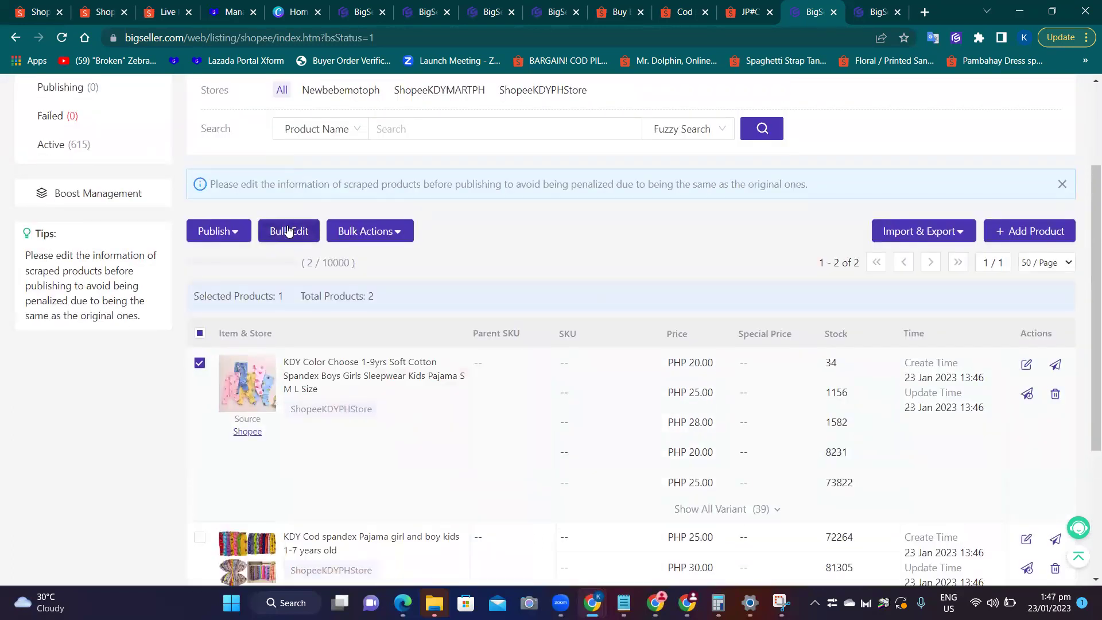
click(289, 231)
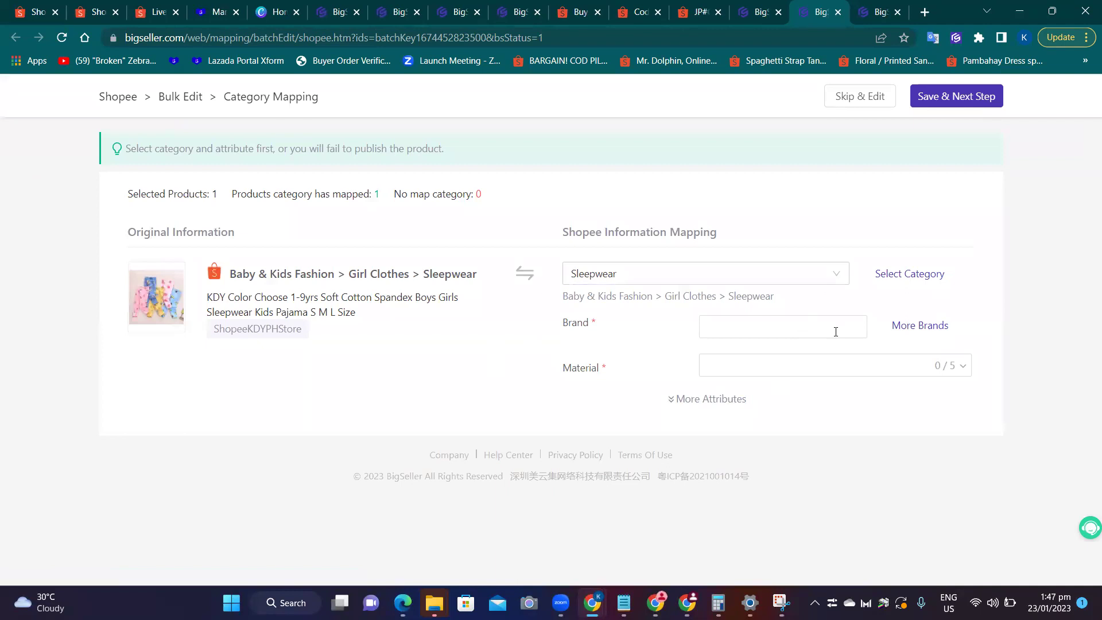
Set the Color pajama's brand to NoBrand and its material to the custom value spandex.
click(763, 324)
click(939, 332)
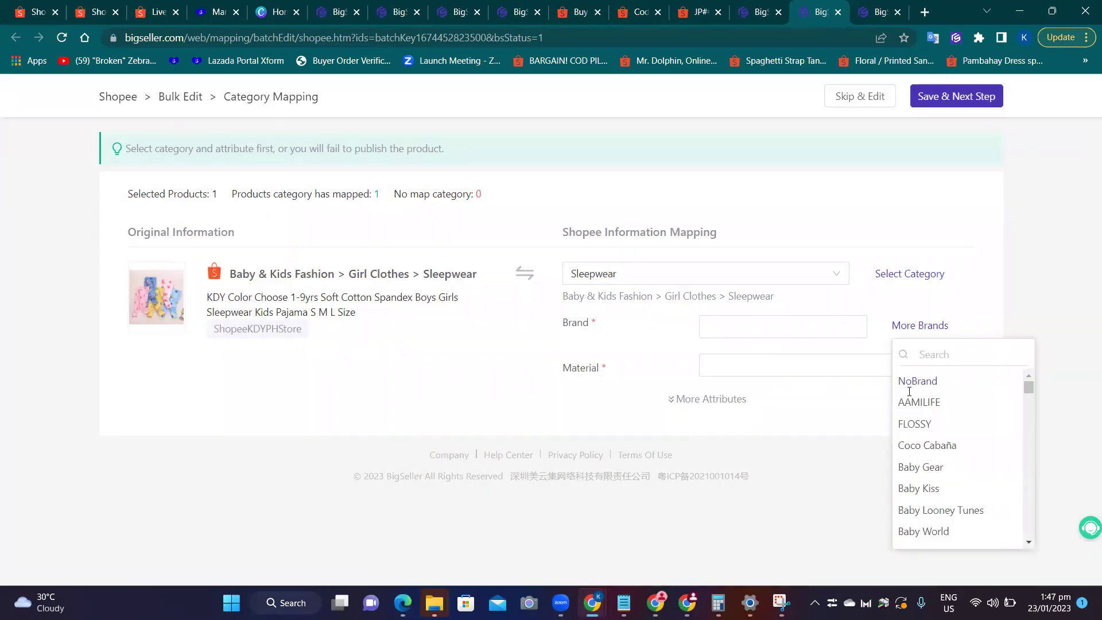
click(909, 389)
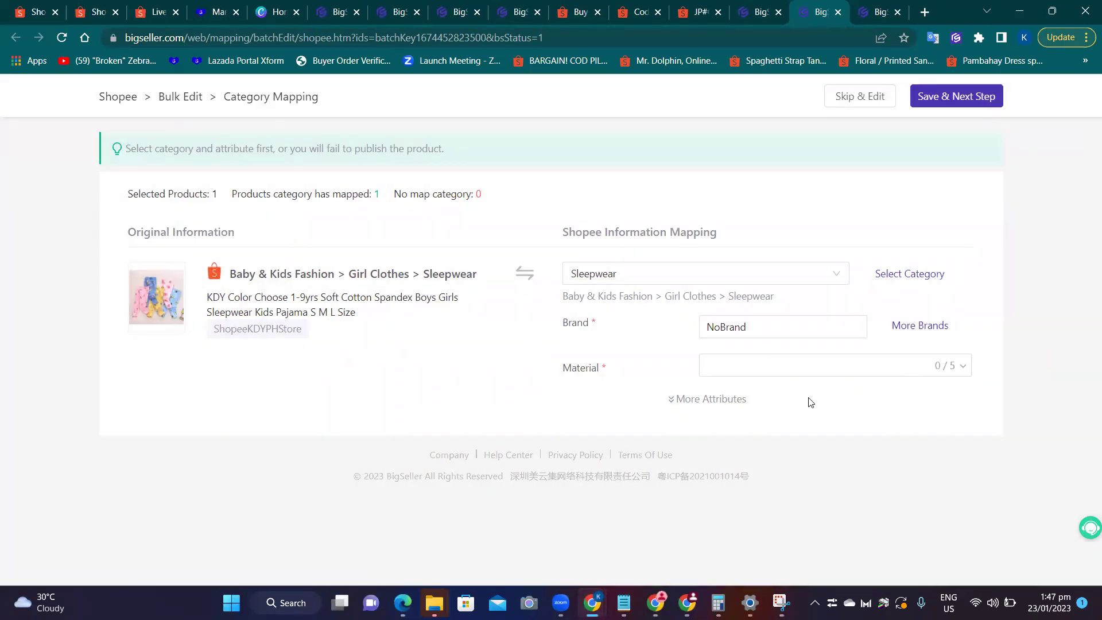
click(849, 368)
click(805, 426)
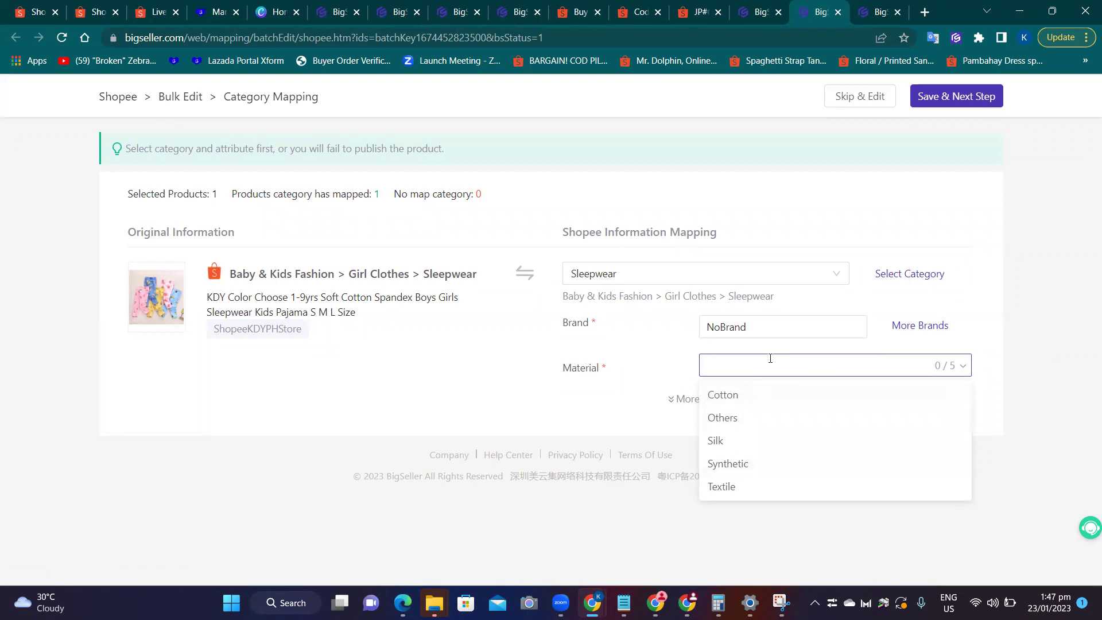
text(spa)
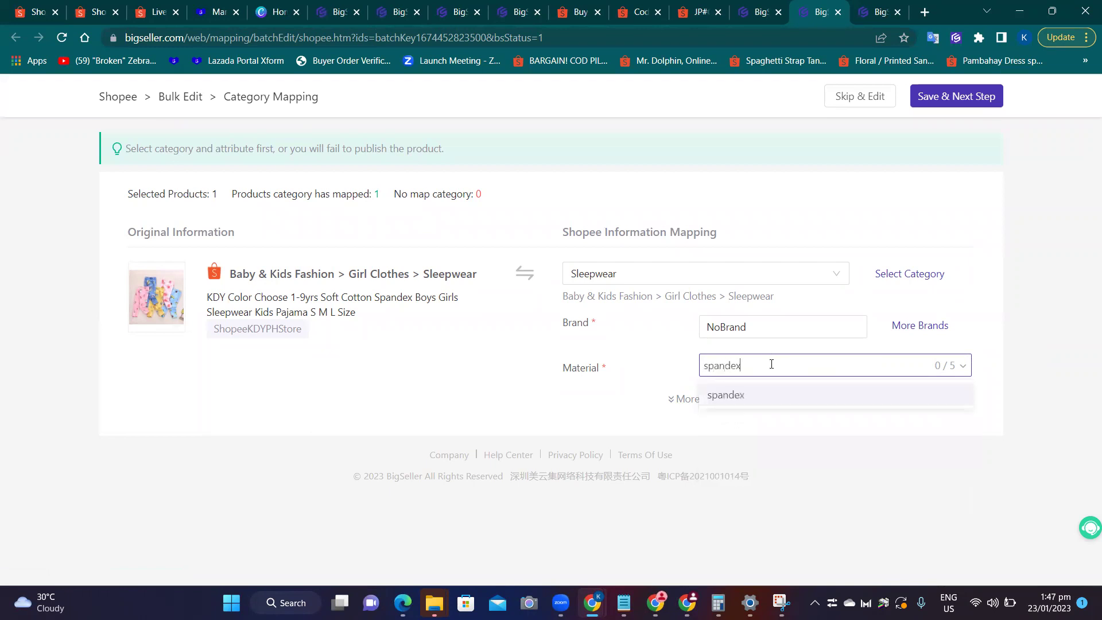
text(ndex)
click(775, 395)
Expand the additional attributes, add Graphic to the pattern and set the region of origin to Others.
click(685, 399)
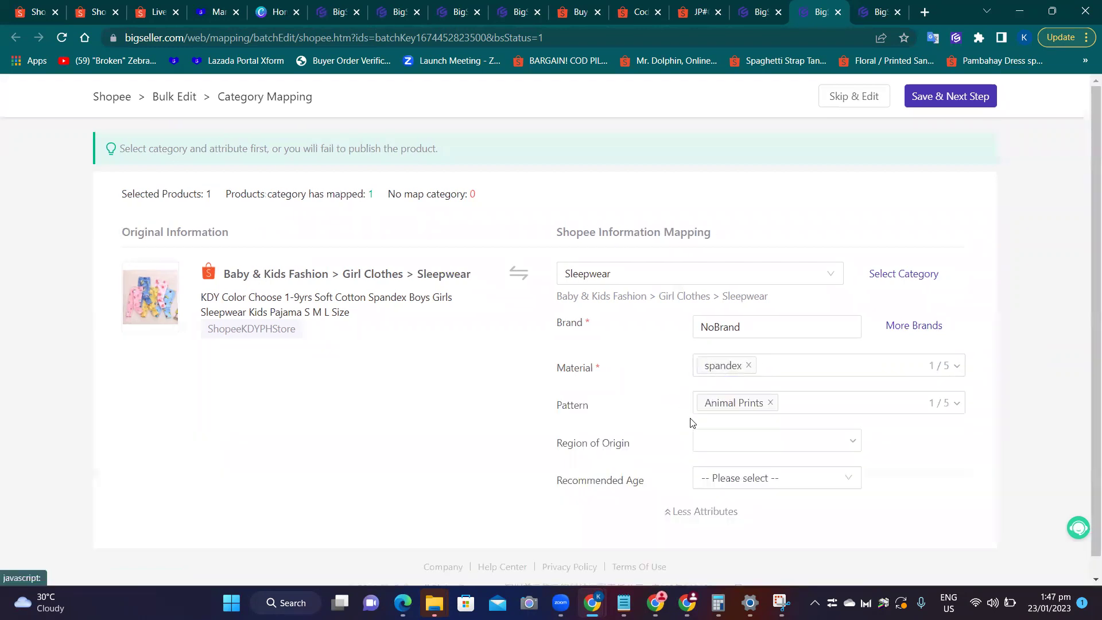
click(820, 411)
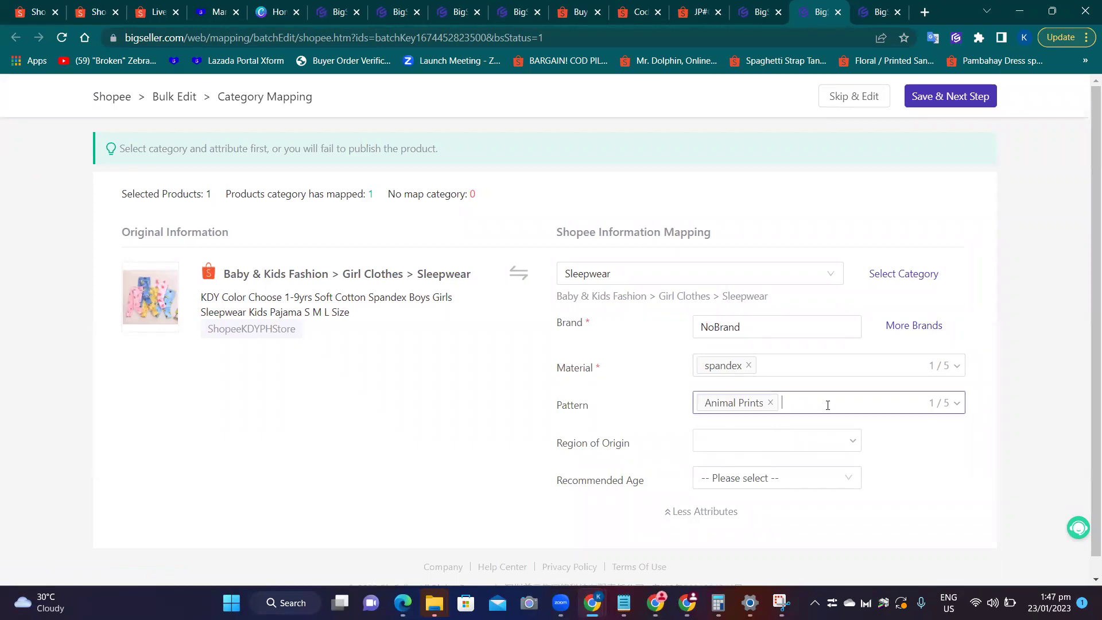
click(785, 505)
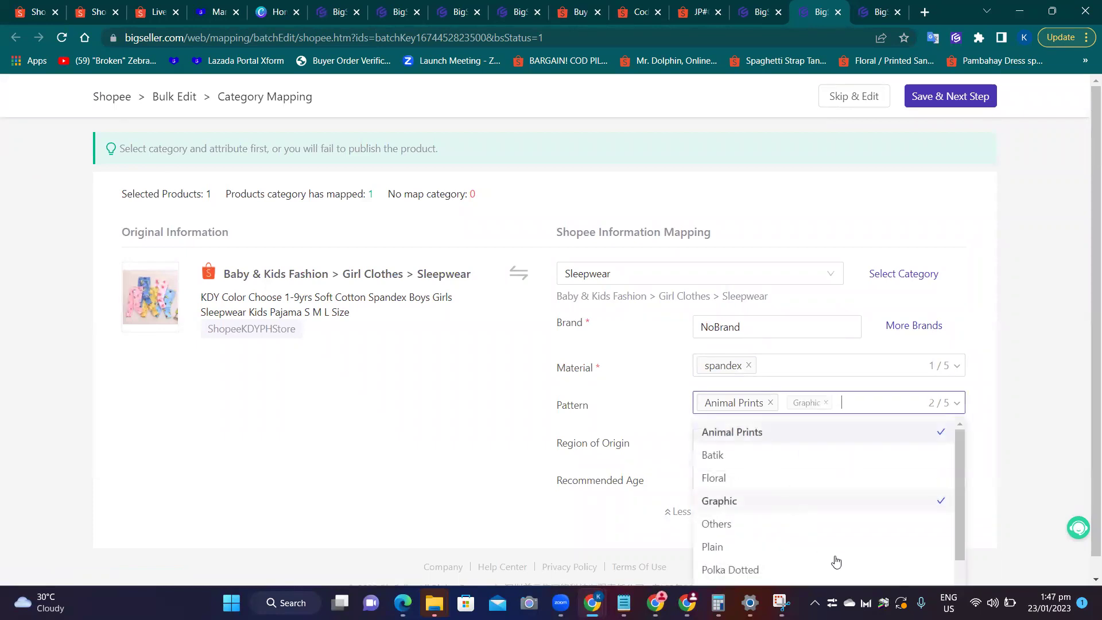
click(484, 465)
scroll(850, 442, down, 1)
click(850, 424)
scroll(799, 487, down, 3)
scroll(730, 469, up, 1)
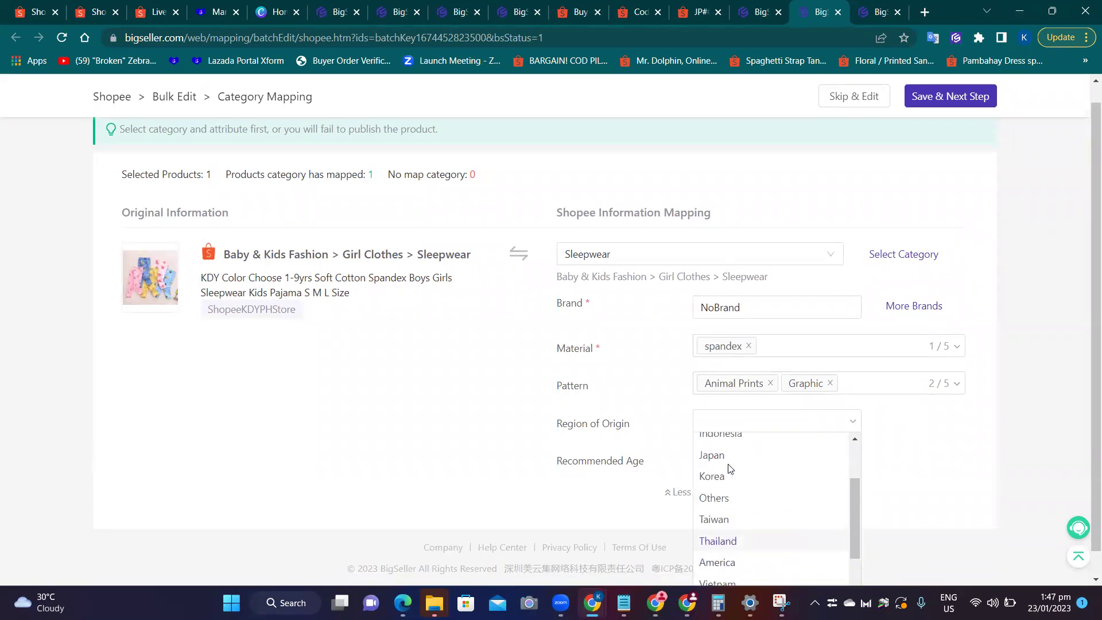
click(725, 501)
Set the recommended age to 8 - 9 years and save the category mapping to continue to the product table.
click(849, 458)
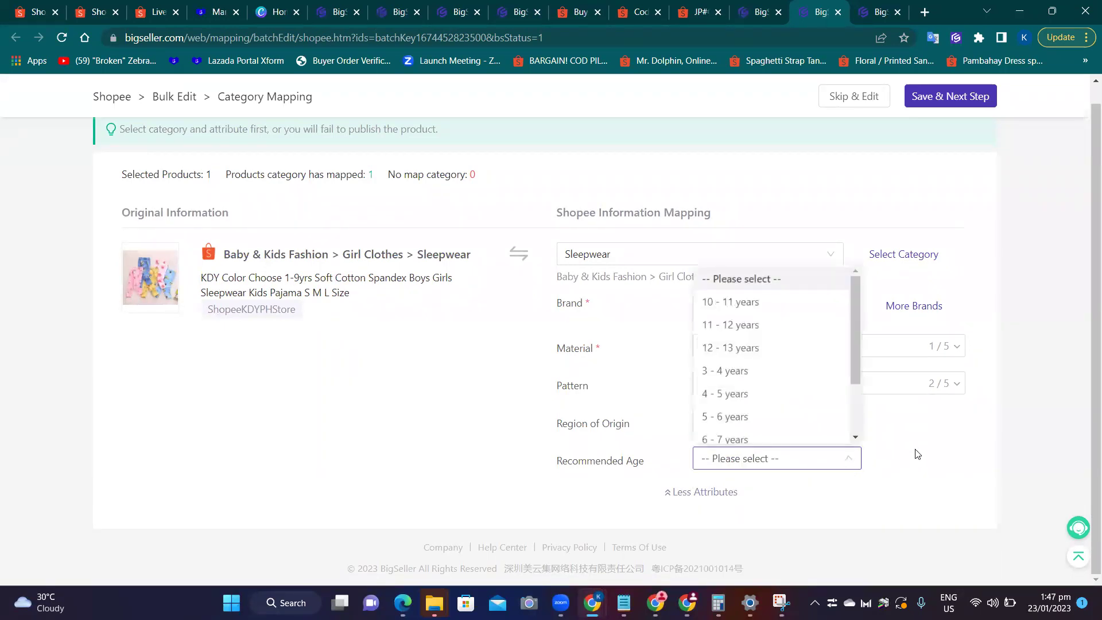
scroll(791, 391, down, 1)
scroll(788, 389, down, 2)
click(753, 407)
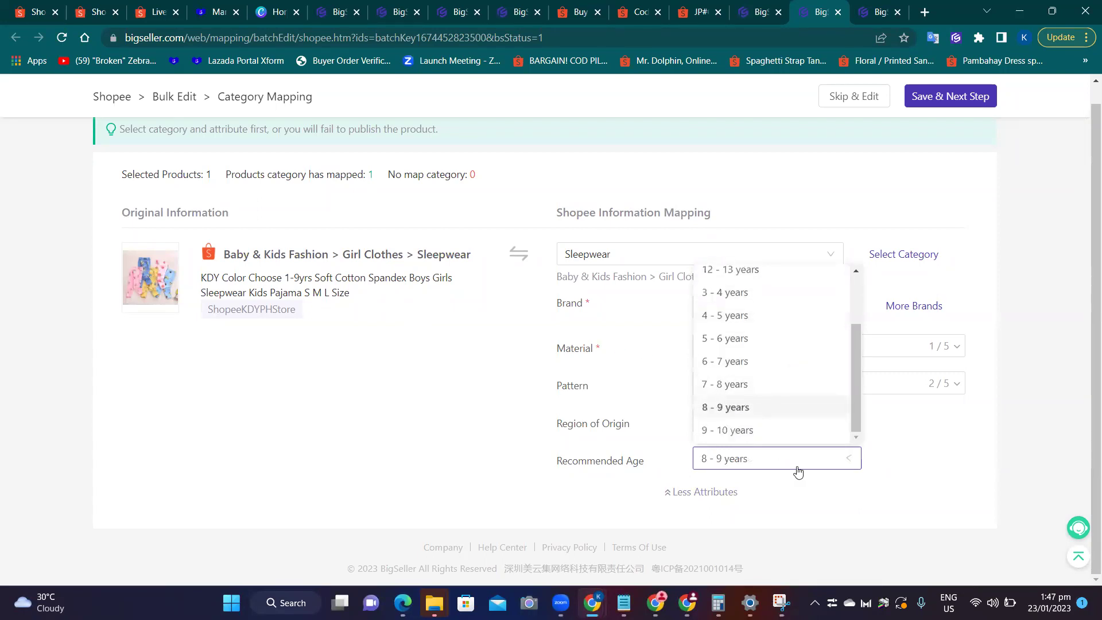
click(834, 483)
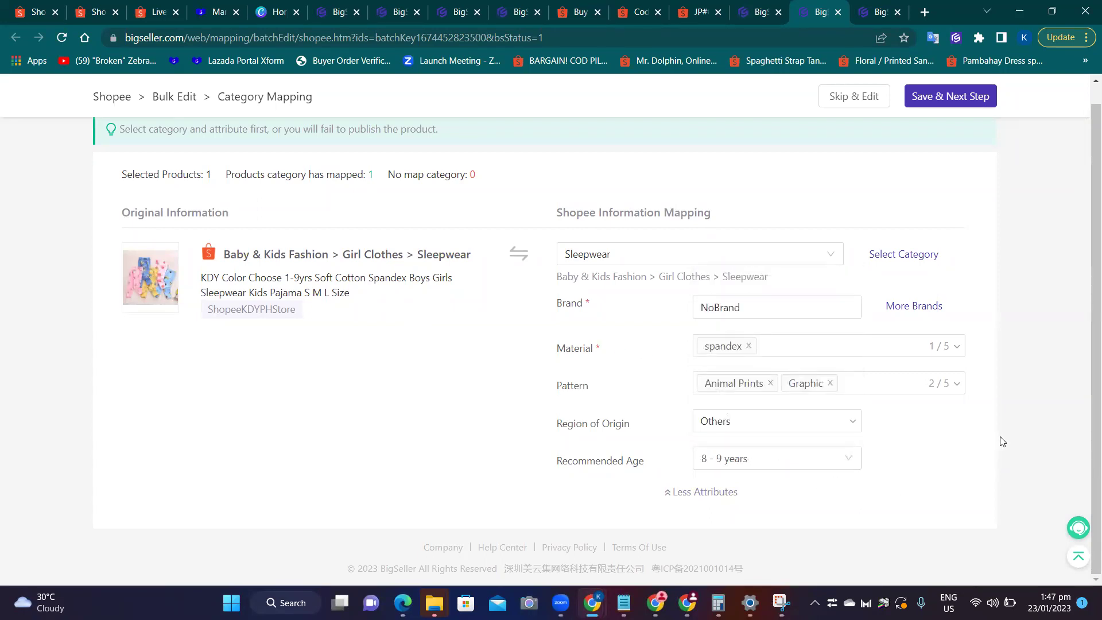
scroll(973, 286, up, 1)
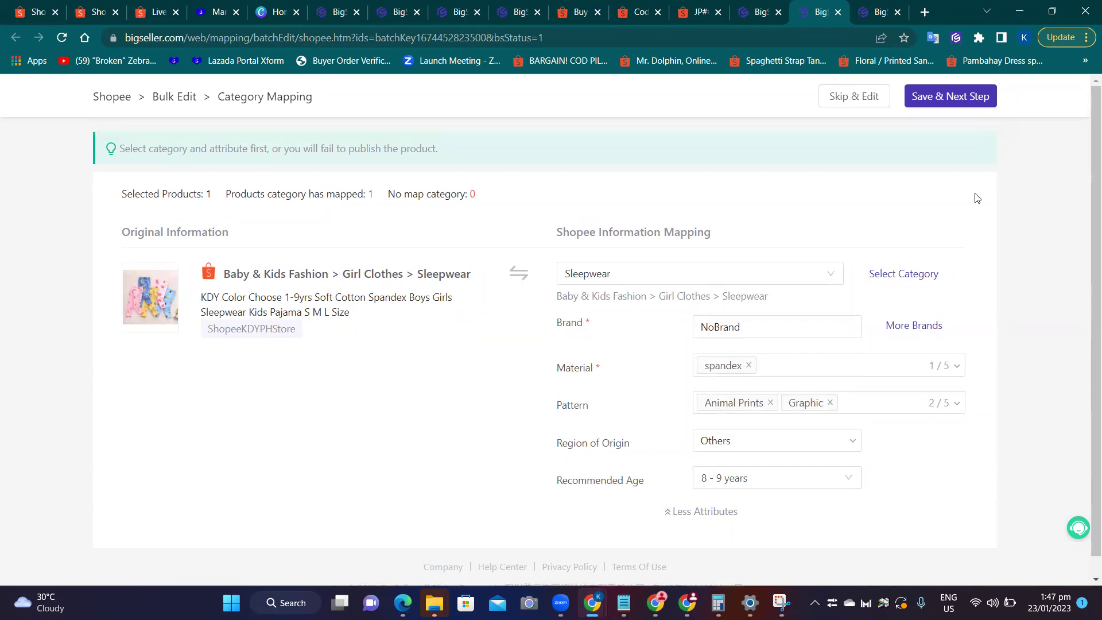
click(946, 101)
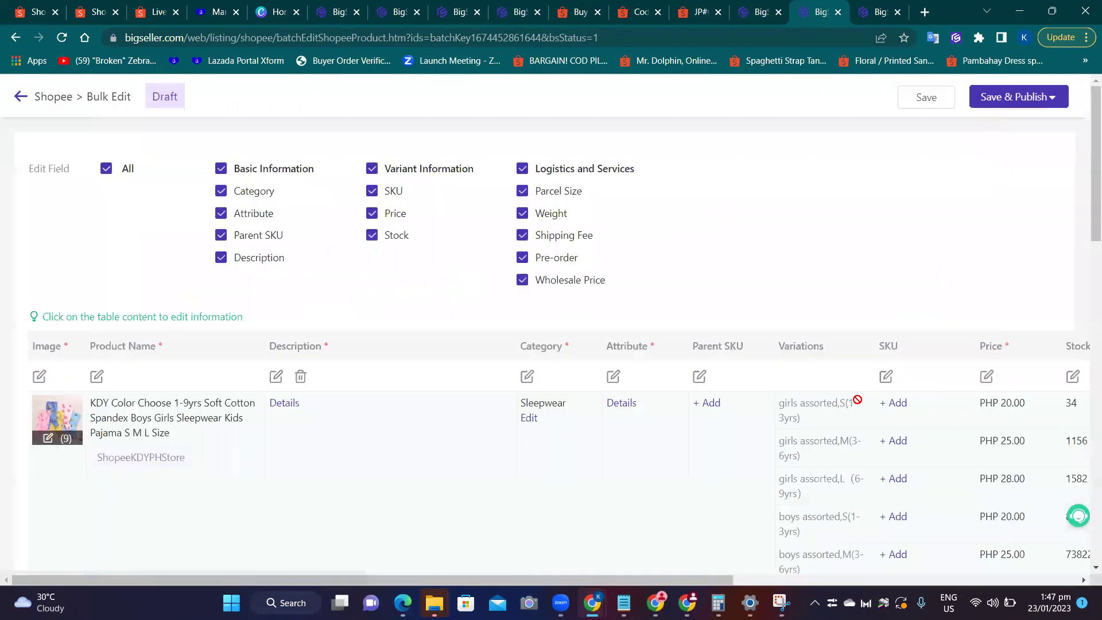
Examine the Color pajama's bulk edit table, including its variations, prices, stock, parcel size, weight and shipping columns.
scroll(615, 356, down, 1)
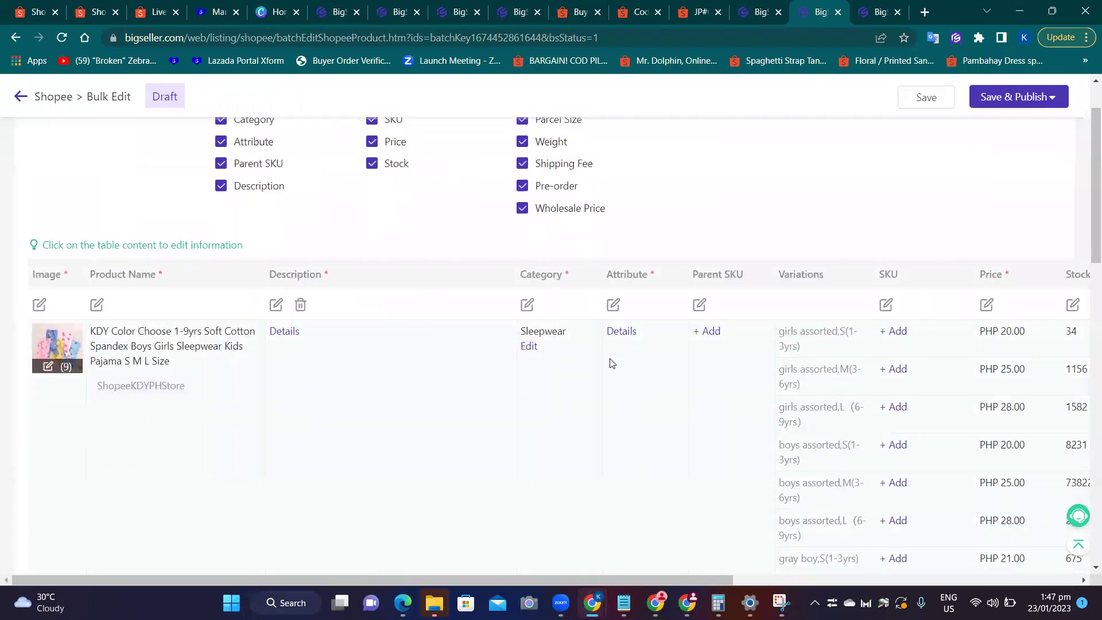
scroll(613, 356, down, 1)
scroll(613, 356, up, 2)
scroll(614, 354, down, 2)
scroll(614, 354, down, 1)
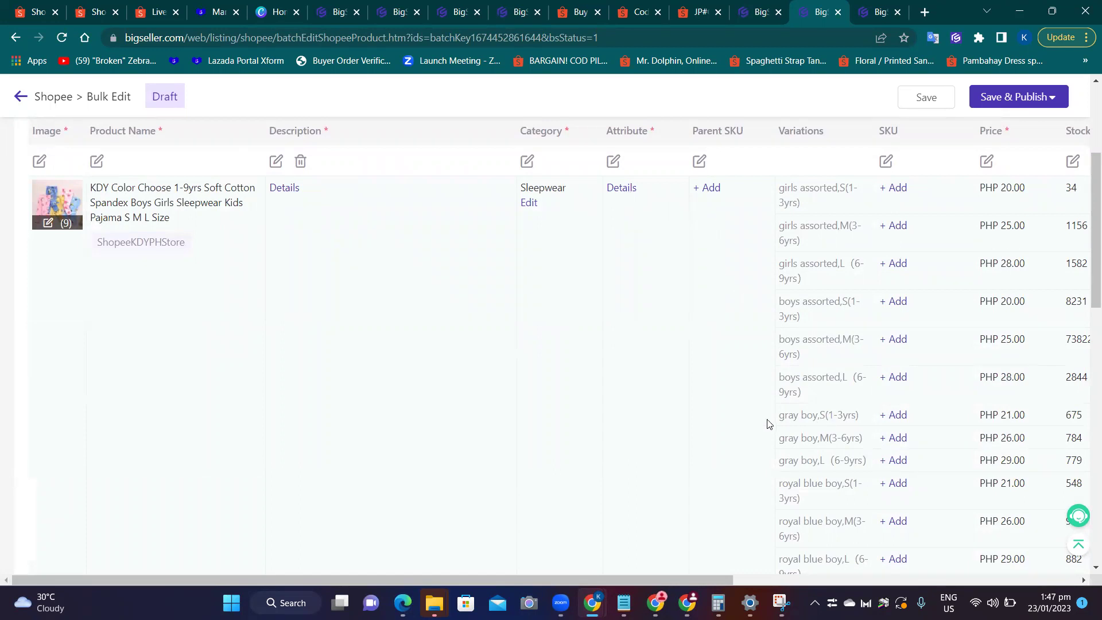
scroll(712, 571, down, 1)
scroll(710, 568, right, 2)
scroll(710, 568, right, 6)
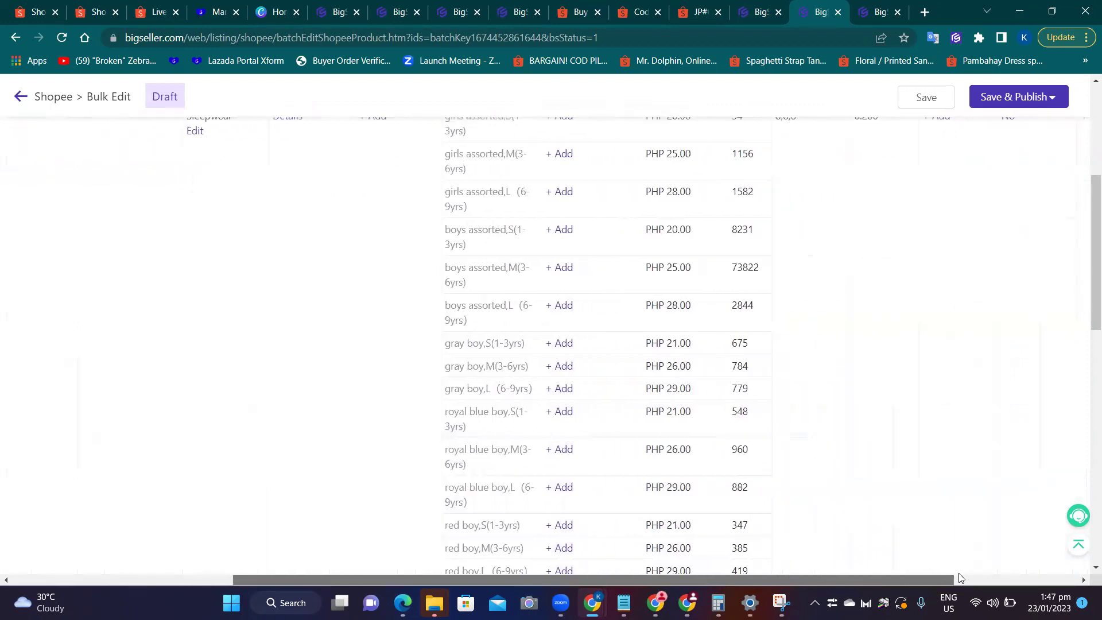
scroll(740, 413, up, 5)
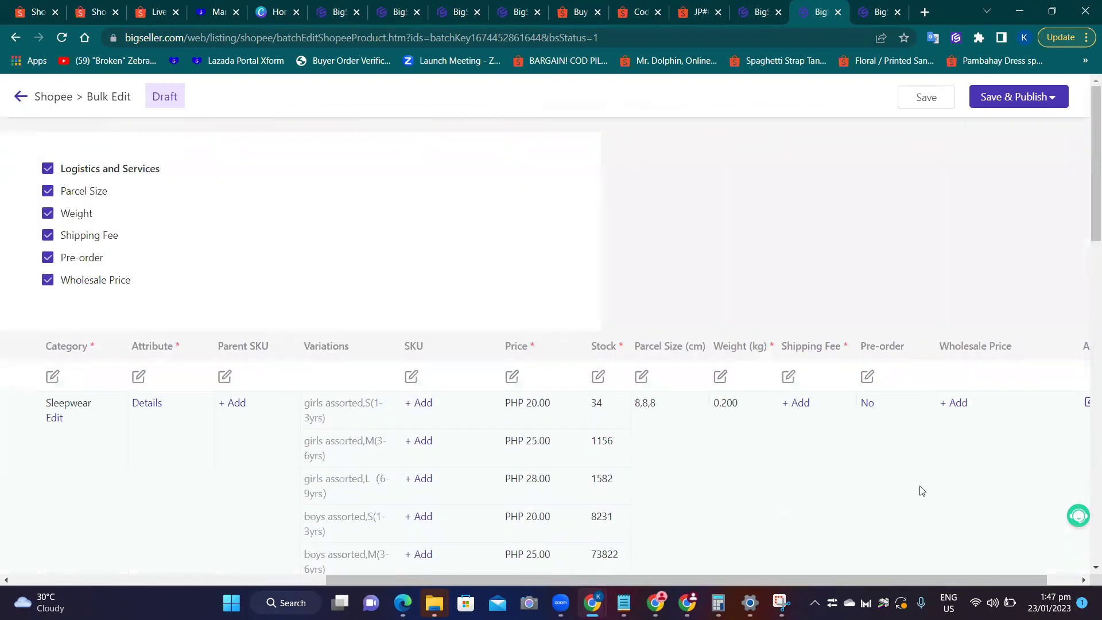
drag(931, 581, 810, 579)
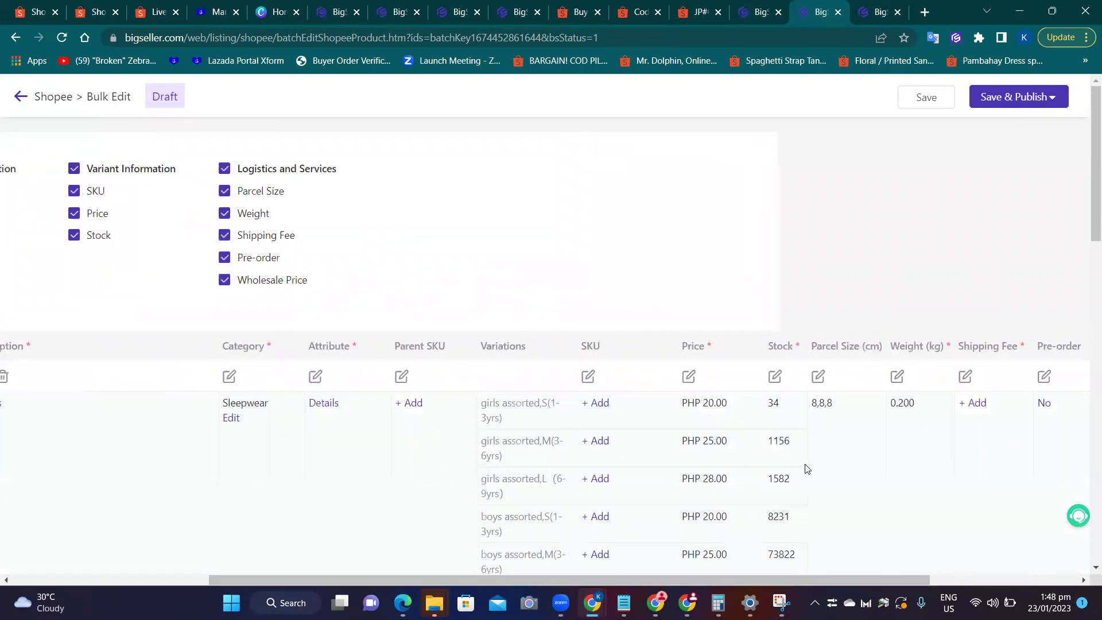
scroll(804, 467, down, 8)
scroll(806, 466, down, 8)
scroll(810, 463, up, 15)
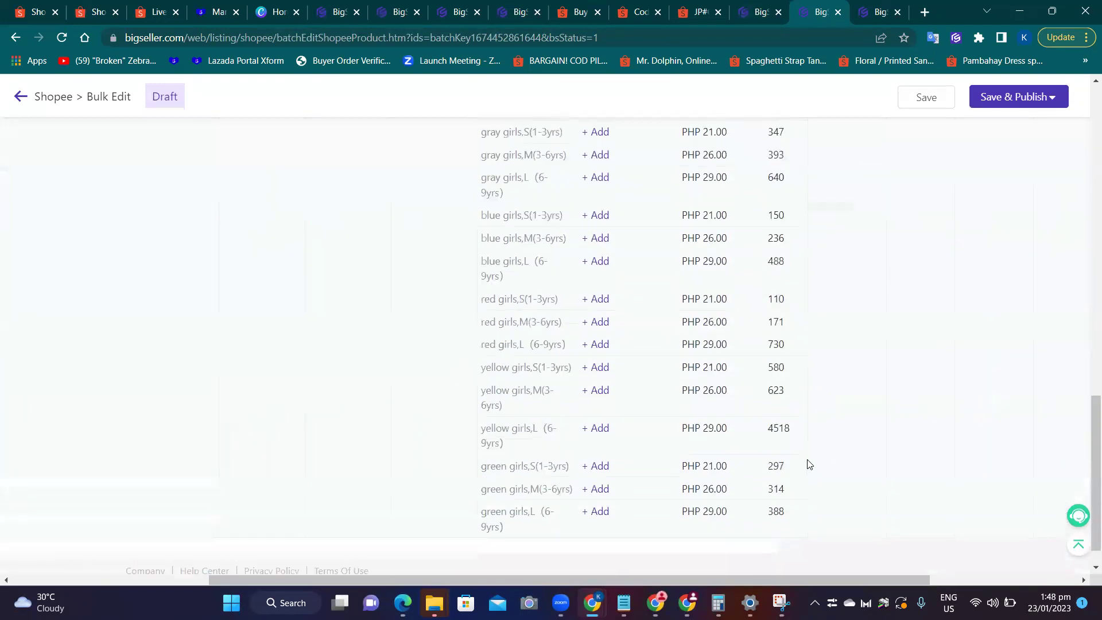
scroll(811, 461, up, 1)
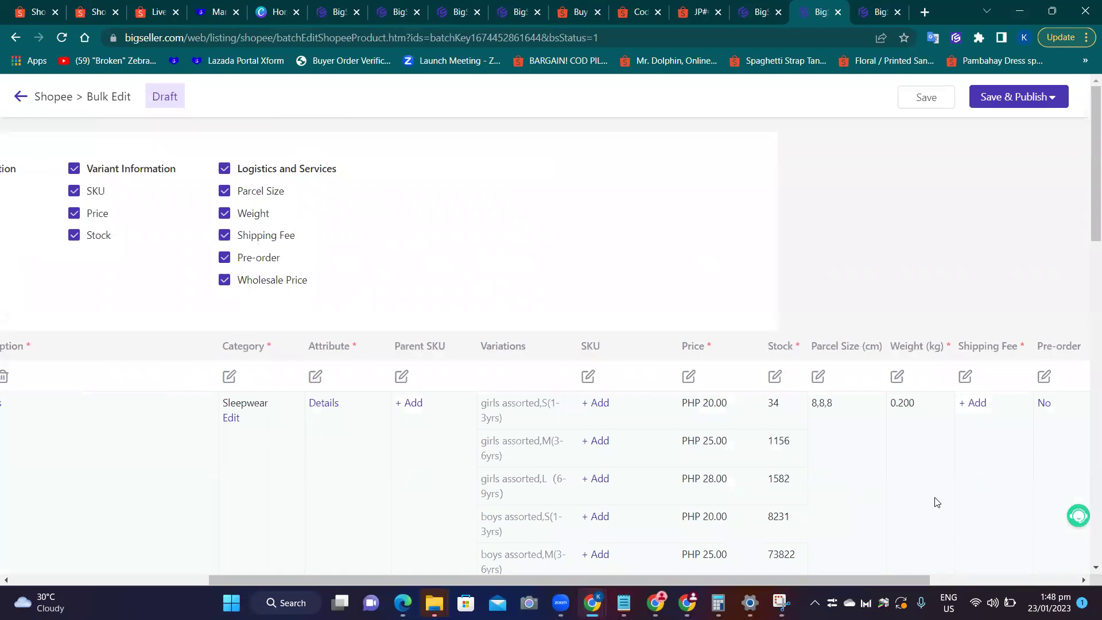
Try to save and publish the Color pajama, and enable Standard Local shipping with the Shopee Estimated Fee.
mouse_move(1002, 95)
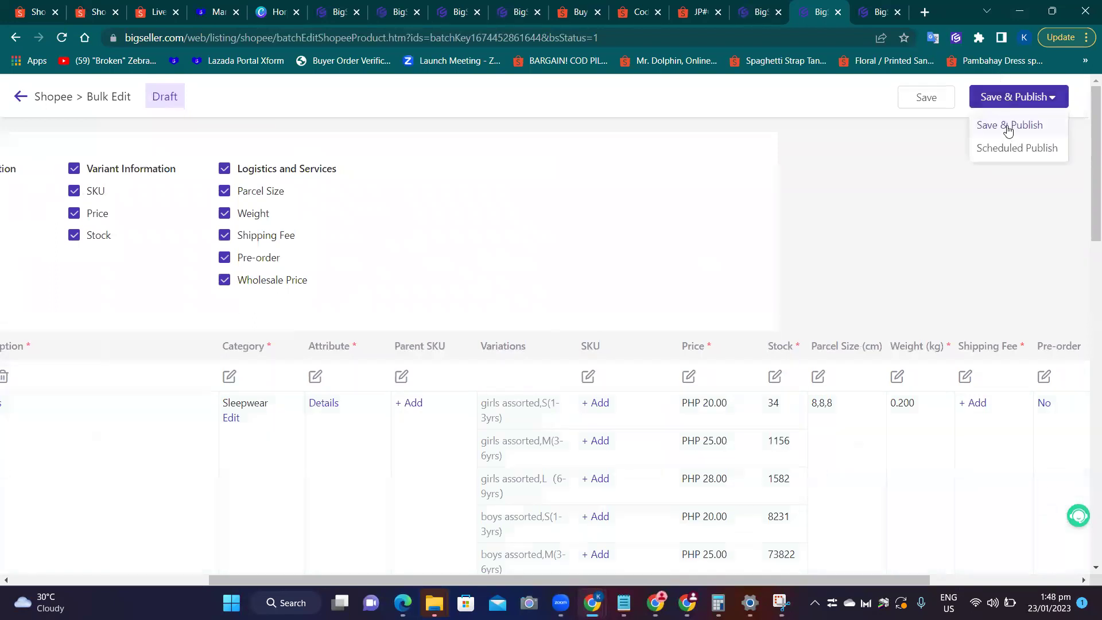
click(1008, 128)
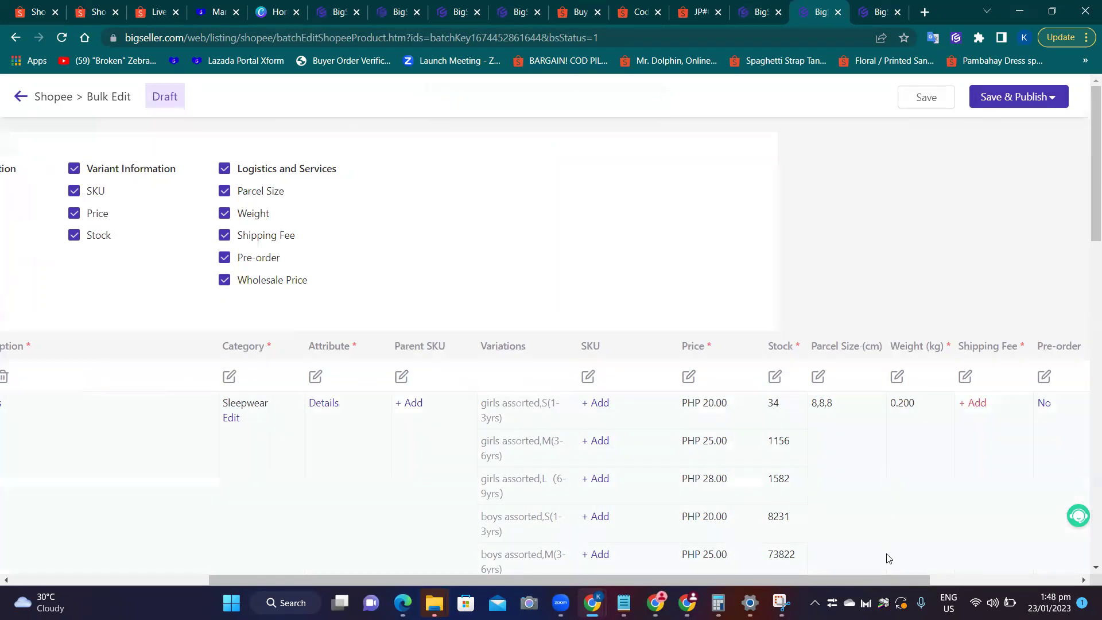
click(976, 403)
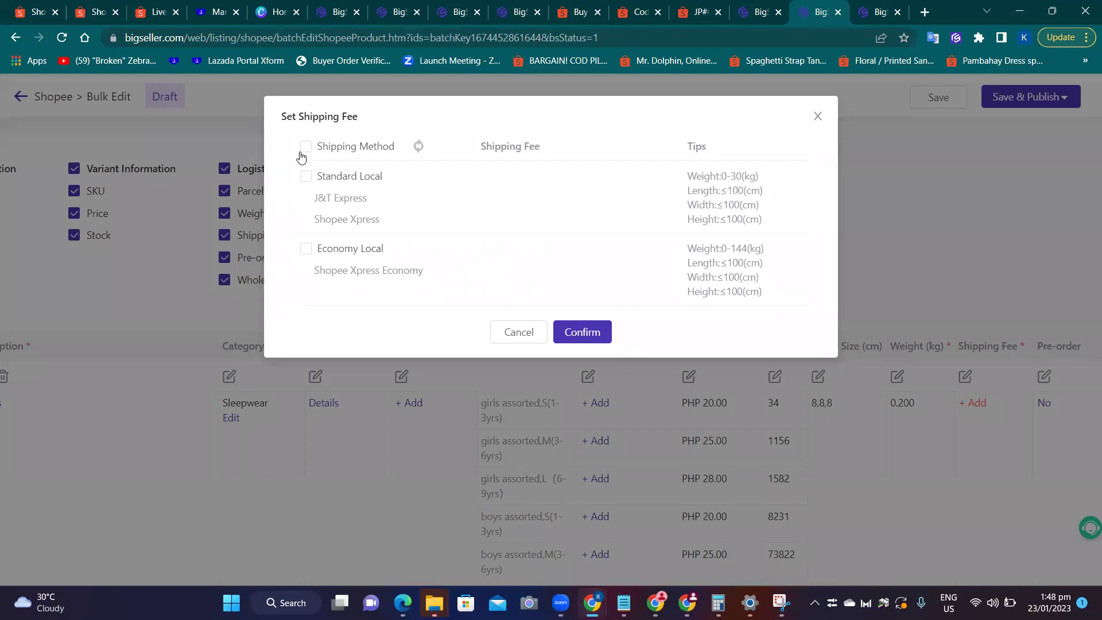
click(303, 175)
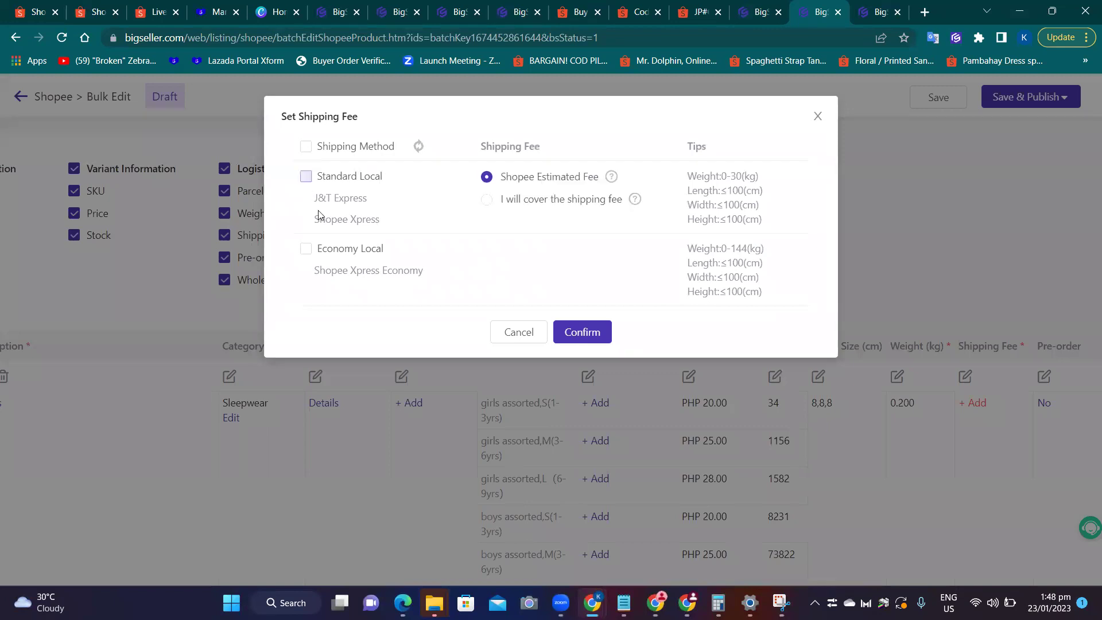
click(574, 334)
Save and publish the Color pajama listing and close the bulk edit result dialog.
scroll(861, 435, down, 15)
scroll(887, 435, up, 15)
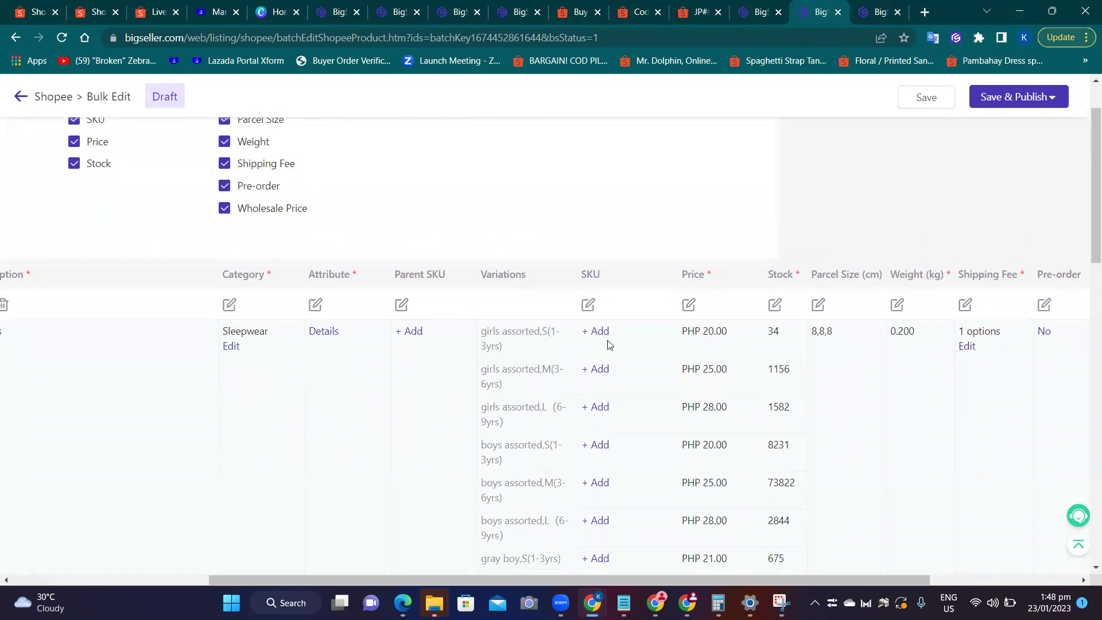
mouse_move(1002, 102)
click(1006, 126)
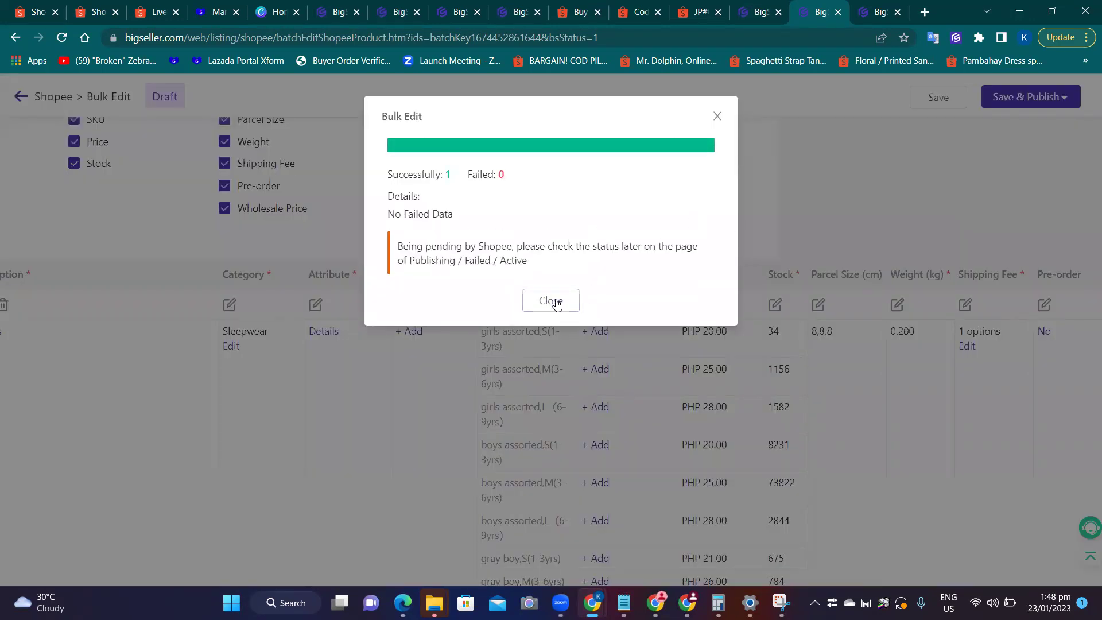
click(565, 307)
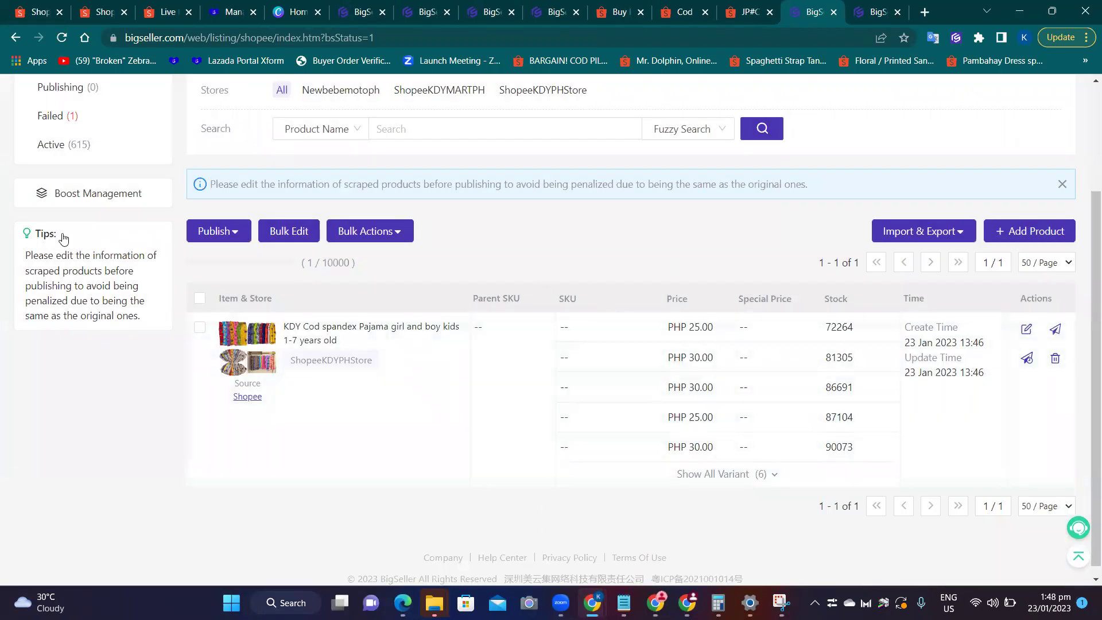
Switch to Shopee Seller Centre in Edge, open My Products in a new tab, and close the flight ticket and PDF tabs.
key(alt+Tab)
mouse_move(905, 75)
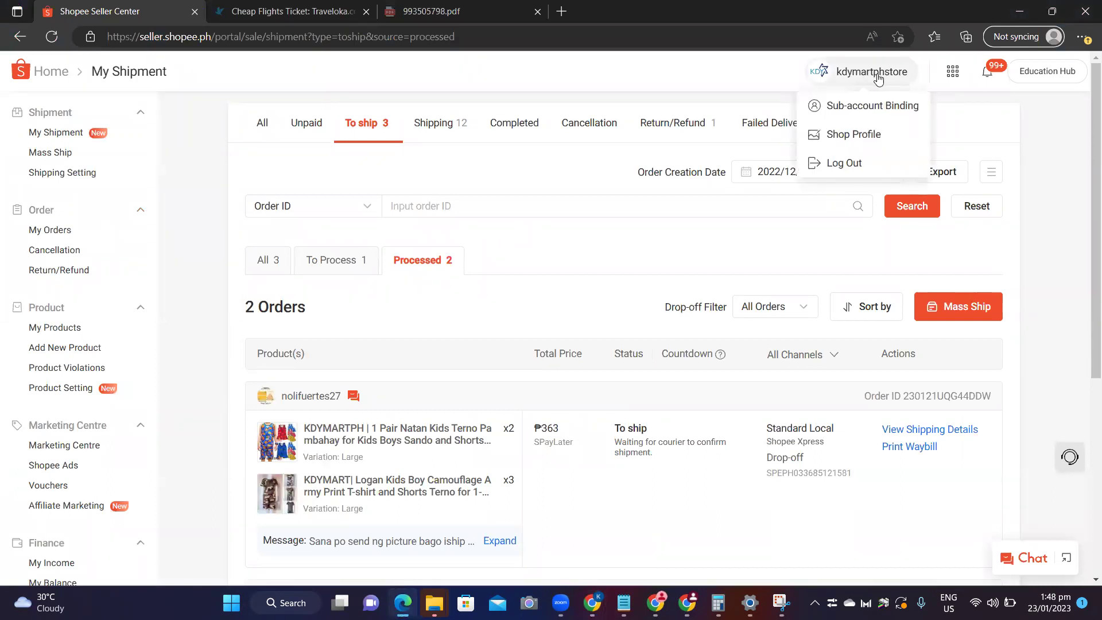
right_click(57, 333)
click(99, 342)
key(ctrl+Tab)
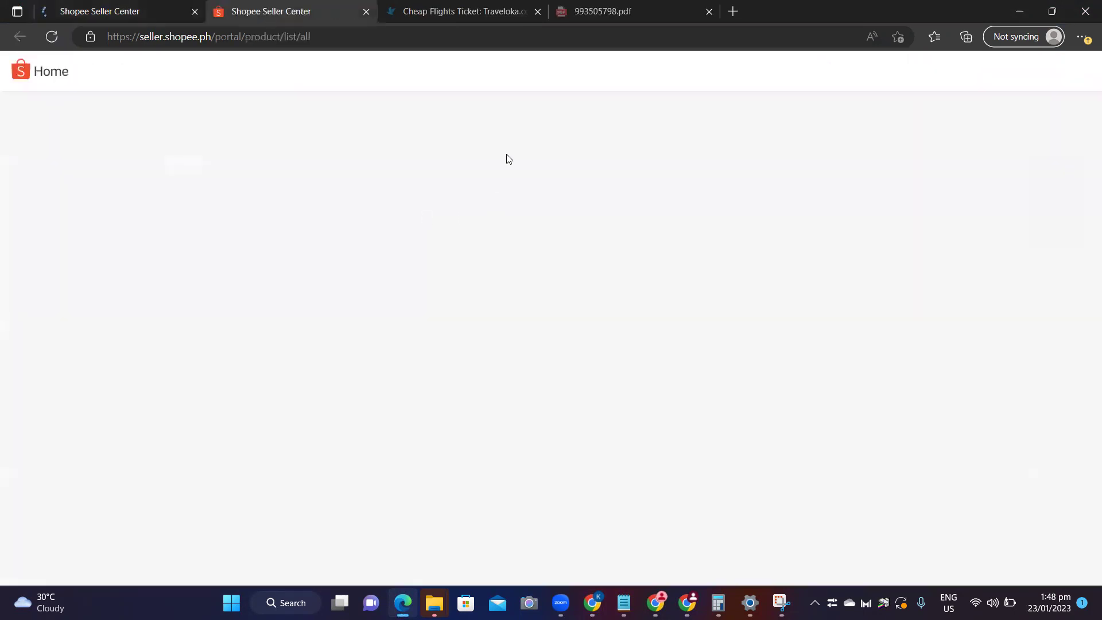
click(537, 13)
click(537, 11)
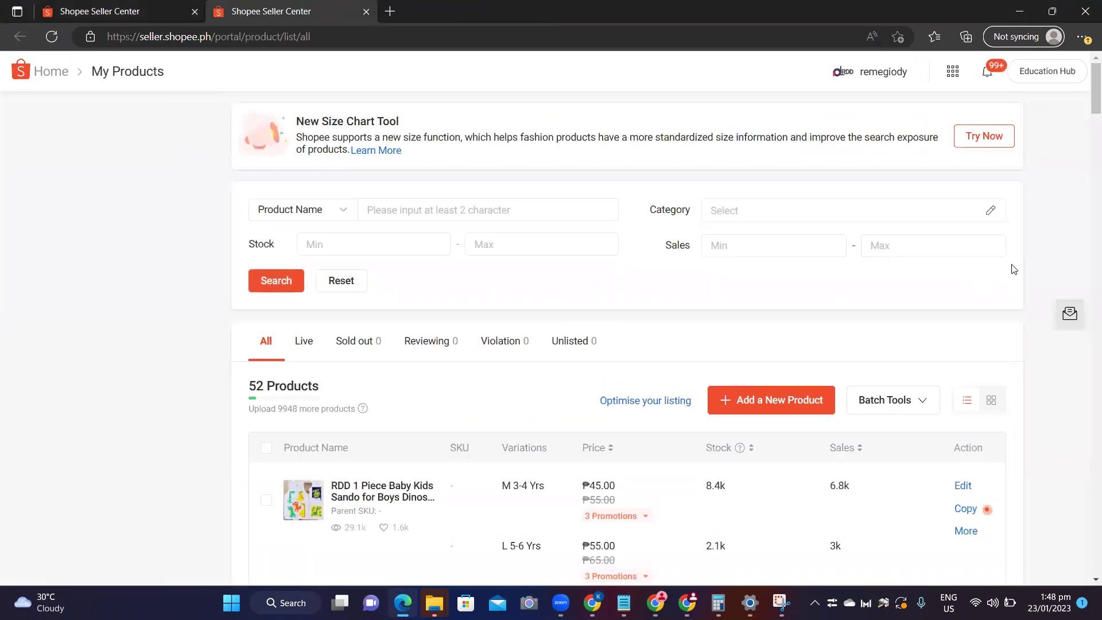
Log out of the current shop account, log in to Seller Centre with the prefilled credentials, and open My Products.
mouse_move(878, 71)
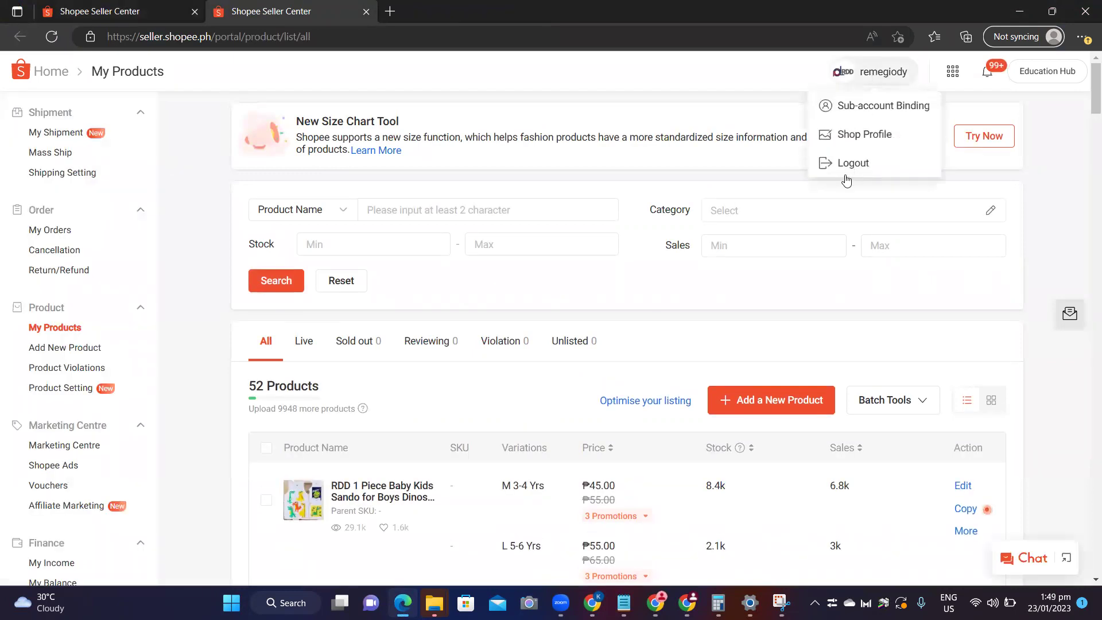
click(852, 162)
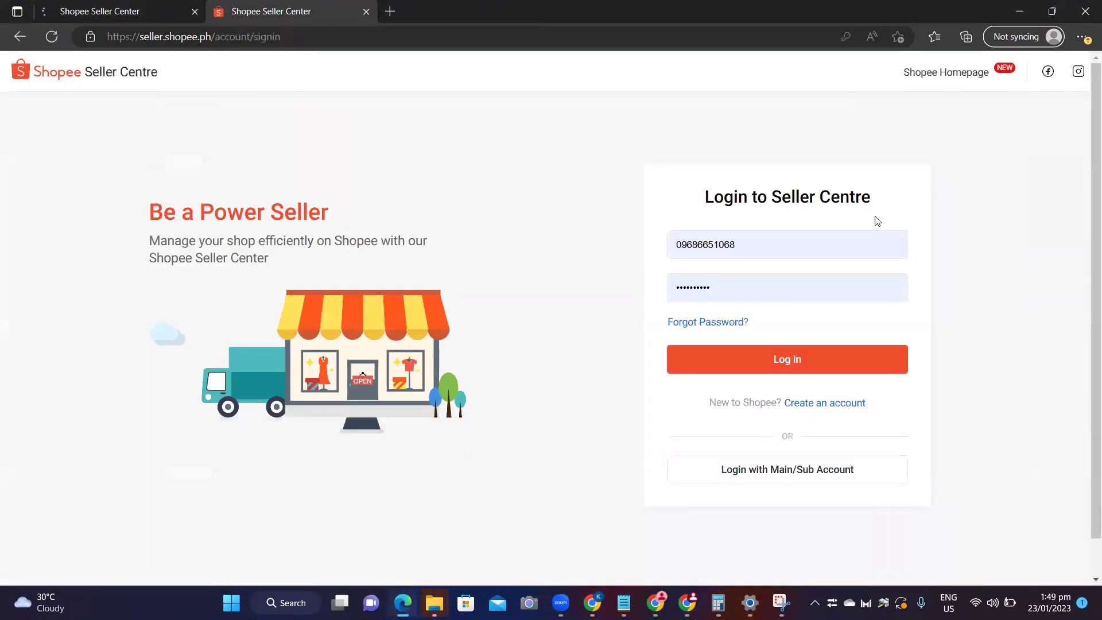
click(795, 362)
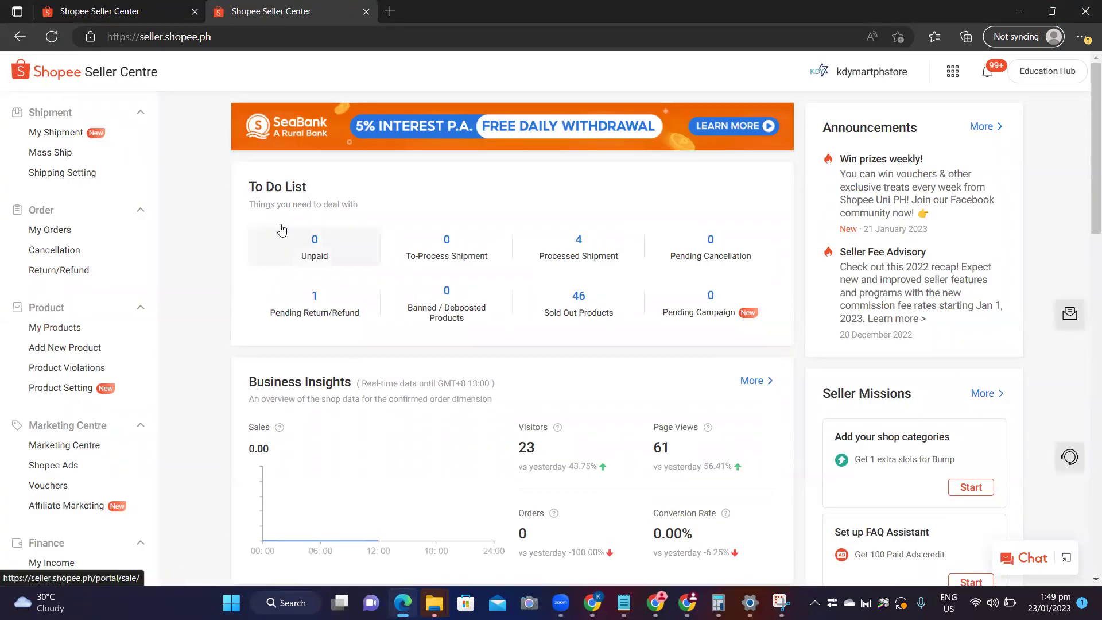
click(71, 330)
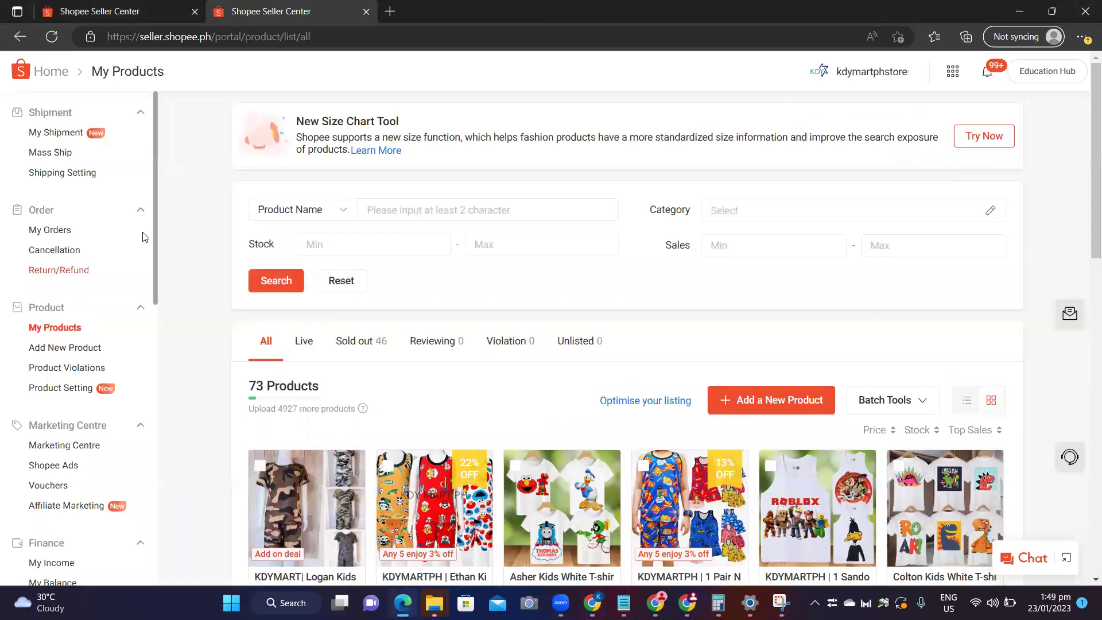
Sort the store's products by top sales in descending order and show 48 products per page.
scroll(1087, 229, down, 4)
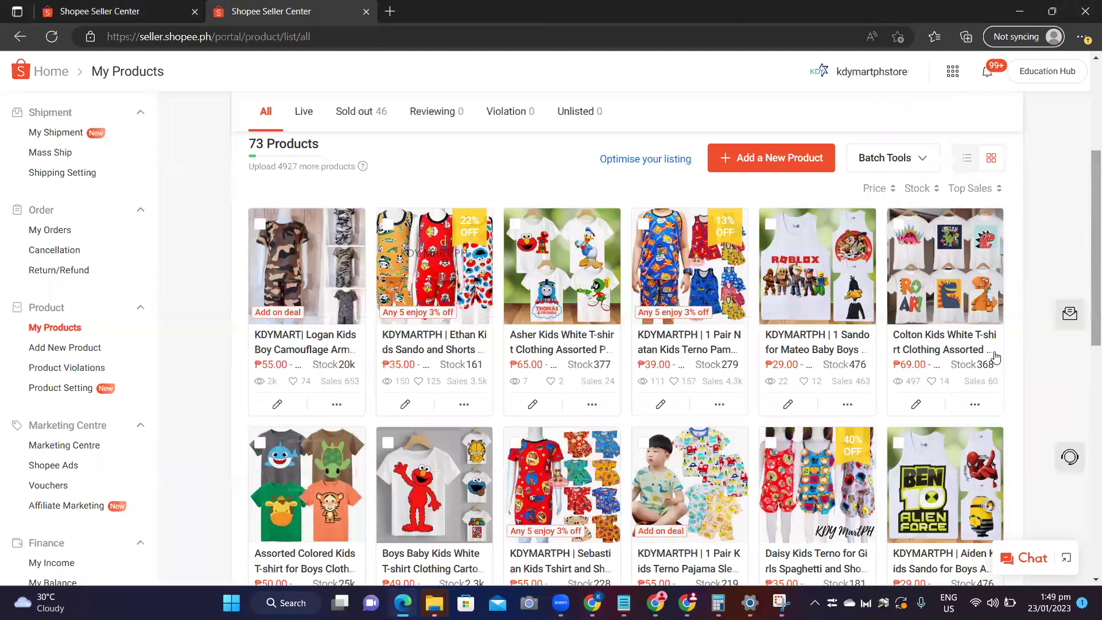
scroll(996, 357, up, 3)
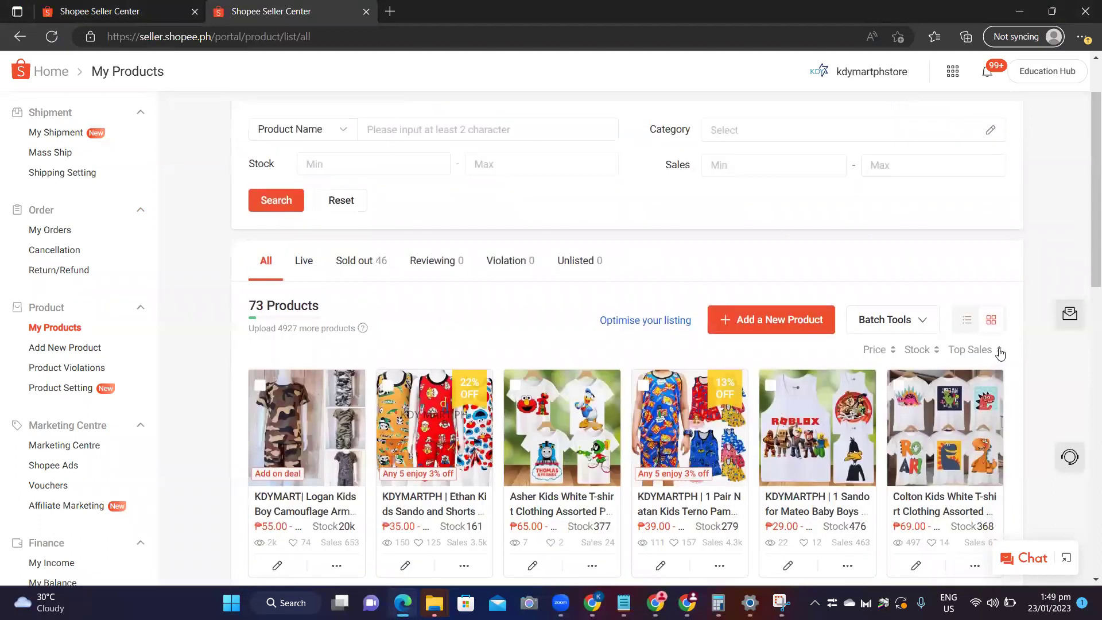
click(999, 351)
click(999, 352)
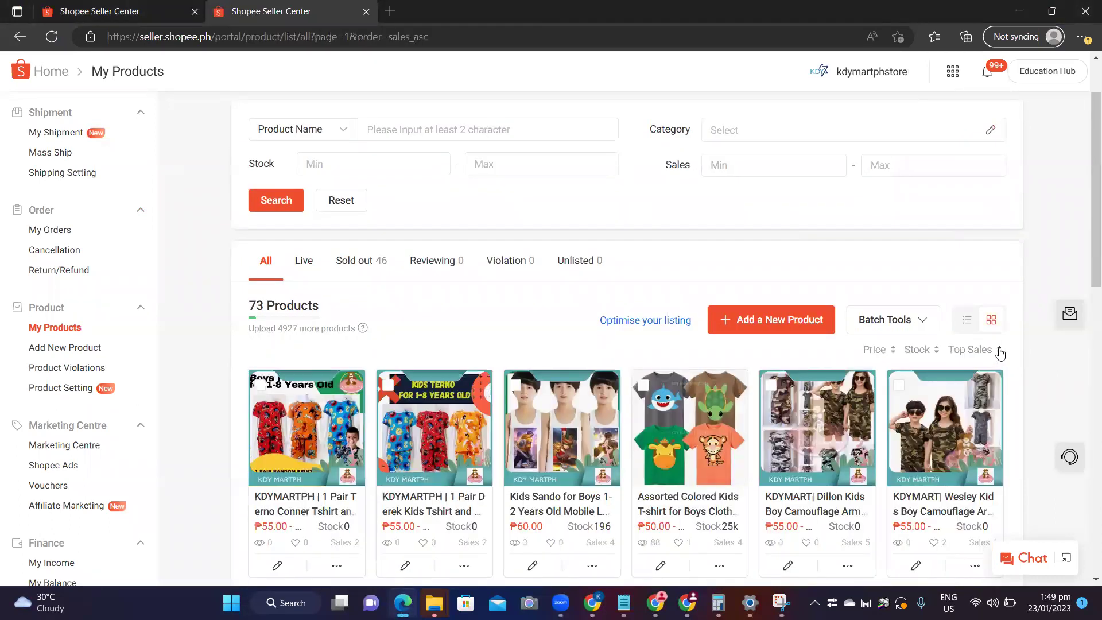
scroll(1033, 328, down, 2)
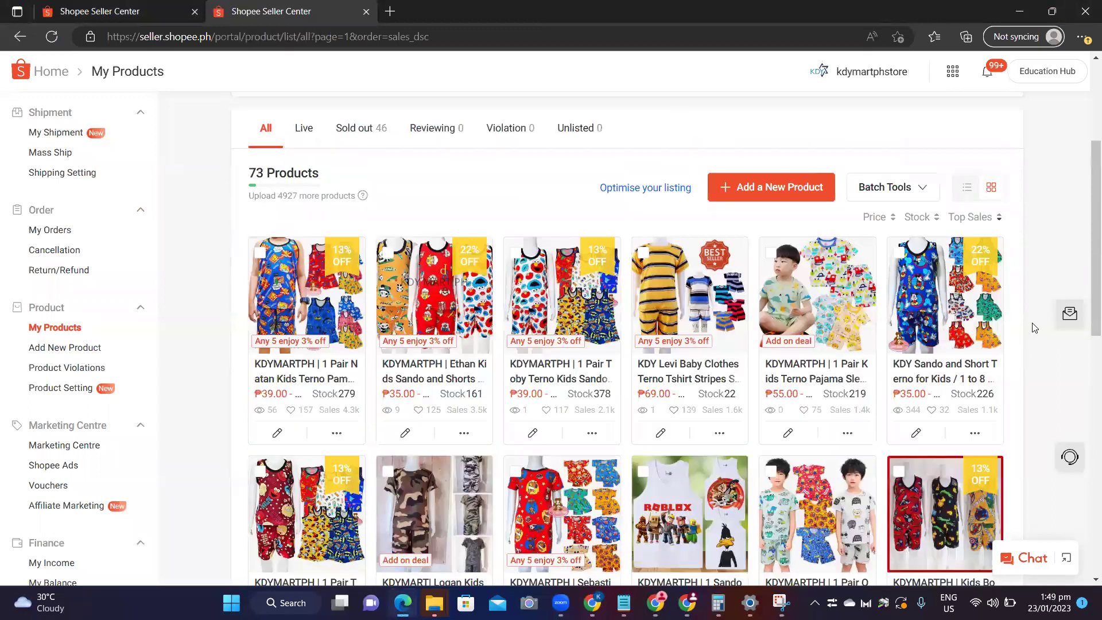
scroll(898, 492, down, 10)
click(977, 487)
click(942, 563)
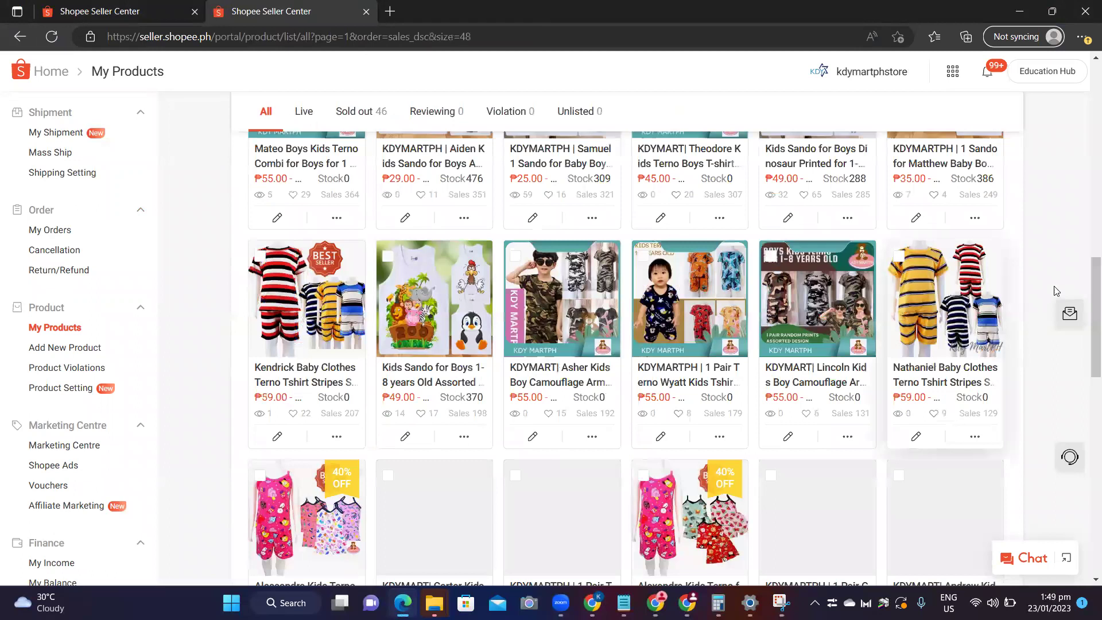
Look through both pages of the store's product list for the newly published pajama listing.
scroll(1056, 291, up, 5)
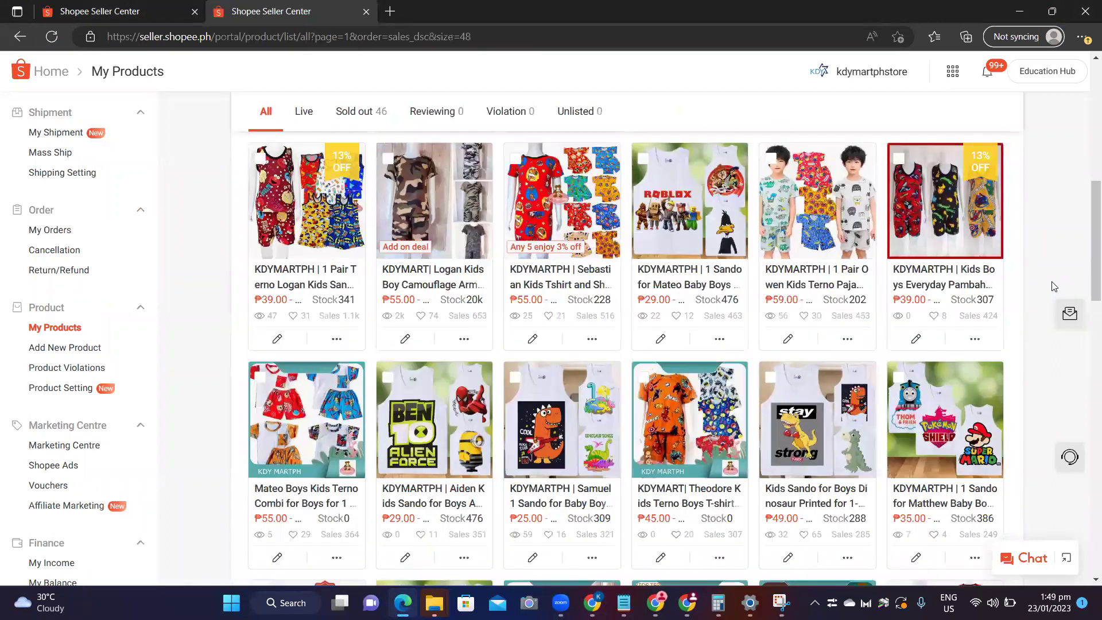
scroll(1054, 286, down, 7)
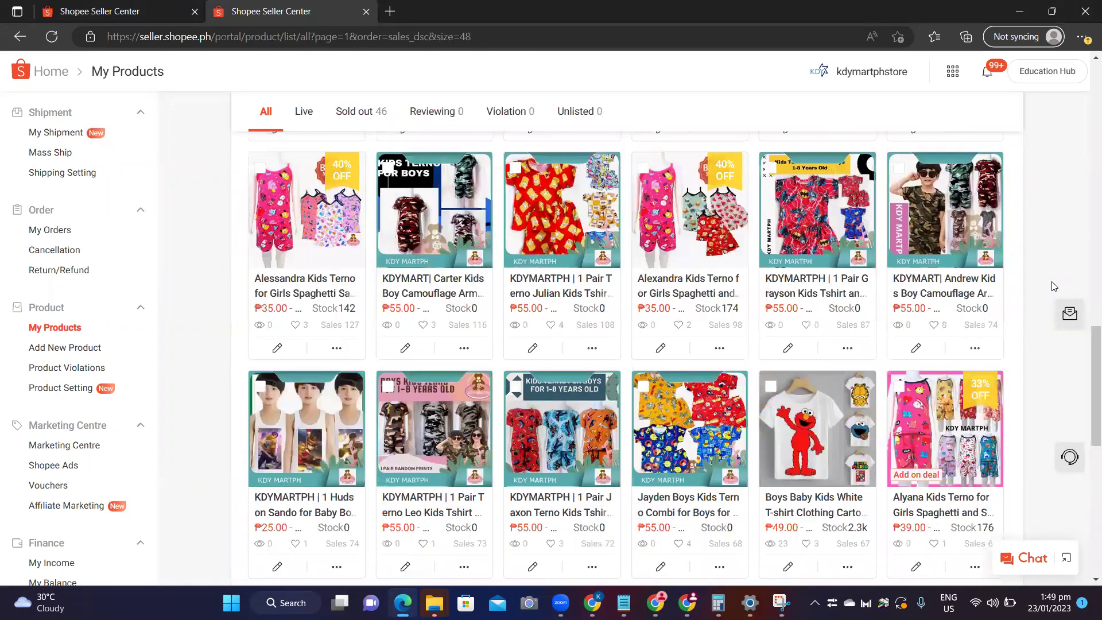
scroll(1055, 286, down, 15)
click(893, 491)
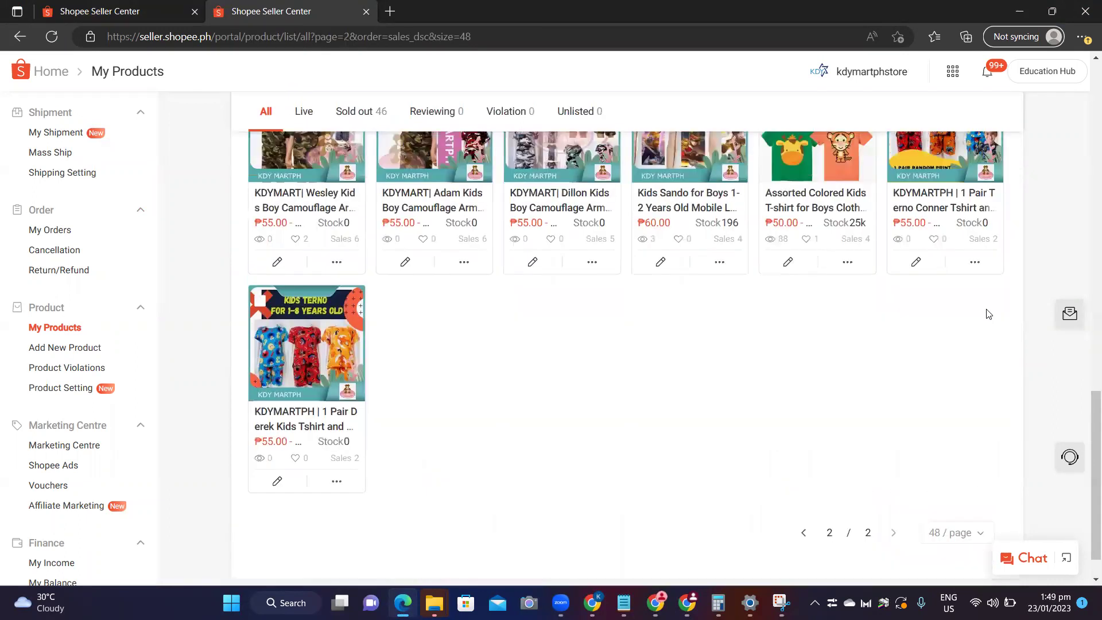
scroll(986, 309, up, 2)
scroll(990, 312, up, 3)
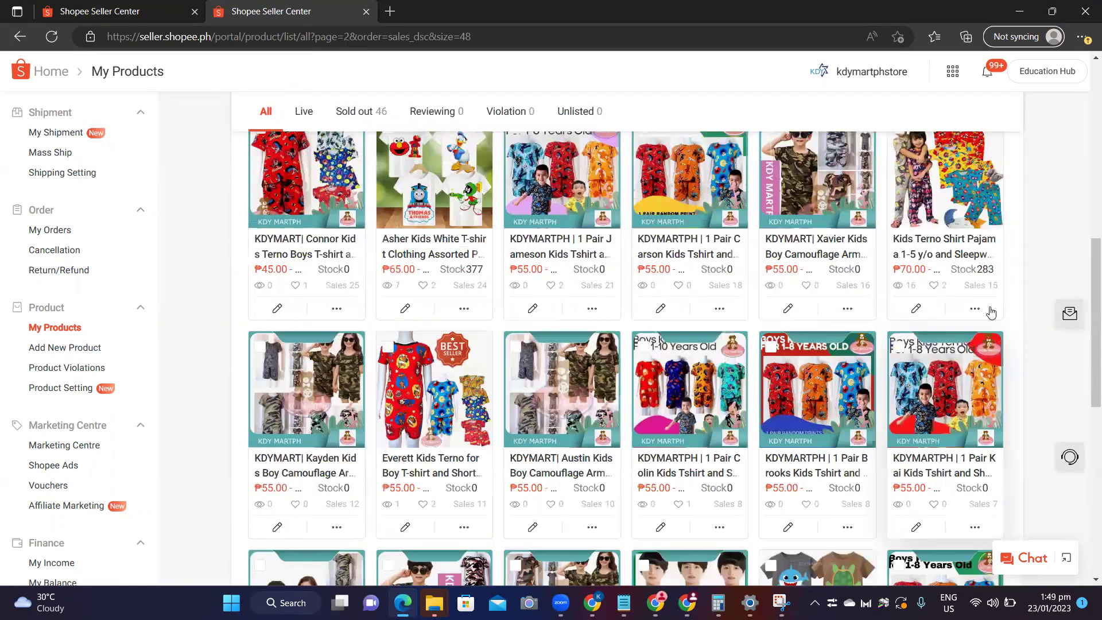
scroll(992, 311, up, 6)
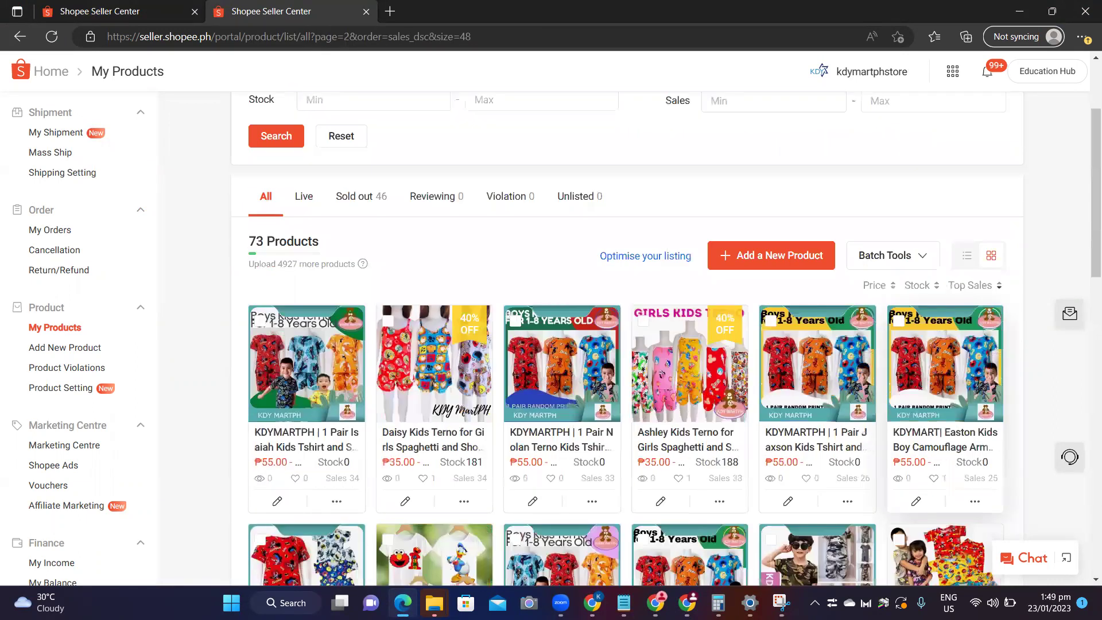
scroll(627, 339, up, 2)
Return to BigSeller, check the failed Shopee listing's fail reason, and select the KDY Color Choose pajama.
mouse_move(592, 603)
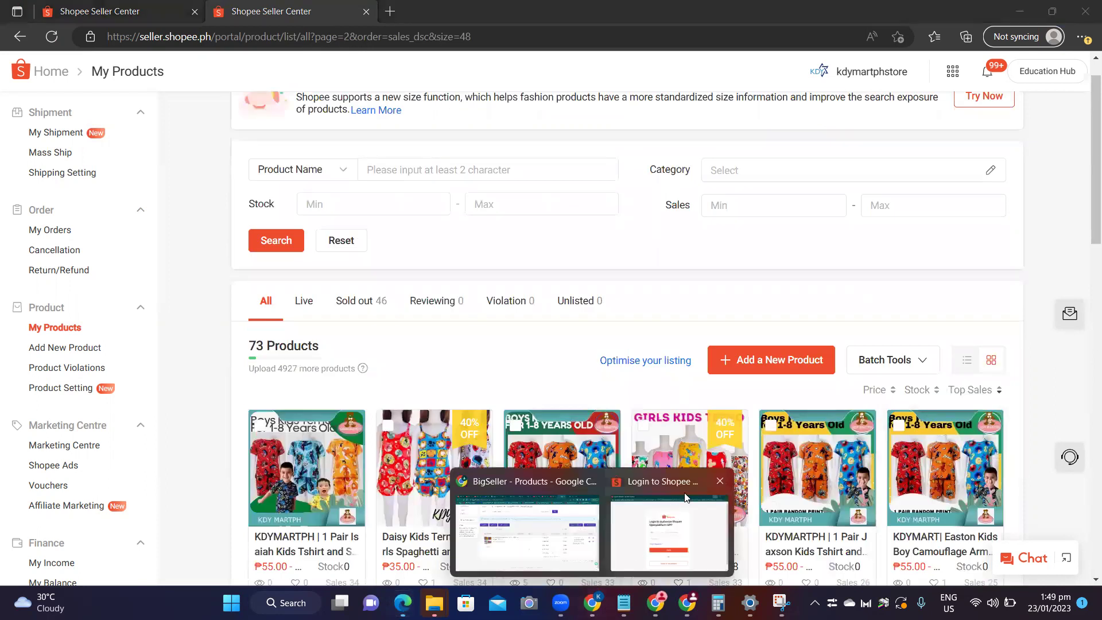
click(626, 546)
scroll(505, 423, up, 2)
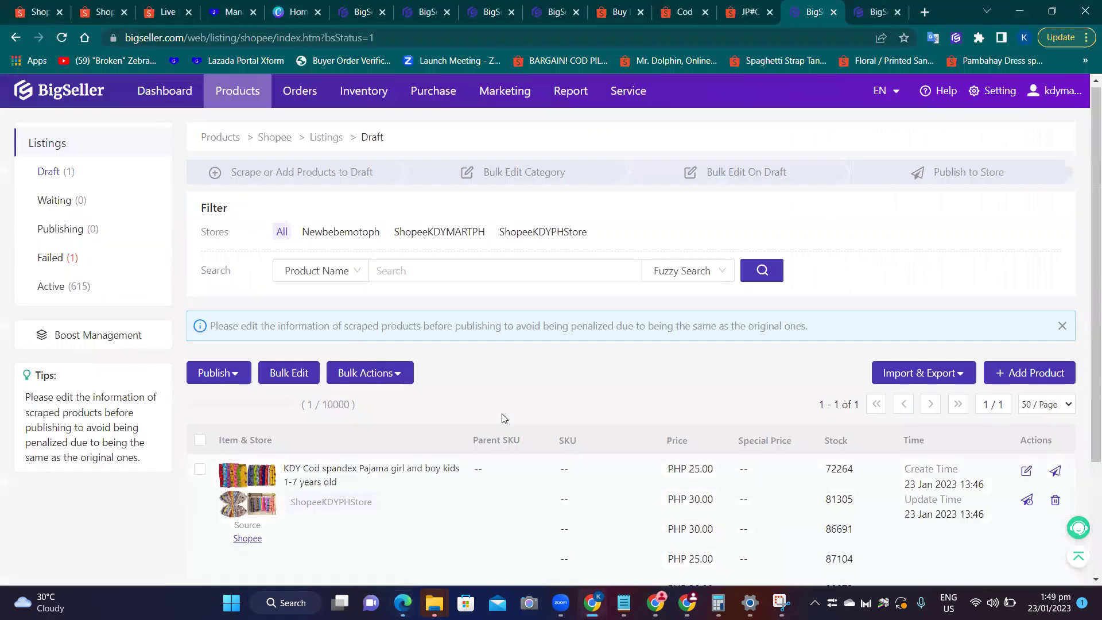
click(53, 263)
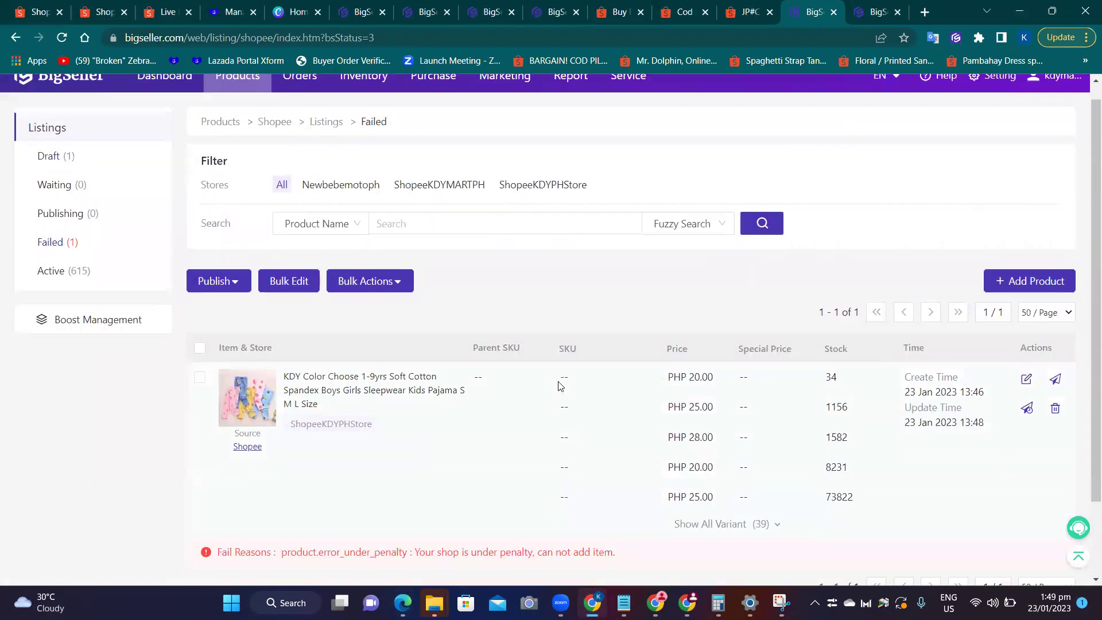
scroll(555, 384, down, 2)
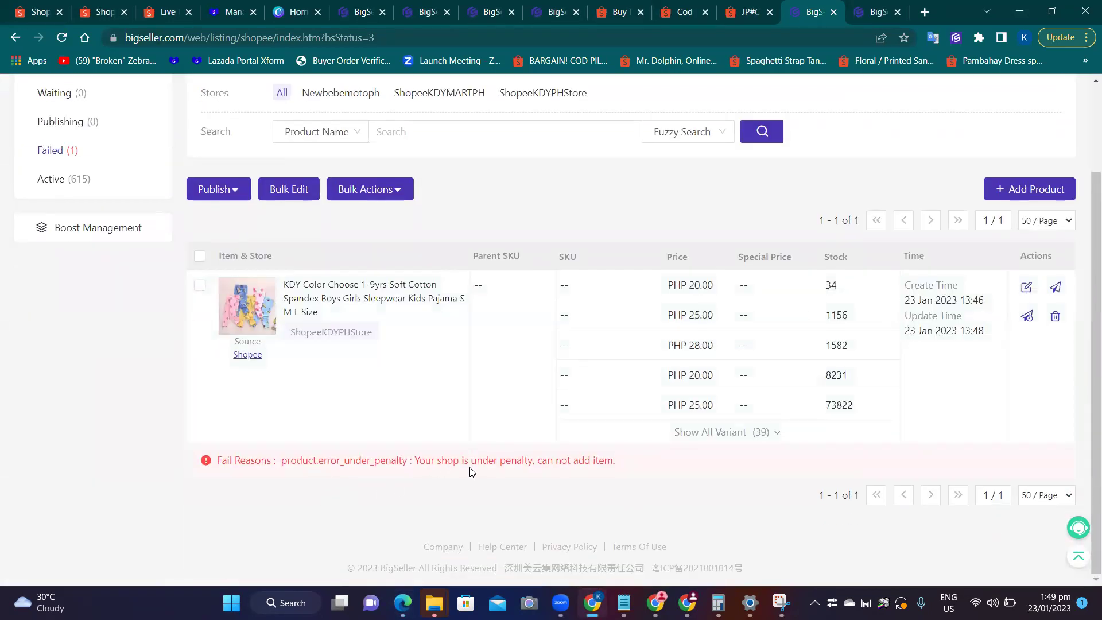
scroll(560, 443, up, 2)
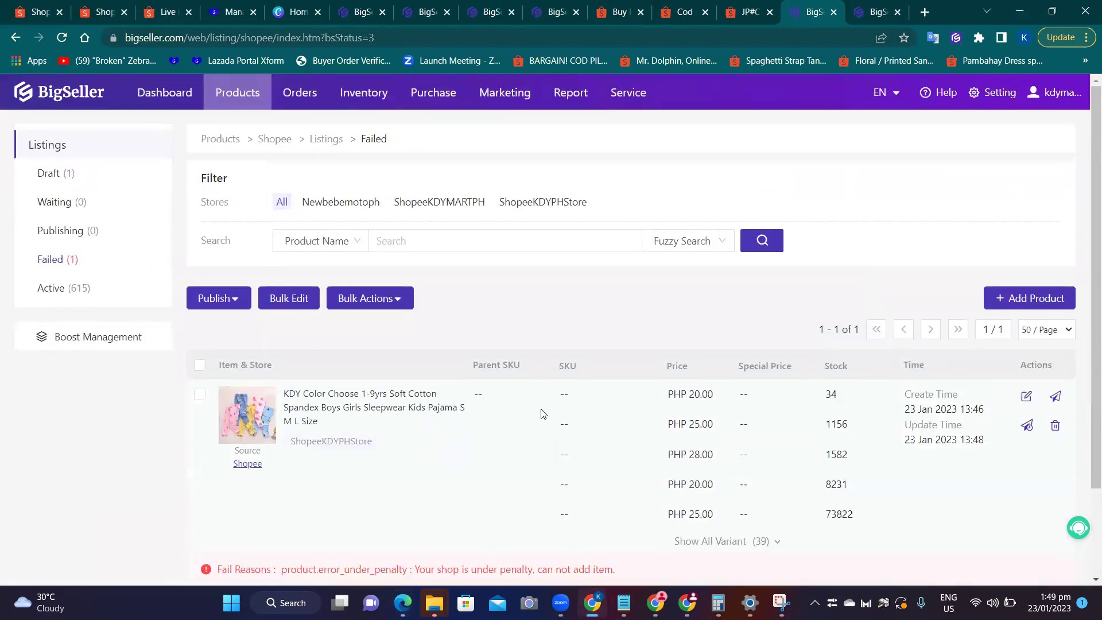
click(199, 395)
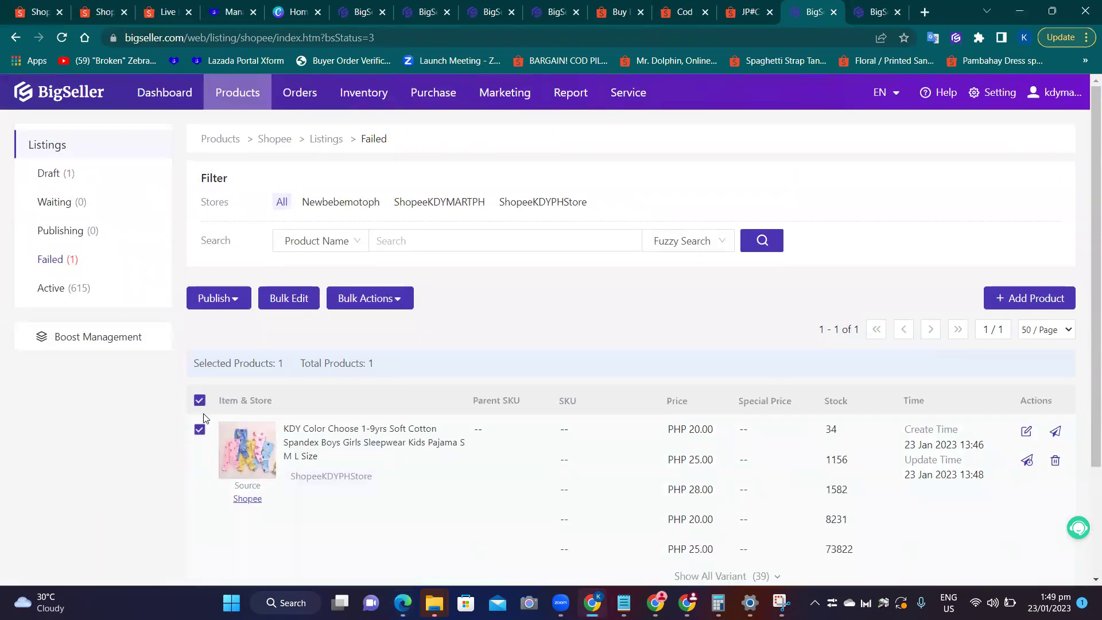
mouse_move(233, 310)
Select the KDY Cod spandex Pajama among the Shopee drafts and open it for bulk editing.
click(50, 174)
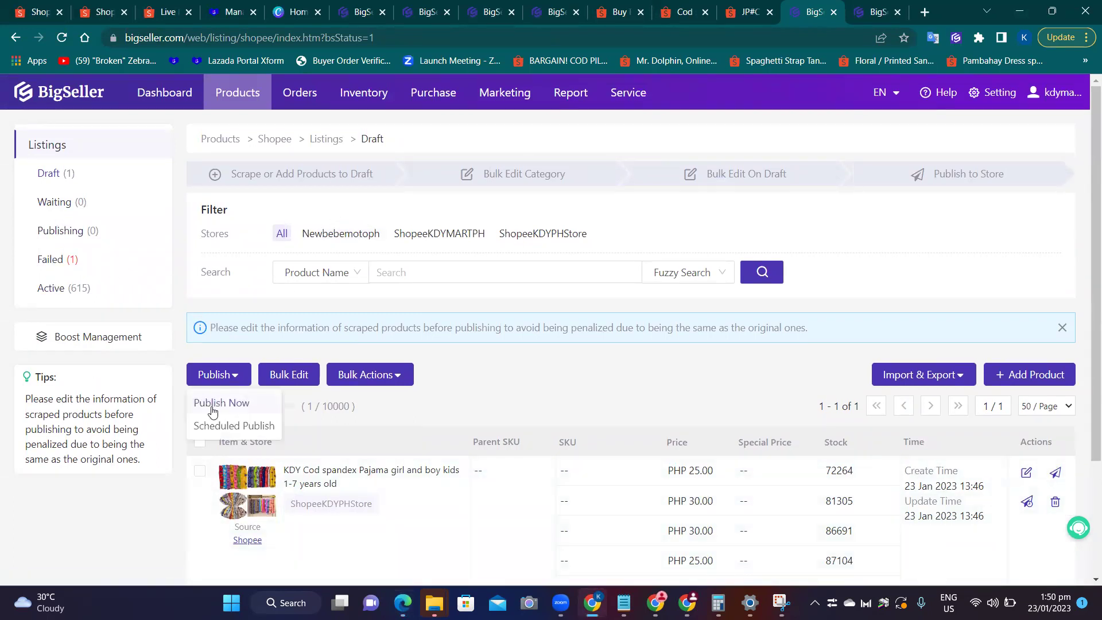
scroll(542, 392, down, 1)
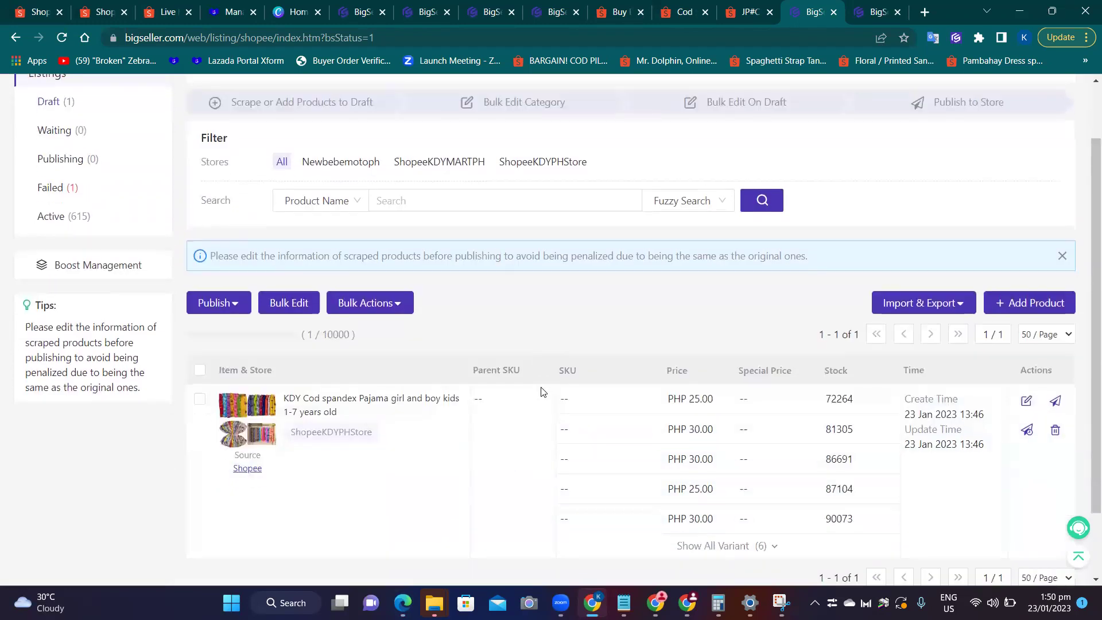
click(201, 403)
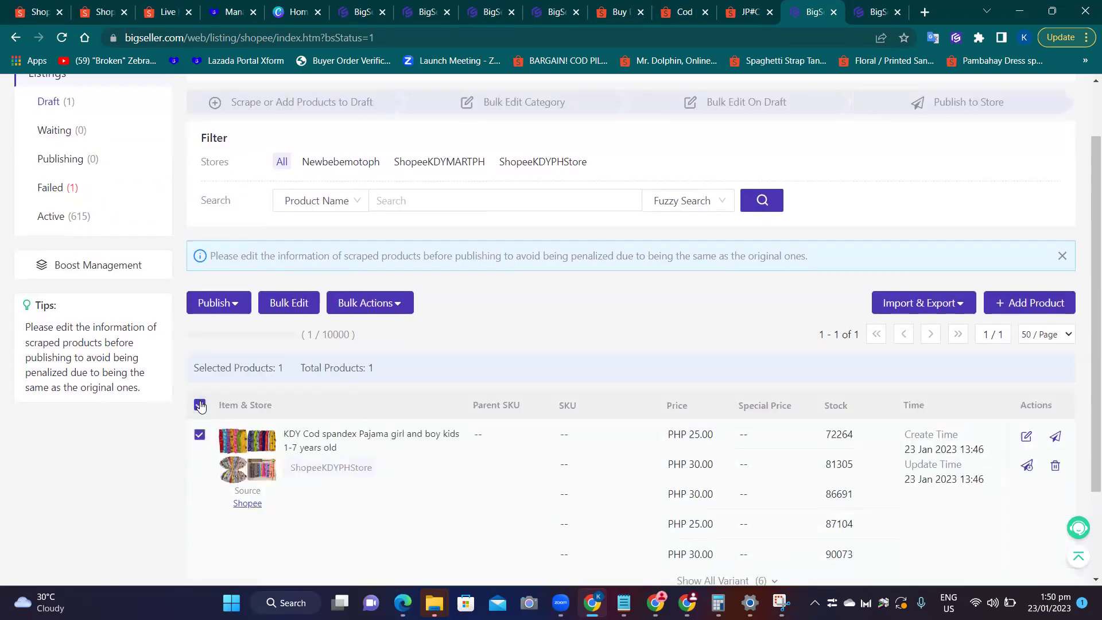
click(292, 301)
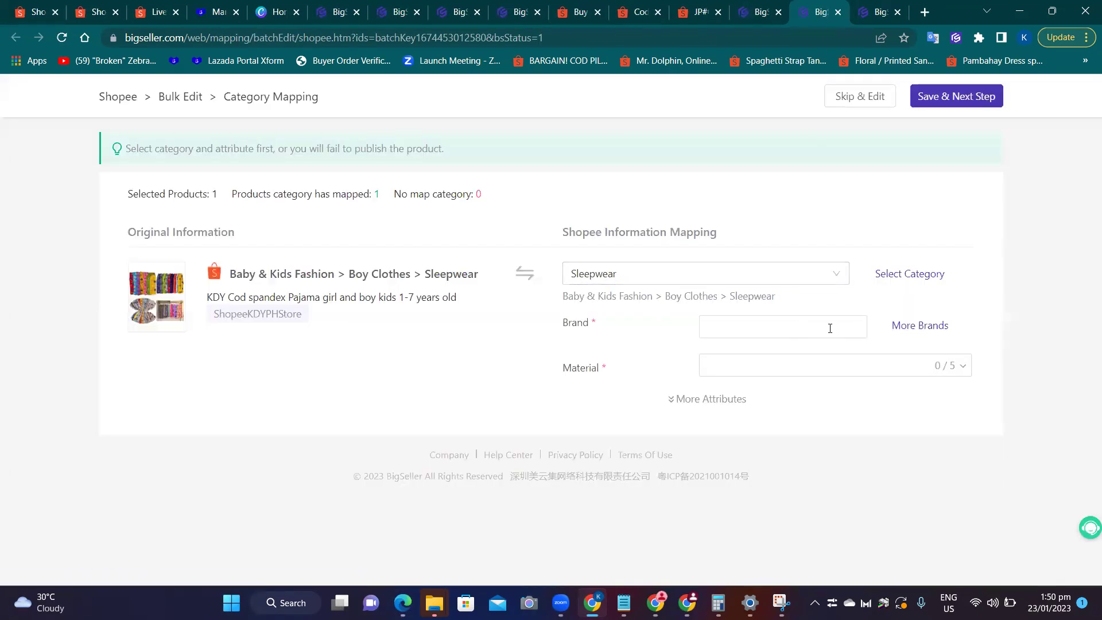
Set the Cod spandex Pajama's brand to NoBrand and its material to spandex in the category mapping.
click(898, 327)
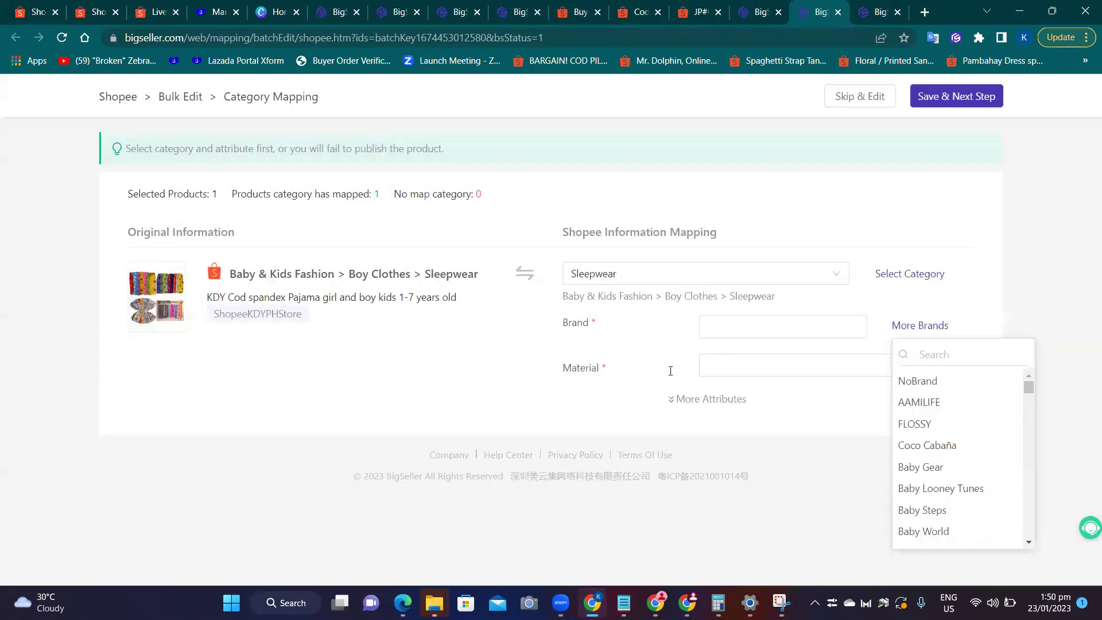
click(917, 381)
click(857, 365)
text(spande)
click(729, 396)
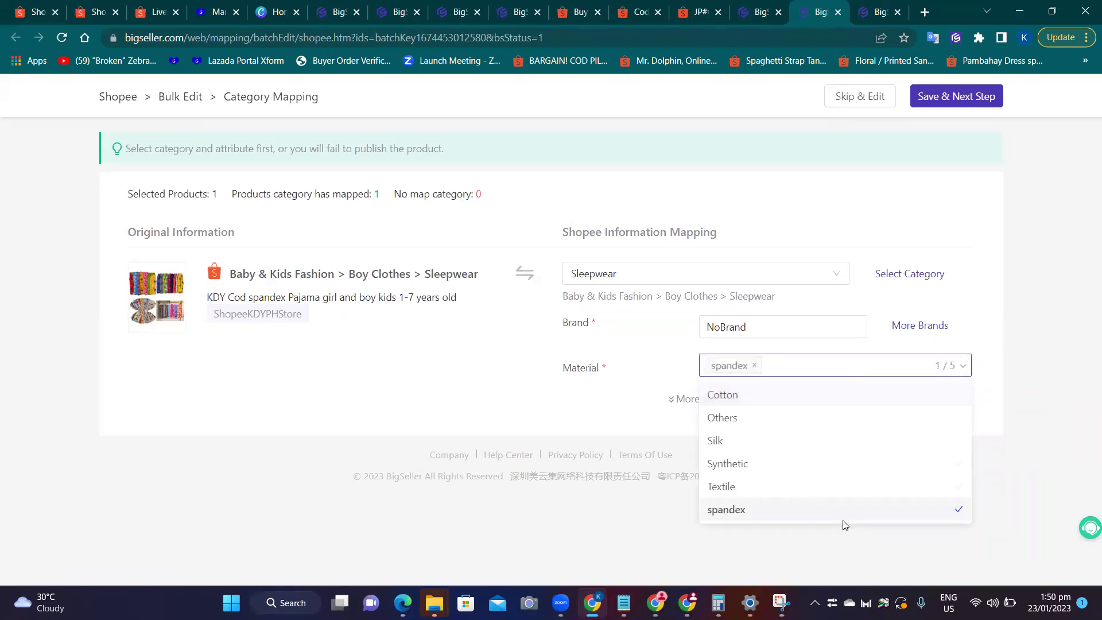
Expand the additional attributes and set the pattern to Graphic and the region of origin to Others.
click(675, 406)
click(676, 402)
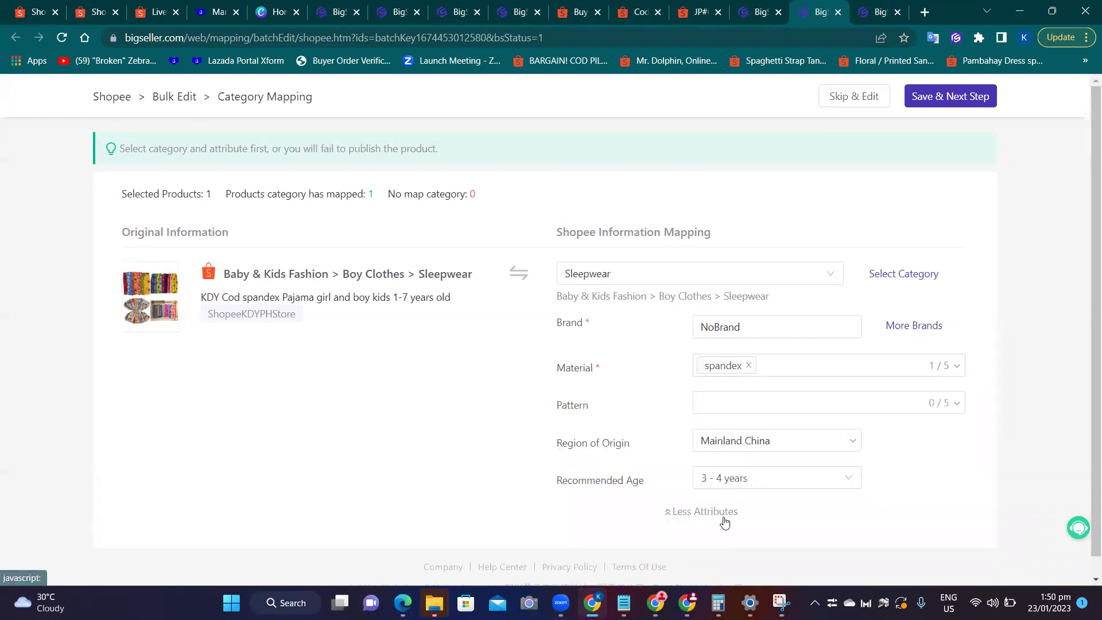
click(890, 402)
click(720, 501)
click(1017, 458)
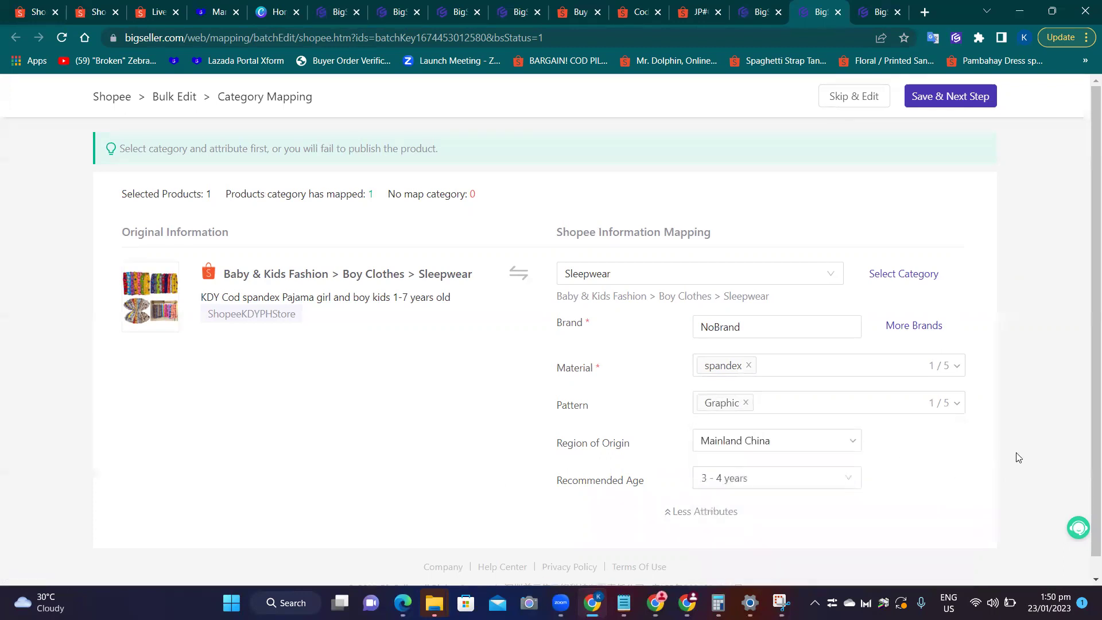
click(848, 450)
scroll(853, 495, down, 1)
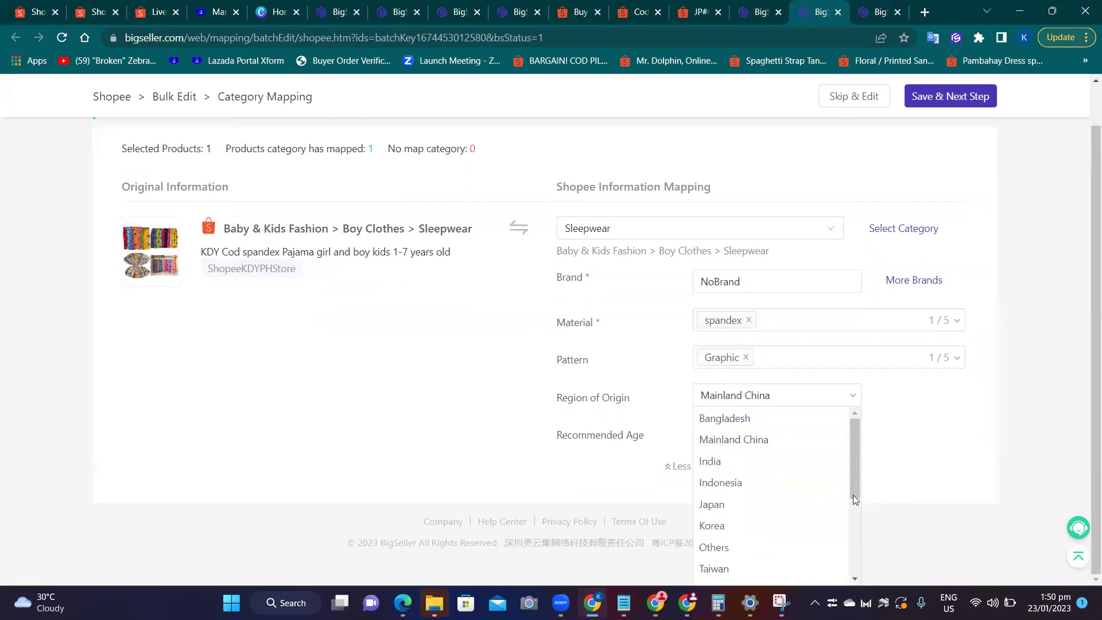
click(753, 550)
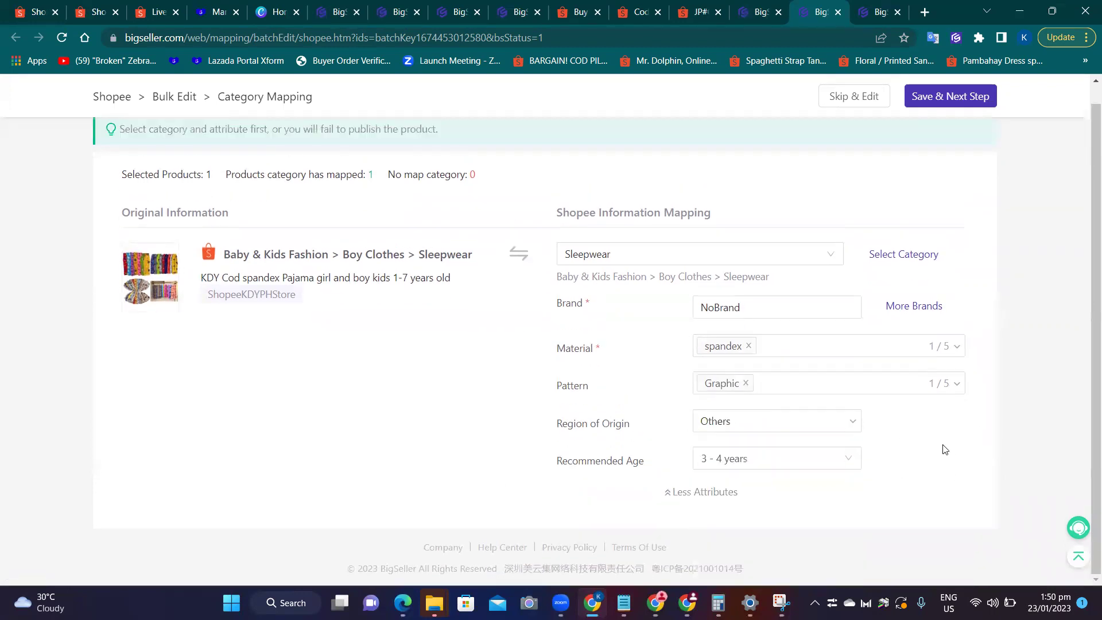
Set the recommended age to 6 - 7 years and save the category mapping to continue to the bulk edit table.
click(853, 465)
click(794, 433)
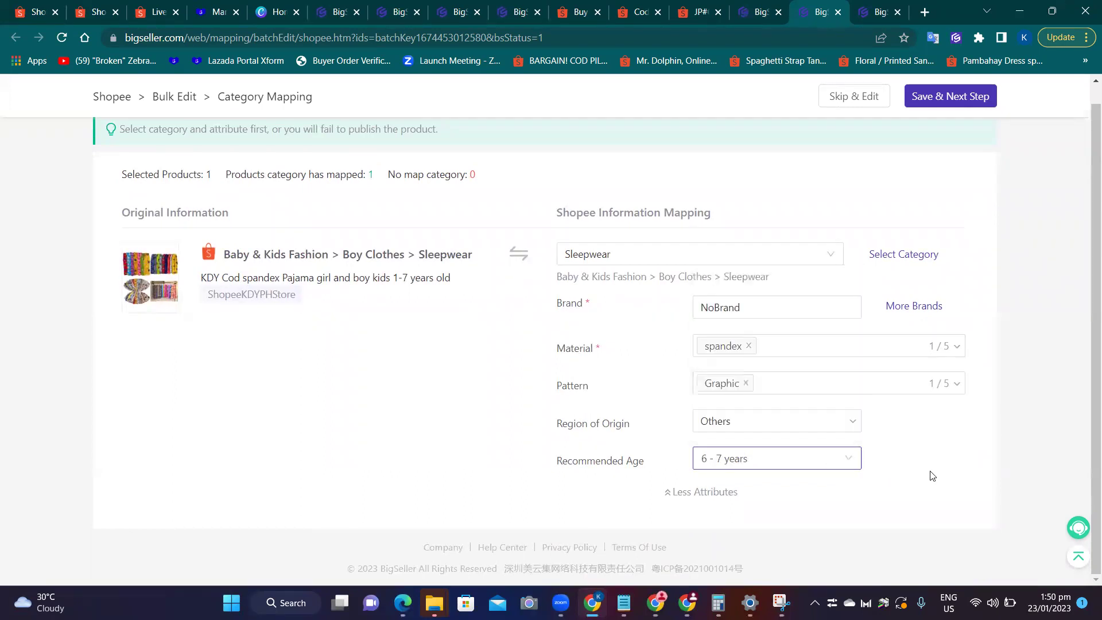
click(980, 104)
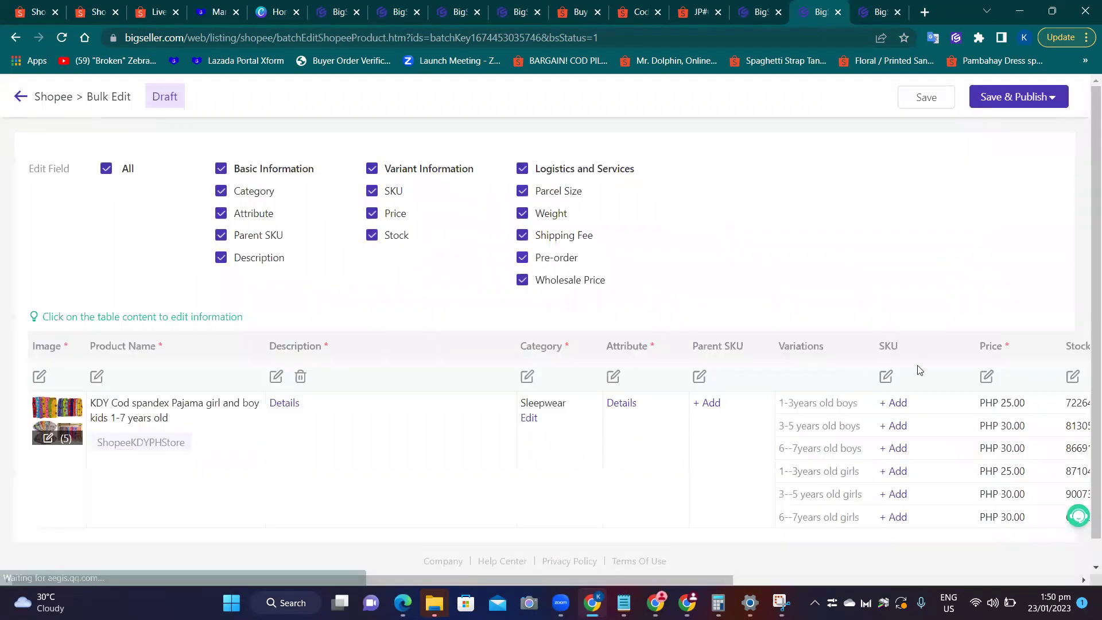
Set the Cod spandex Pajama's shipping fee to the Standard Local shipping method.
drag(717, 579, 1032, 576)
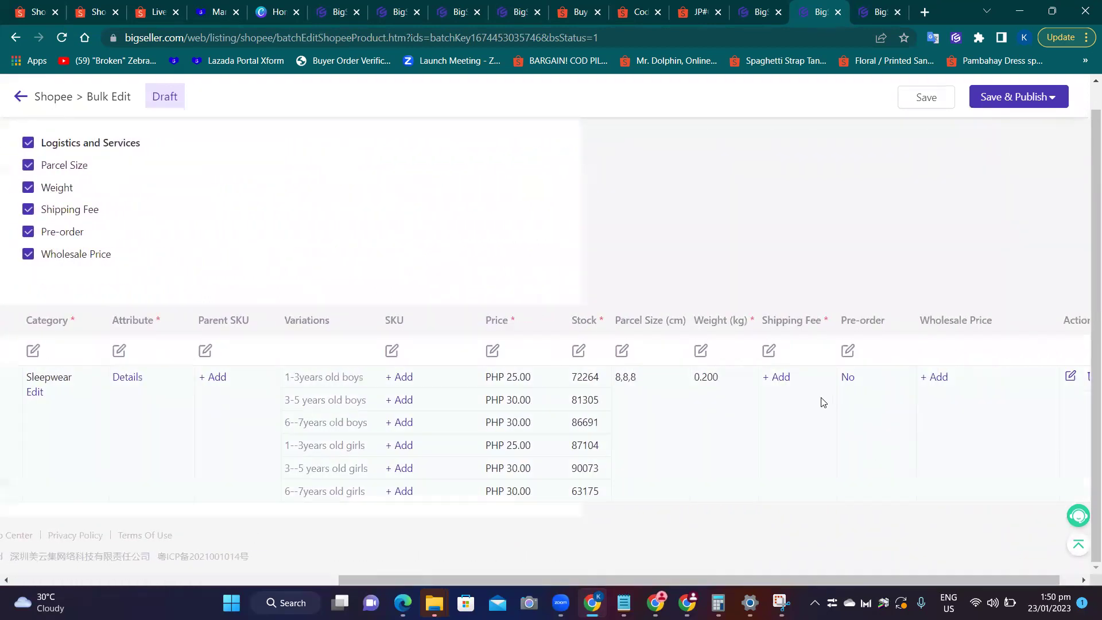
click(780, 379)
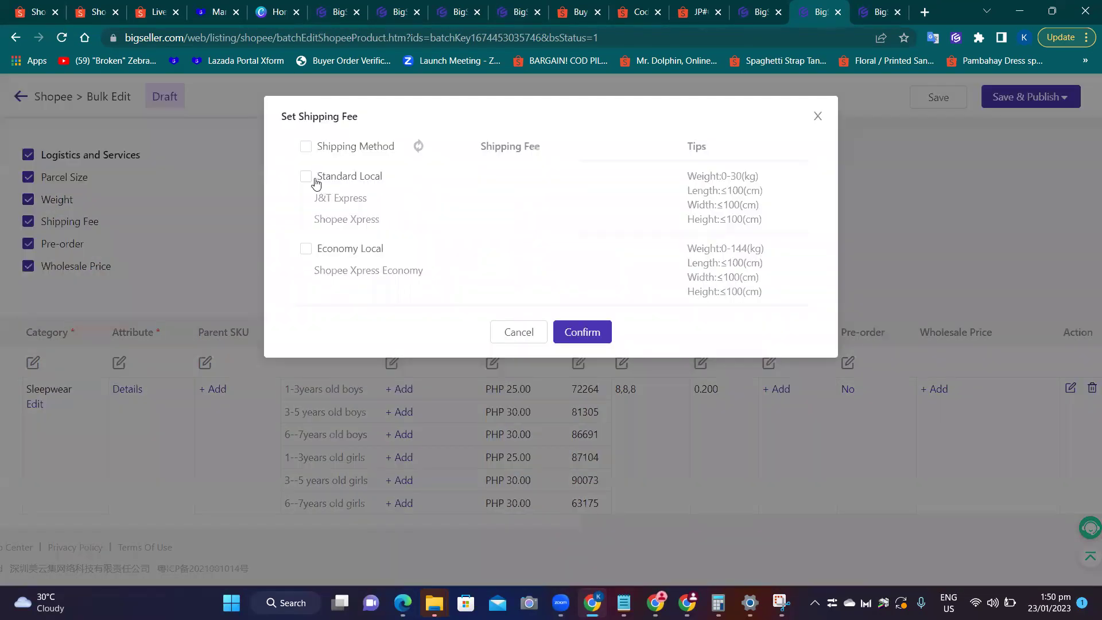
click(303, 176)
click(580, 330)
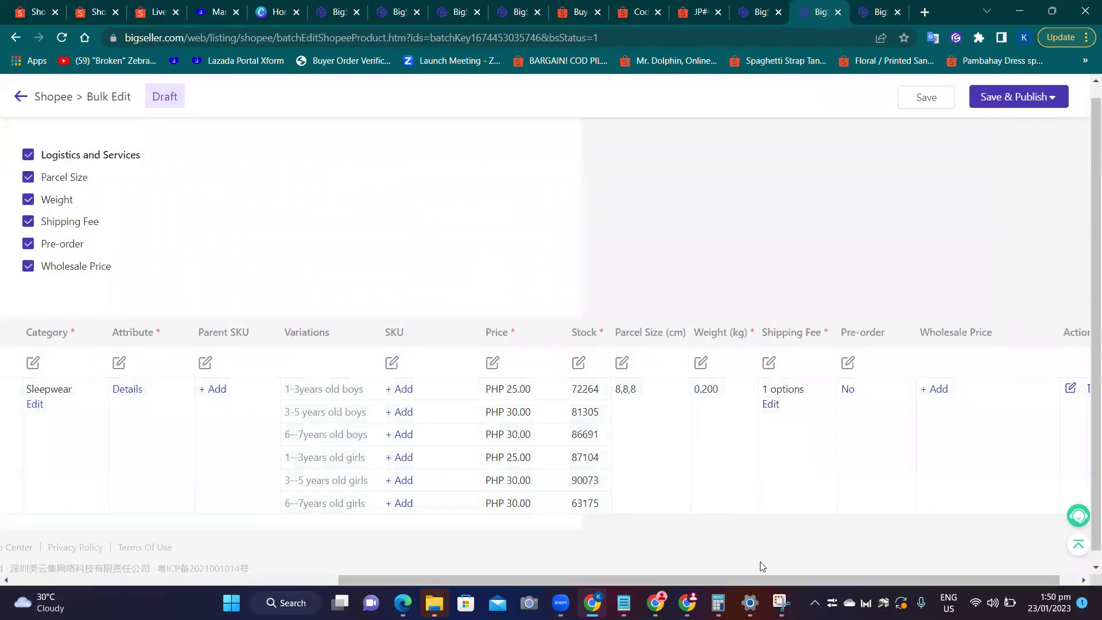
Save and publish the bulk-edited Cod spandex Pajama and close the bulk edit result.
scroll(824, 580, left, 5)
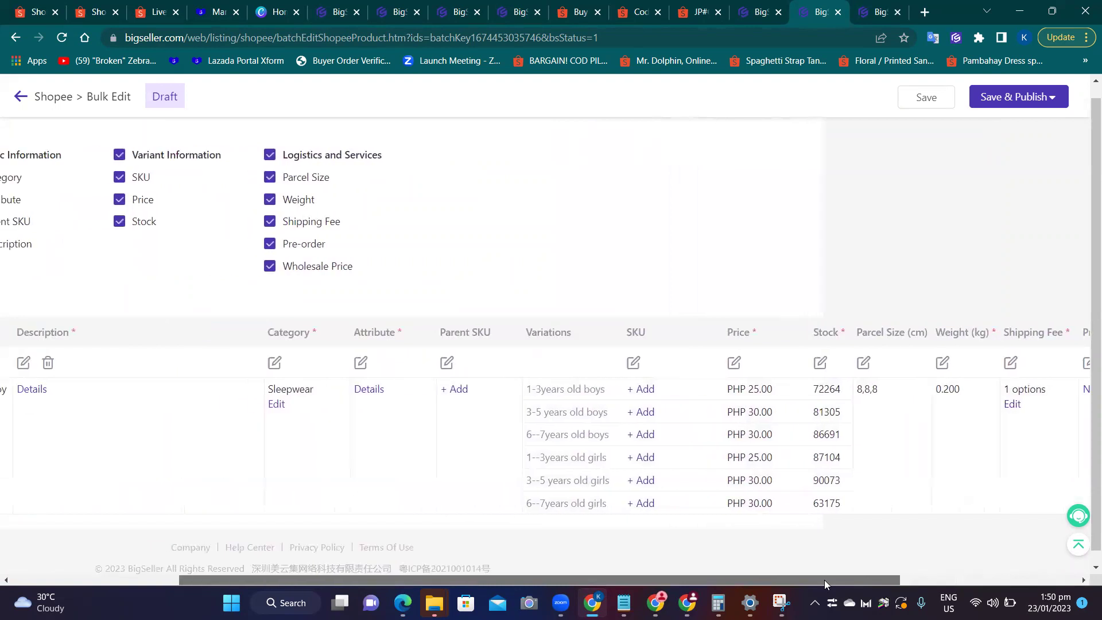
scroll(824, 580, left, 4)
mouse_move(1015, 108)
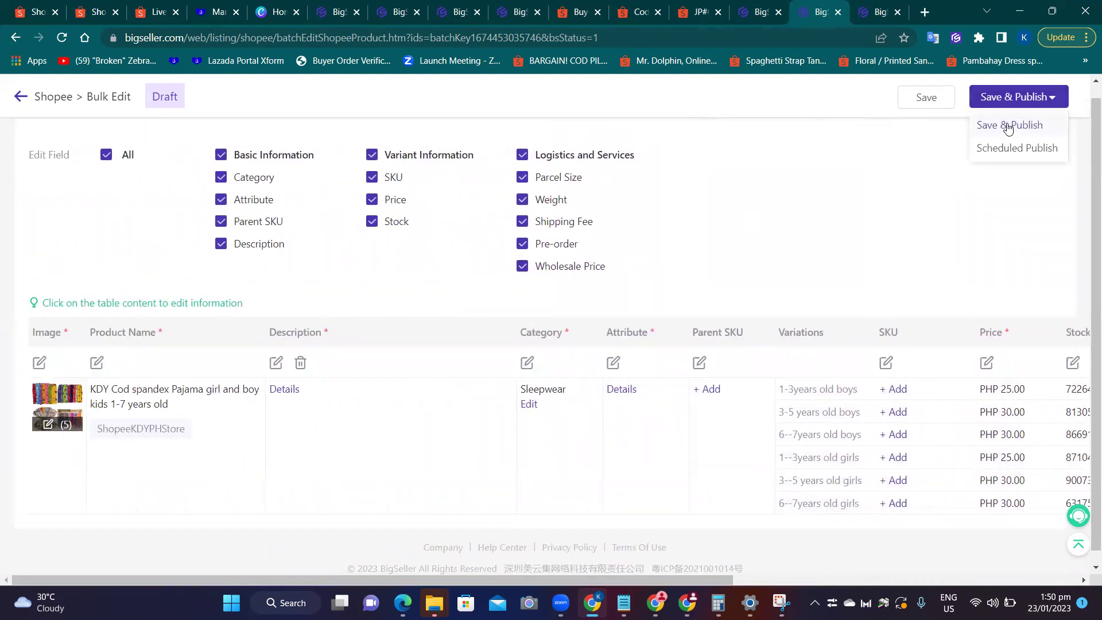
click(1008, 126)
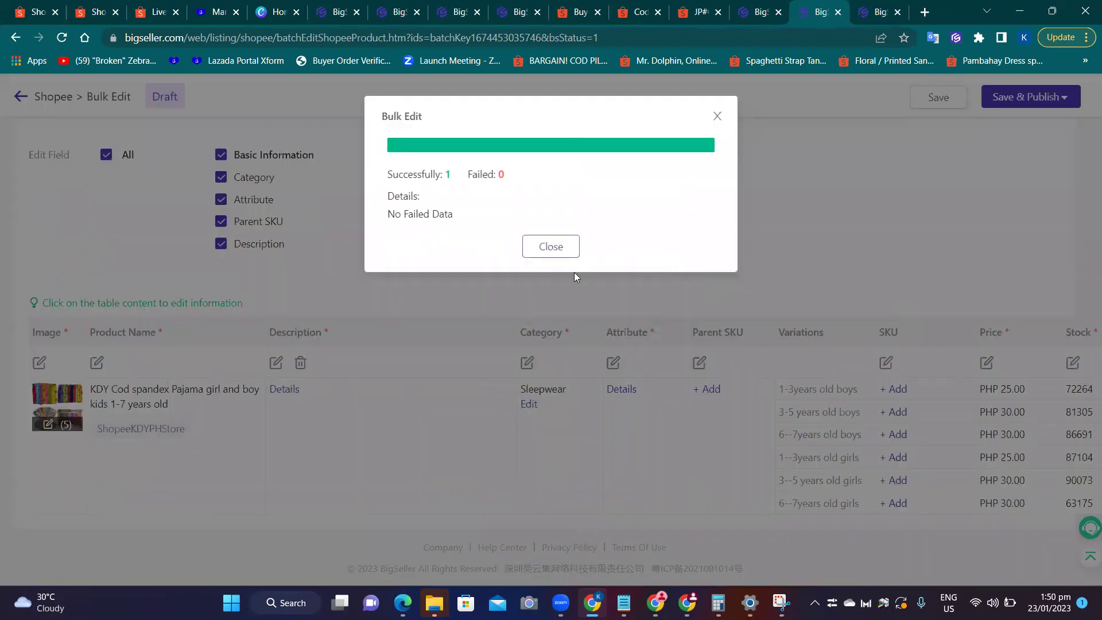
click(551, 246)
Select the KDY Cod spandex Pajama in the Shopee draft listings.
click(199, 399)
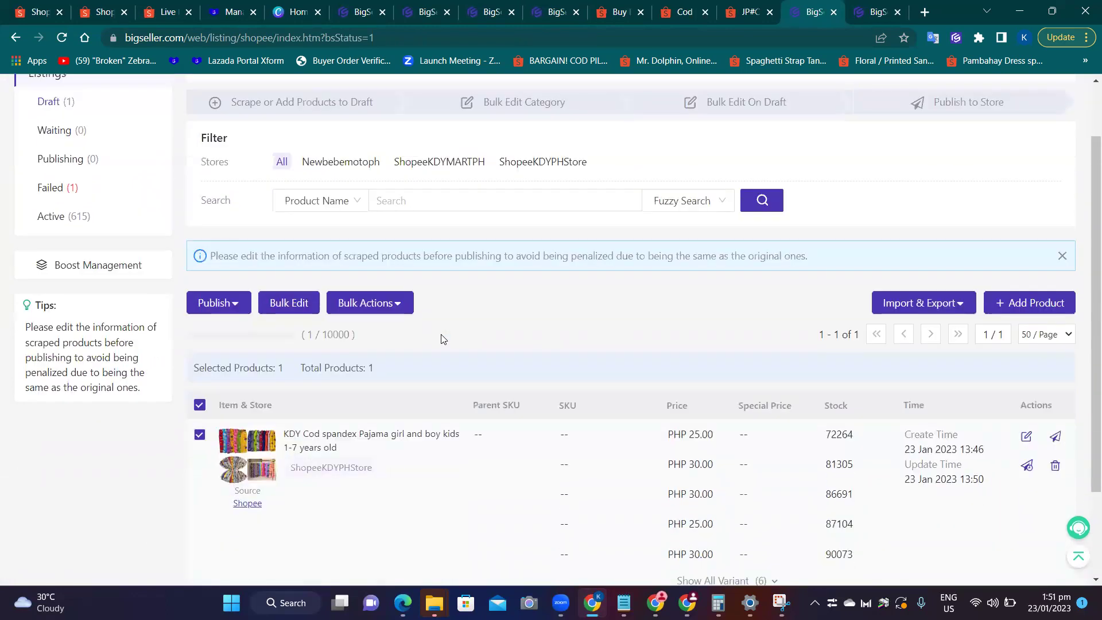
scroll(442, 339, up, 2)
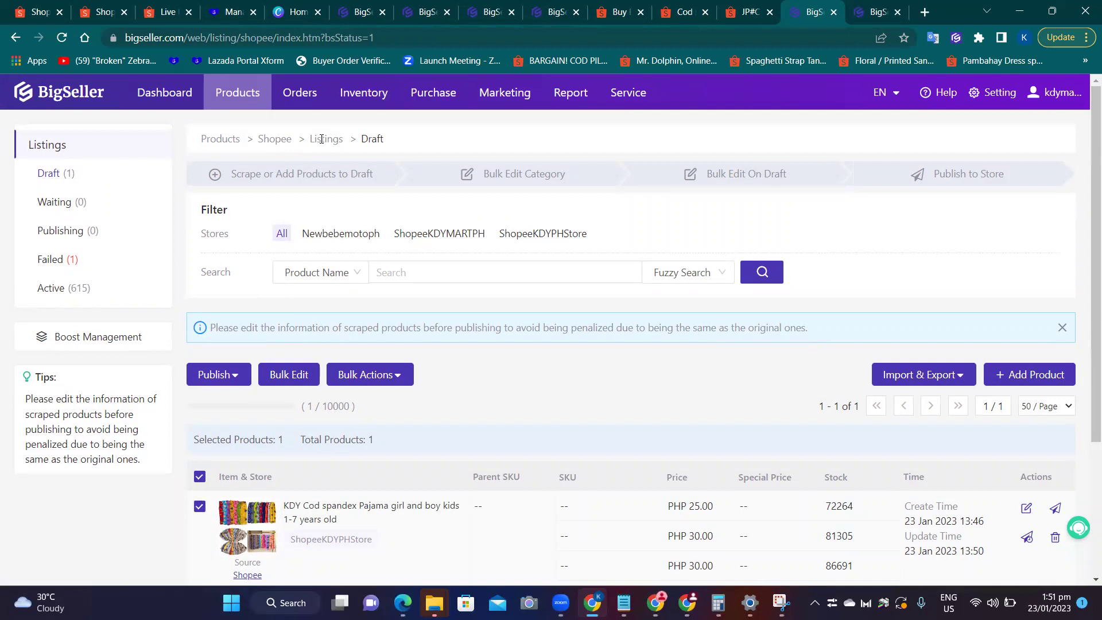
scroll(390, 375, down, 3)
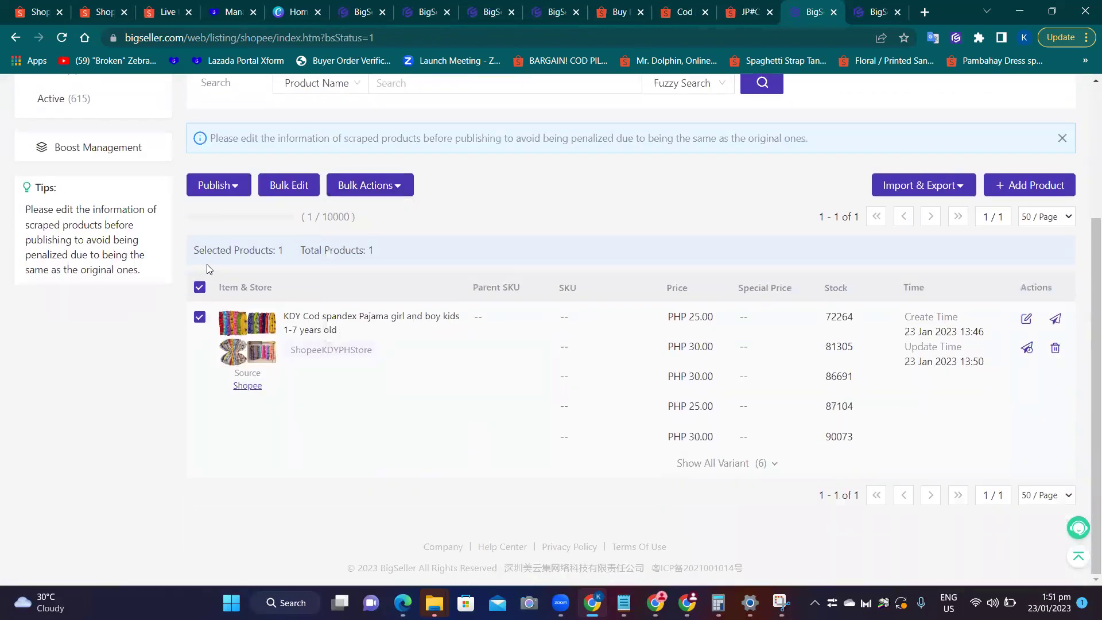
mouse_move(900, 190)
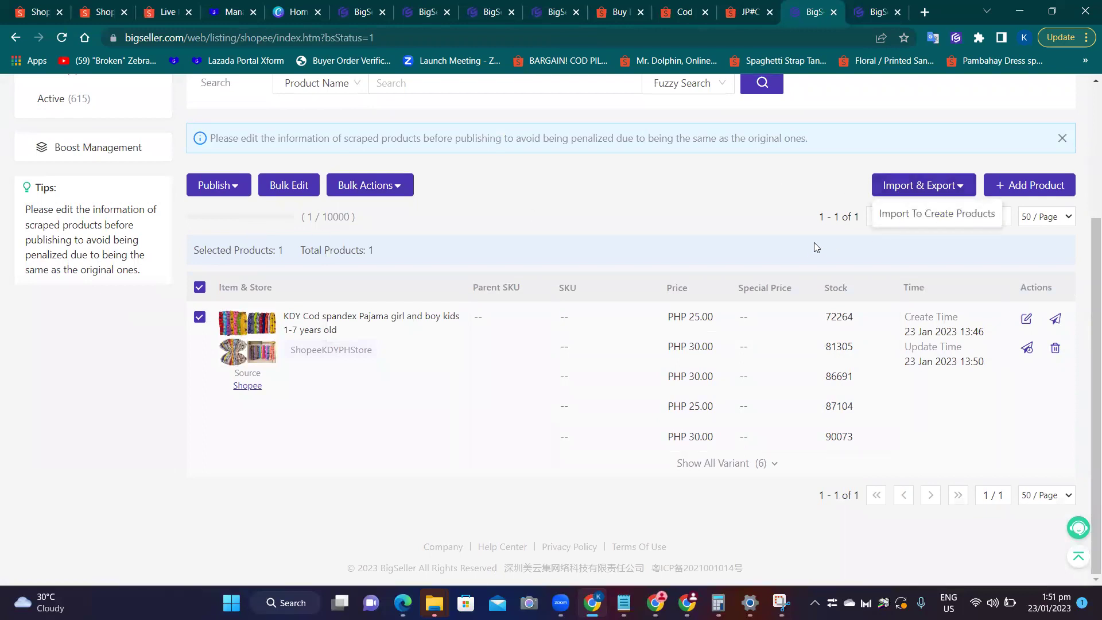
click(898, 220)
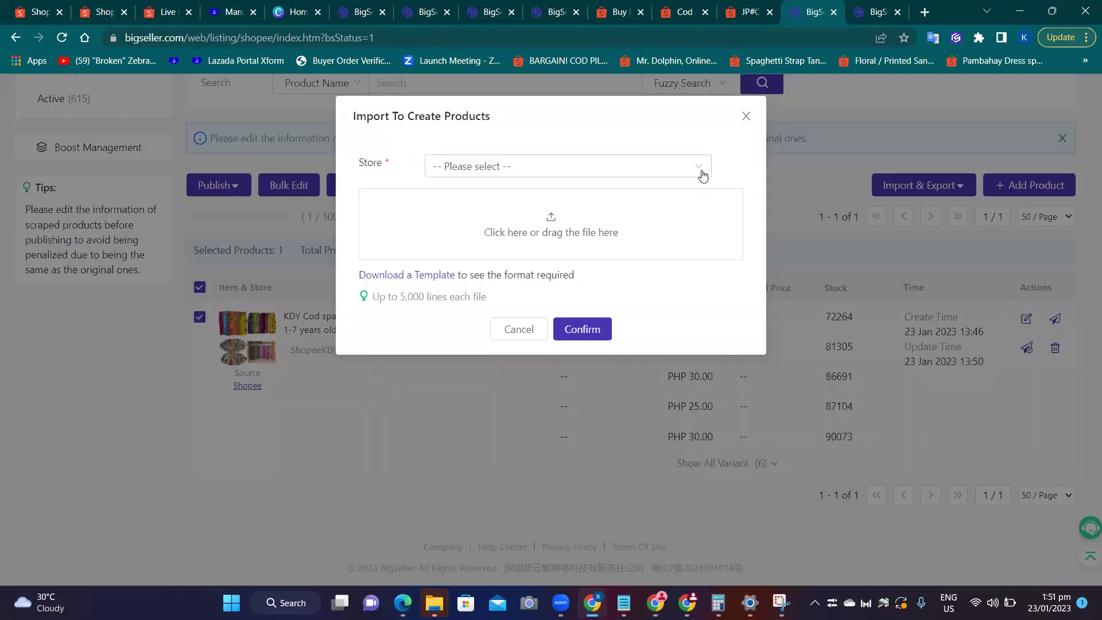
click(702, 174)
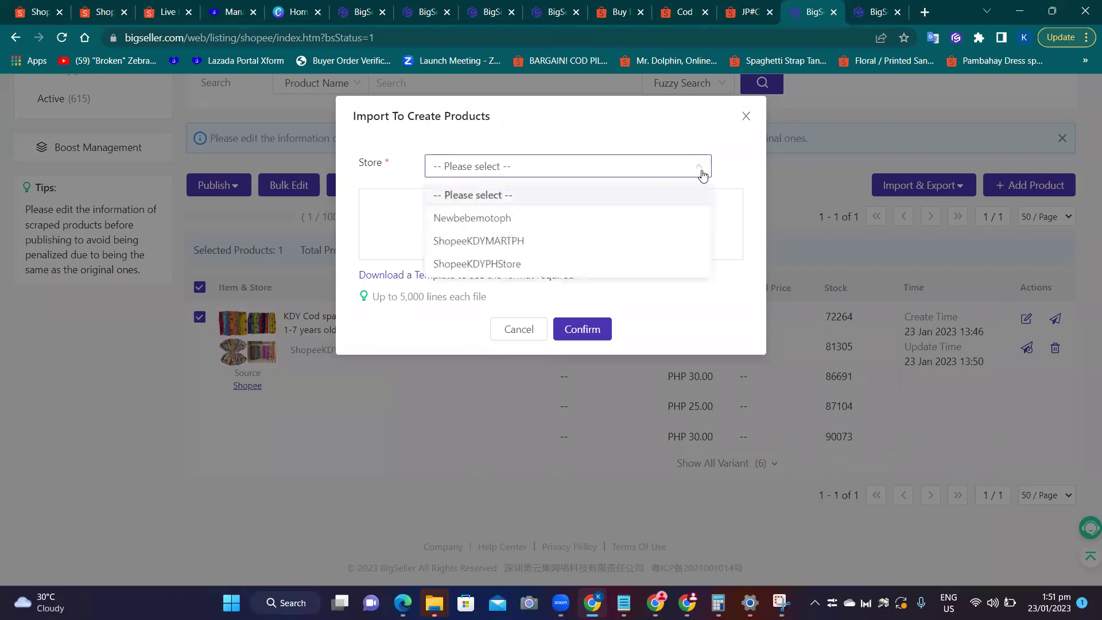
click(702, 174)
click(746, 116)
Publish the selected Cod spandex Pajama draft immediately and close the result message.
click(222, 188)
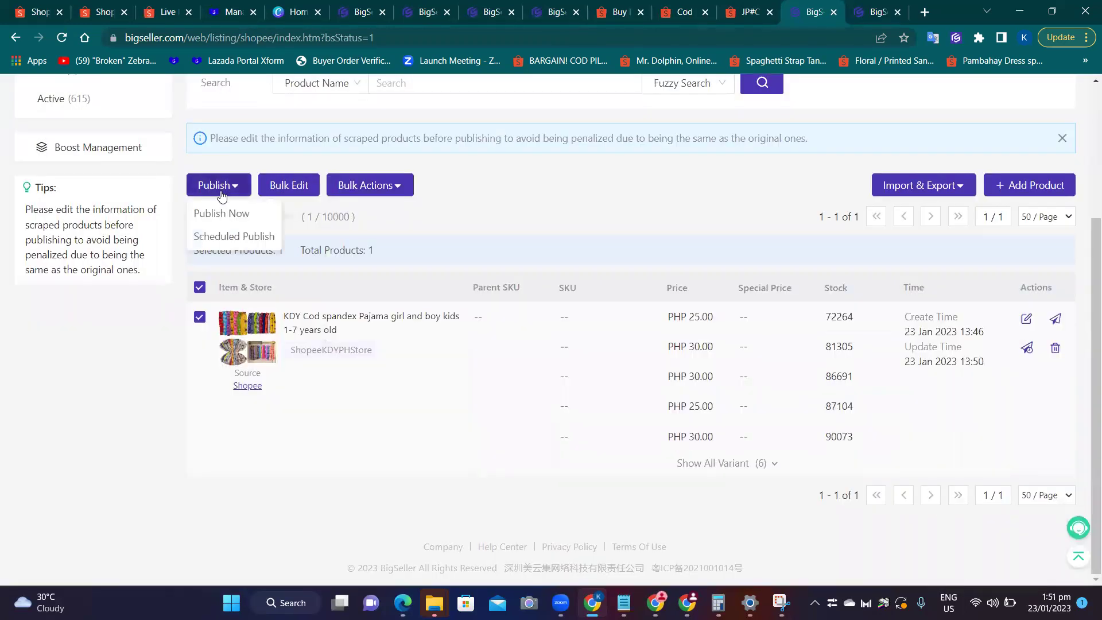
click(221, 213)
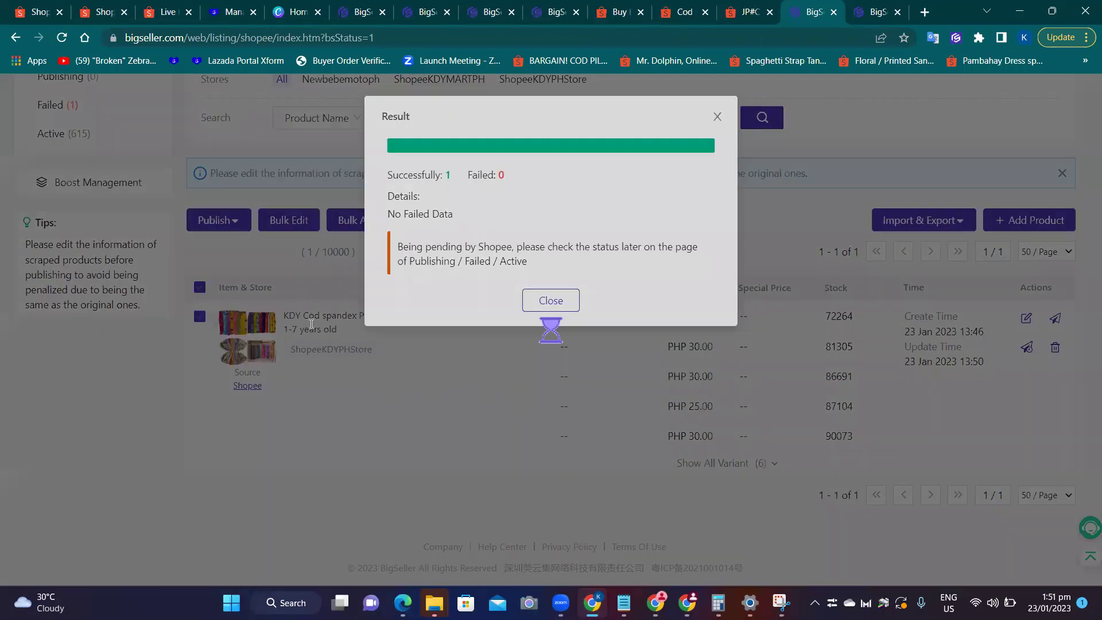
click(551, 301)
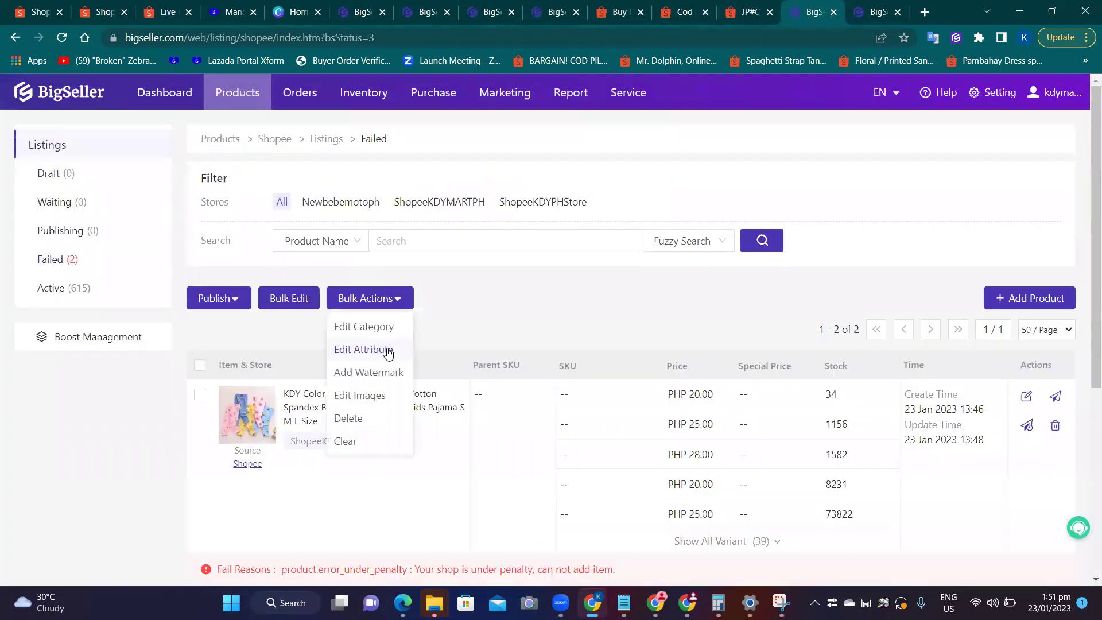
Select the Cod spandex Pajama in the failed listings and check its fail reason and the available publish and bulk actions.
scroll(381, 357, down, 3)
click(199, 456)
scroll(201, 456, down, 3)
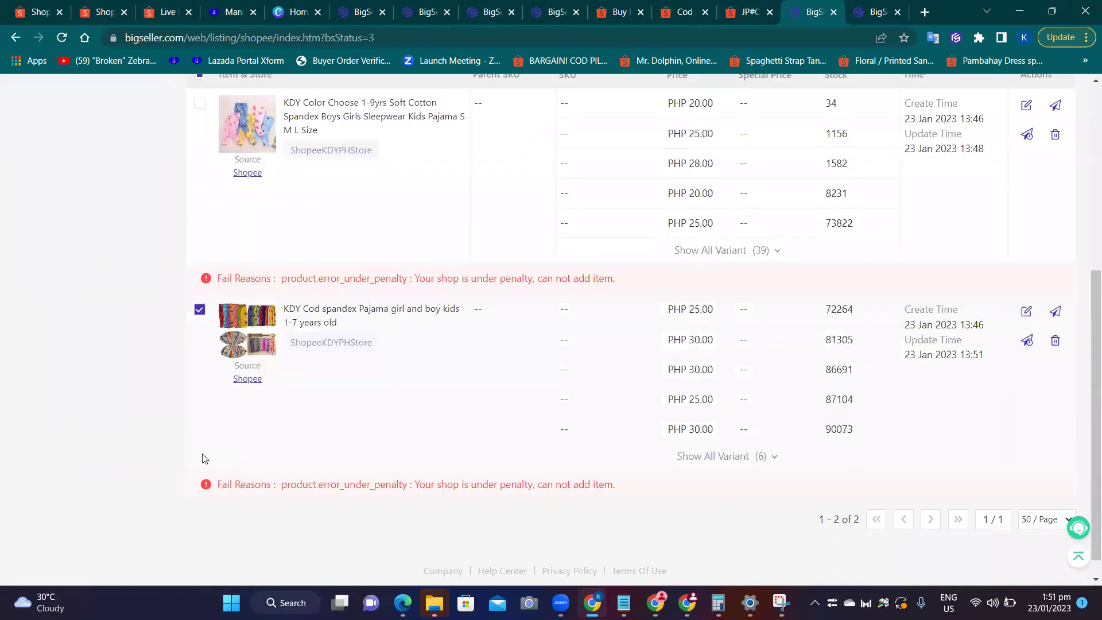
scroll(324, 423, up, 4)
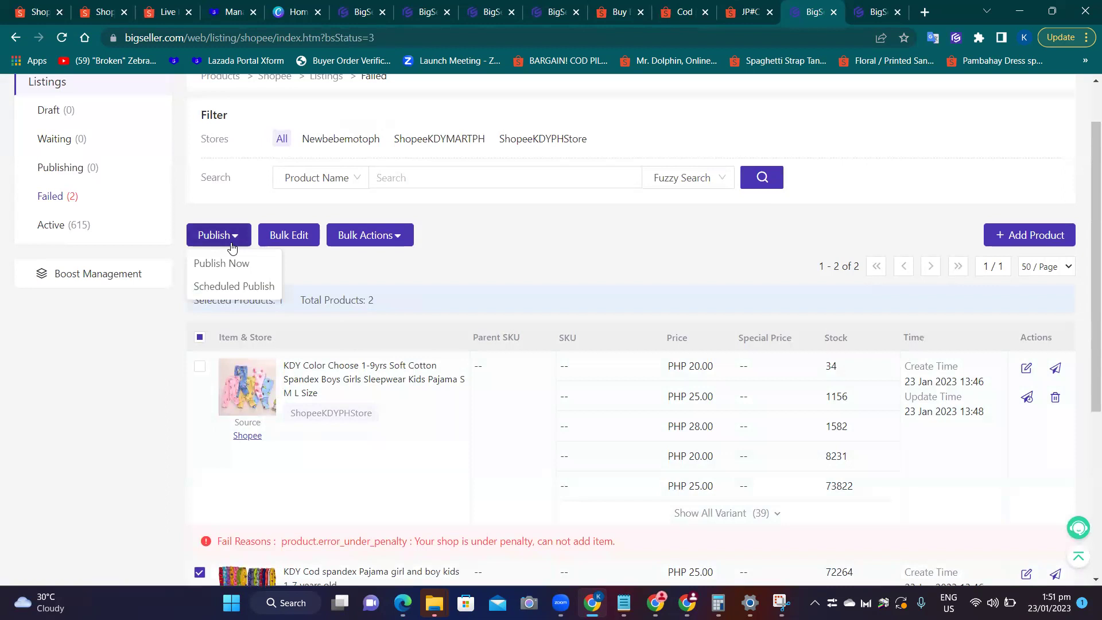
mouse_move(381, 241)
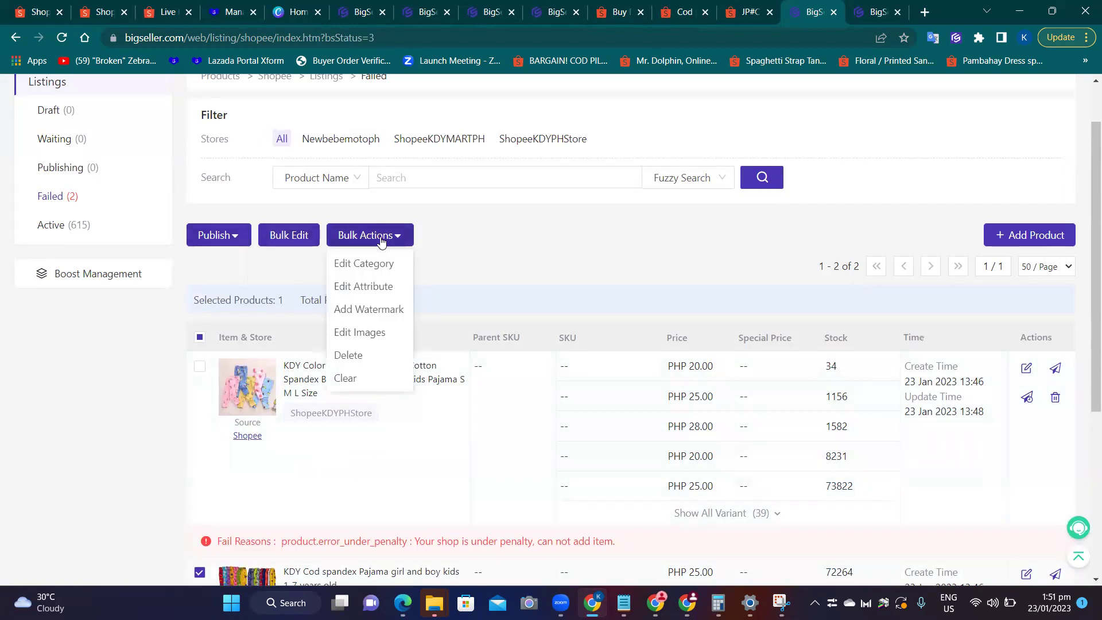
scroll(536, 249, up, 1)
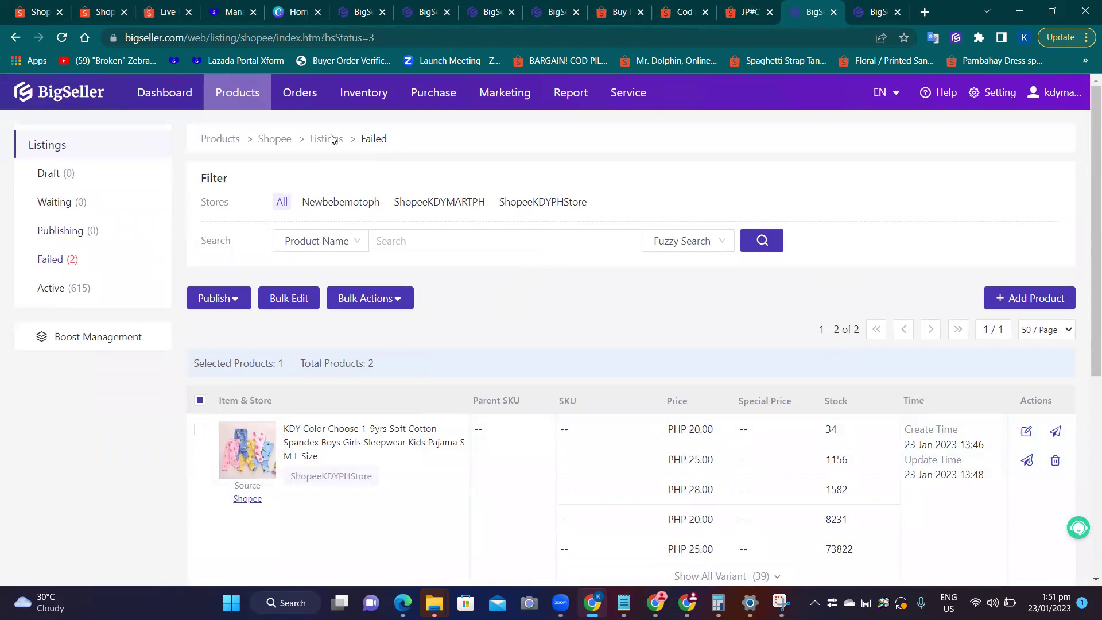
Open the scraped products page and list all scraped products.
mouse_move(238, 94)
click(276, 137)
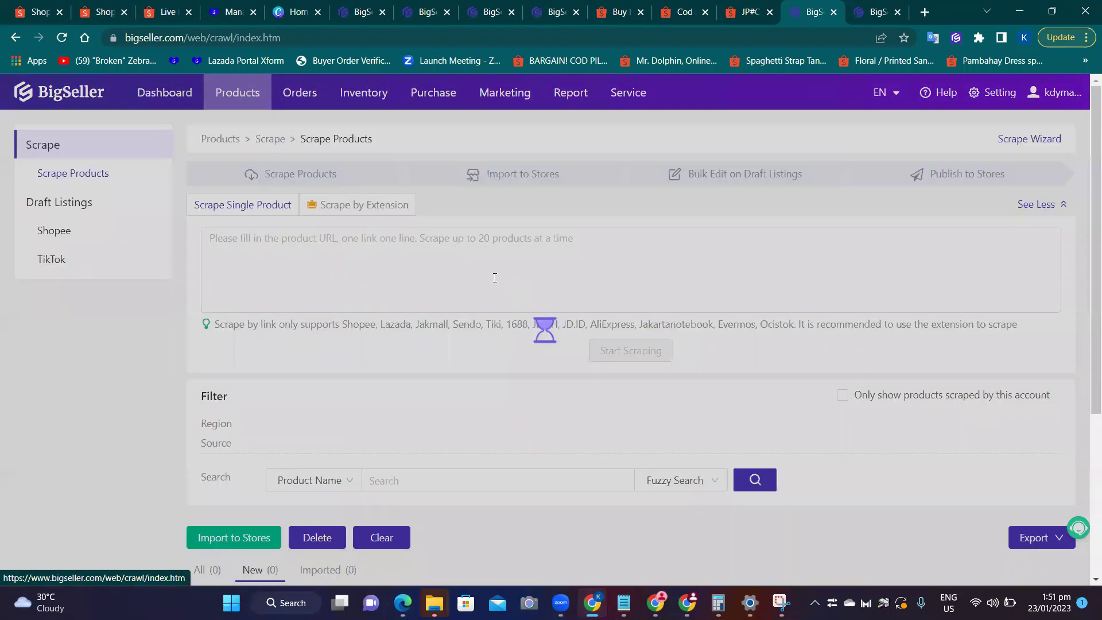
scroll(517, 322, down, 4)
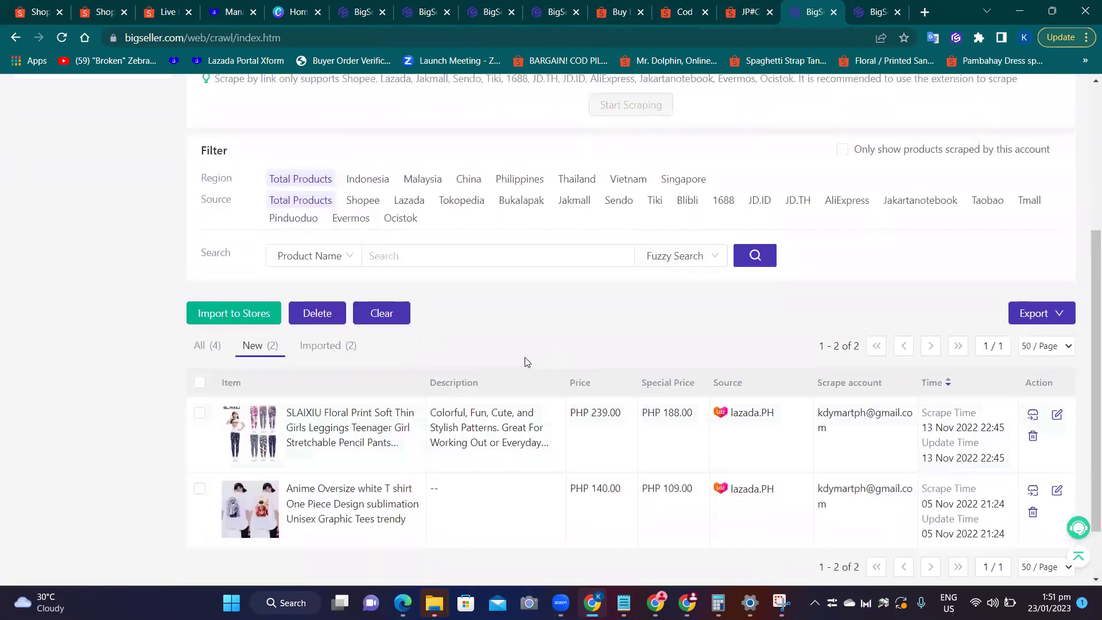
click(205, 346)
scroll(483, 364, down, 2)
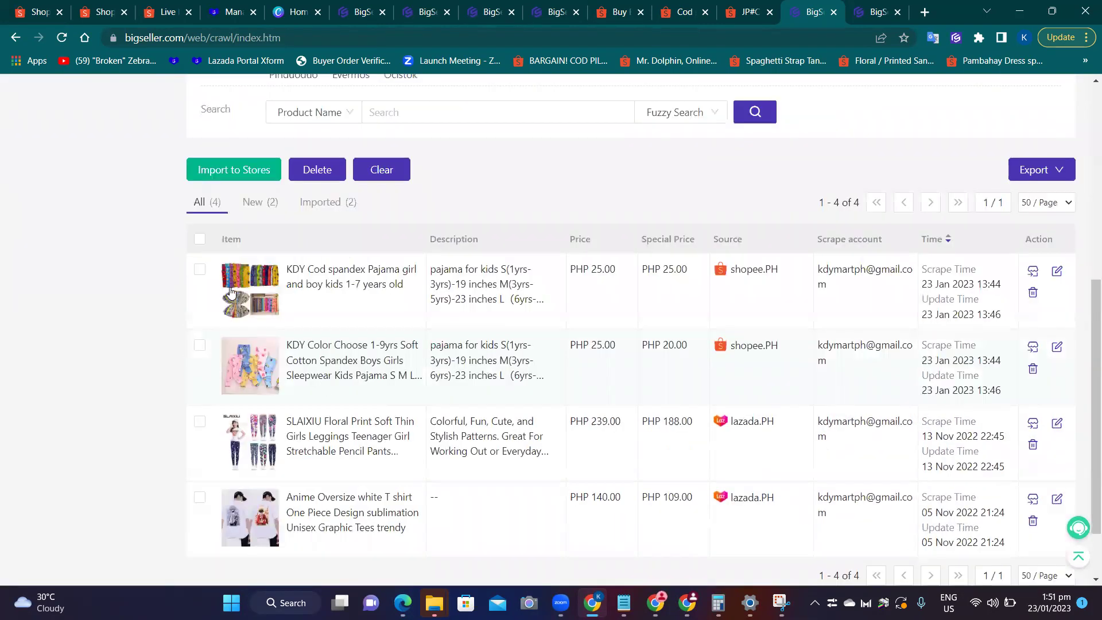
Select the two scraped KDY pajama products and import them as Shopee drafts for the ShopeeKDYMARTPH store.
click(199, 274)
click(200, 382)
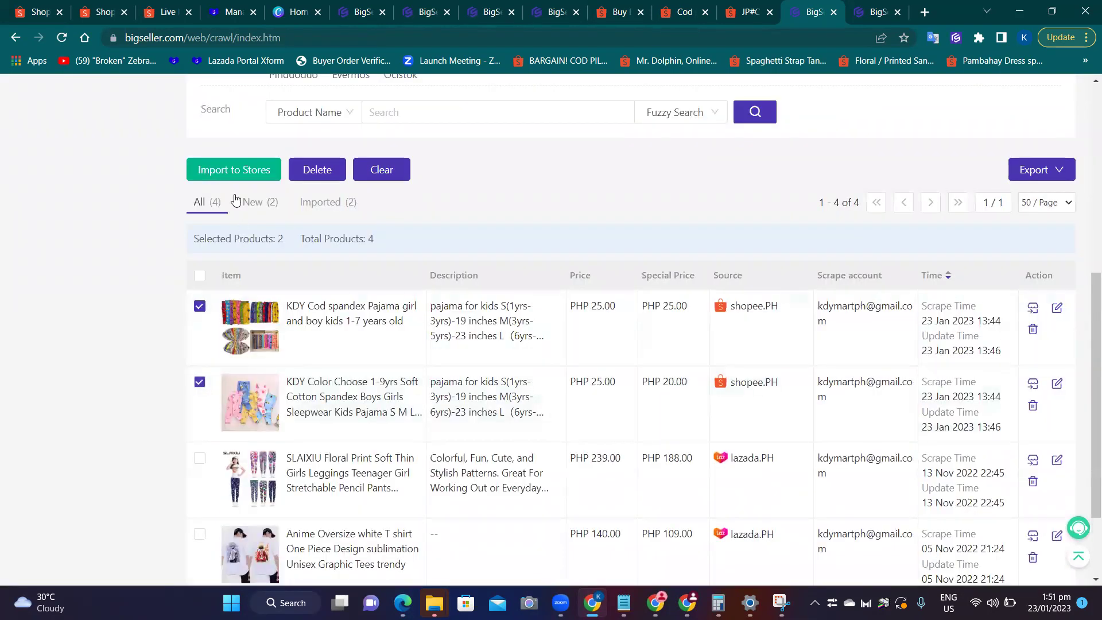
click(235, 172)
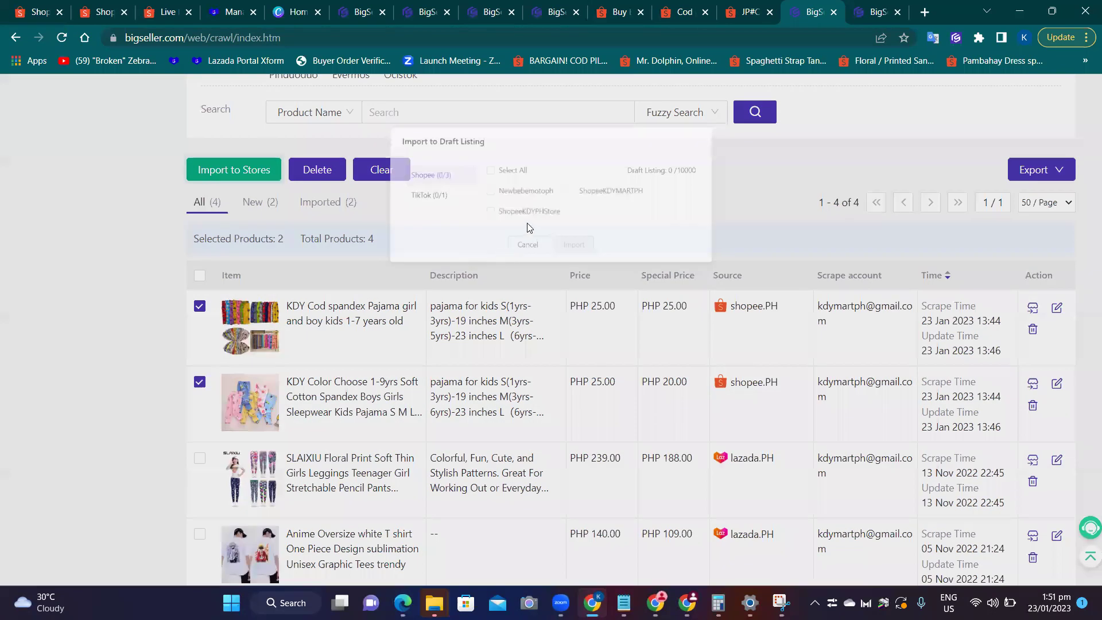
click(580, 189)
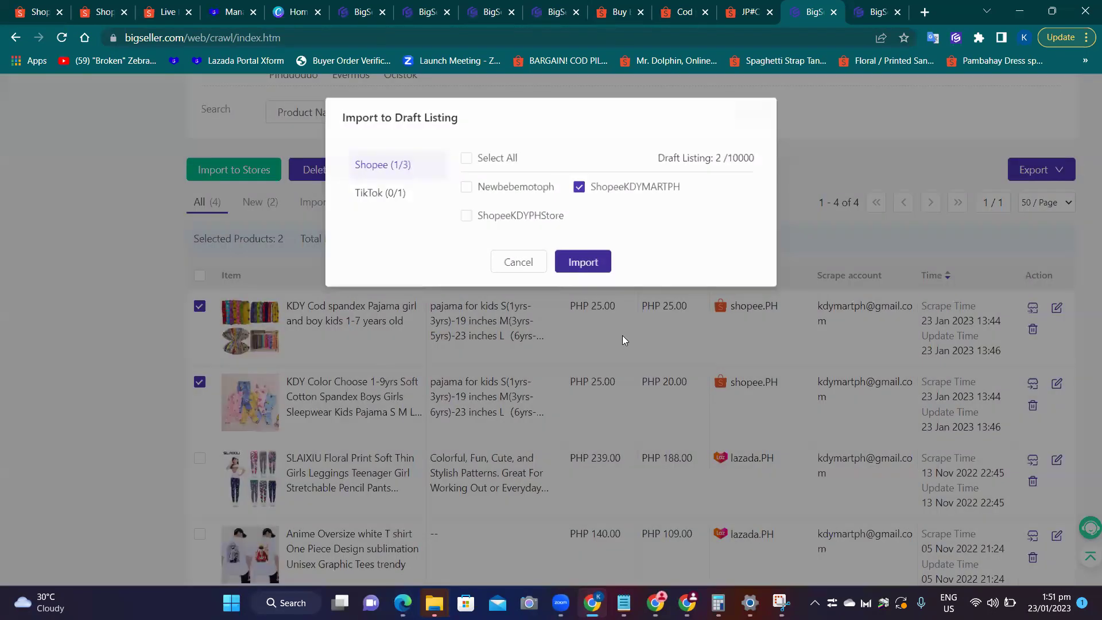
click(588, 266)
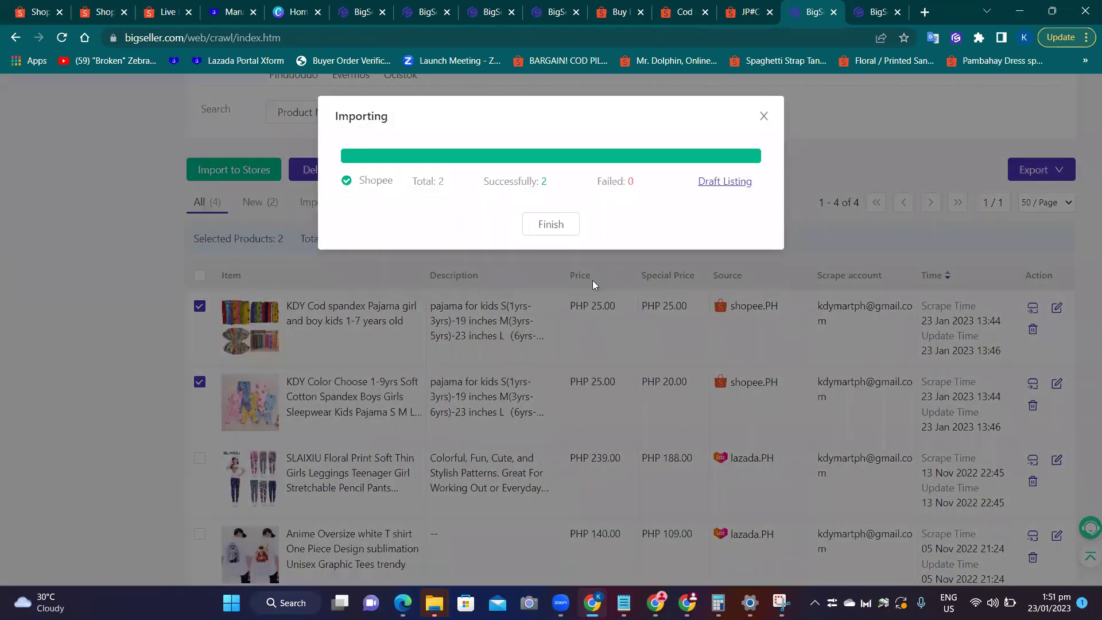
click(551, 223)
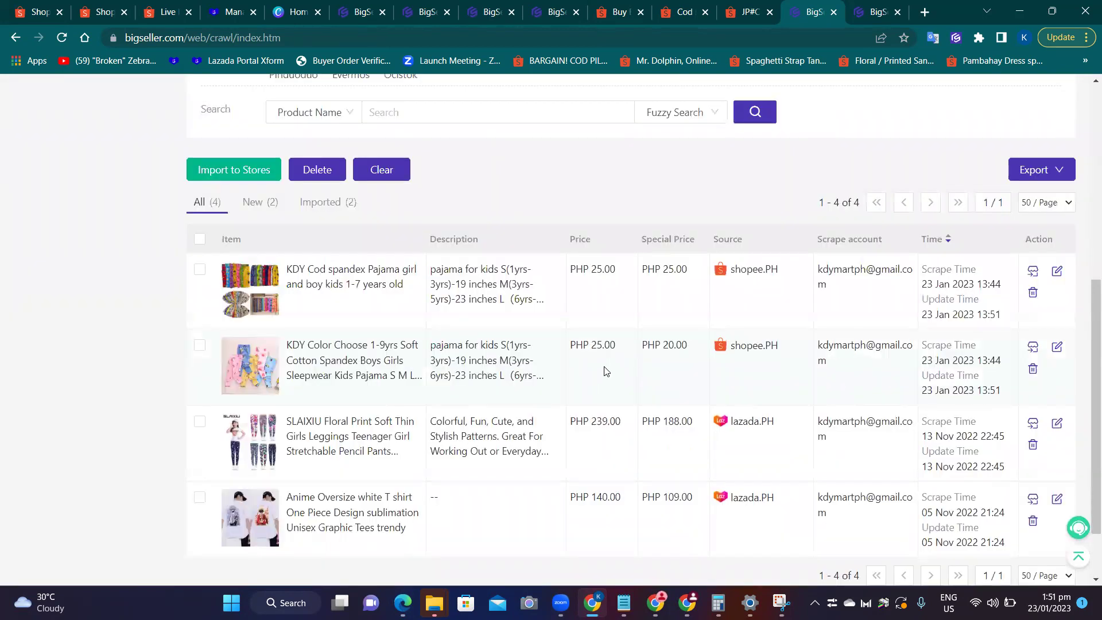
Switch to Shopee Seller Centre and open the store's My Products page in a new tab.
click(26, 5)
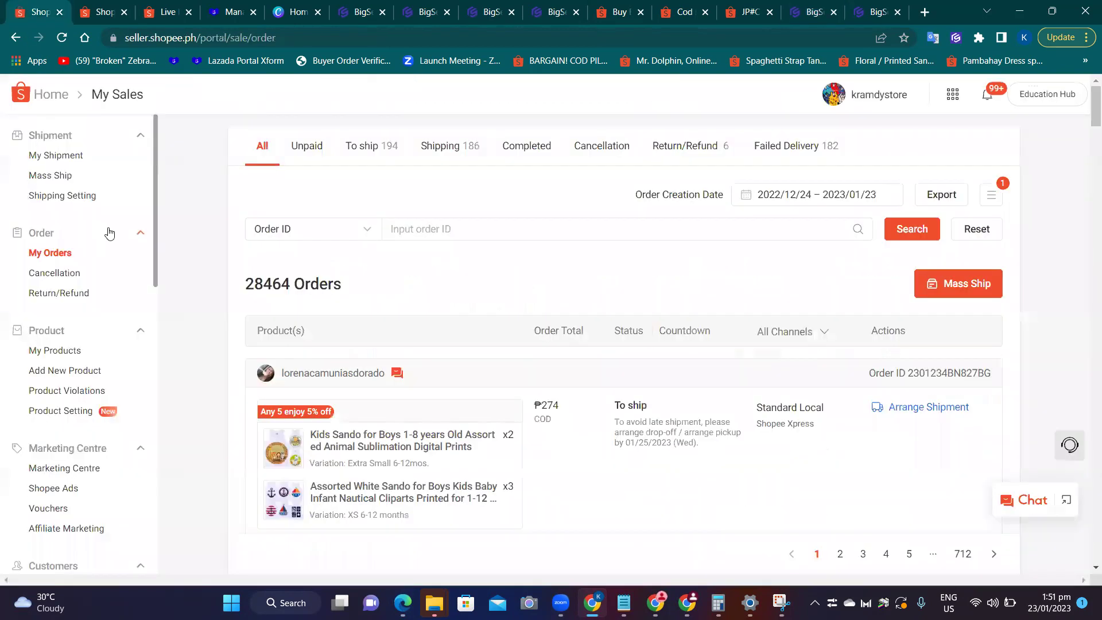
right_click(42, 349)
click(95, 363)
click(868, 94)
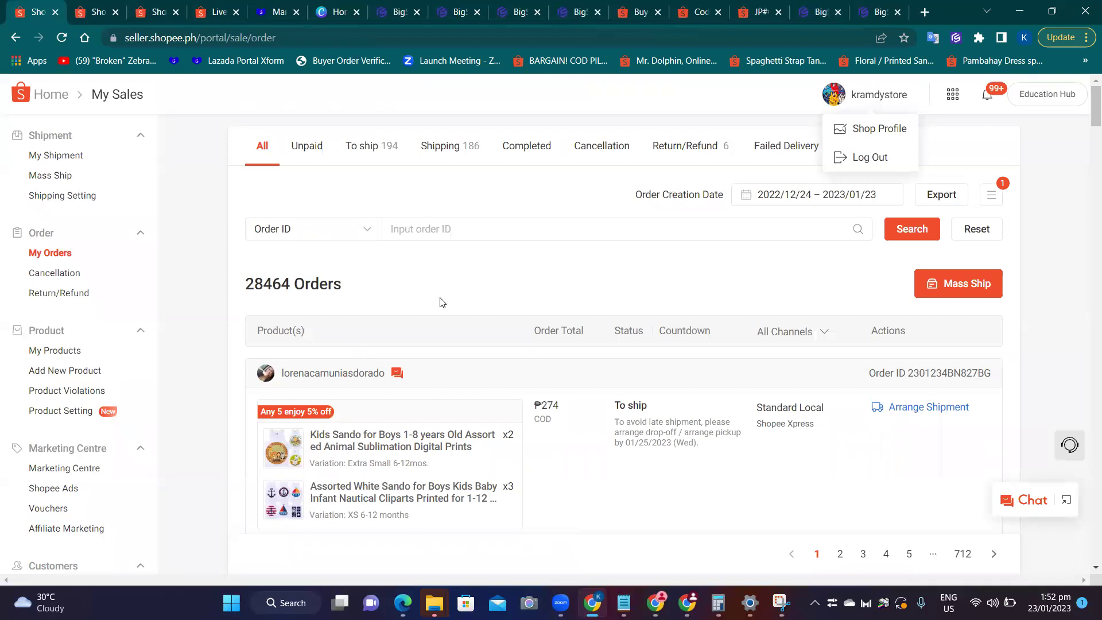
click(99, 7)
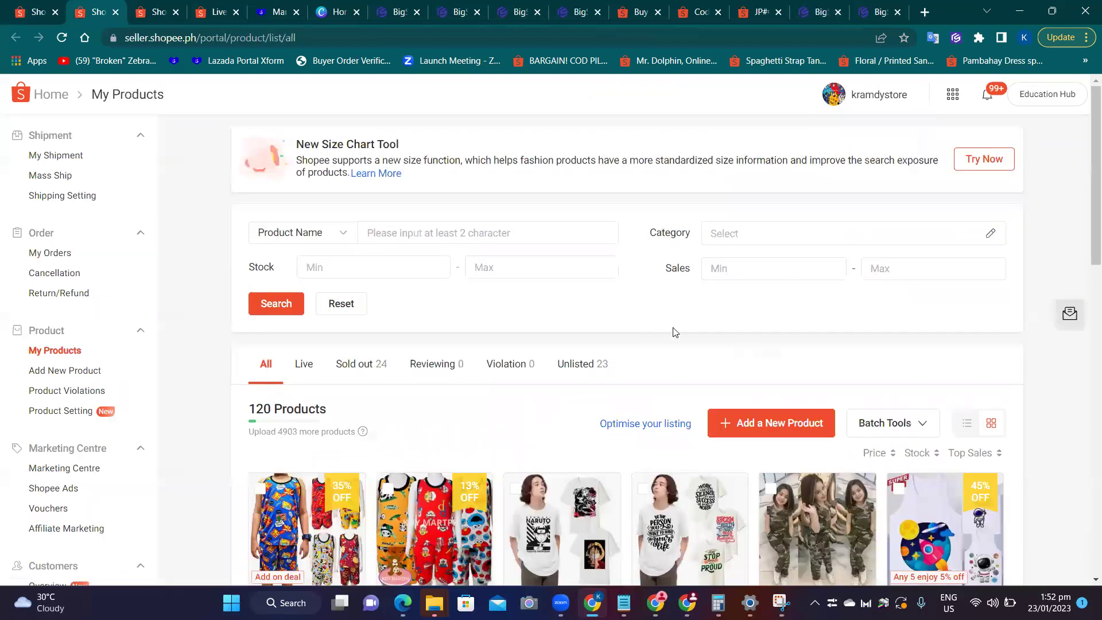
Show 48 products per page in the store's product list and browse the first page to its end.
scroll(675, 333, down, 2)
scroll(880, 335, down, 5)
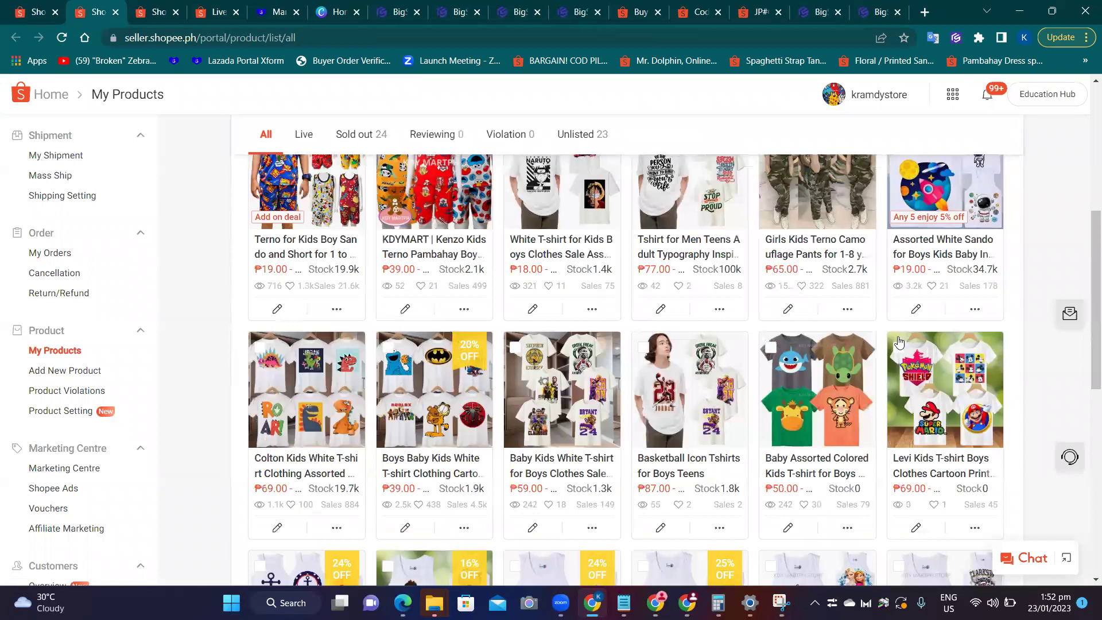
scroll(982, 505, down, 10)
click(970, 497)
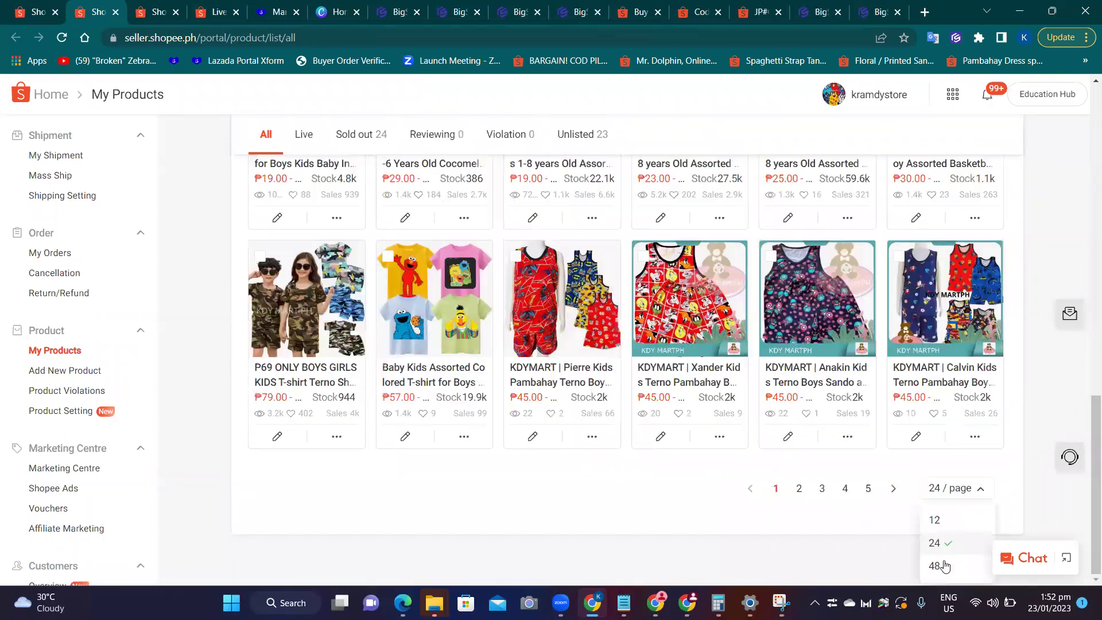
click(937, 563)
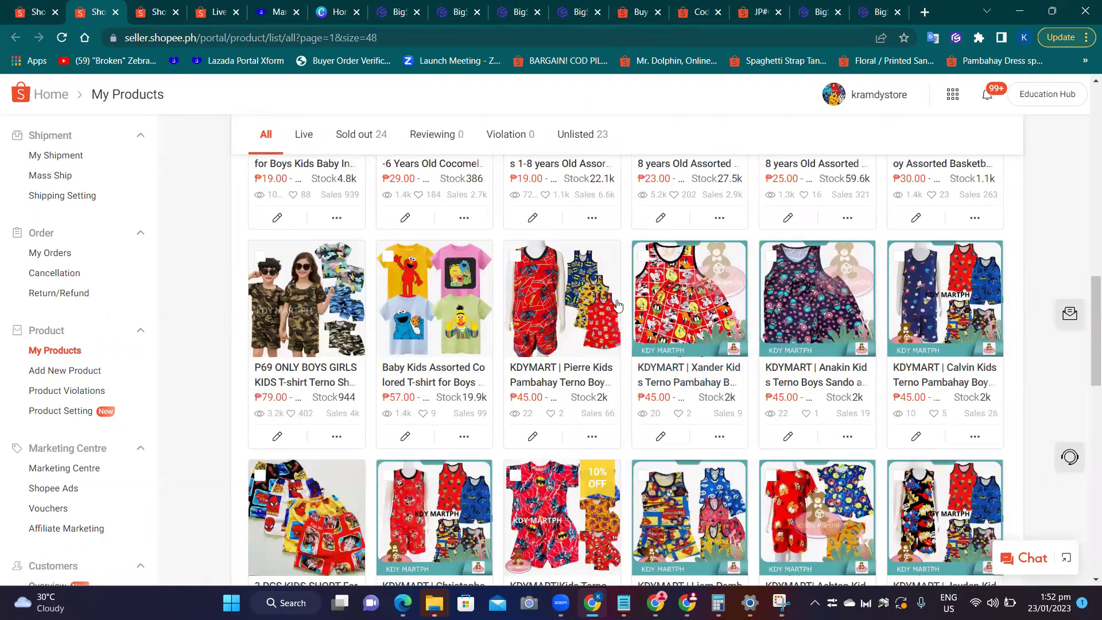
scroll(918, 356, down, 9)
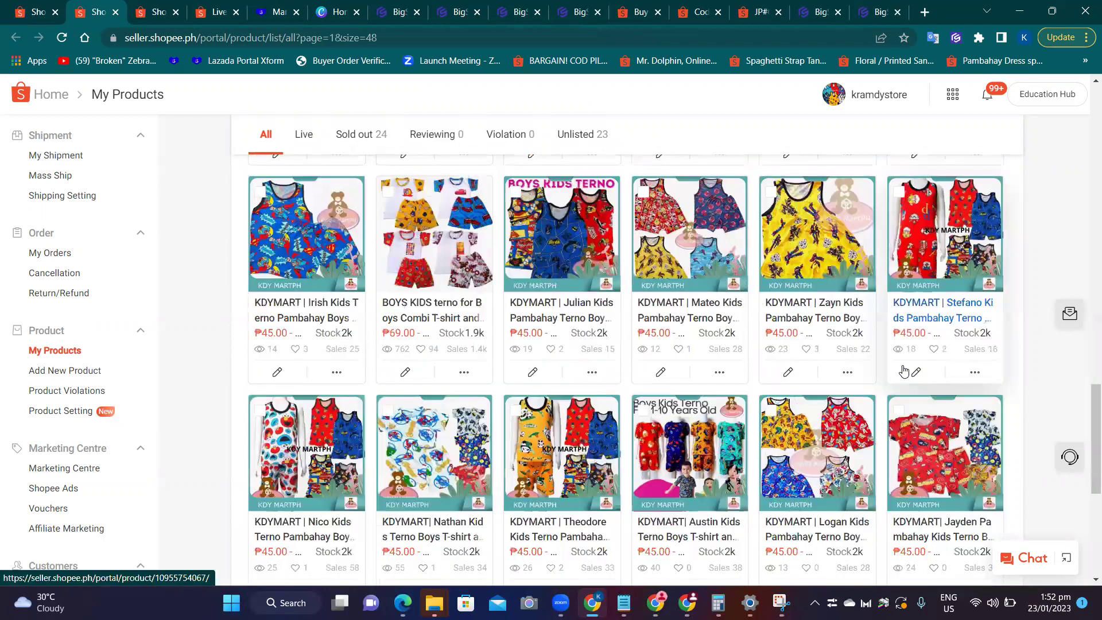
scroll(893, 490, down, 5)
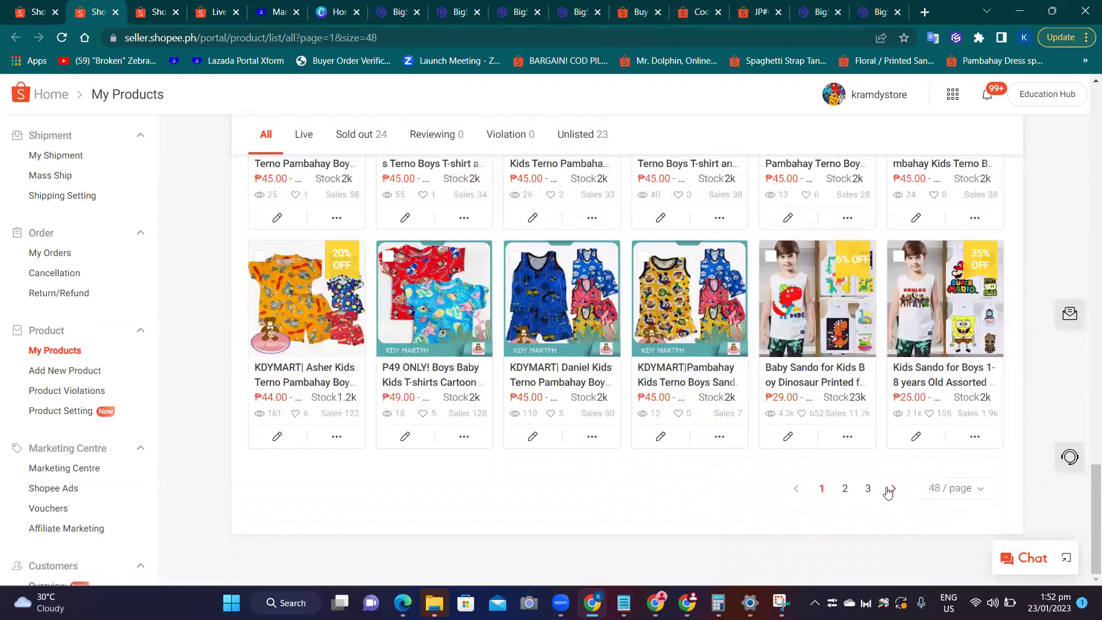
Look through pages 2 and 3 of the store's product list and return to page 1.
click(893, 489)
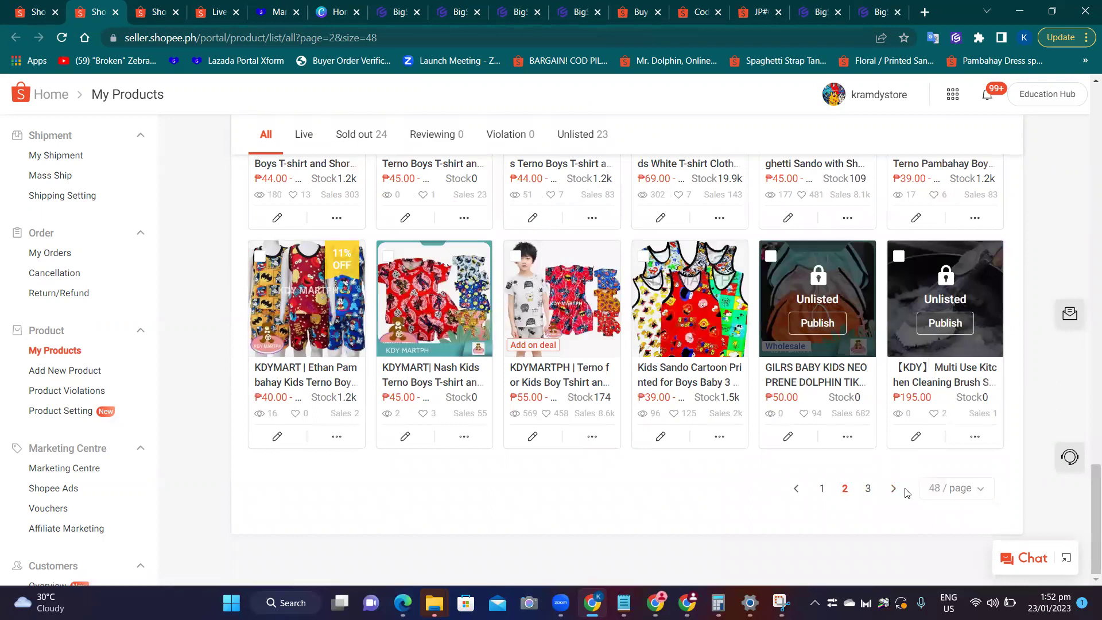
scroll(904, 490, up, 5)
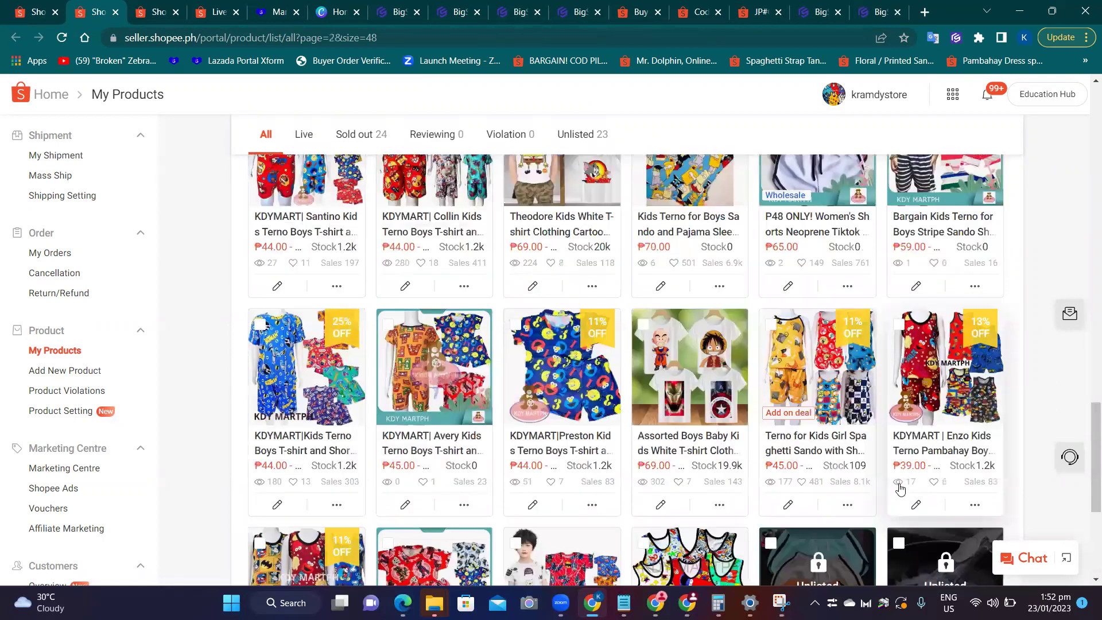
scroll(900, 489, up, 5)
scroll(899, 489, up, 8)
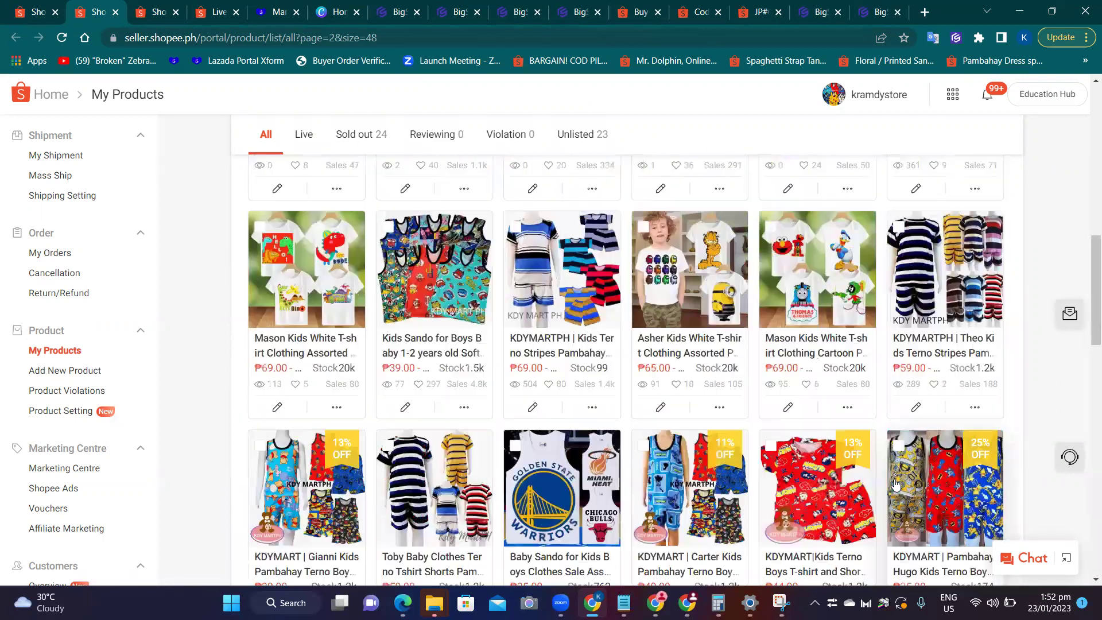
scroll(893, 484, up, 10)
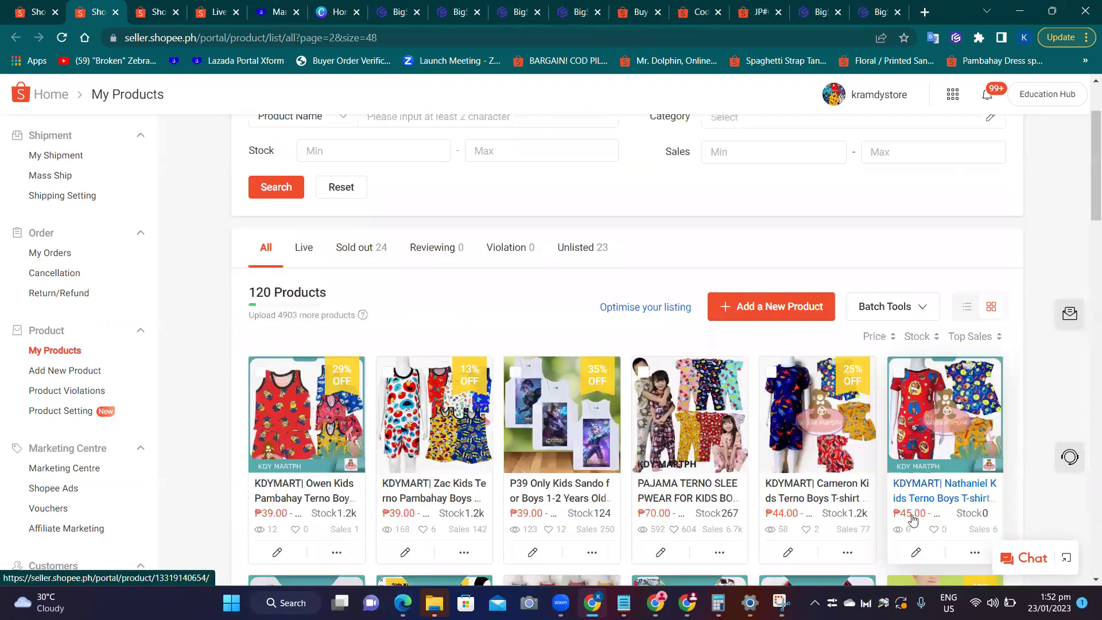
scroll(893, 494, down, 10)
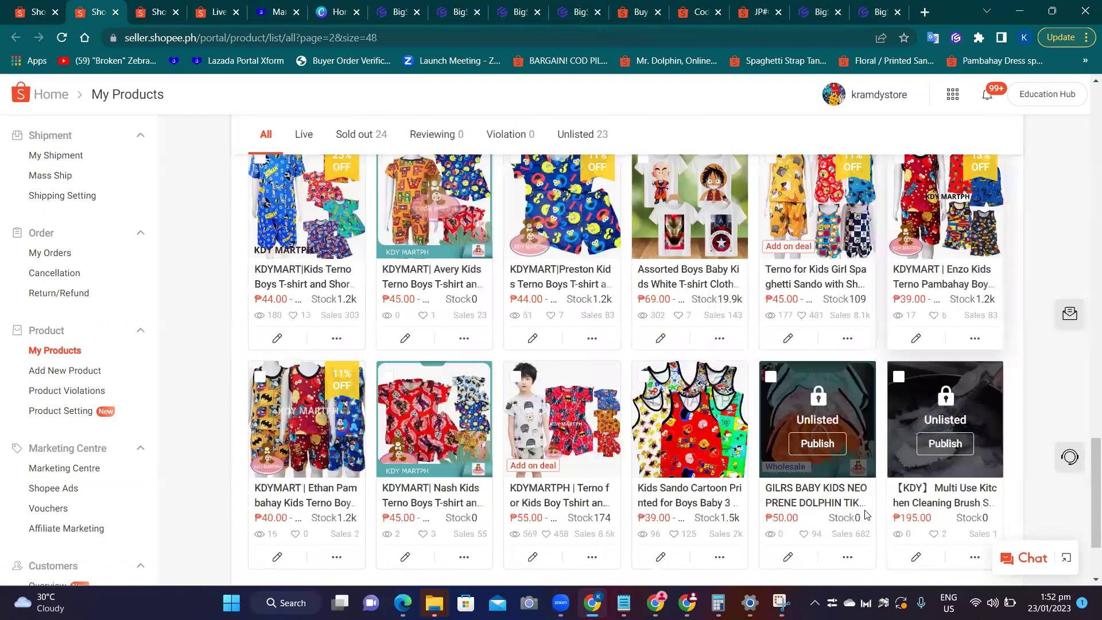
scroll(861, 513, down, 3)
click(867, 489)
scroll(812, 477, up, 1)
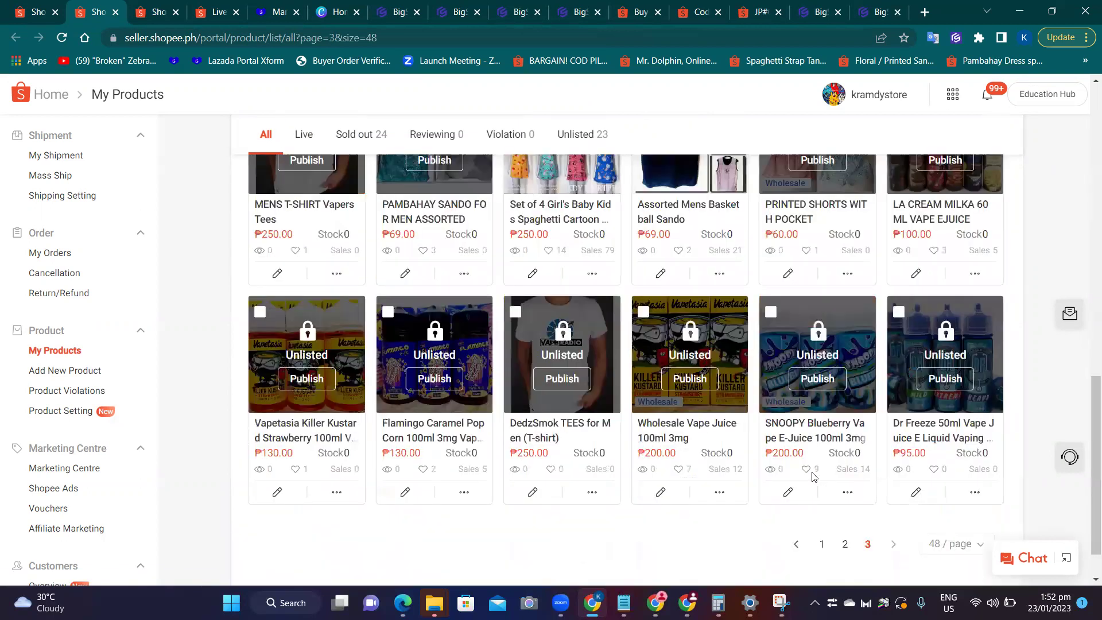
scroll(812, 475, up, 12)
scroll(850, 488, down, 13)
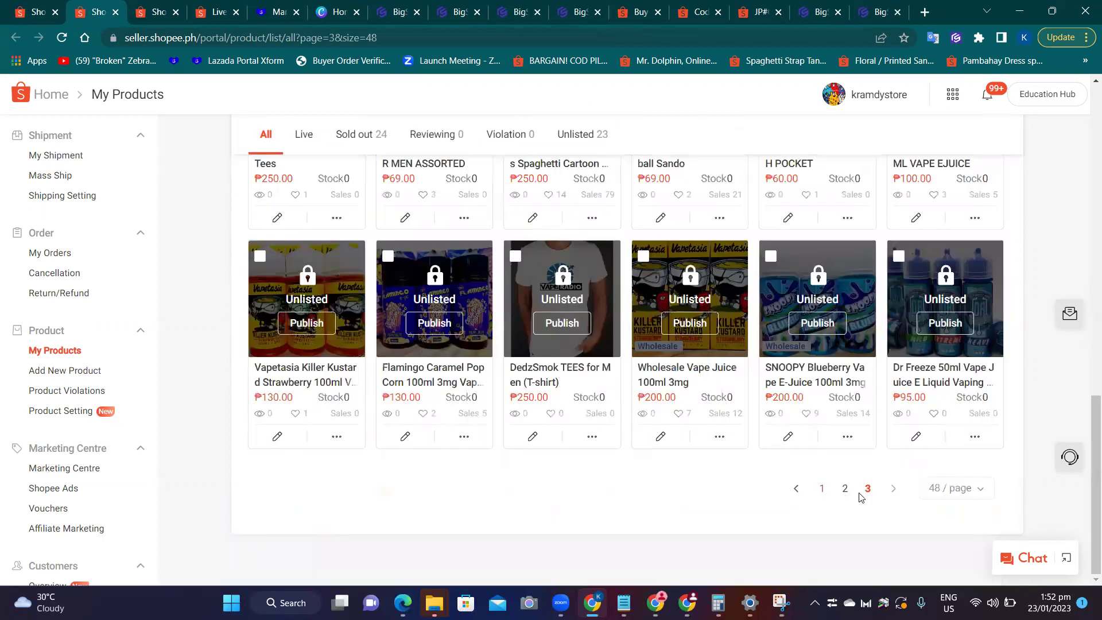
click(822, 489)
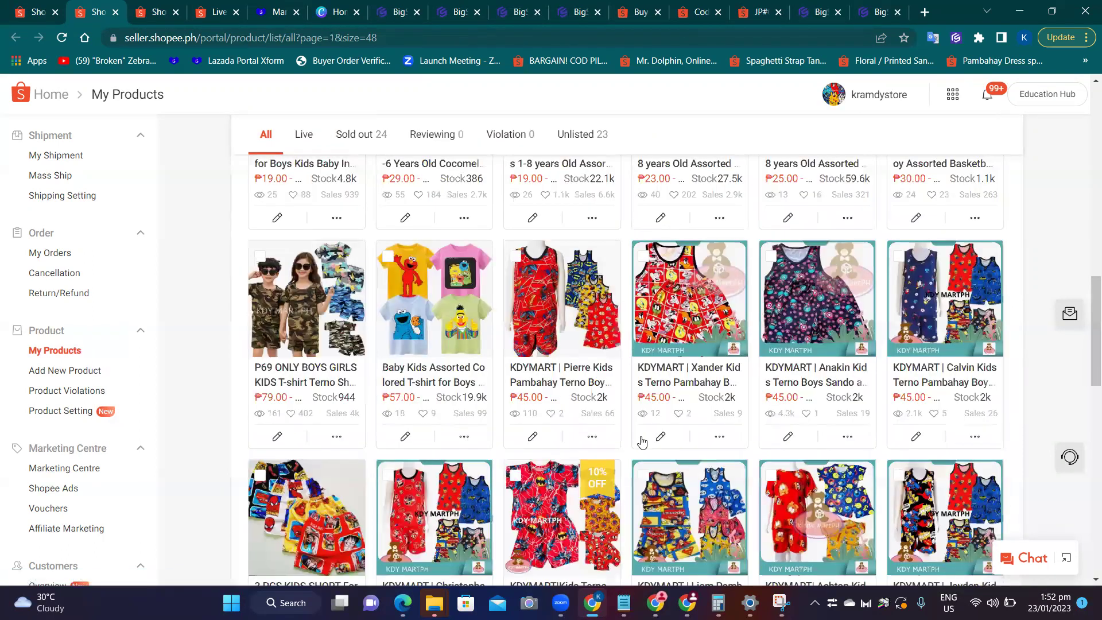
scroll(641, 440, up, 8)
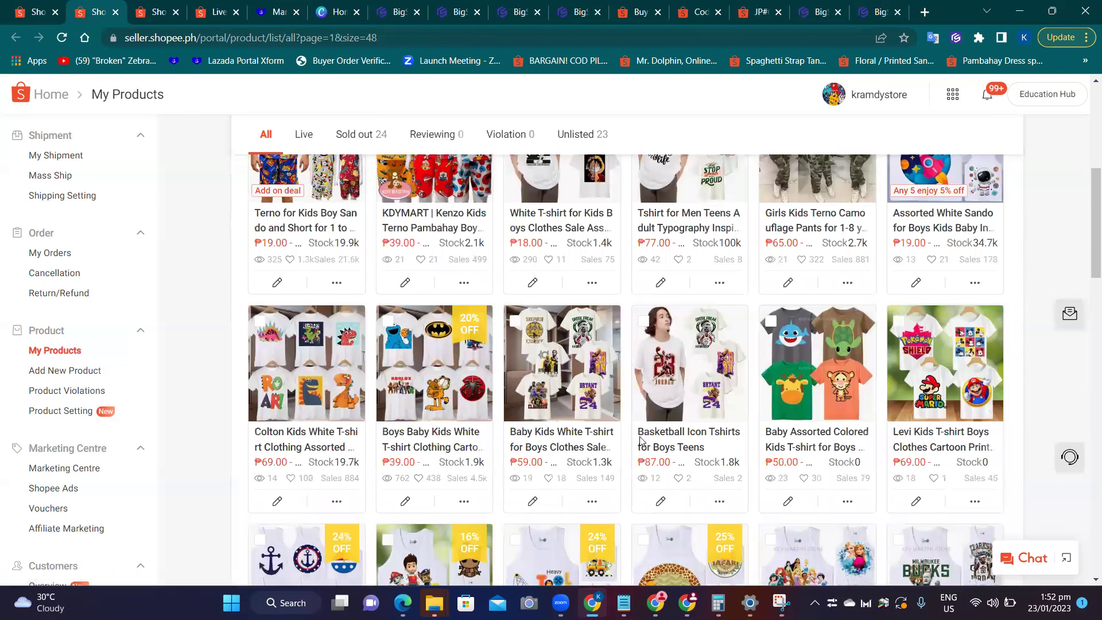
scroll(642, 441, up, 5)
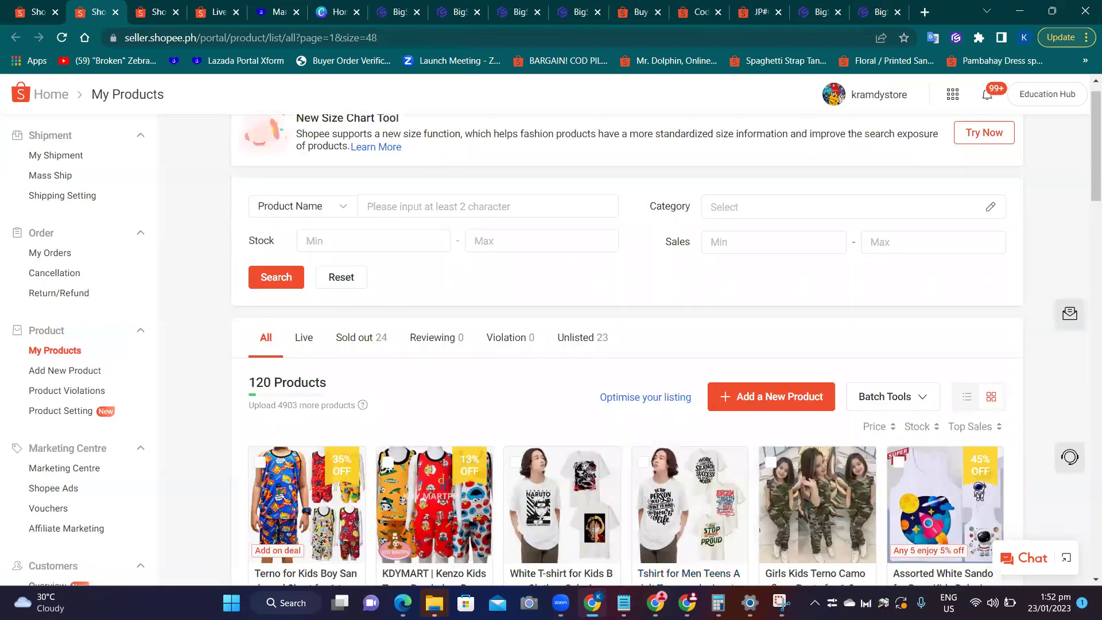
Switch to the BigSeller product scraping page and open the Shopee draft listings.
click(574, 11)
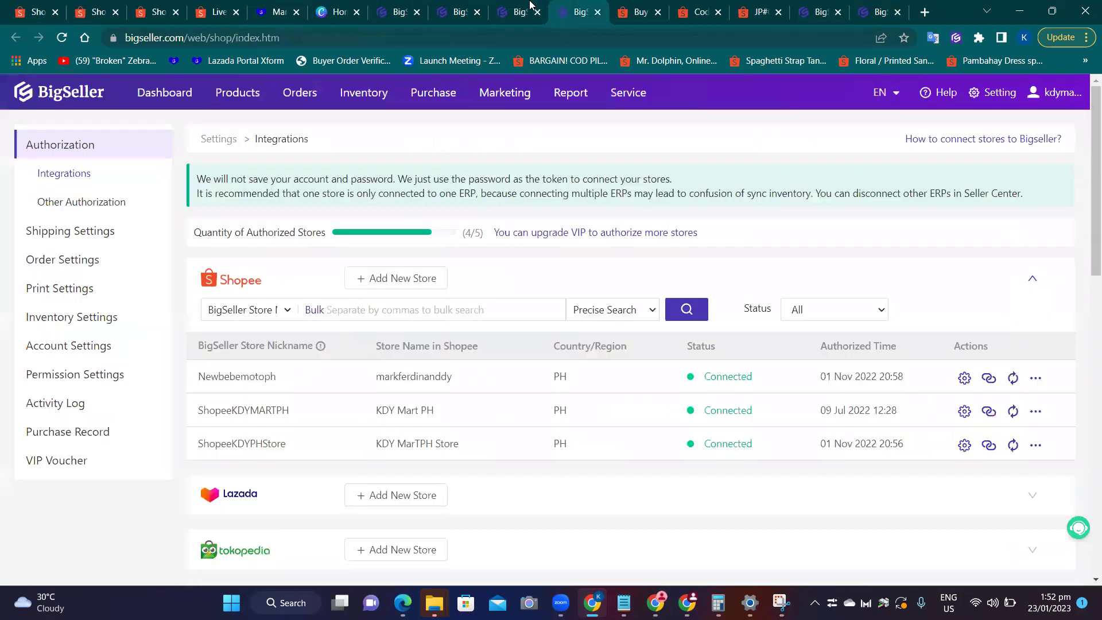
click(519, 11)
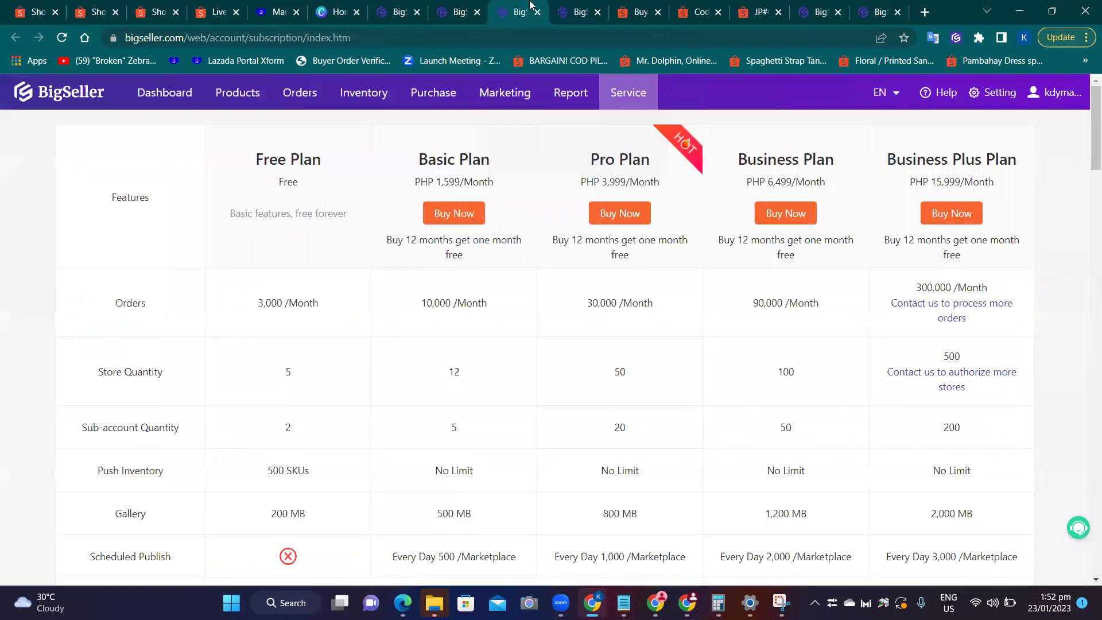
click(460, 7)
click(870, 7)
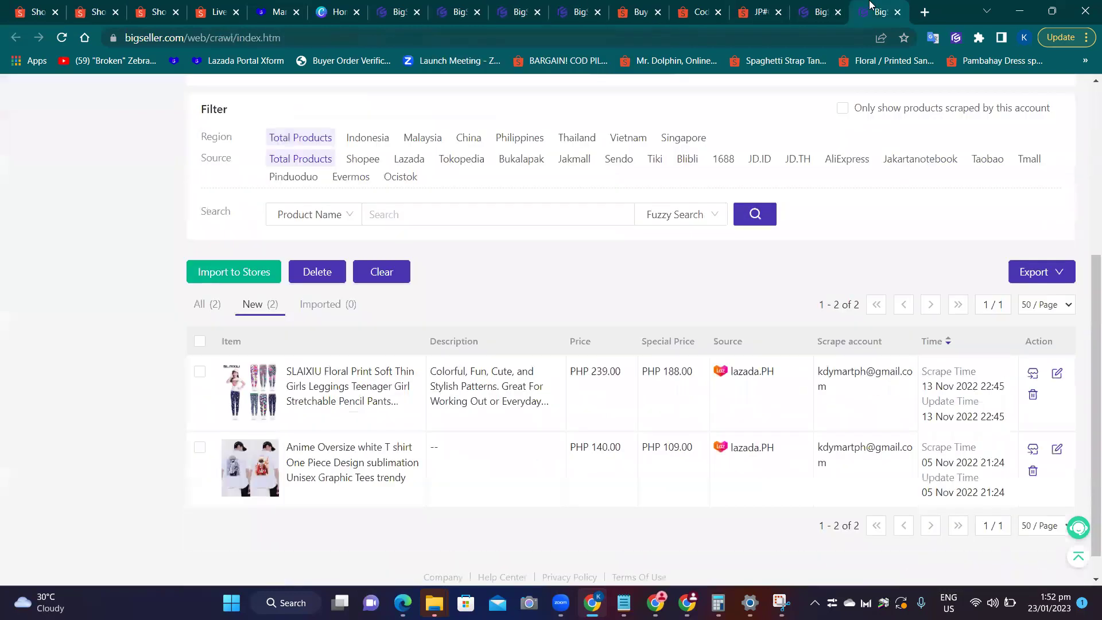
scroll(307, 273, up, 5)
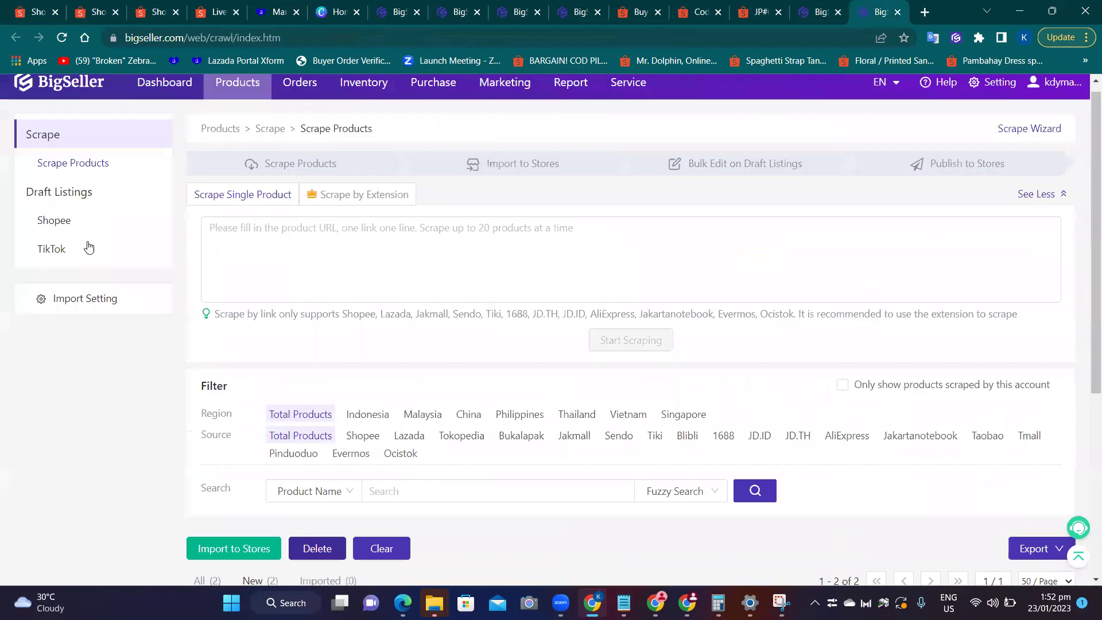
click(54, 231)
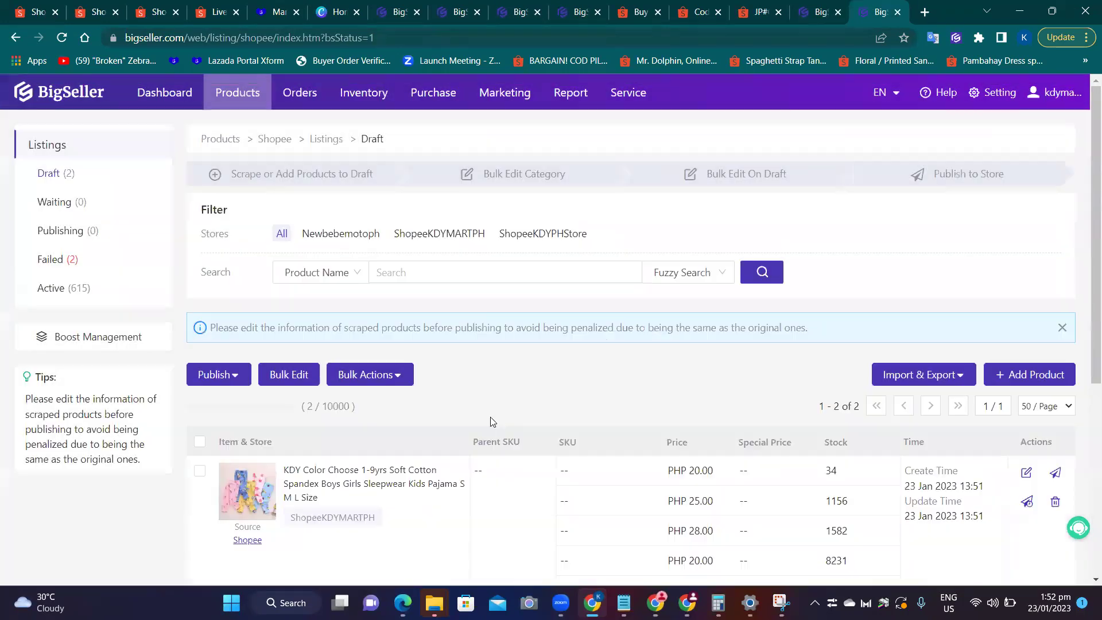
Try to publish both Shopee draft listings immediately and dismiss the result.
scroll(132, 331, down, 3)
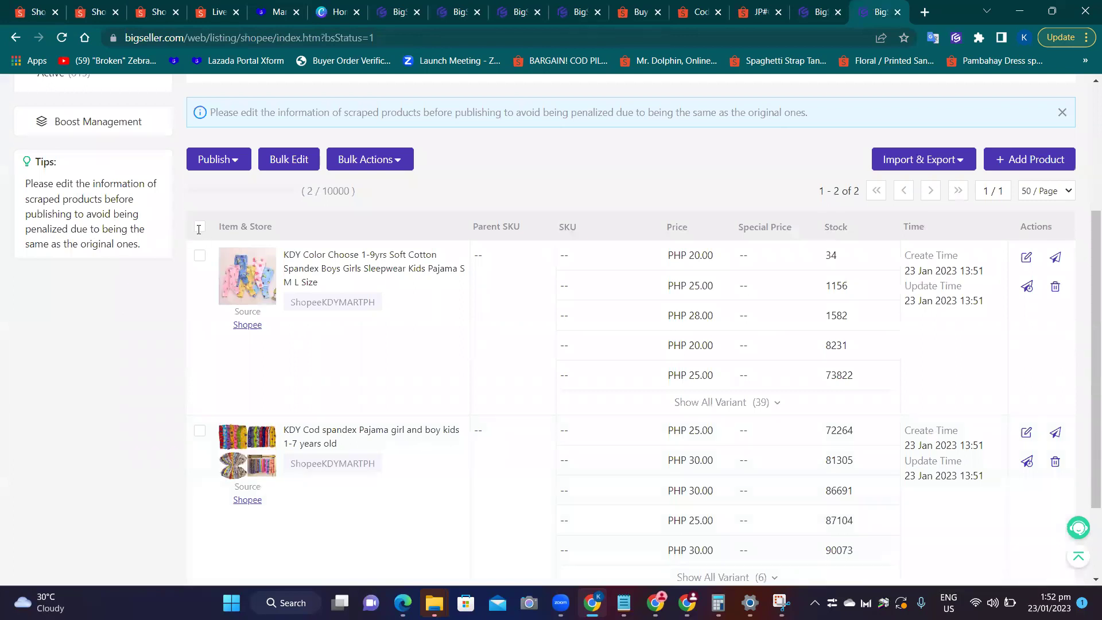
click(199, 226)
click(218, 161)
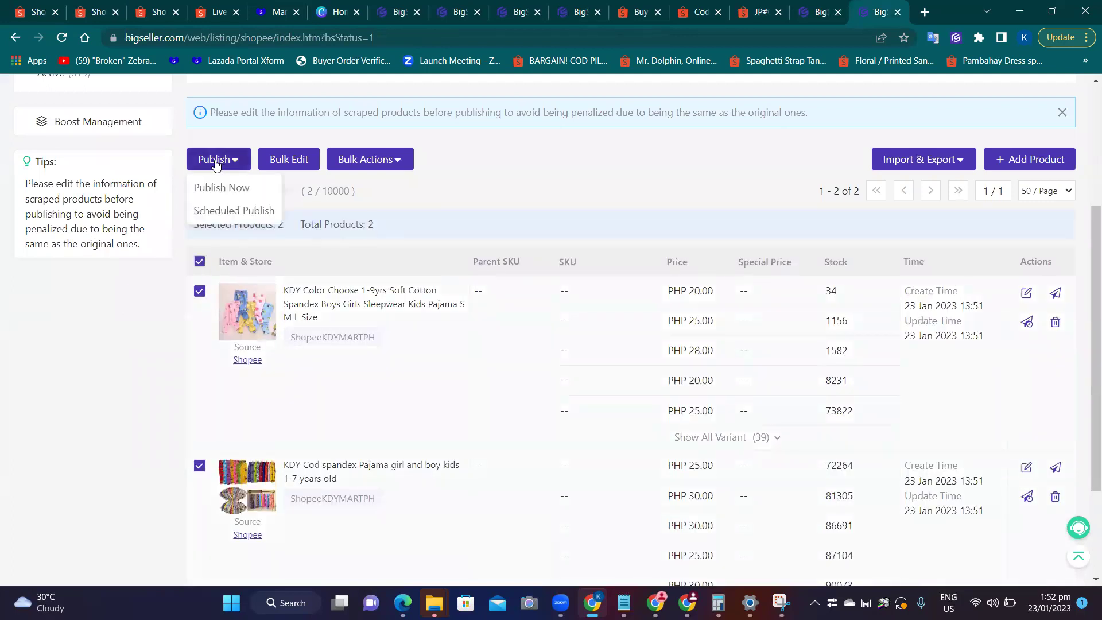
click(219, 188)
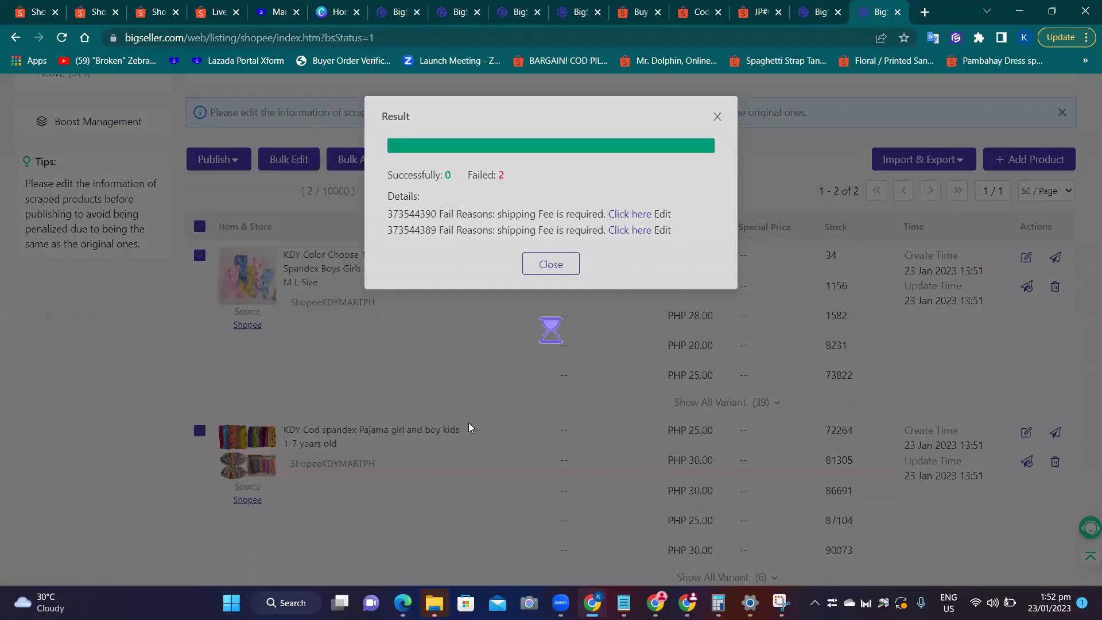
click(469, 429)
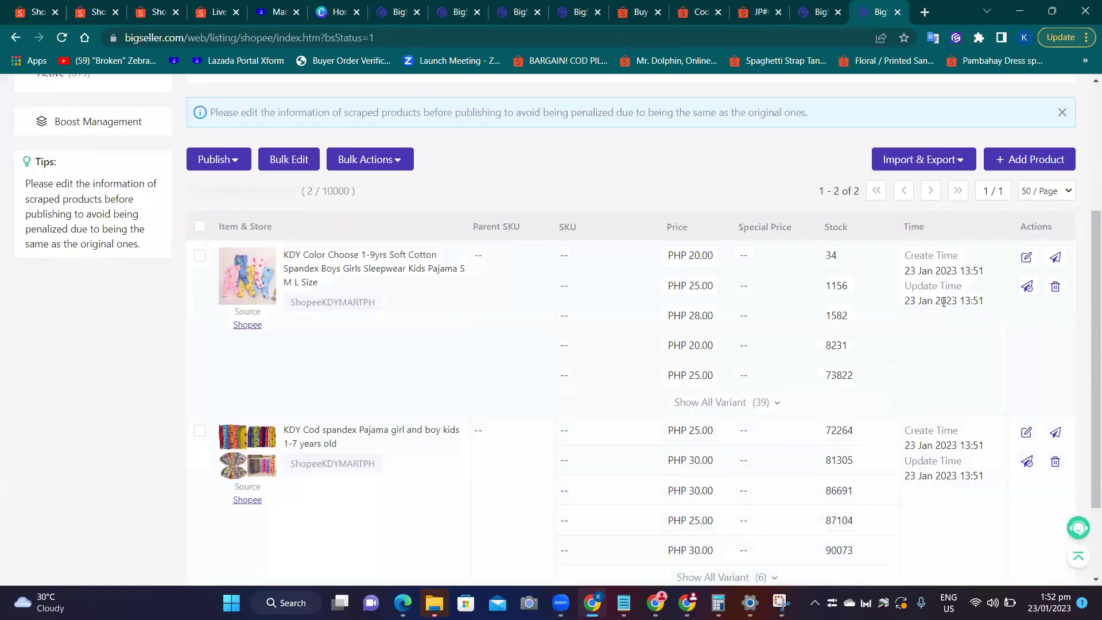
Open the Shopee listings that failed to publish and check their fail reasons.
scroll(942, 359, up, 1)
click(38, 151)
scroll(173, 367, down, 1)
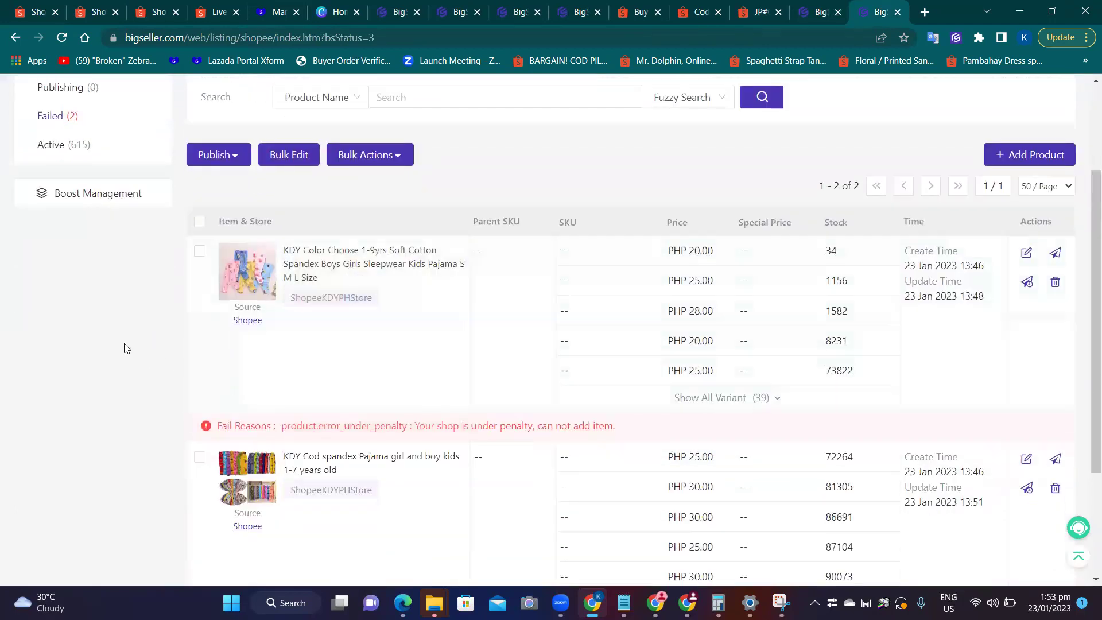
Return to the Shopee drafts and open the "KDY Color Choose 1-9yrs Soft Cotton Spandex" pajama listing for bulk editing.
scroll(104, 341, up, 3)
click(49, 174)
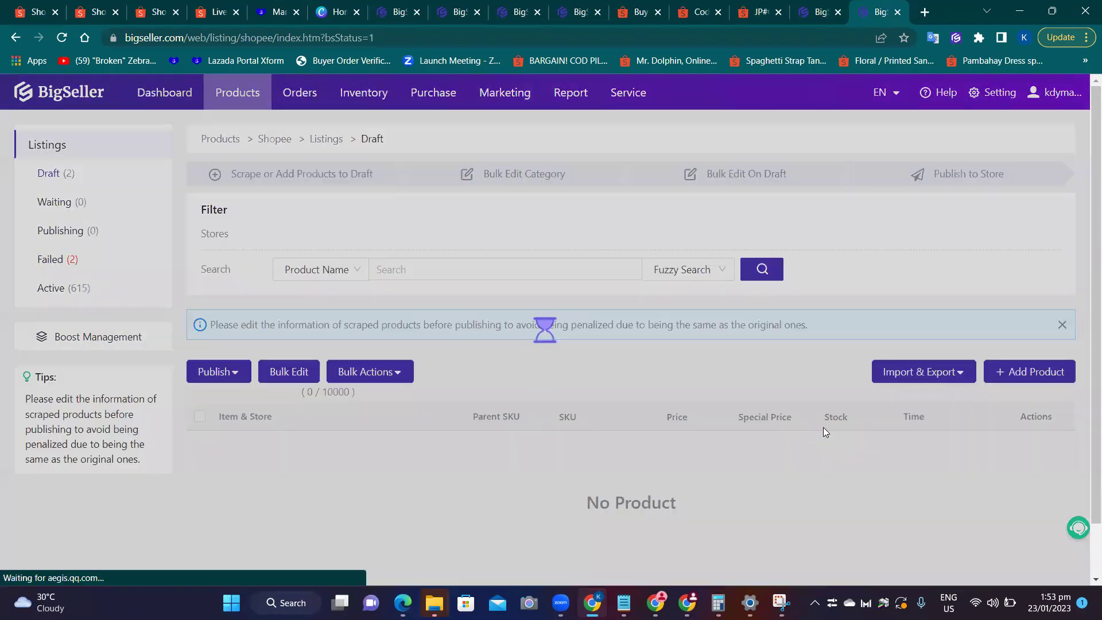
scroll(825, 423, down, 3)
click(199, 256)
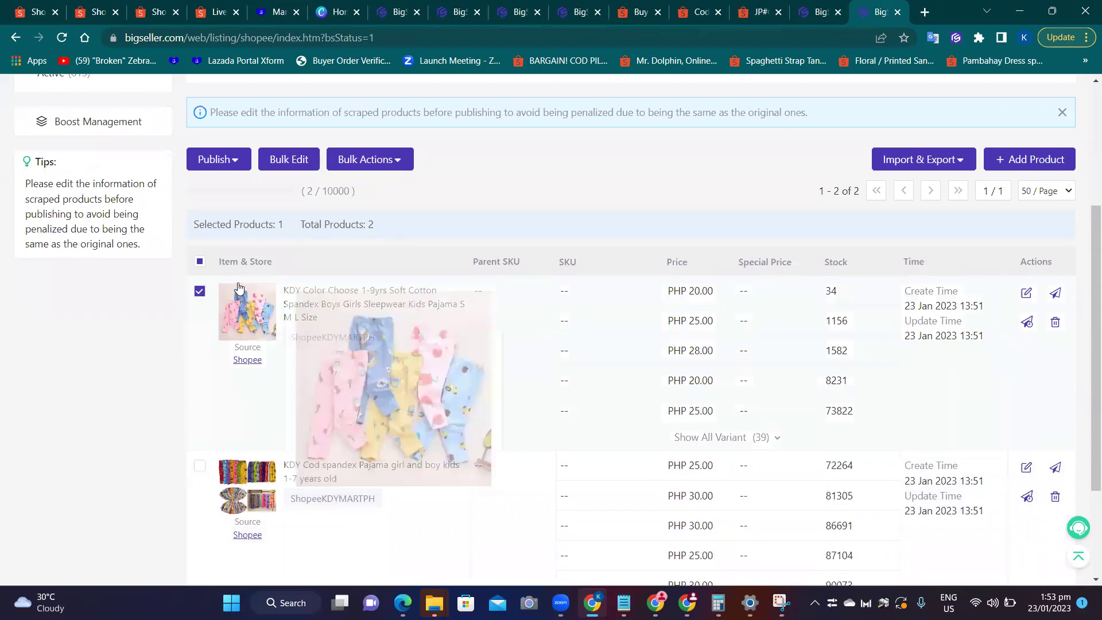
click(294, 163)
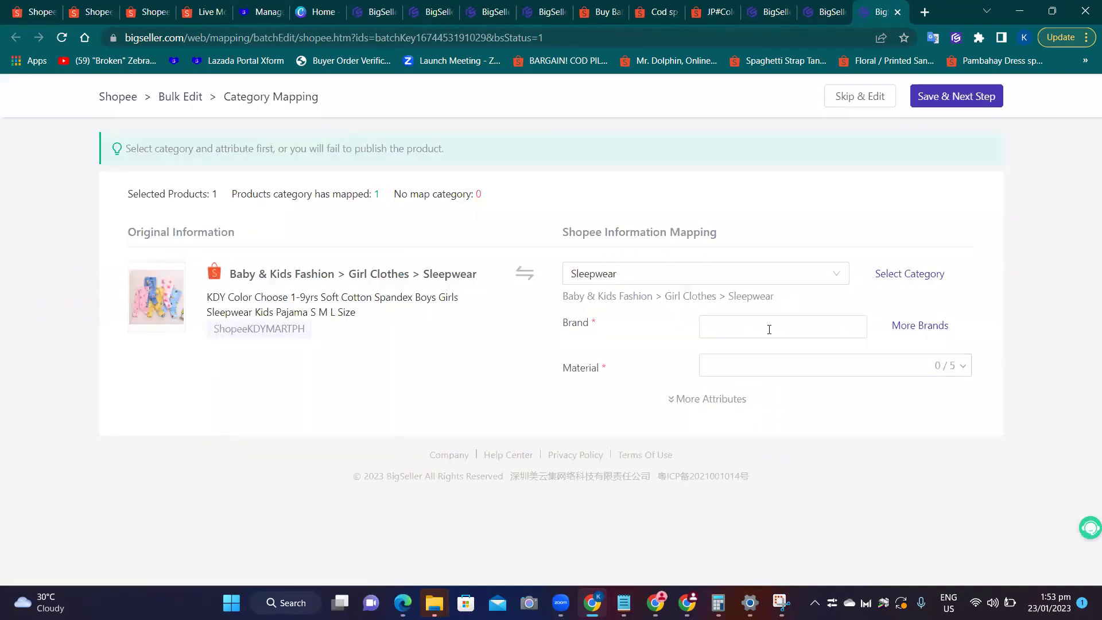
Set the pajama listing's brand to NoBrand and its material to the custom value spandex.
click(769, 330)
click(918, 332)
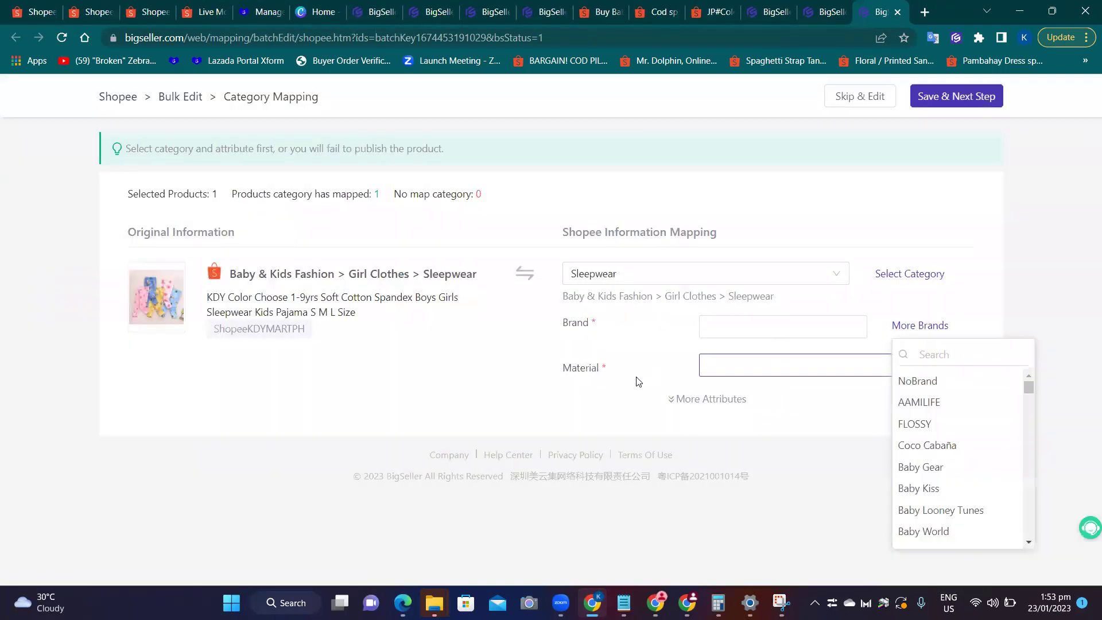
click(895, 382)
click(761, 367)
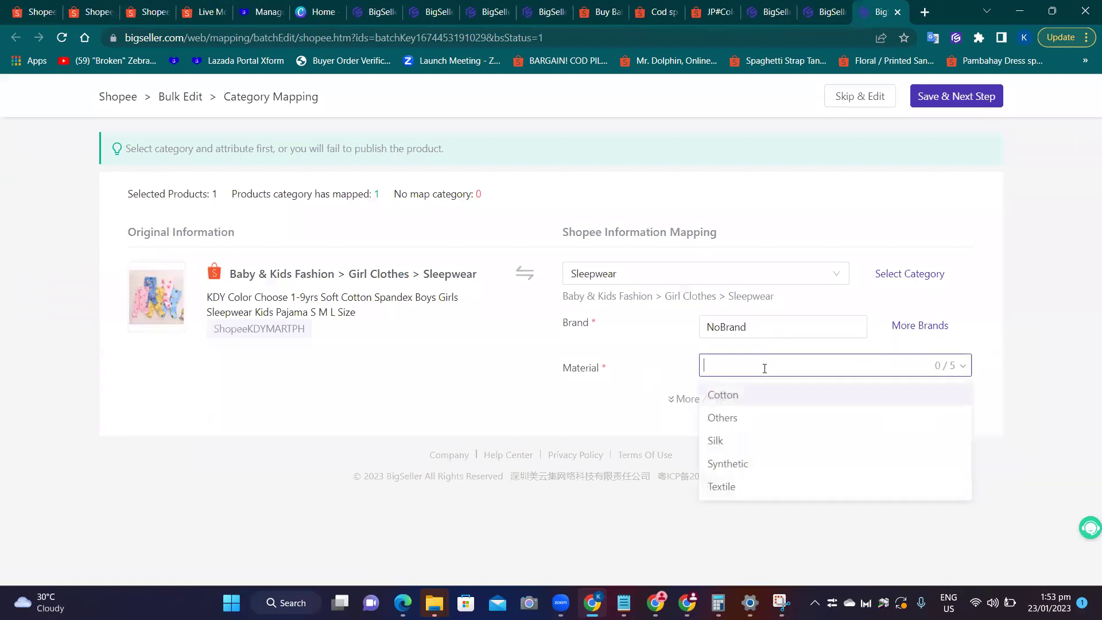
text(spandex)
click(765, 397)
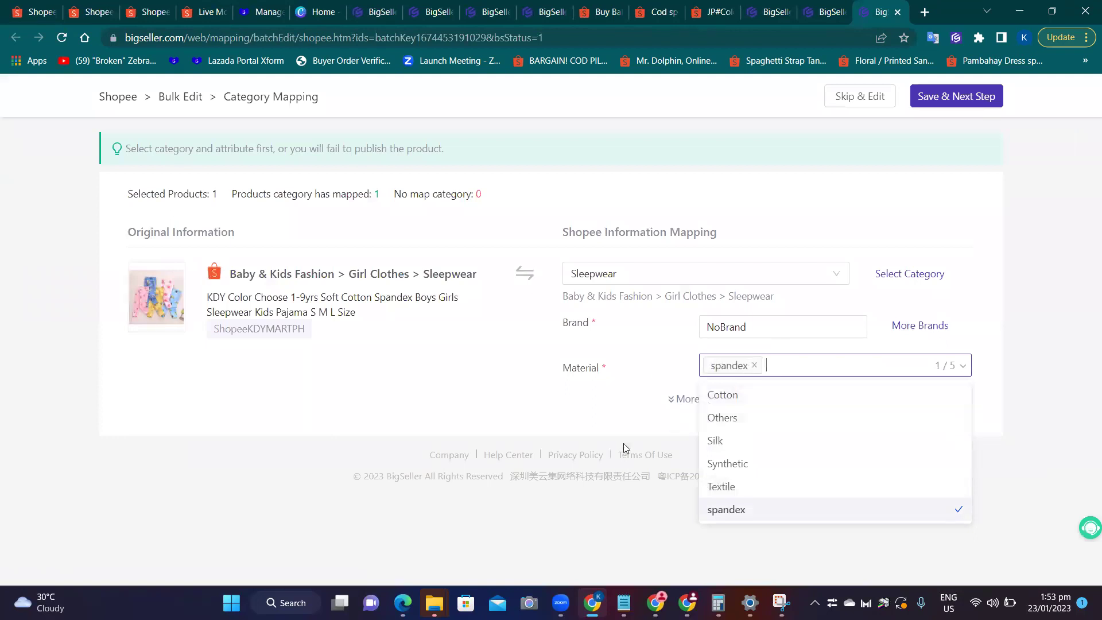
click(650, 444)
Show the additional attributes and set the pattern to Animal Prints and Graphic.
click(689, 398)
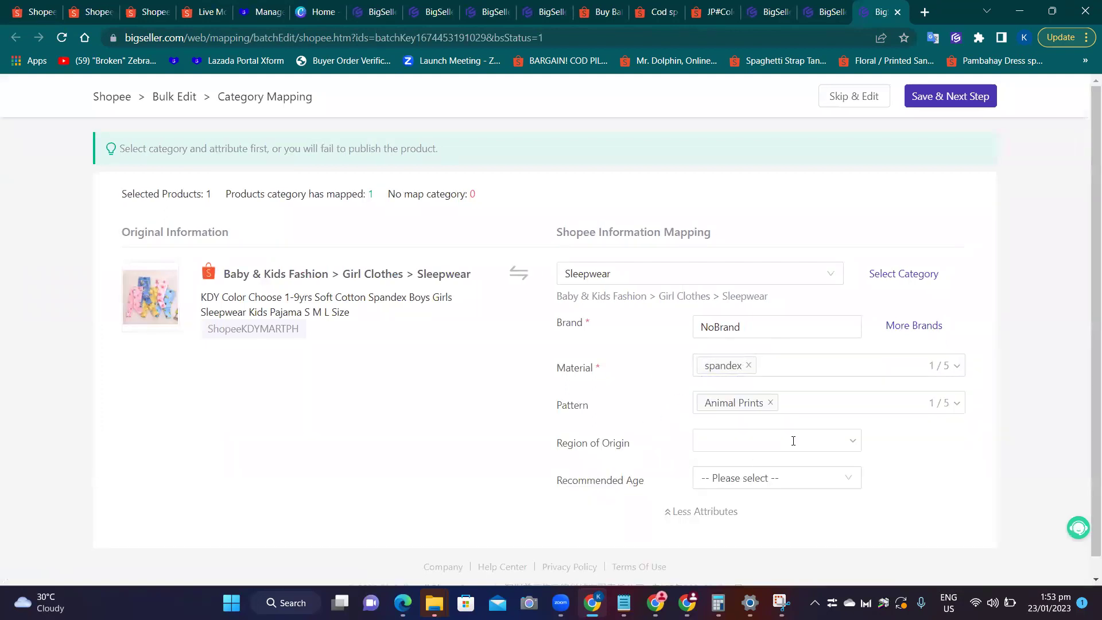
click(826, 412)
click(724, 501)
click(653, 452)
Set the listing's region of origin to Others.
click(714, 442)
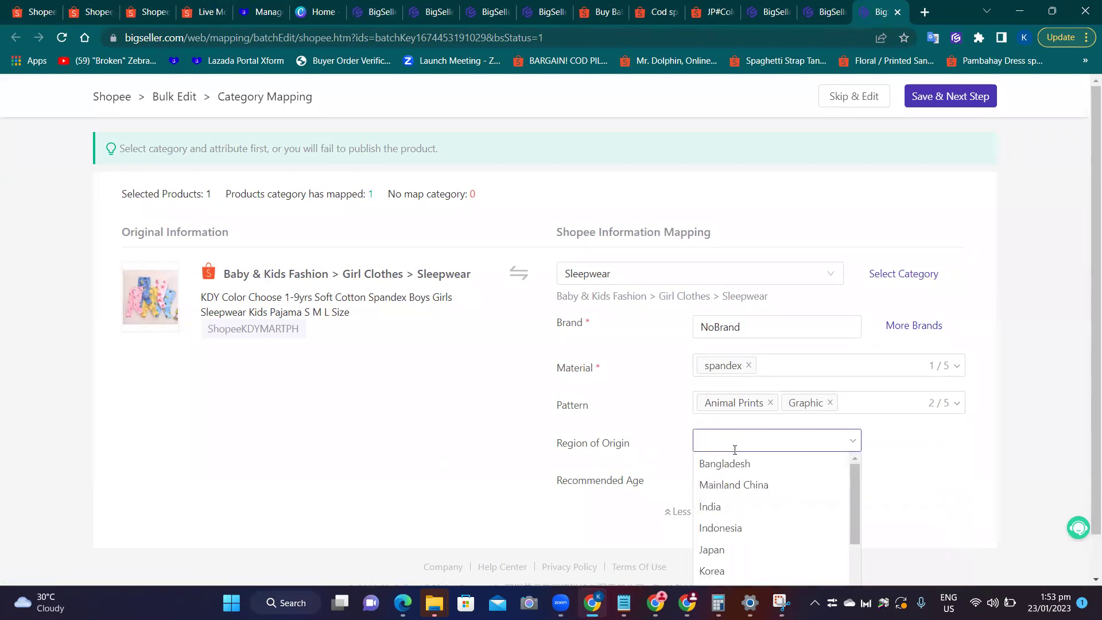
scroll(781, 535, down, 5)
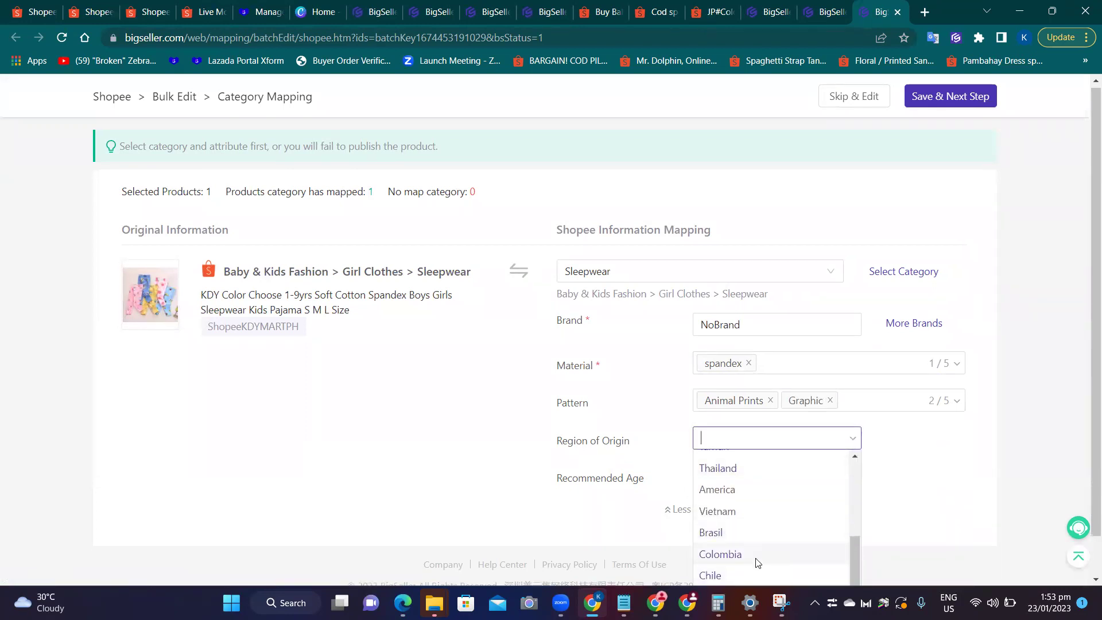
scroll(758, 563, down, 1)
scroll(755, 542, up, 3)
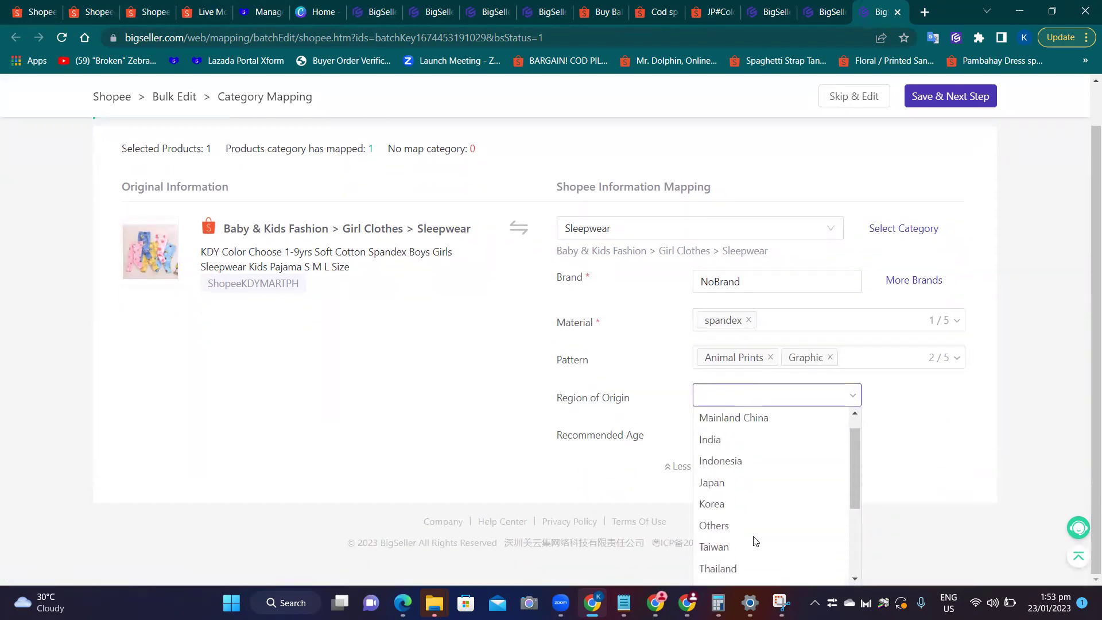
click(715, 524)
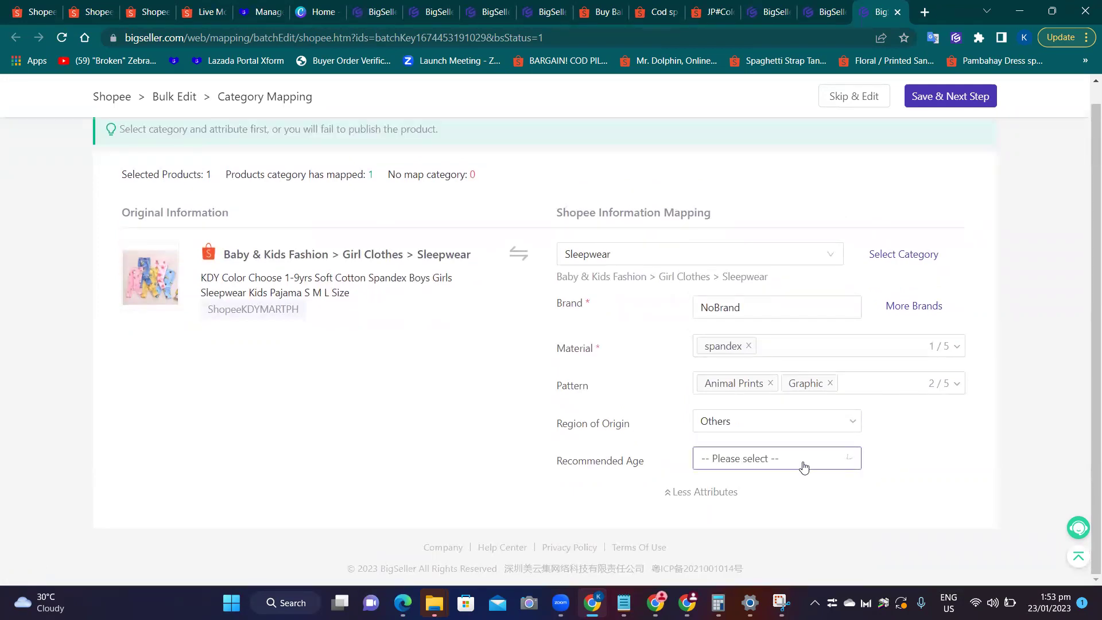
Set the recommended age to 8 - 9 years, save the category mapping and continue to the bulk edit table.
click(803, 465)
scroll(767, 414, down, 1)
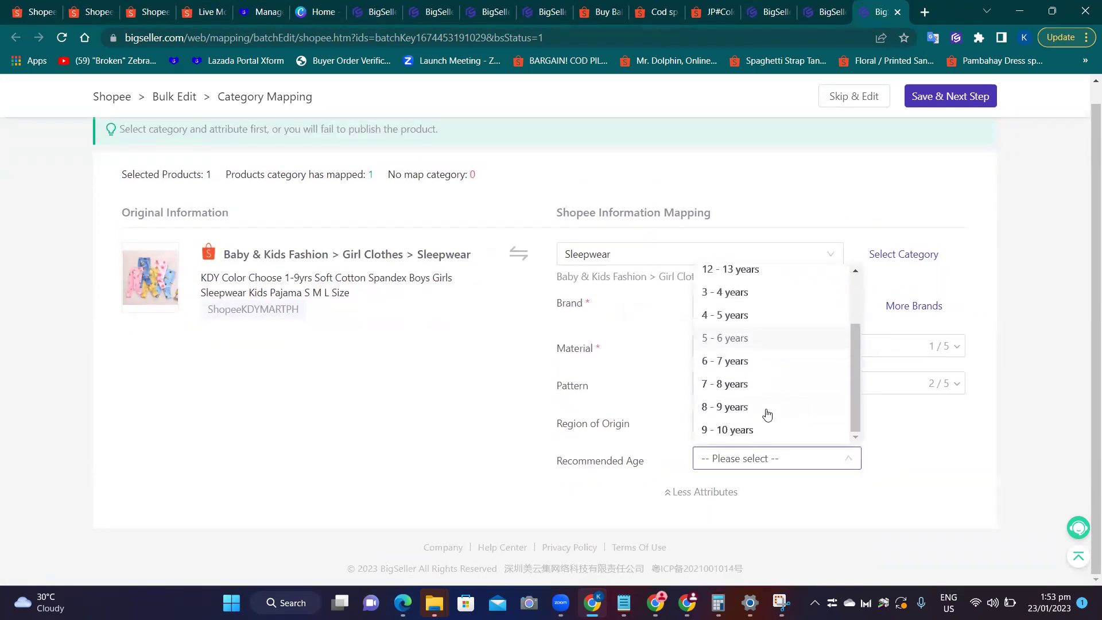
click(746, 407)
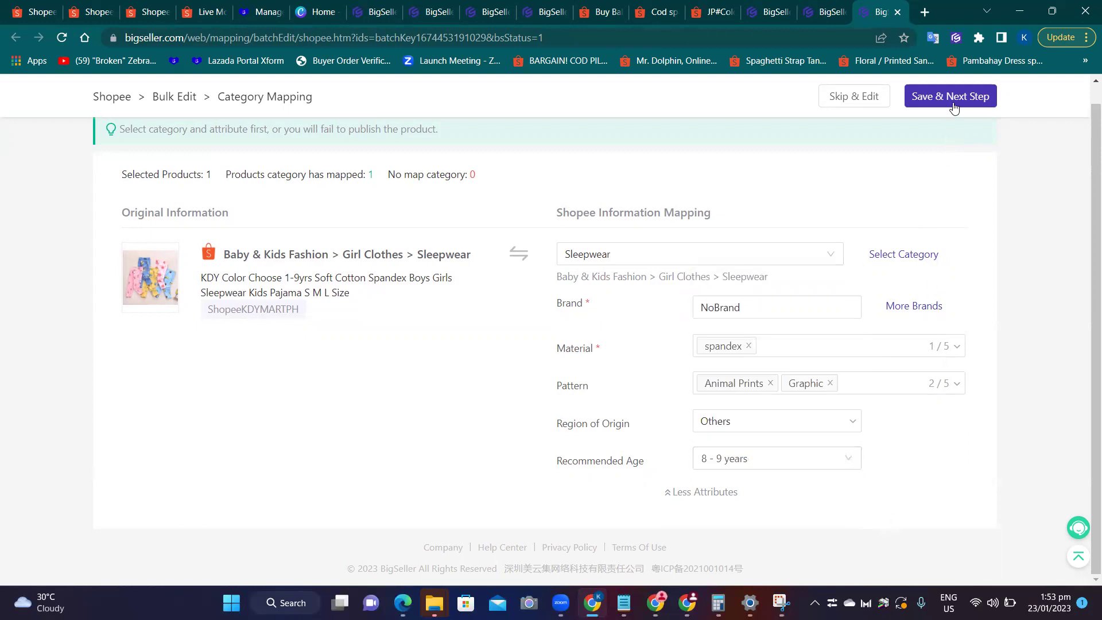
click(950, 97)
Set the pajama listing's shipping fee to Standard Local with the Shopee Estimated Fee option and confirm it.
scroll(904, 403, down, 4)
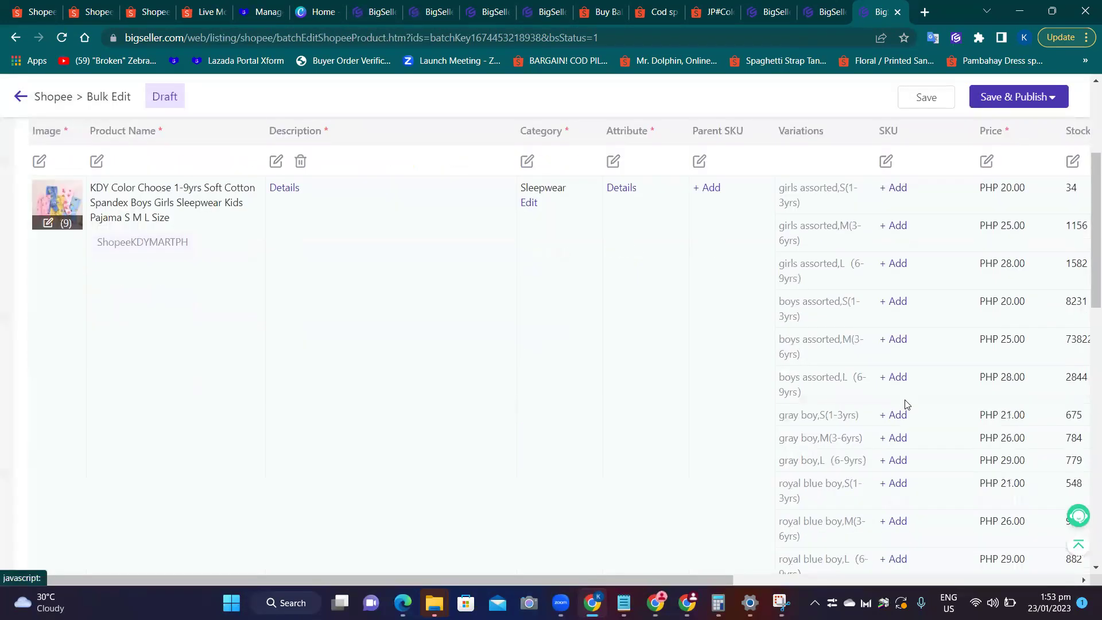
scroll(906, 405, down, 10)
drag(669, 578, 970, 480)
scroll(970, 480, up, 15)
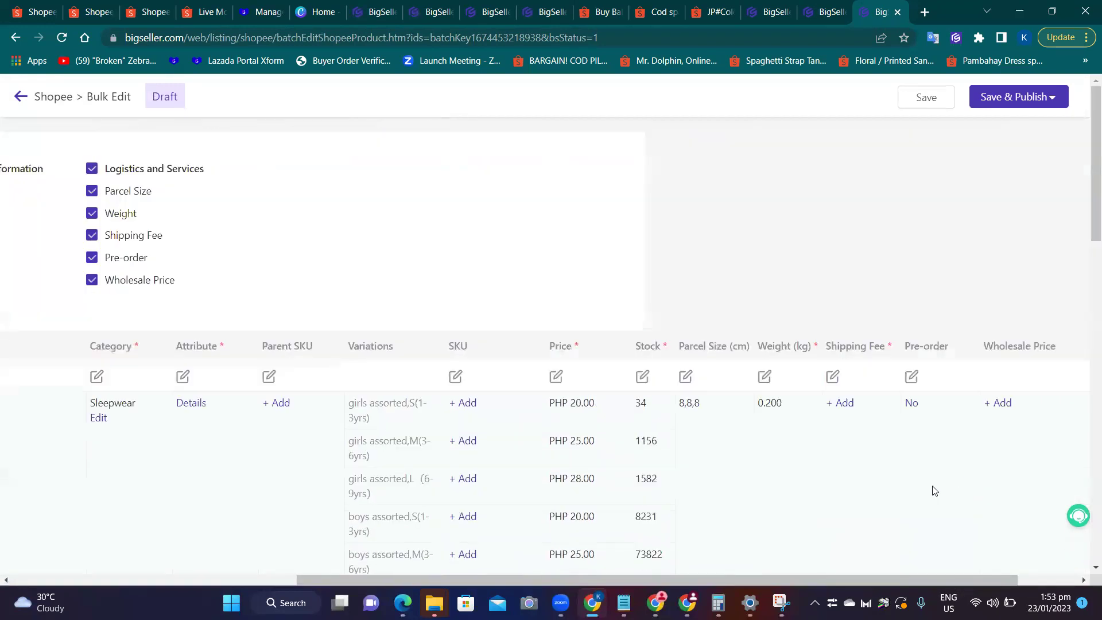
click(840, 405)
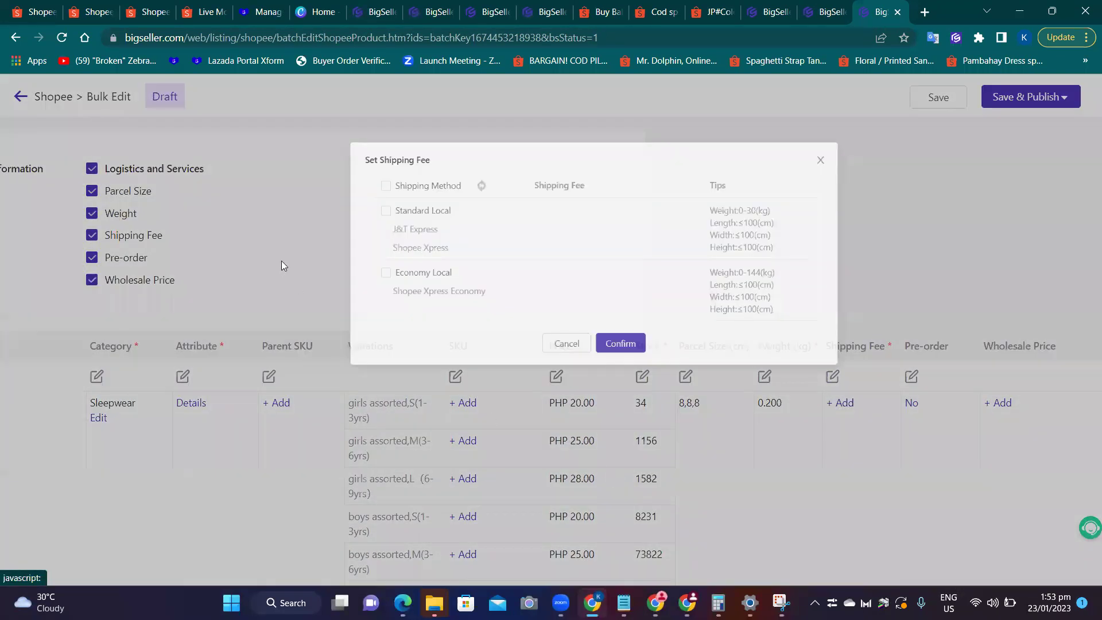
click(321, 184)
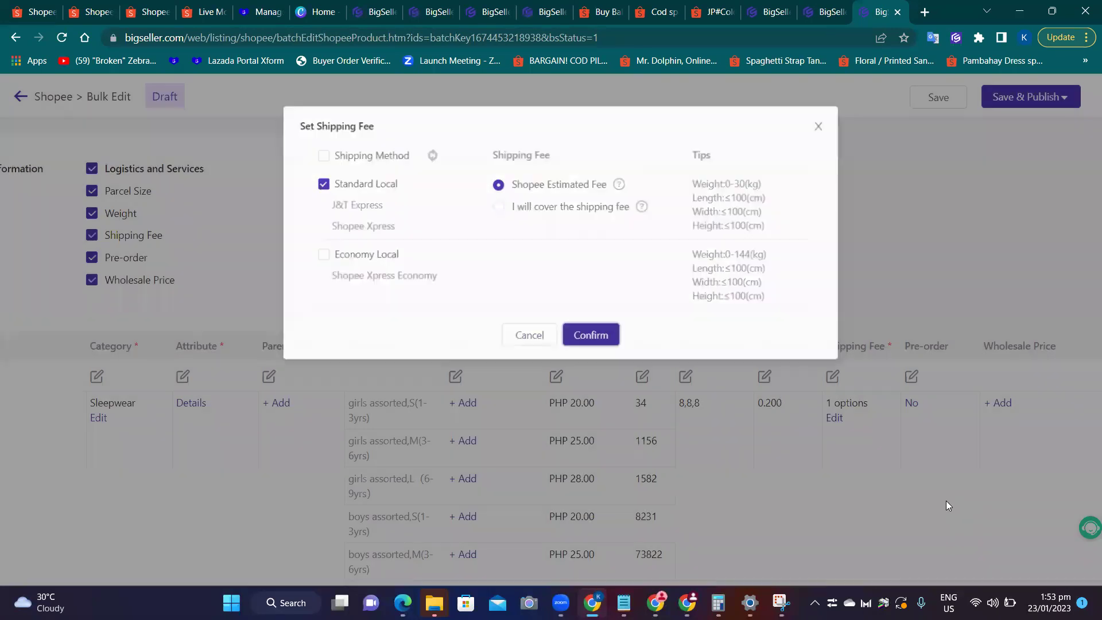
click(945, 498)
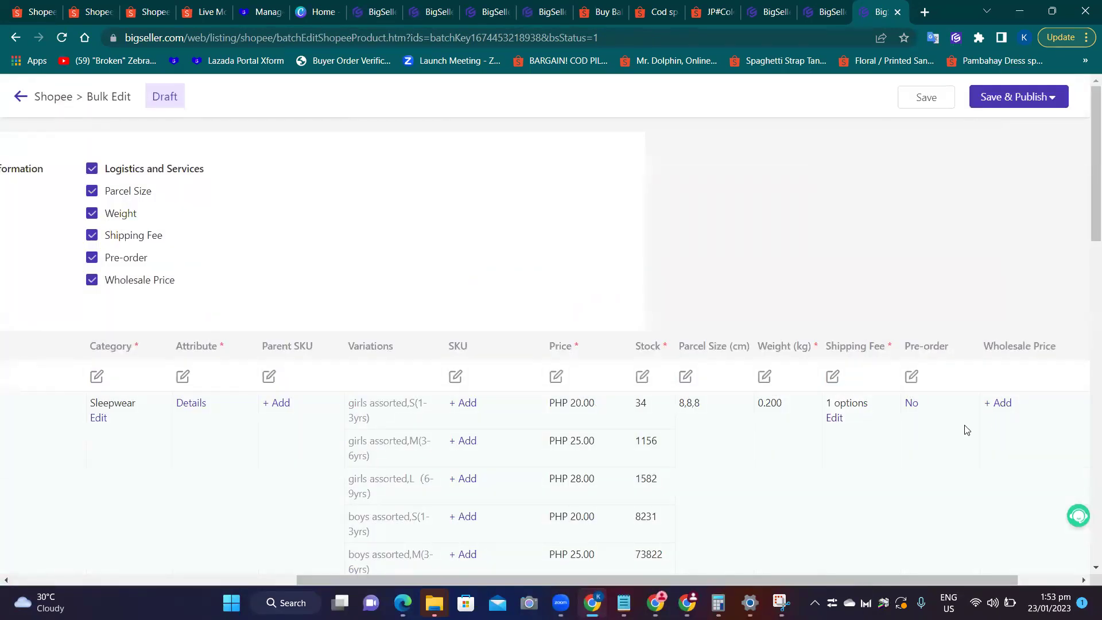
Save and publish the pajama listing to the store, then dismiss the bulk edit report.
mouse_move(1013, 97)
click(1002, 123)
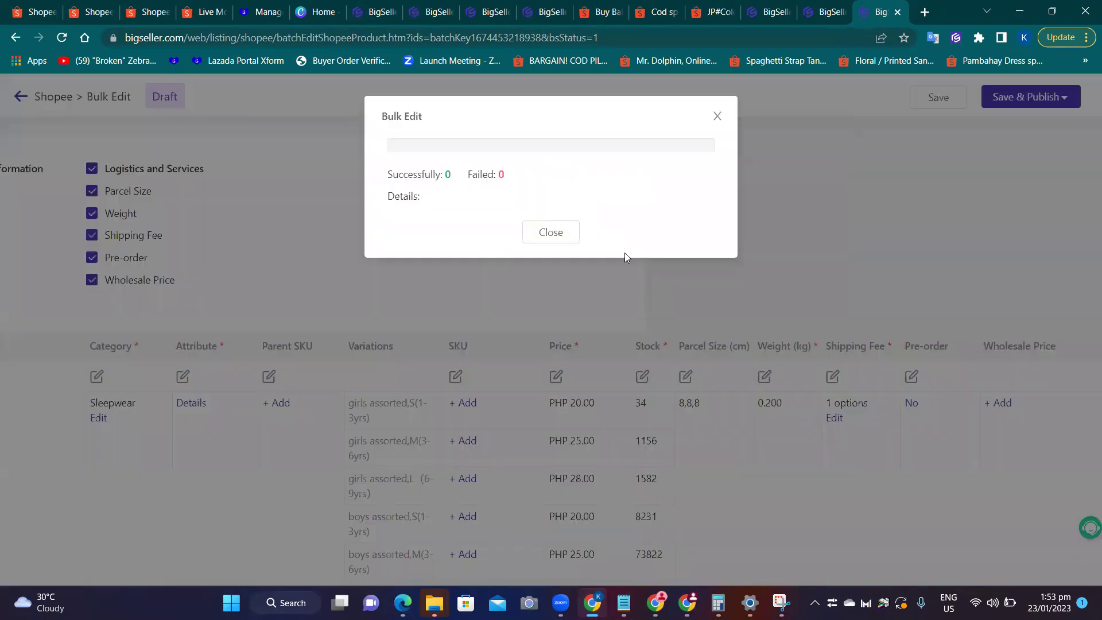
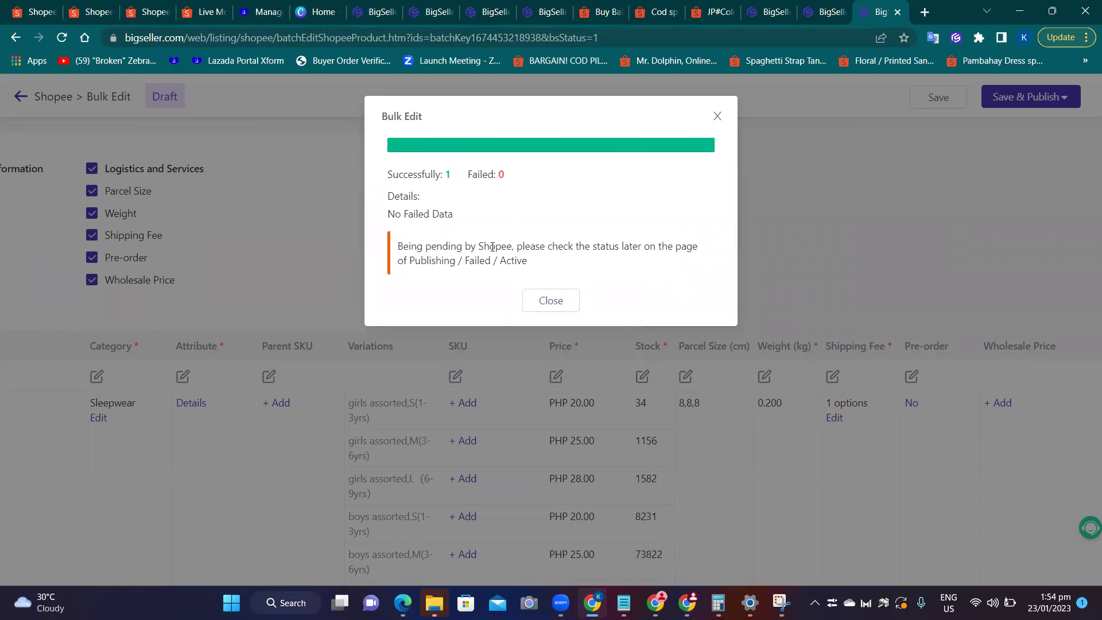
click(530, 307)
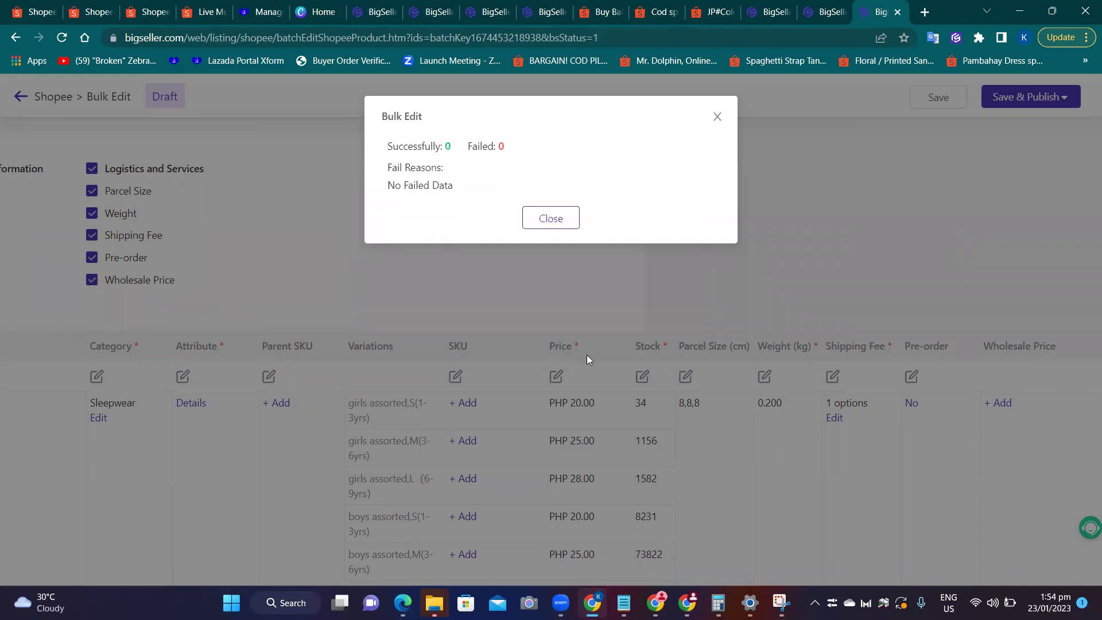
scroll(123, 325, up, 3)
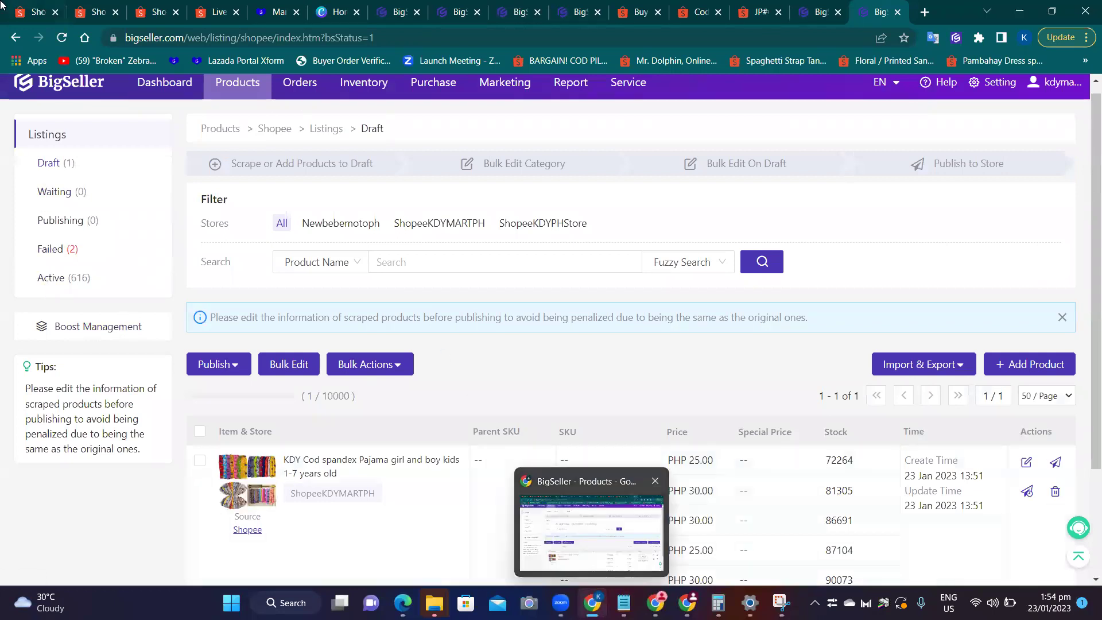
Switch to Shopee Seller Centre, reload My Products and open the new KDY Color Choose pajama listing for editing.
click(92, 12)
click(50, 346)
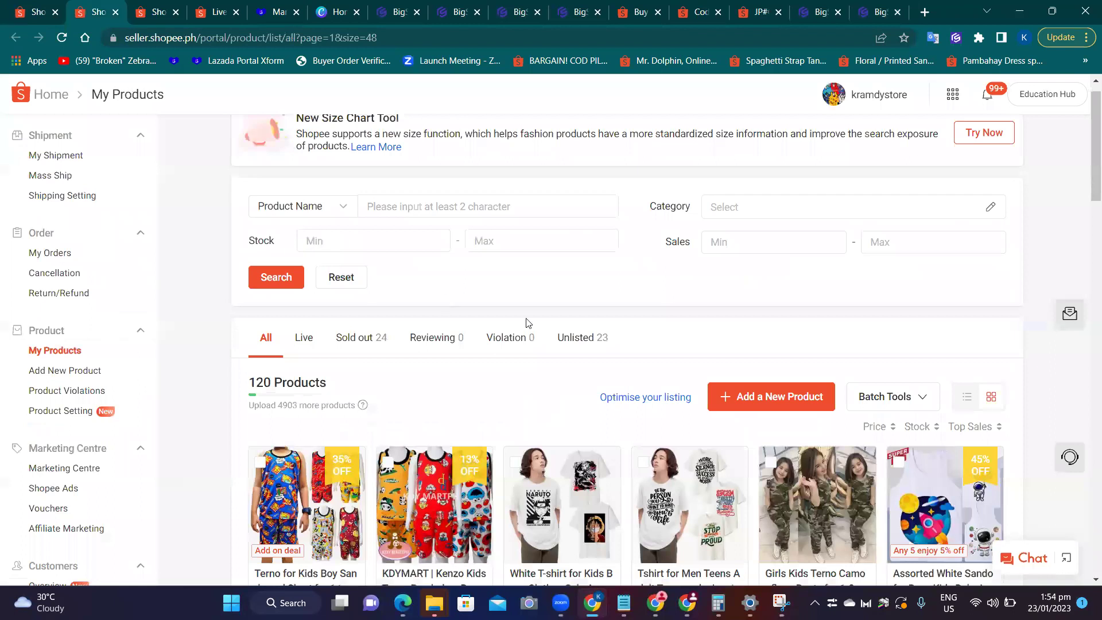
scroll(528, 323, down, 4)
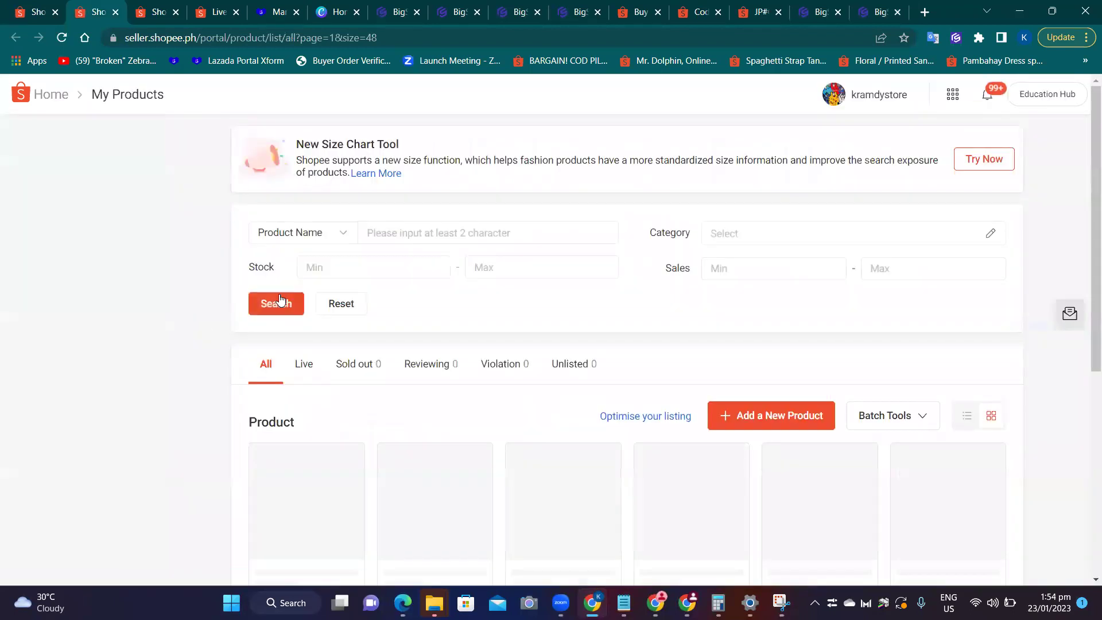
scroll(281, 299, down, 2)
scroll(286, 303, down, 4)
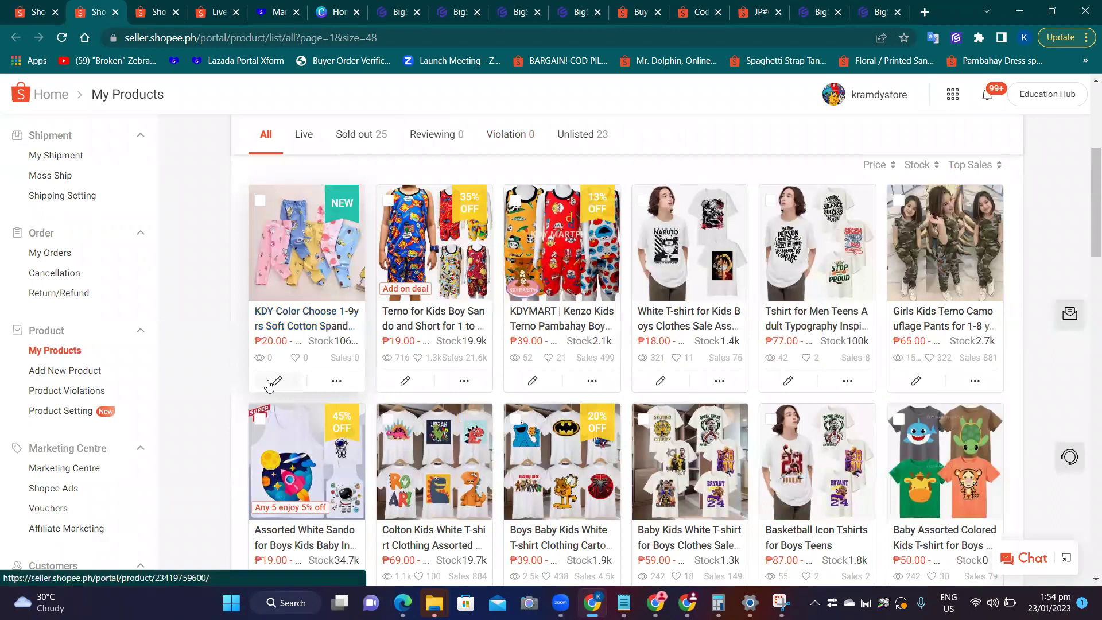
click(399, 468)
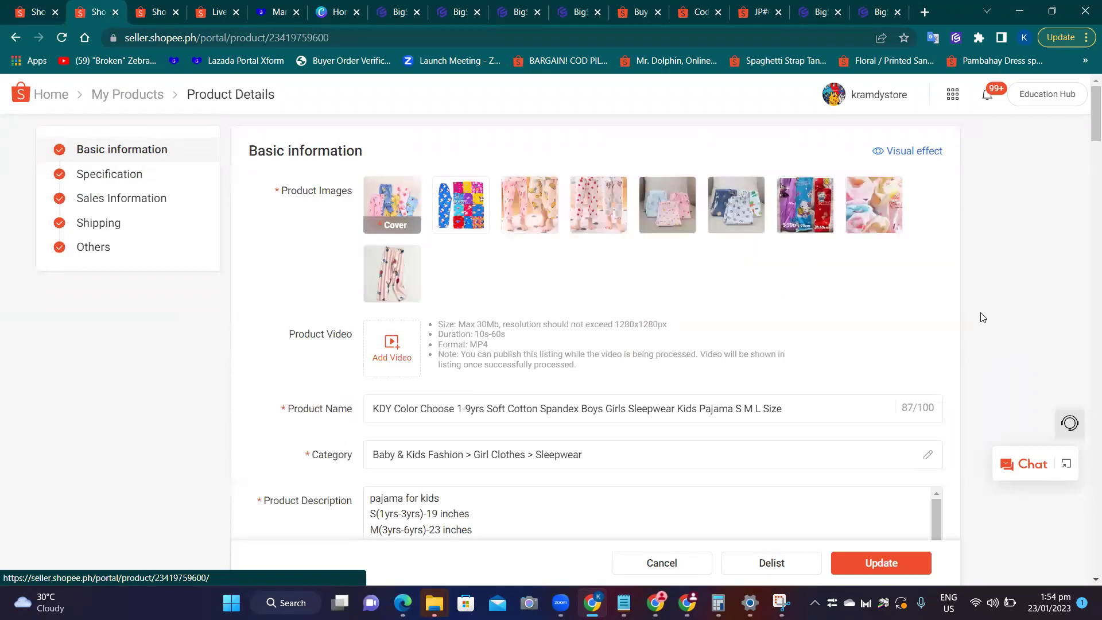
Delete the quoted shop name "JUPI shop" after "buy clothes search" in the product description.
scroll(983, 317, down, 10)
scroll(985, 315, up, 1)
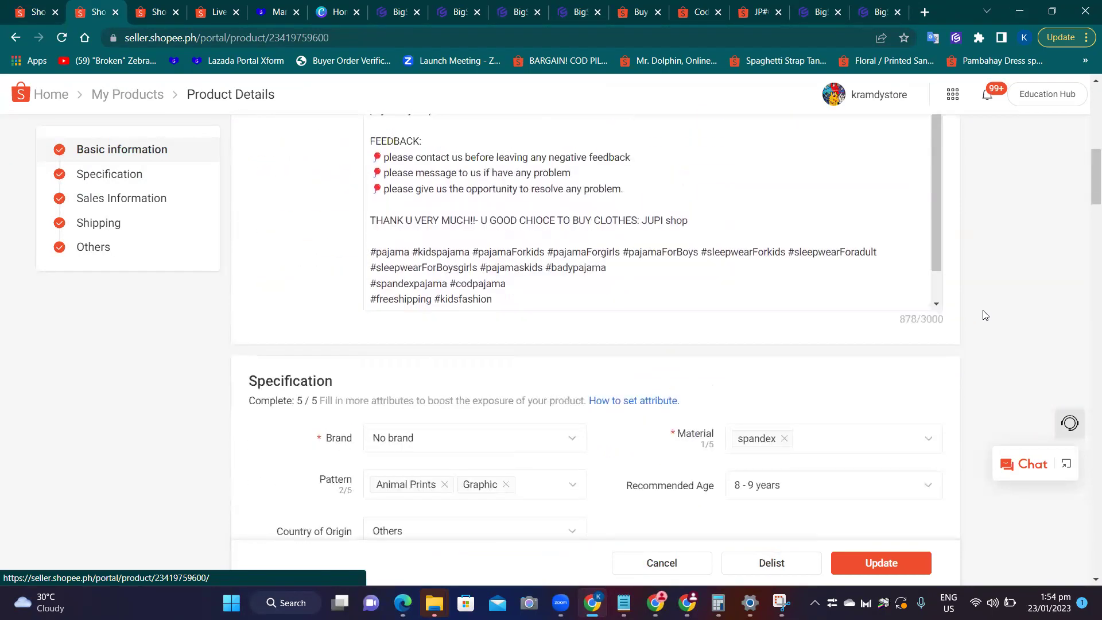
scroll(985, 315, up, 3)
scroll(464, 342, up, 3)
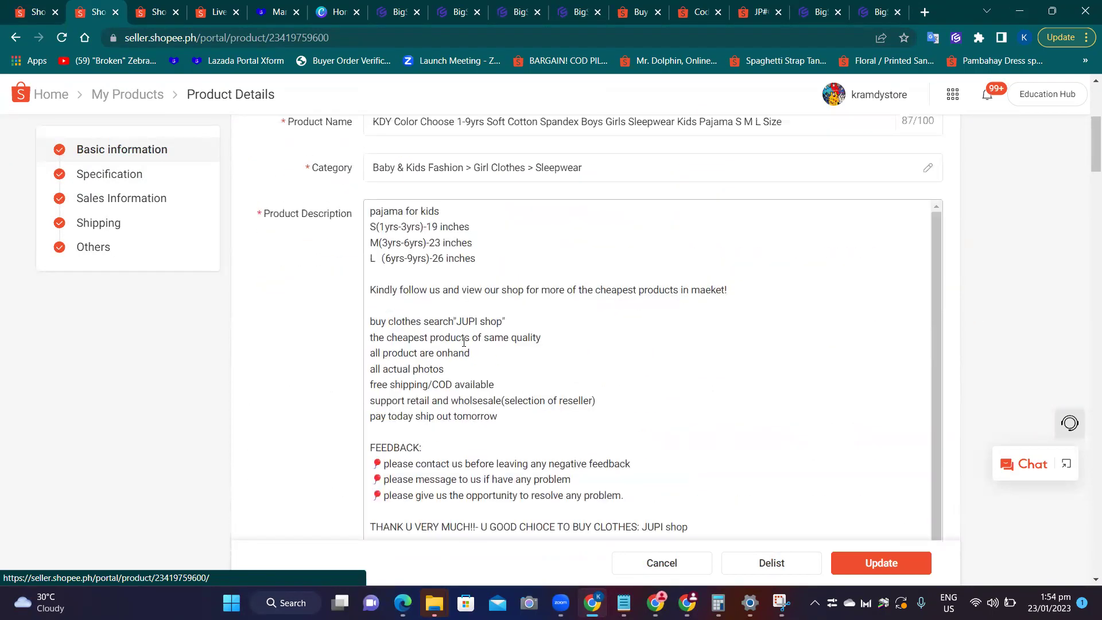
drag(459, 320, 539, 307)
click(541, 337)
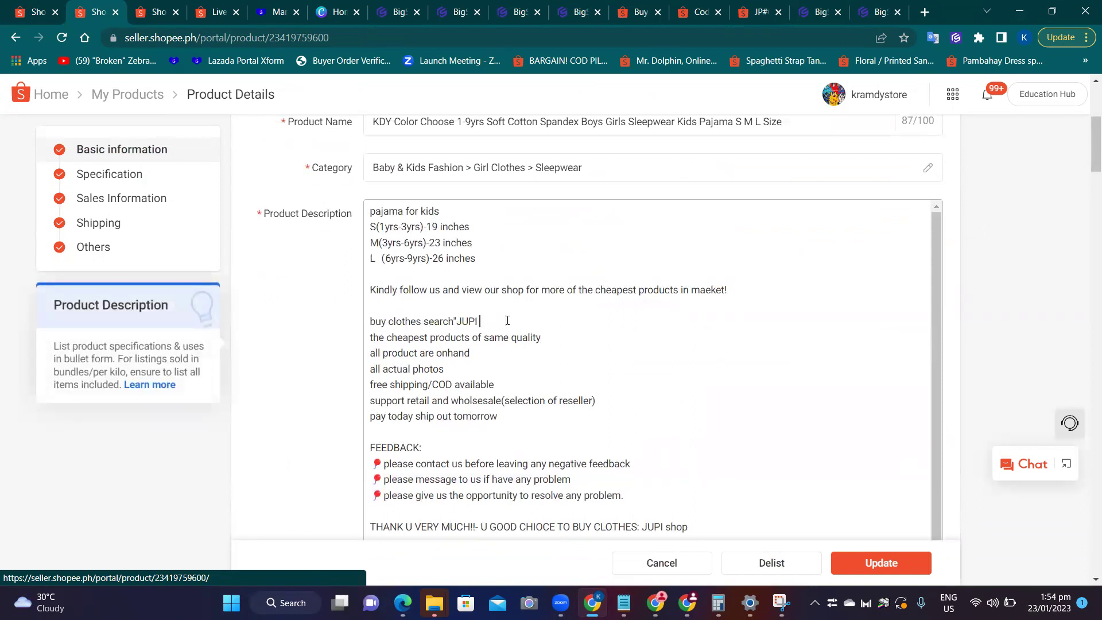
scroll(568, 396, up, 2)
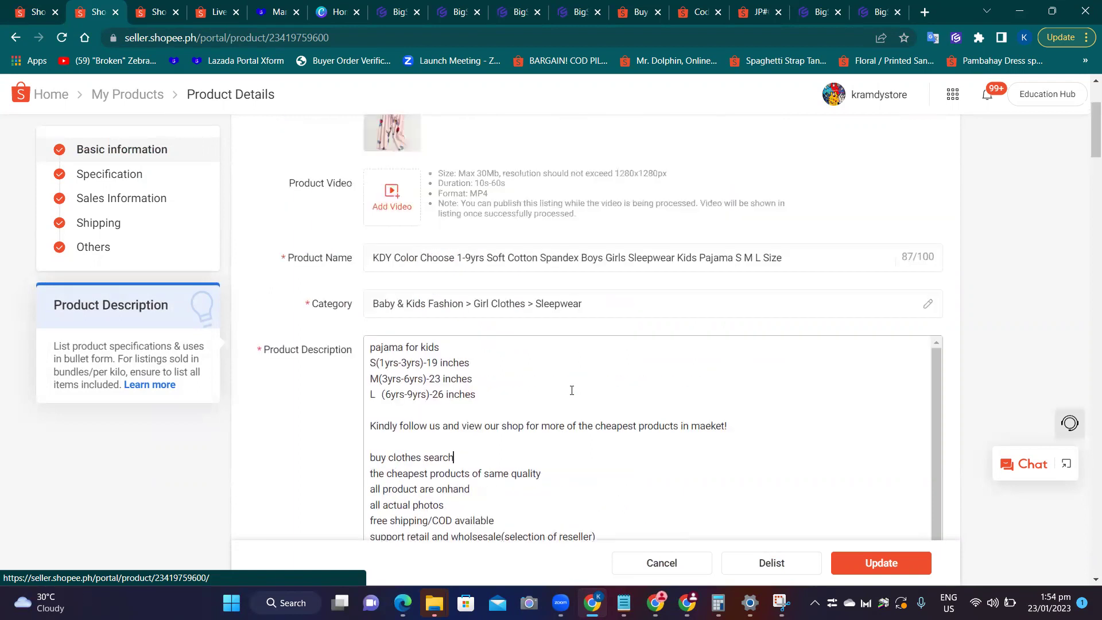
Reorder the product images by moving the third image to the cover position, then the fourth image ahead of it as cover.
scroll(568, 396, down, 15)
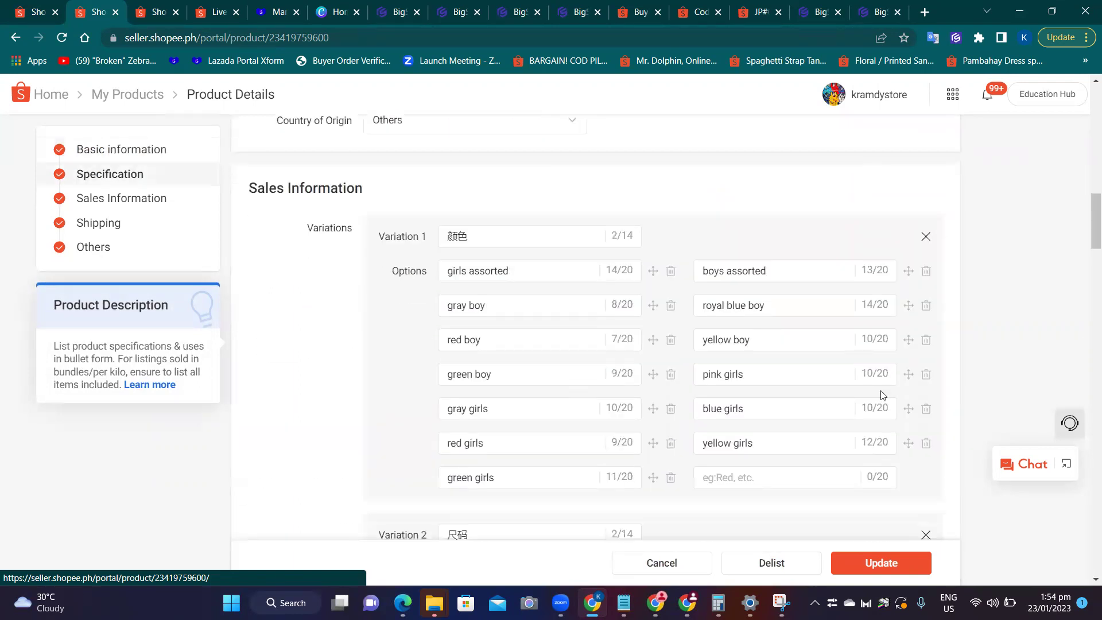
scroll(1085, 247, up, 15)
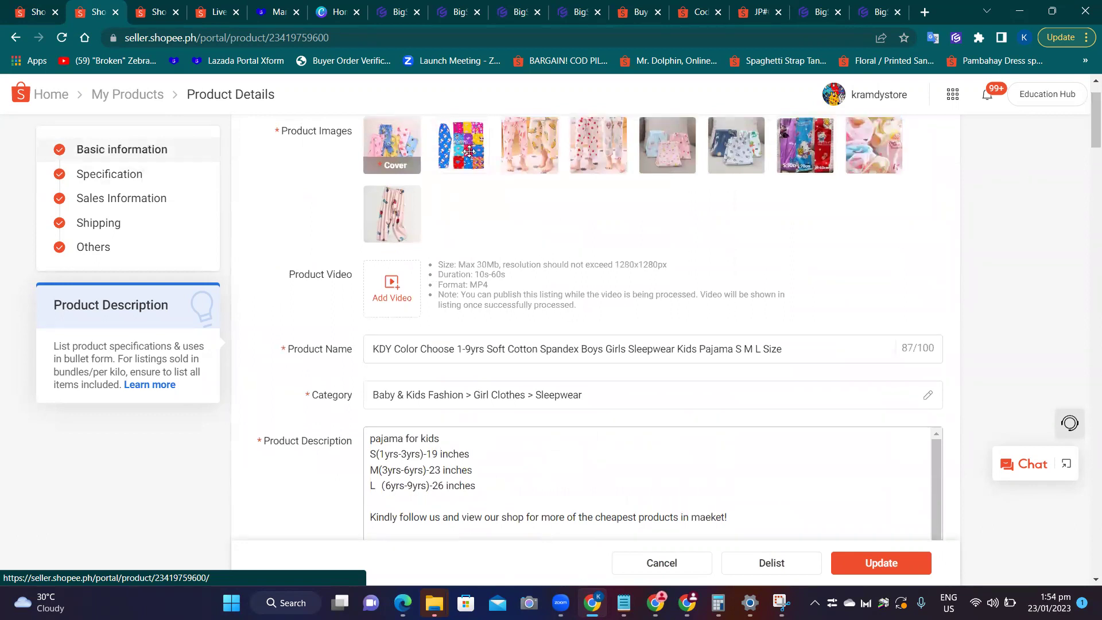
mouse_move(531, 137)
drag(526, 137, 391, 142)
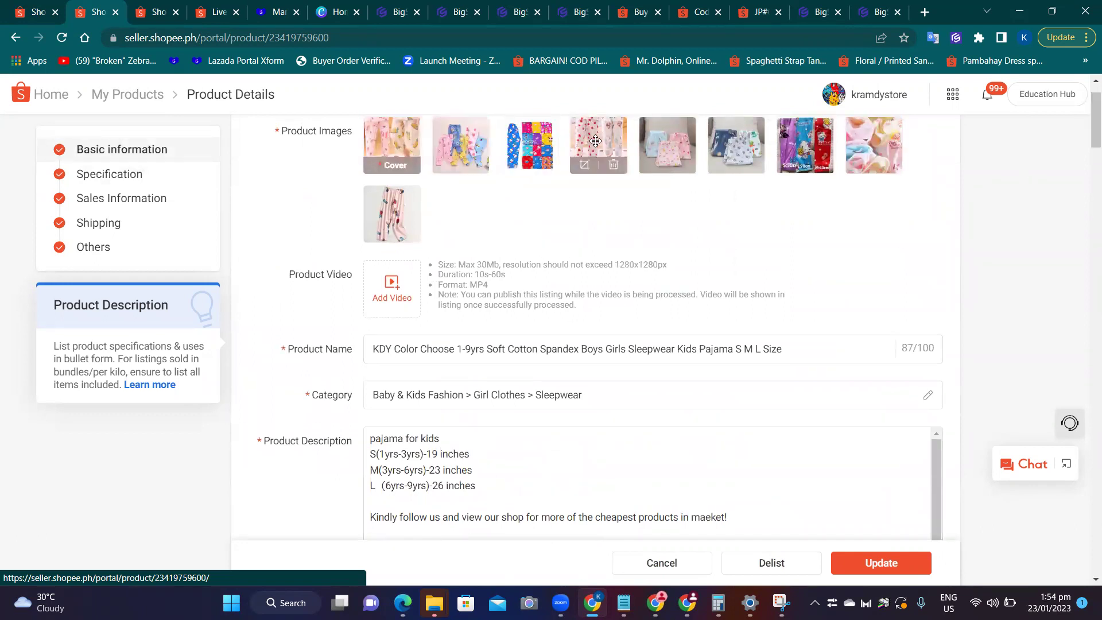
drag(598, 144, 391, 141)
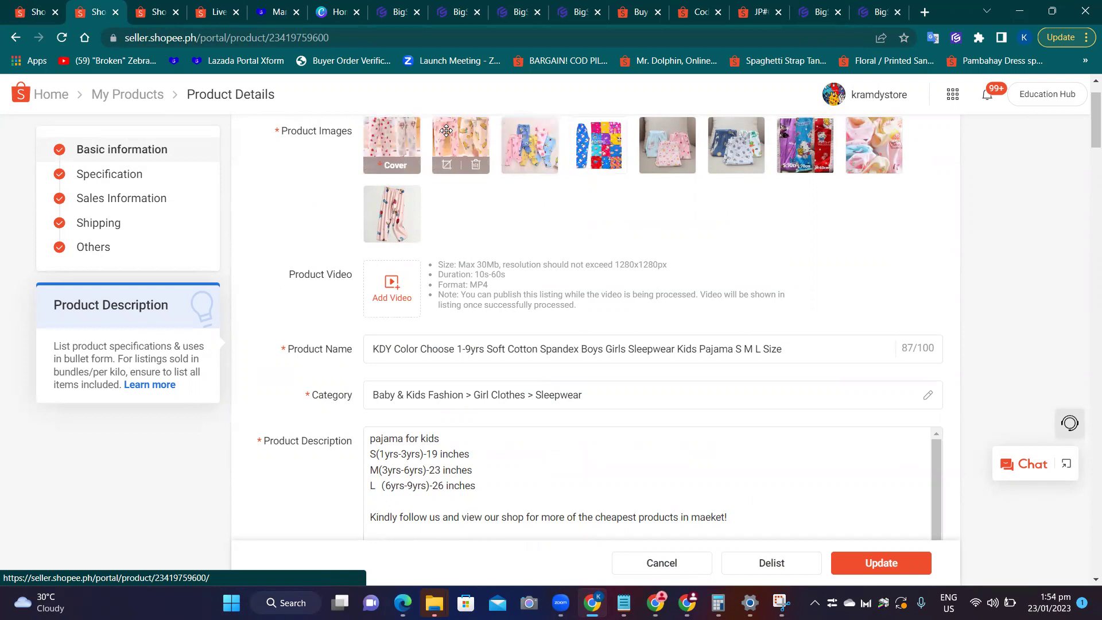
Set the girls assorted prices to 35 for S(1-3yrs), 45 for M(3-6yrs) and 48 for L (6-9yrs).
scroll(621, 321, down, 4)
scroll(620, 321, down, 7)
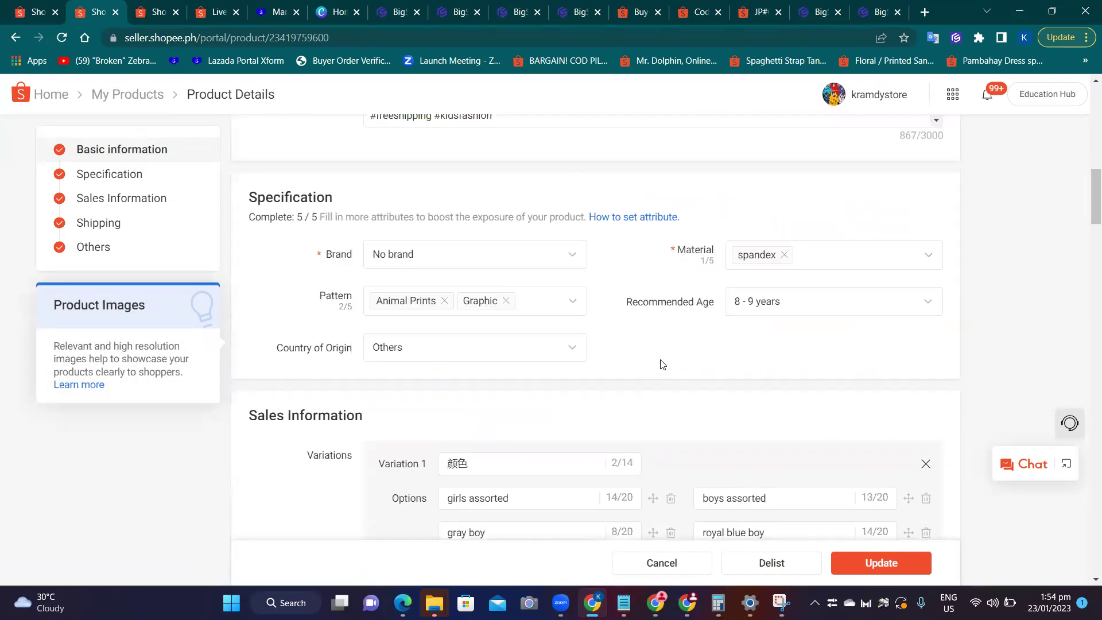
scroll(679, 370, down, 2)
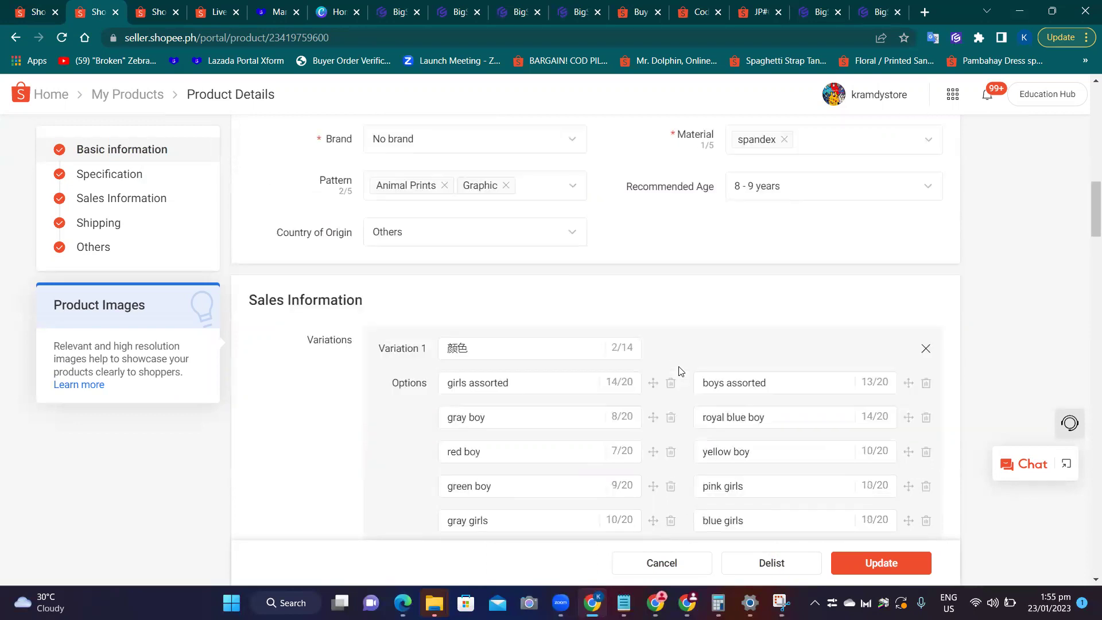
scroll(277, 423, down, 8)
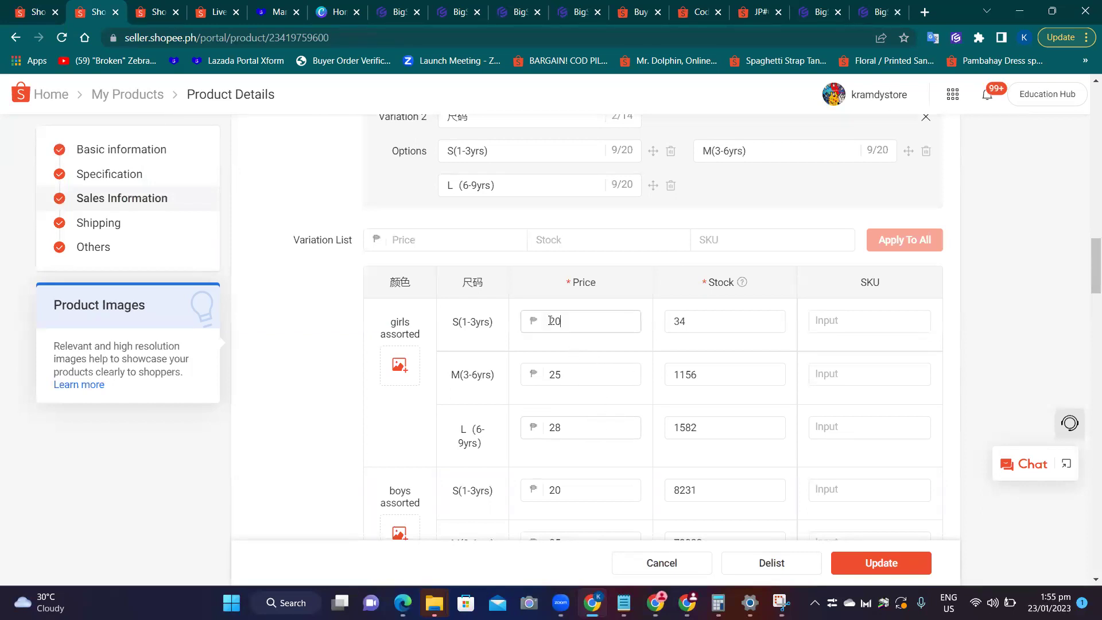
double_click(550, 321)
text(35)
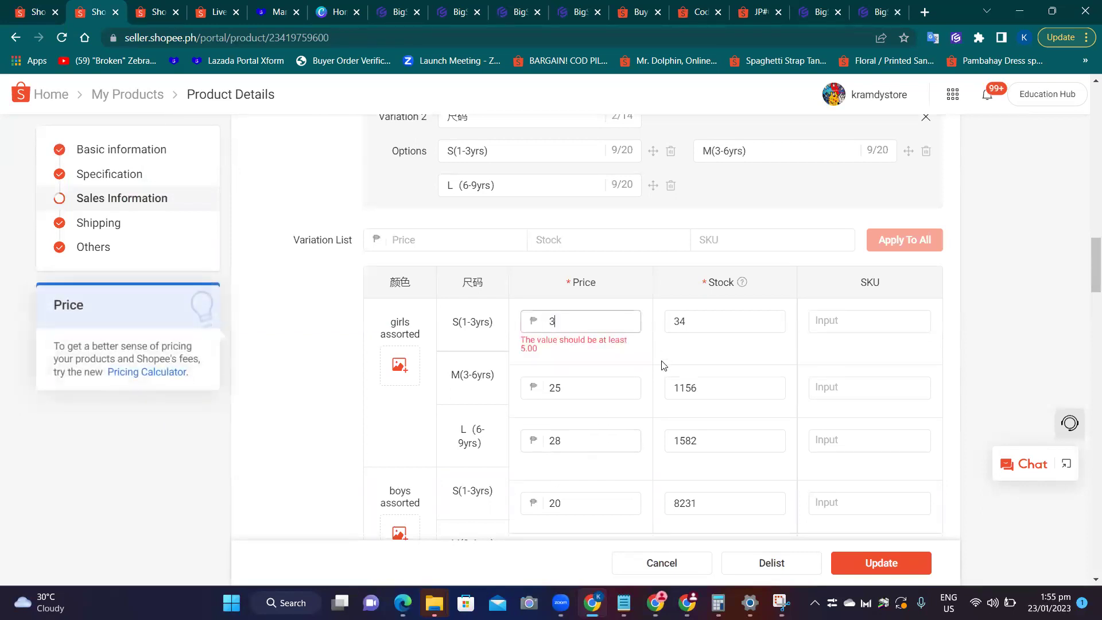
double_click(564, 384)
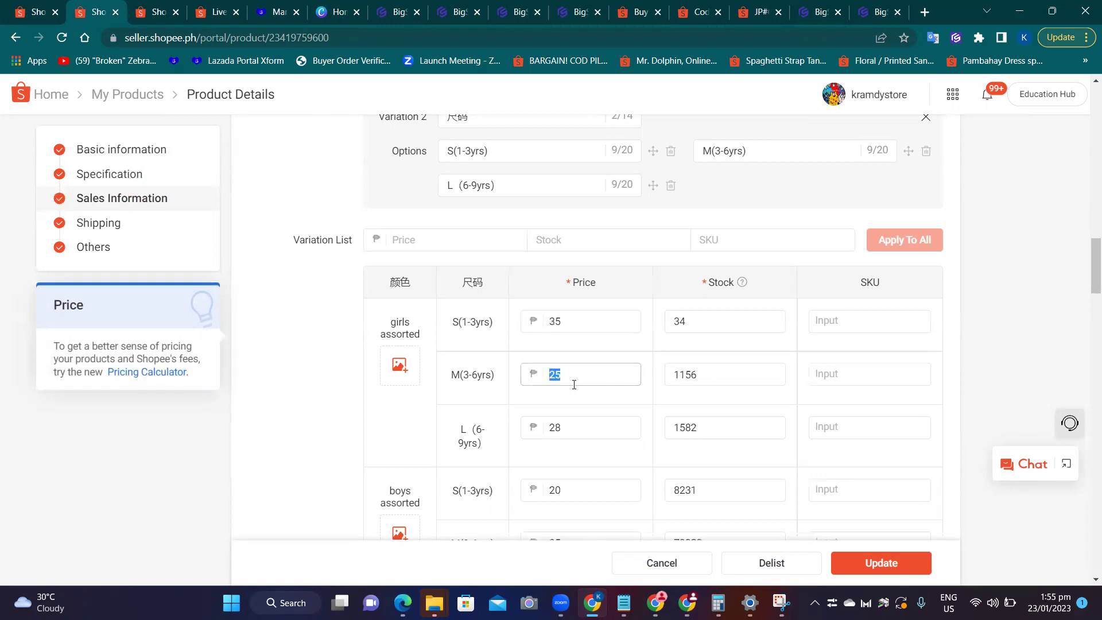
text(45)
double_click(551, 428)
text(48)
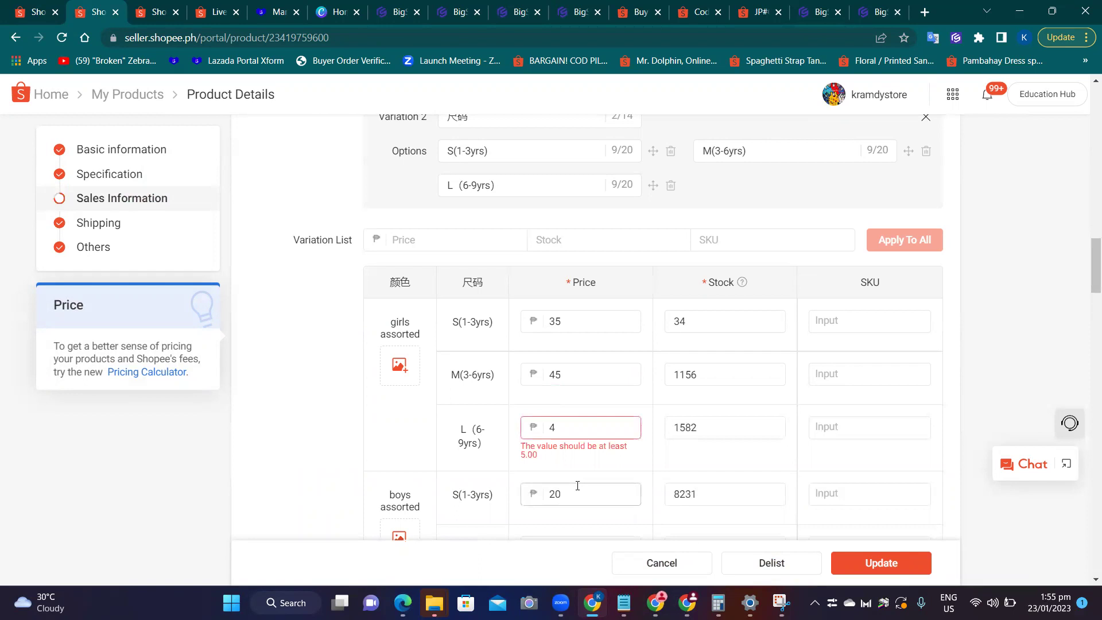
Set the boys assorted prices to 35 for S(1-3yrs), 45 for M(3-6yrs) and 48 for L (6-9yrs).
double_click(559, 492)
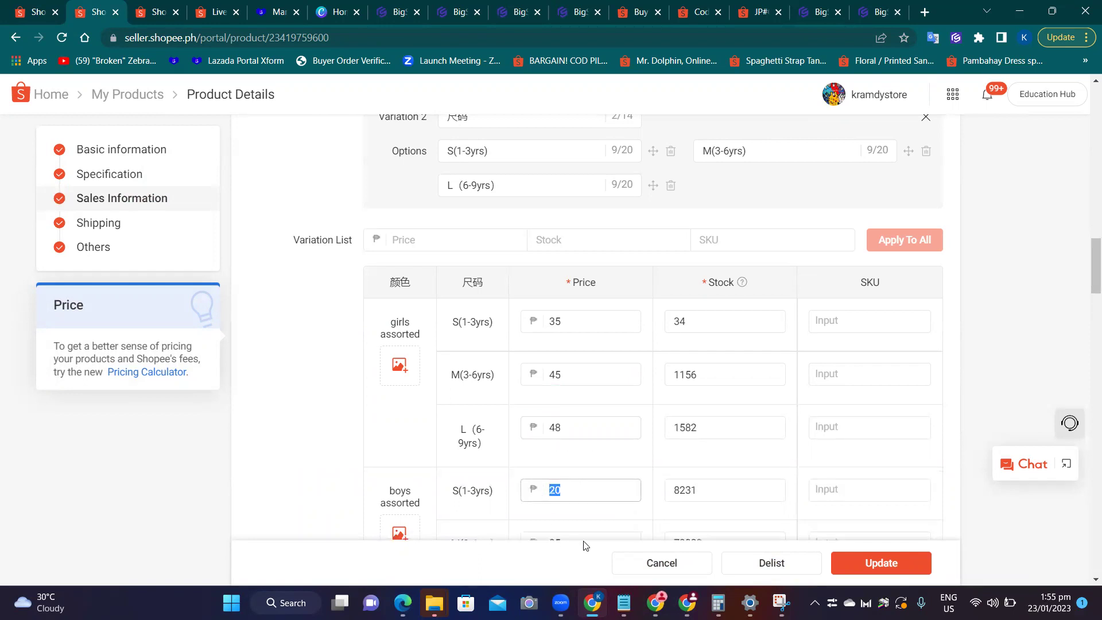
text(3)
scroll(591, 550, down, 2)
text(5)
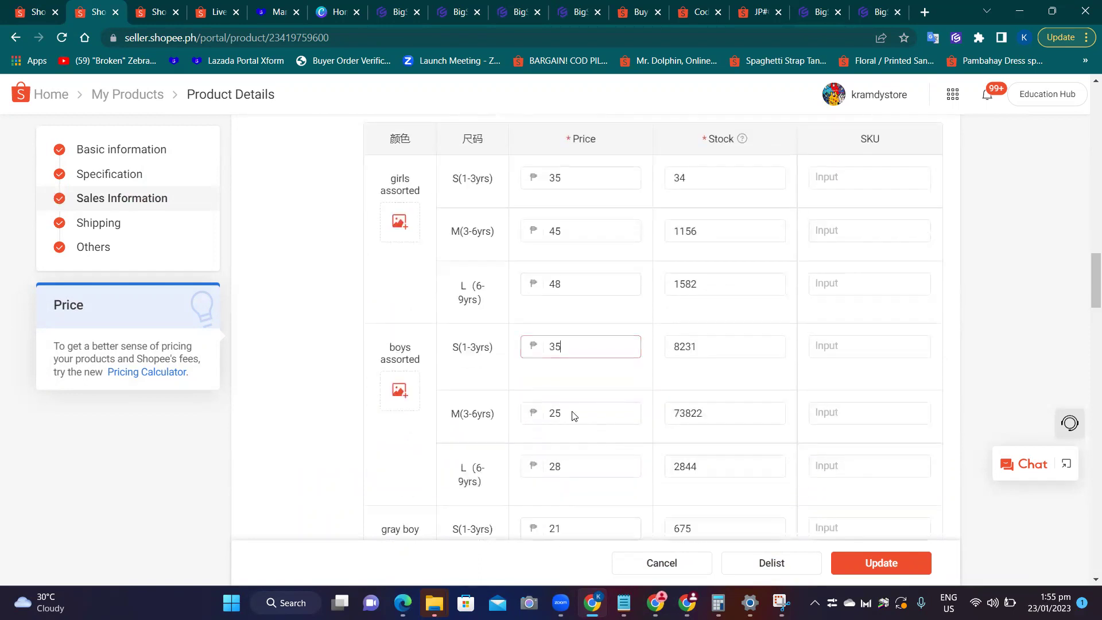
double_click(555, 400)
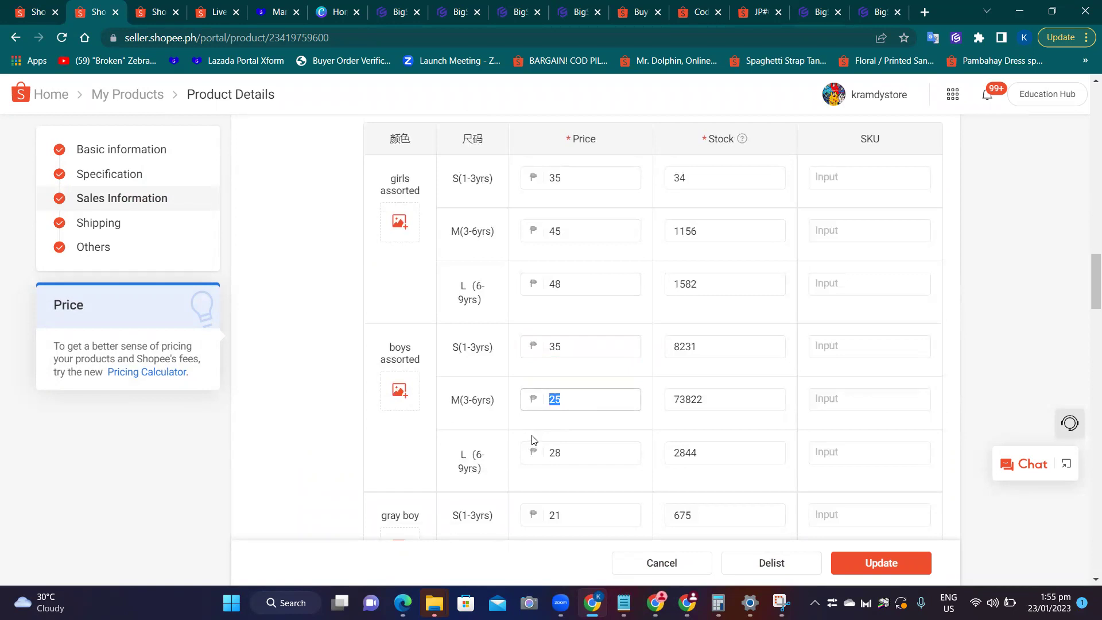
text(45)
double_click(540, 454)
text(48)
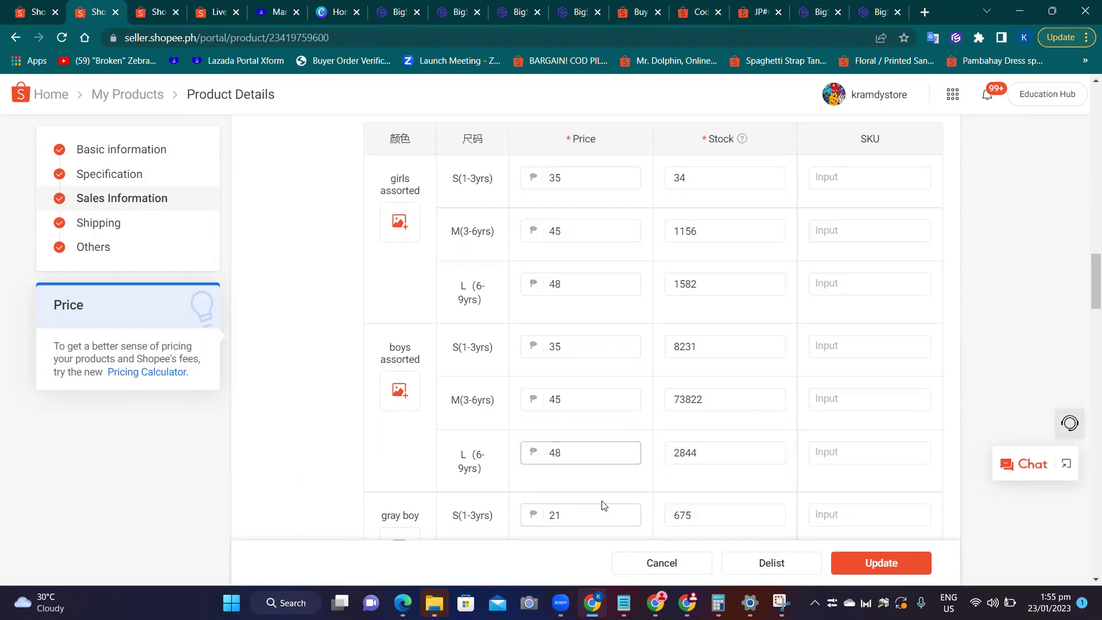
Set the gray boy prices to 35 for S(1-3yrs), 45 for M(3-6yrs) and 49 for L (6-9yrs).
scroll(602, 505, down, 1)
double_click(571, 444)
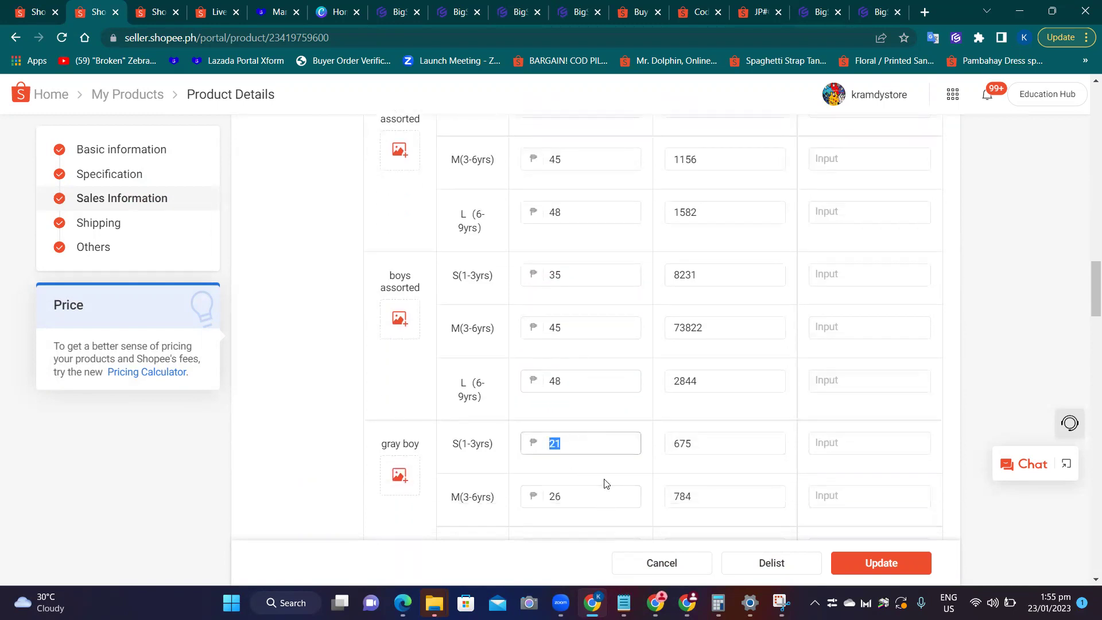
text(35)
click(601, 495)
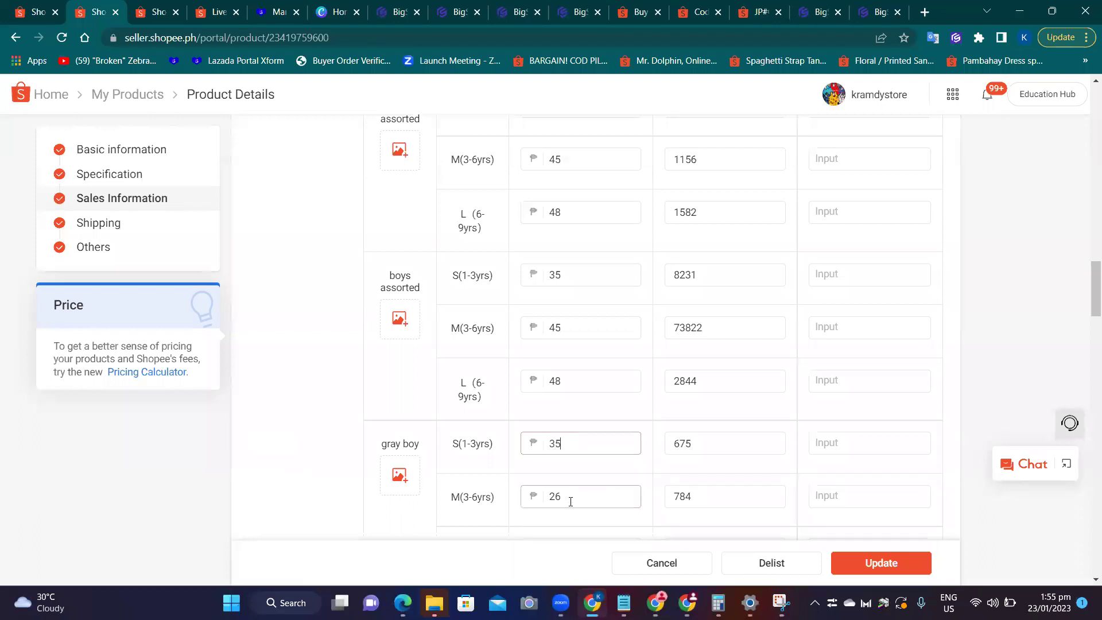
text(45)
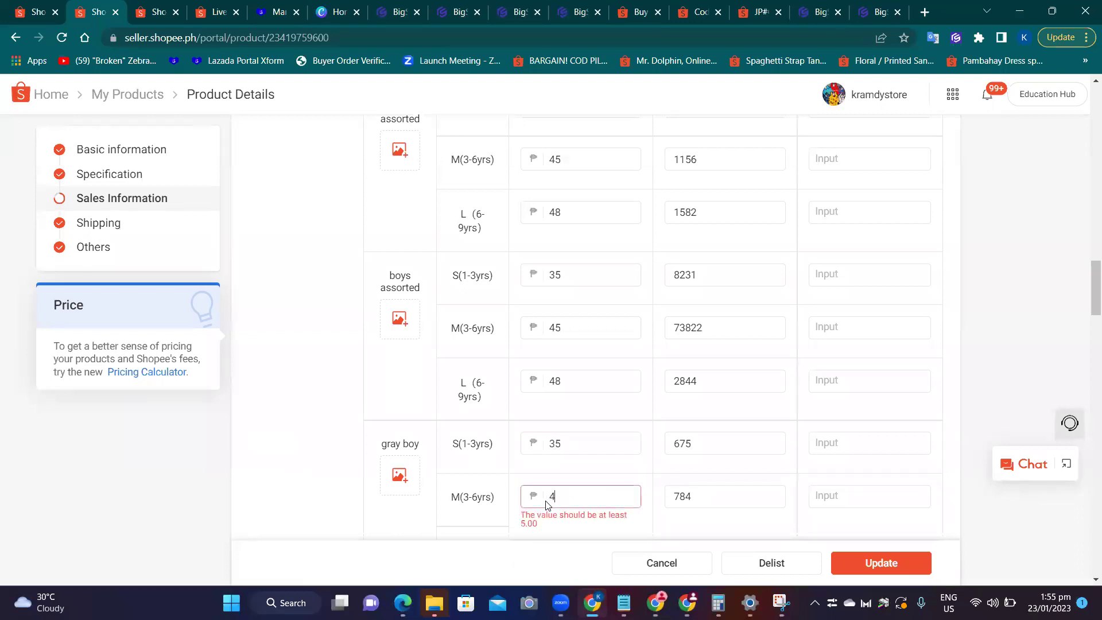
scroll(585, 492, down, 2)
drag(560, 406, 535, 403)
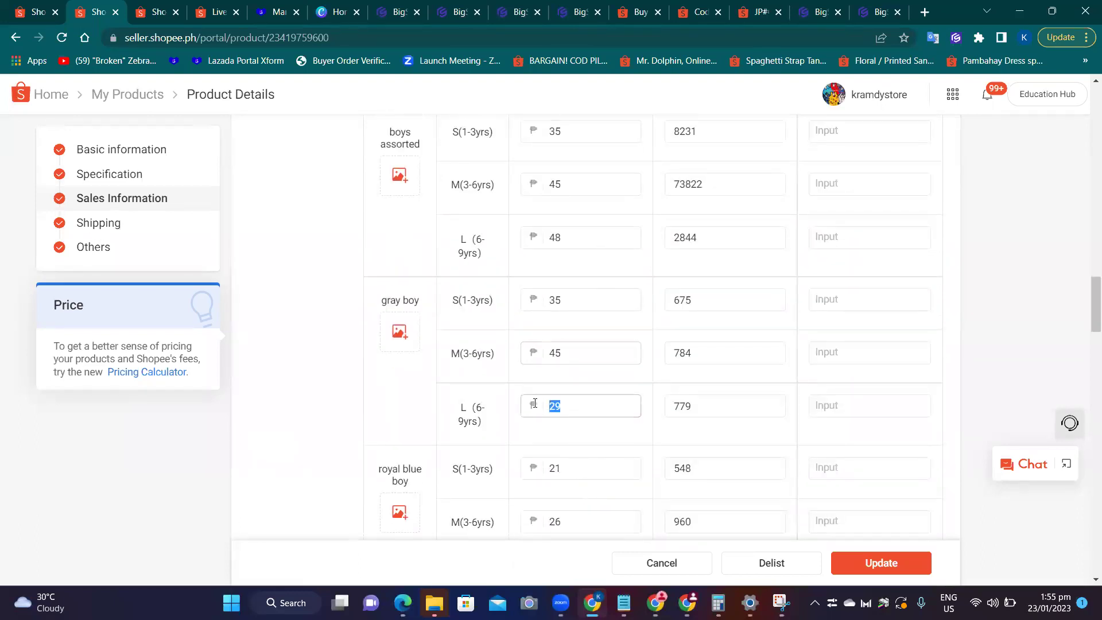
text(49)
Set the royal blue boy price to 35 for S(1-3yrs).
scroll(575, 466, down, 1)
scroll(575, 466, down, 2)
double_click(540, 326)
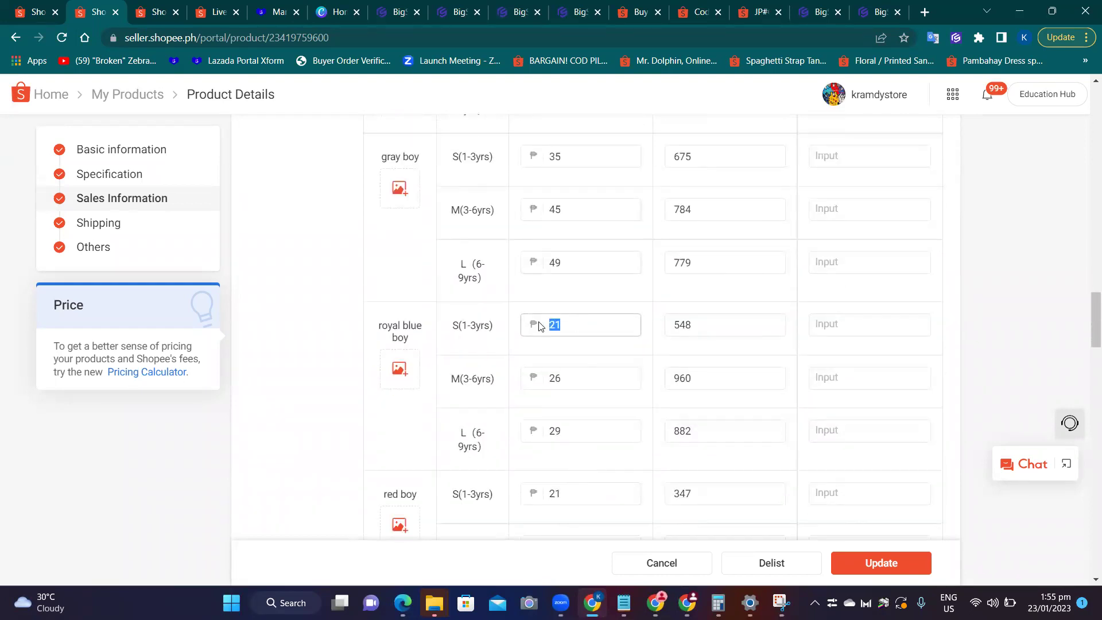
text(35)
Delete every color option from Variation 1 except girls assorted and boys assorted.
scroll(575, 379, up, 10)
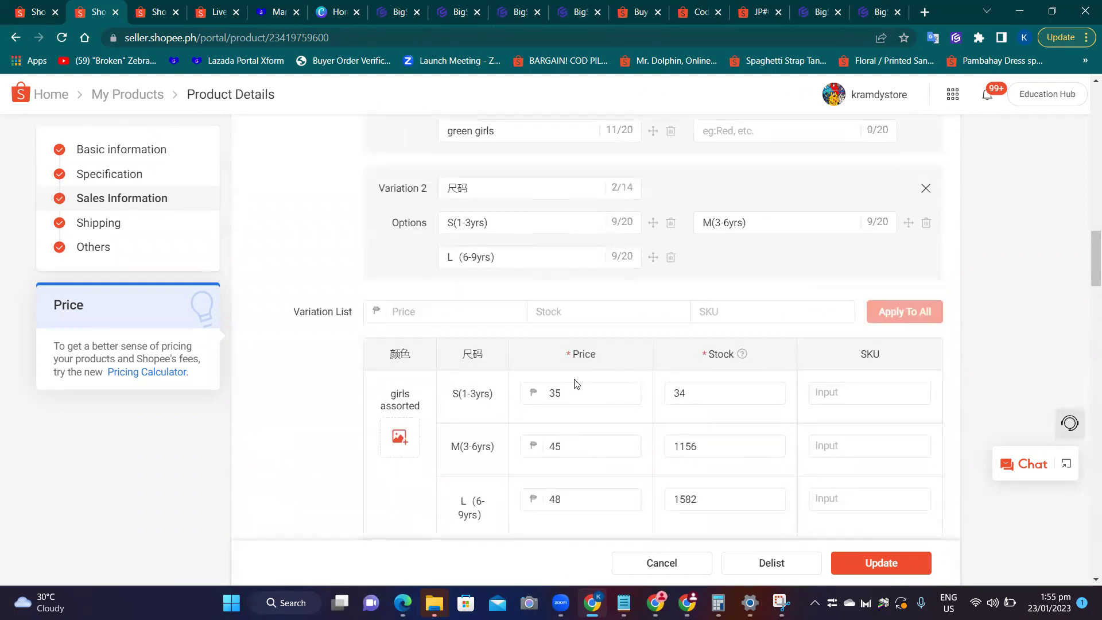
scroll(578, 385, up, 2)
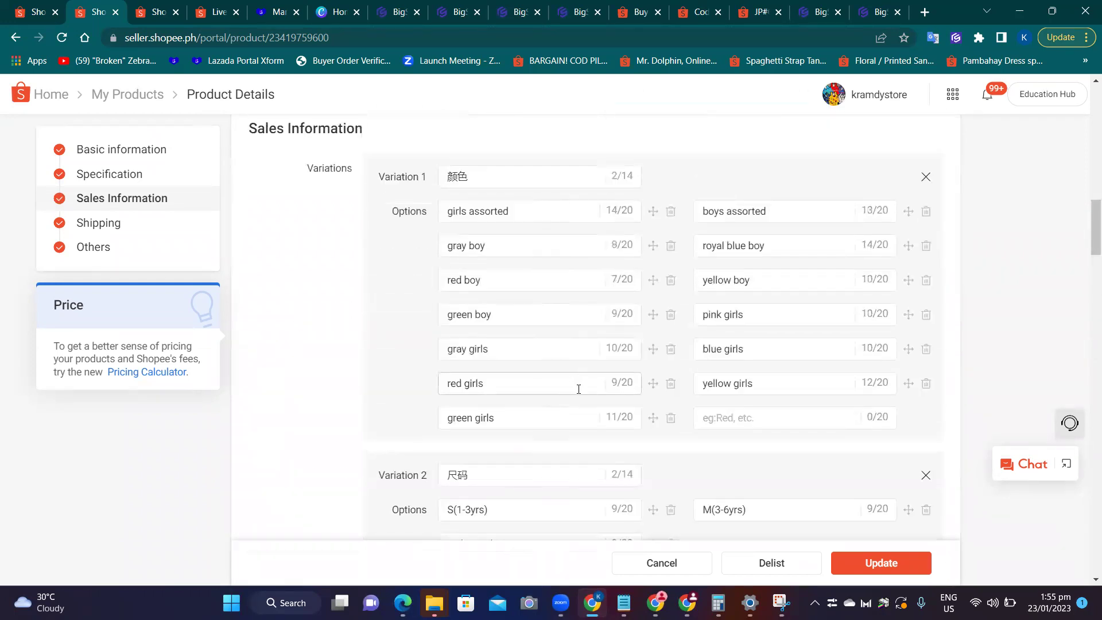
click(671, 247)
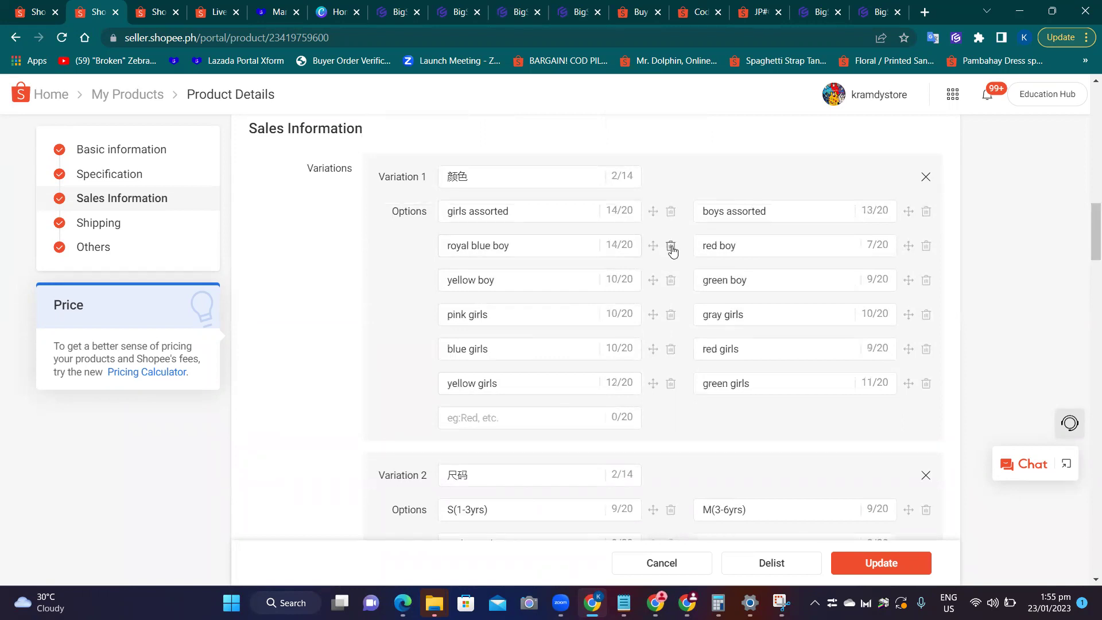
click(671, 247)
click(671, 247)
click(671, 247)
click(671, 246)
click(671, 247)
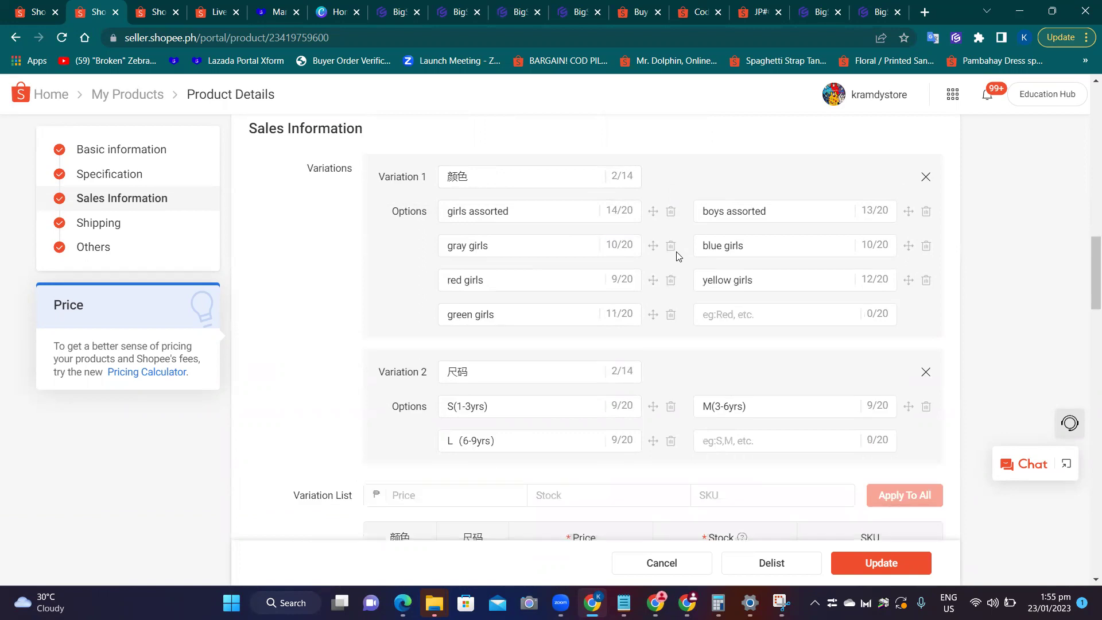
click(671, 247)
click(671, 247)
click(671, 247)
click(671, 247)
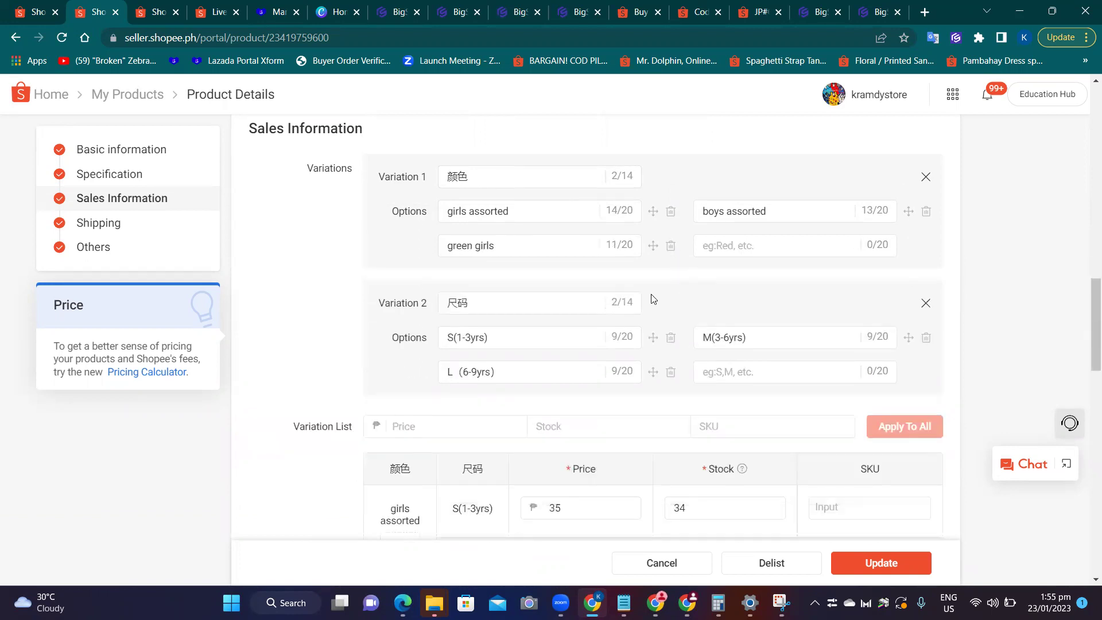
click(670, 246)
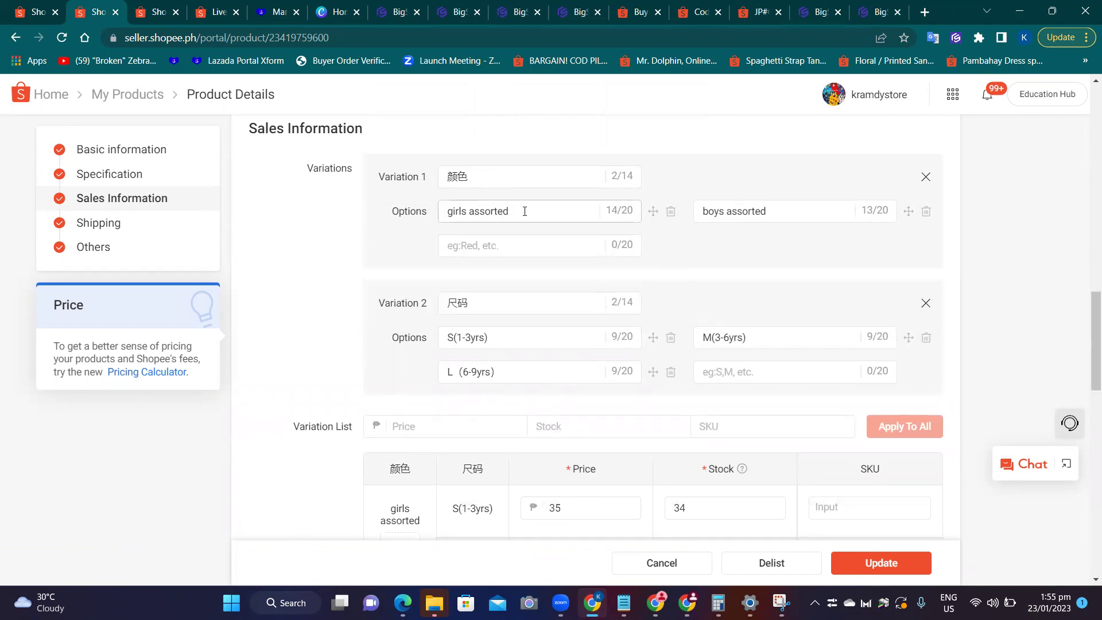
Check the prices and stock of the remaining variations and try to submit the product update.
scroll(580, 405, down, 7)
scroll(580, 403, up, 1)
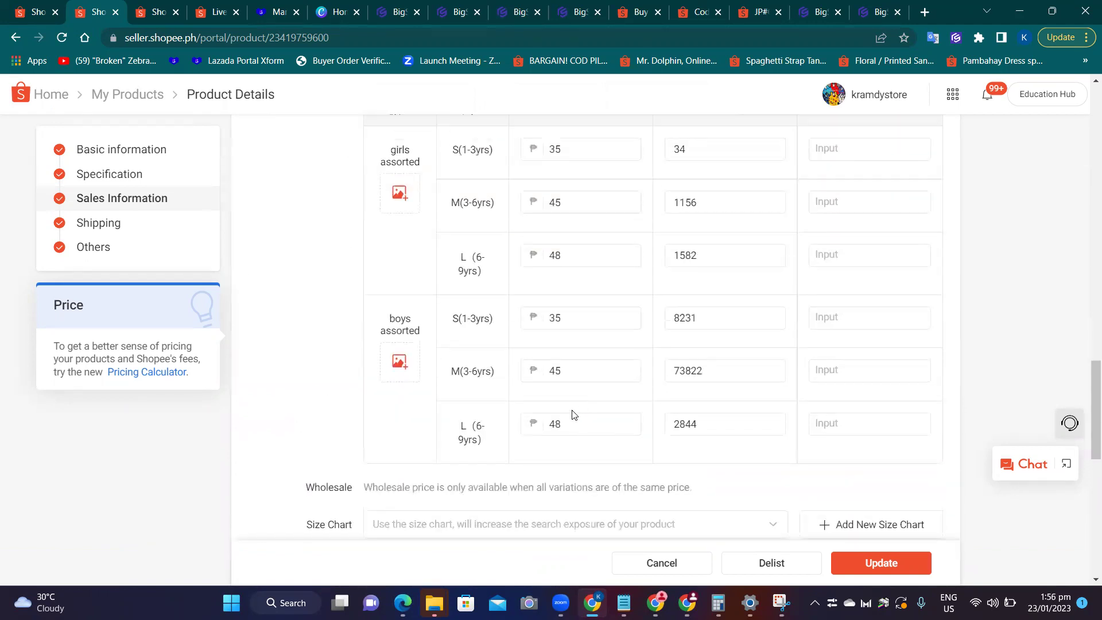
scroll(741, 362, up, 2)
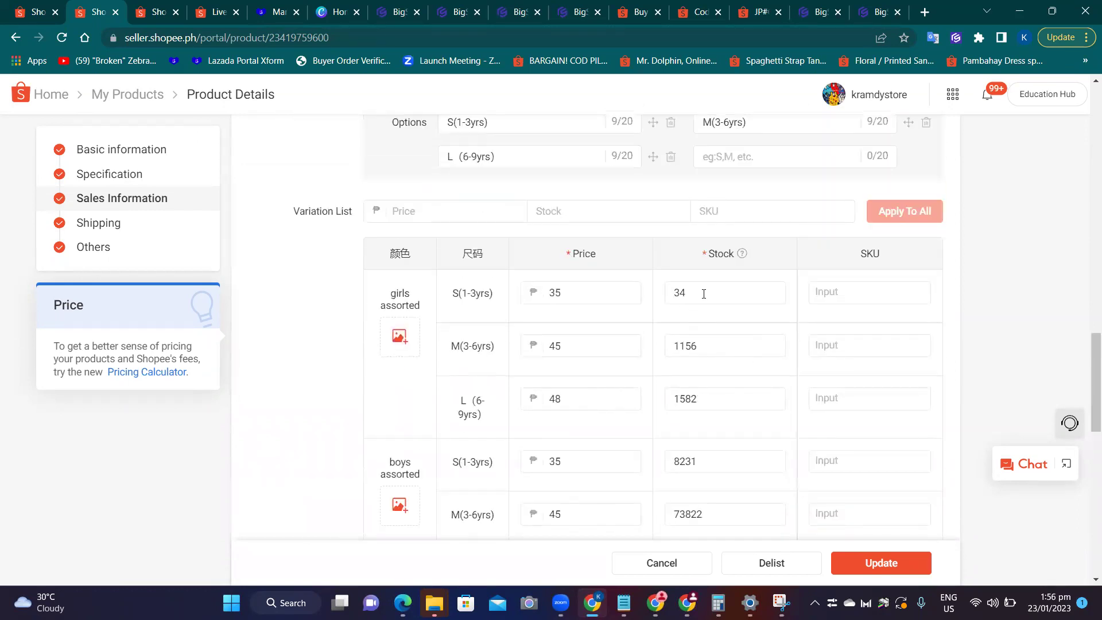
drag(704, 293, 654, 295)
scroll(716, 369, down, 3)
scroll(587, 281, up, 1)
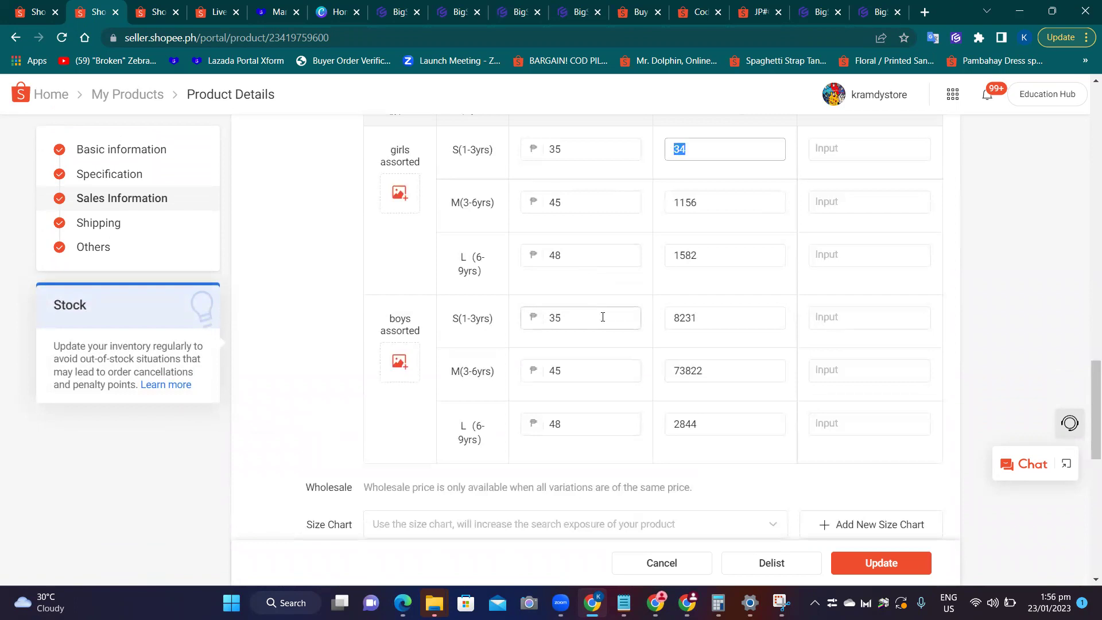
scroll(601, 315, down, 5)
scroll(768, 412, down, 3)
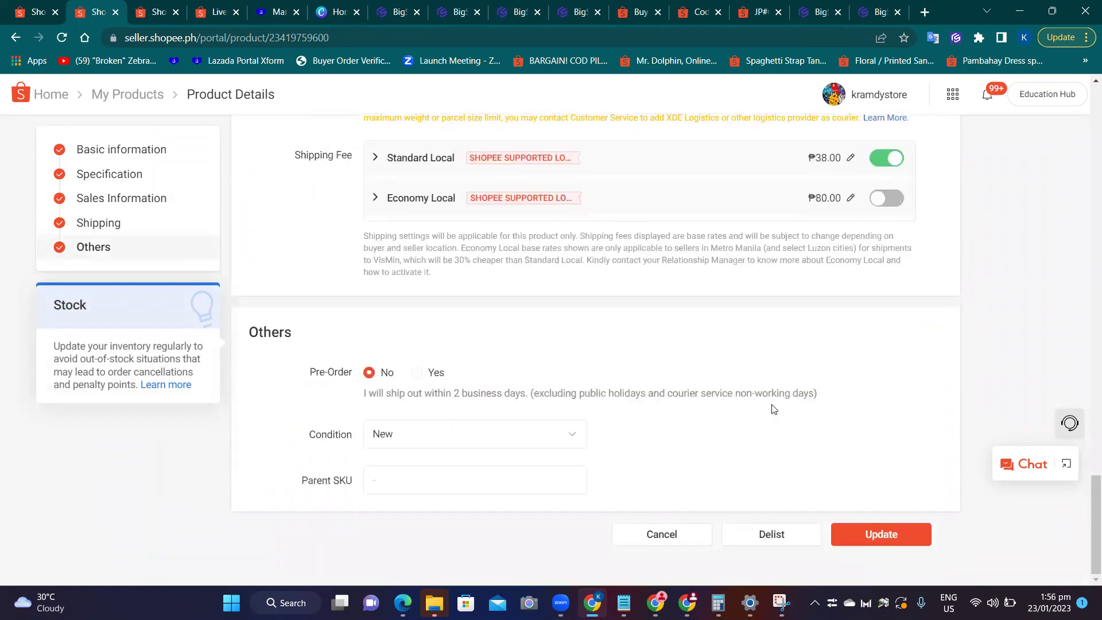
click(876, 527)
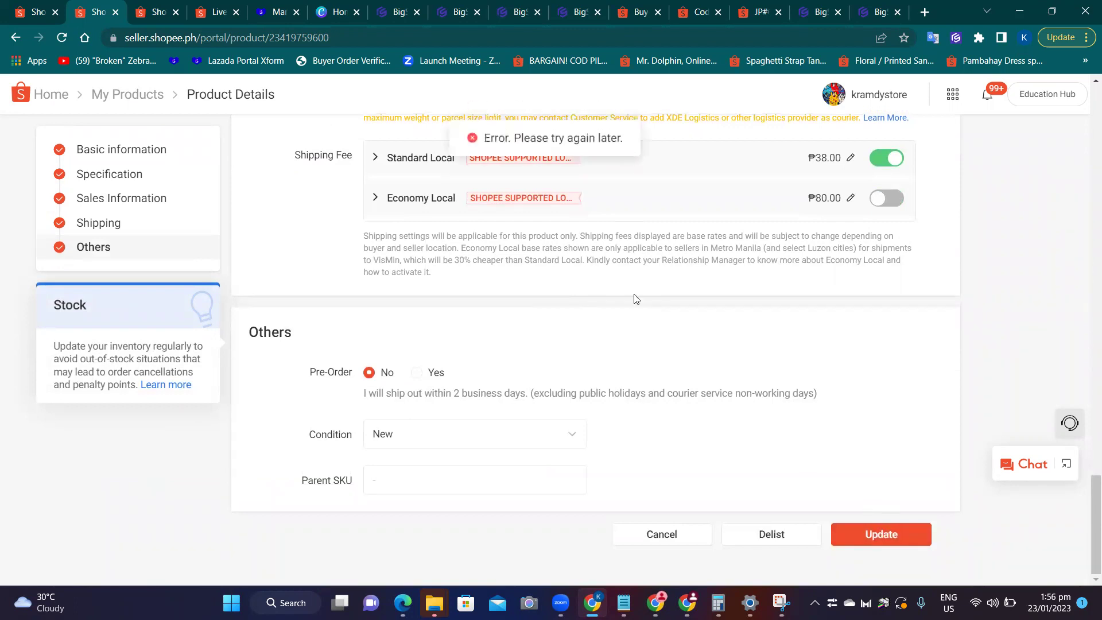
scroll(714, 299, up, 12)
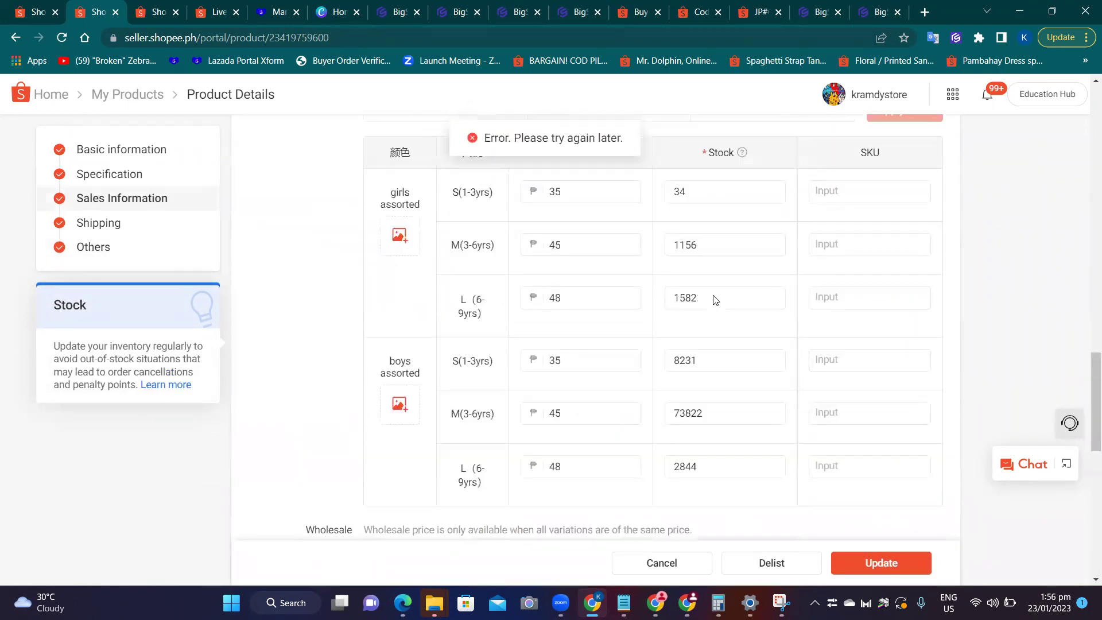
scroll(714, 297, up, 15)
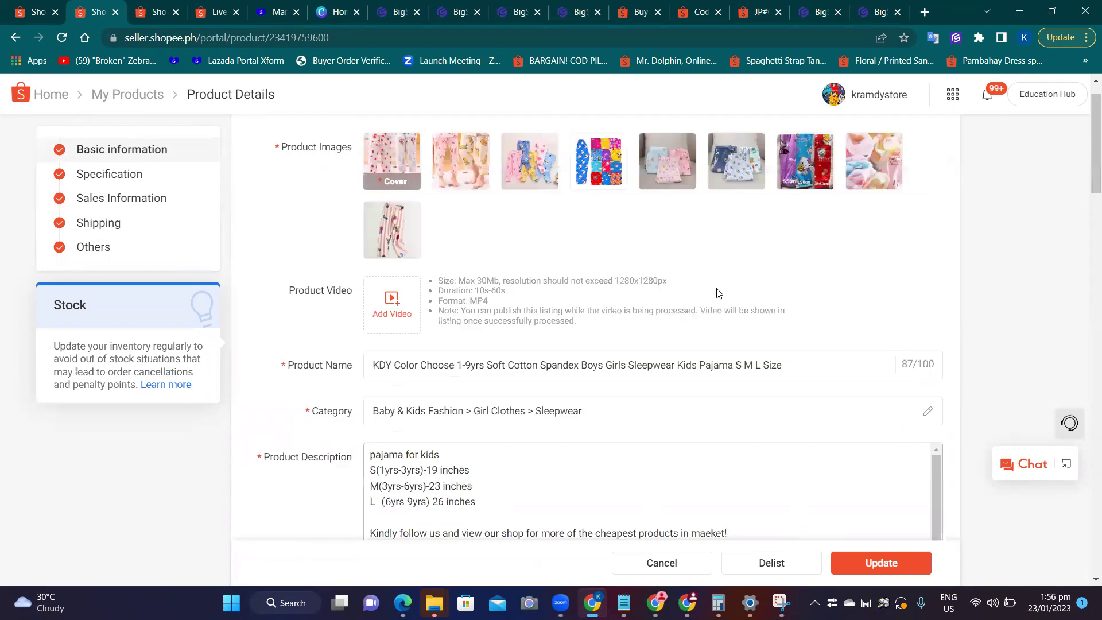
click(881, 565)
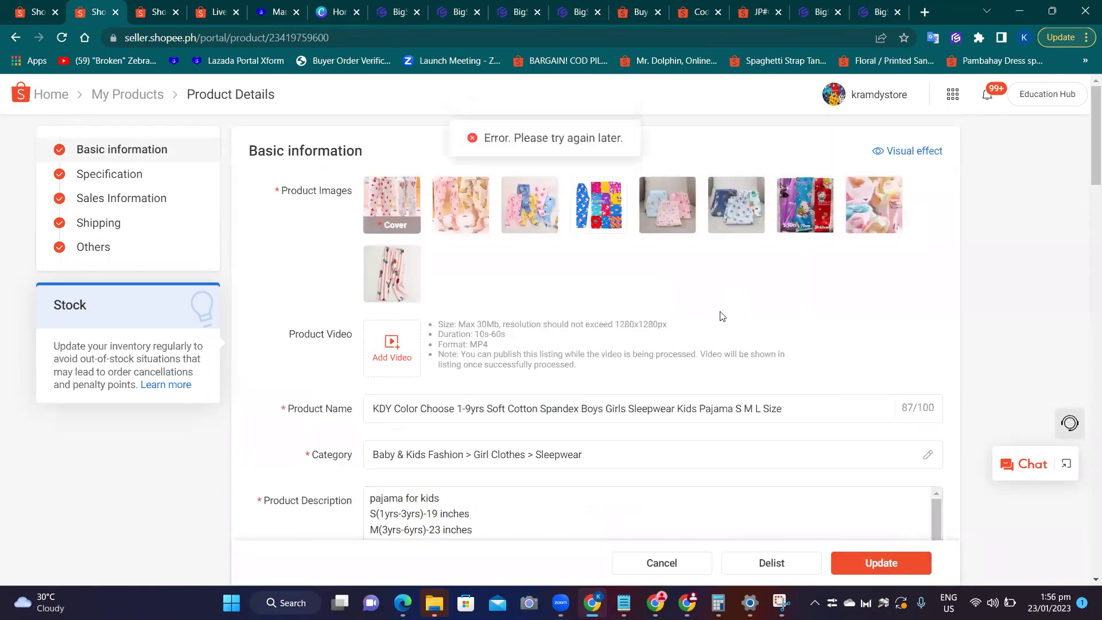
Reload the product page, discarding the unsaved edits, and check its variation options and prices.
key(F5)
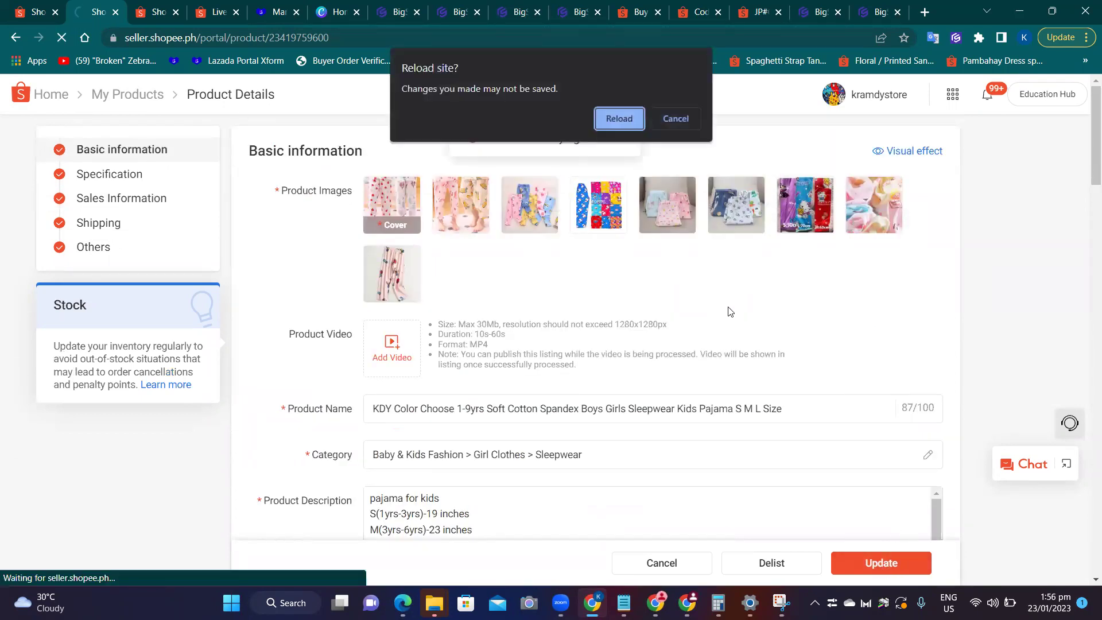
click(617, 122)
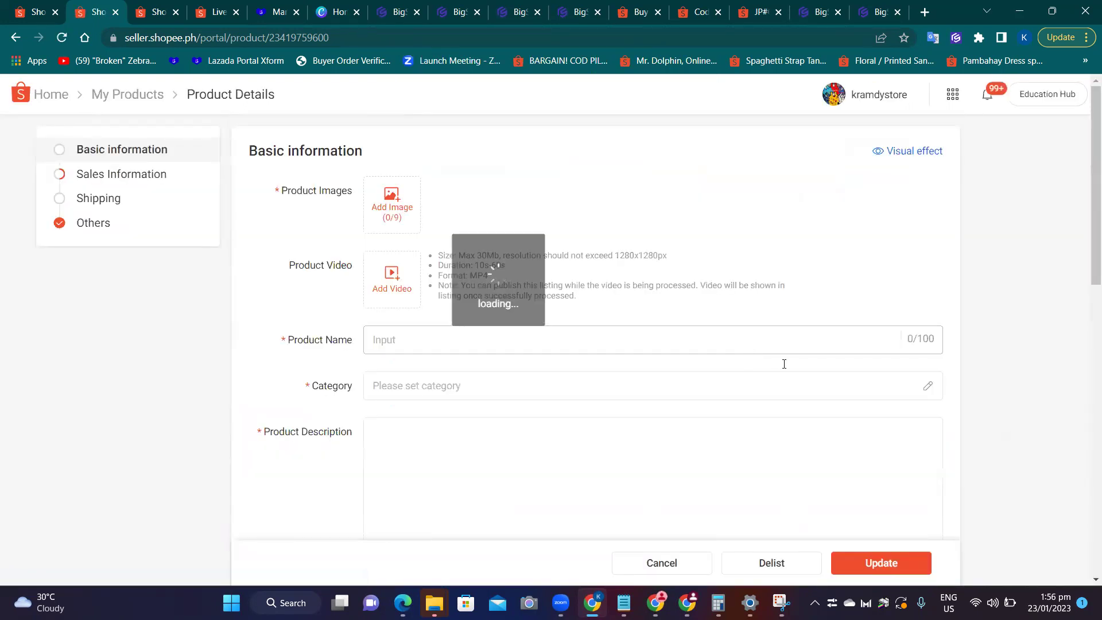
scroll(972, 313, down, 20)
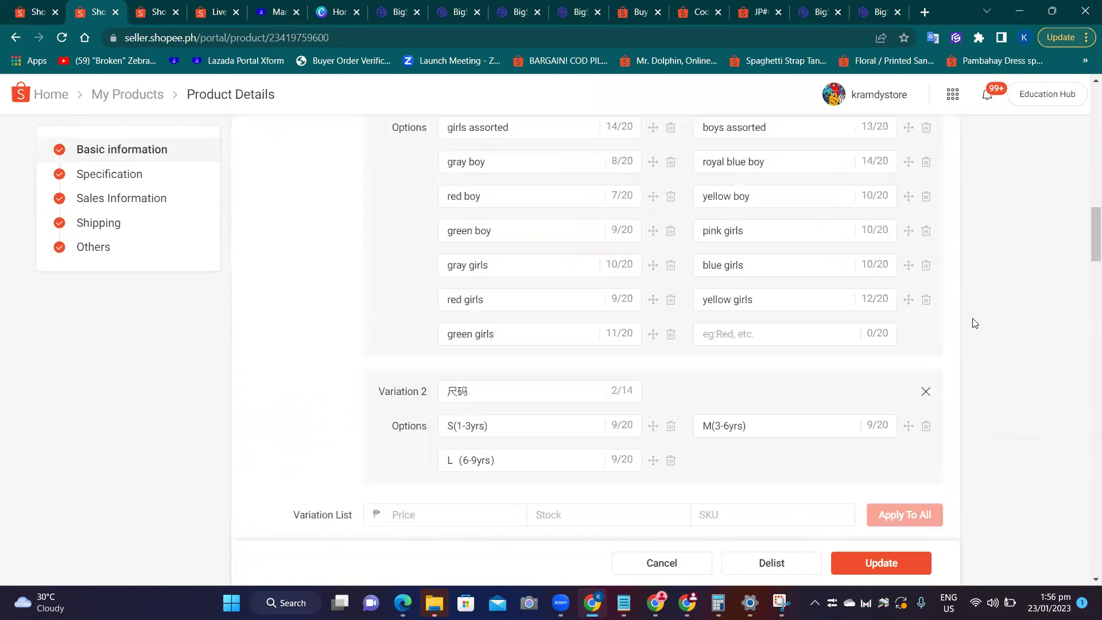
scroll(766, 315, down, 5)
scroll(310, 298, up, 15)
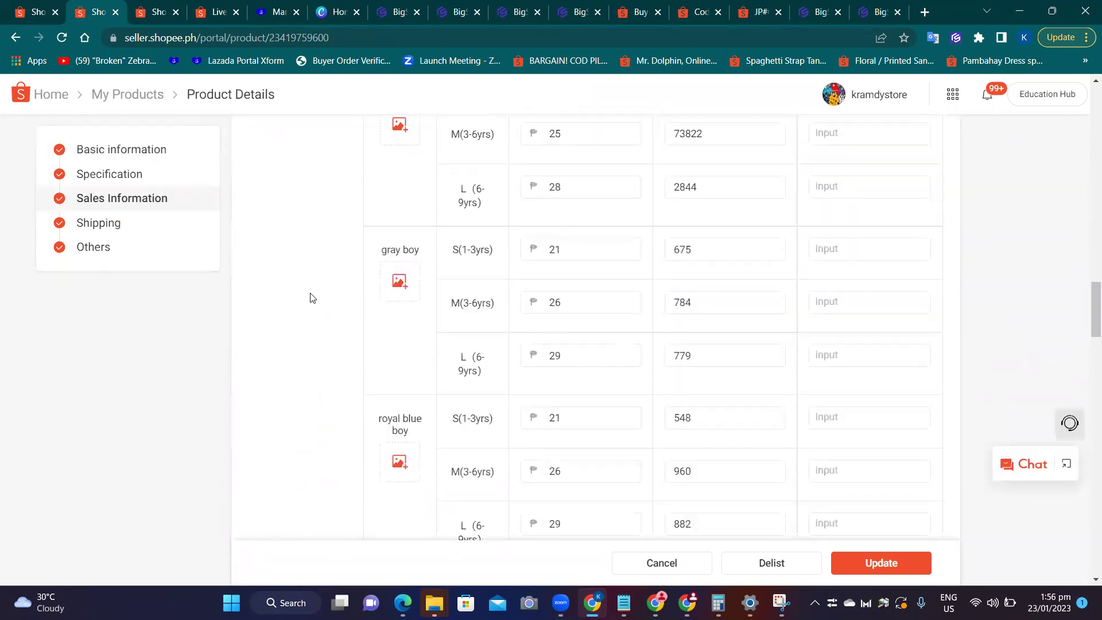
scroll(313, 291, up, 10)
Return to the My Products list and look through the shop's listed products.
click(46, 13)
click(79, 19)
scroll(271, 185, down, 5)
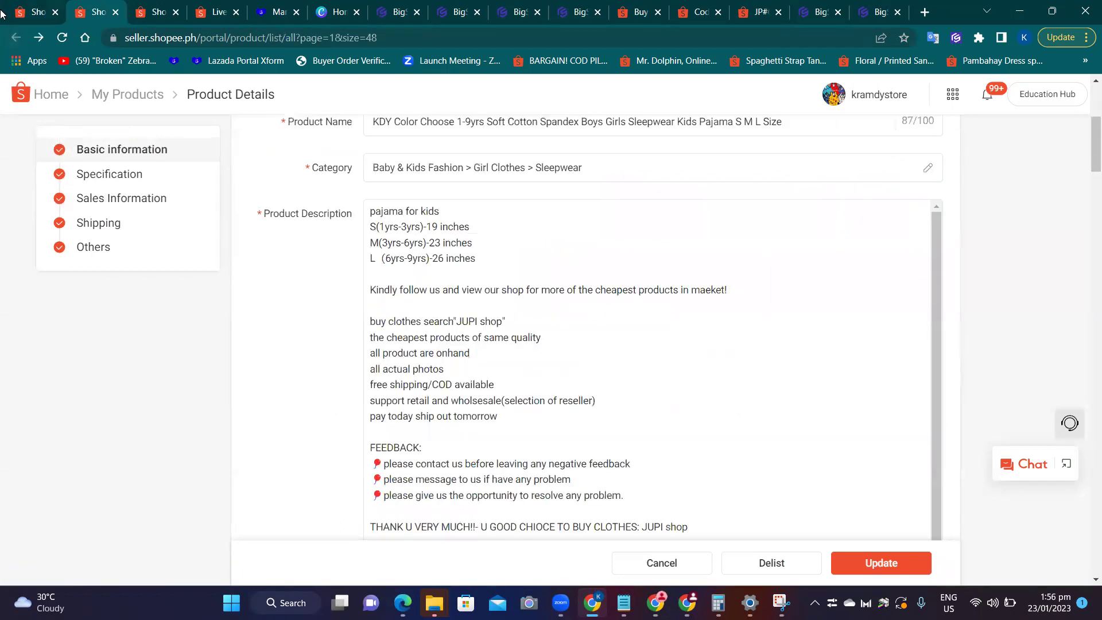
scroll(270, 185, up, 5)
click(128, 95)
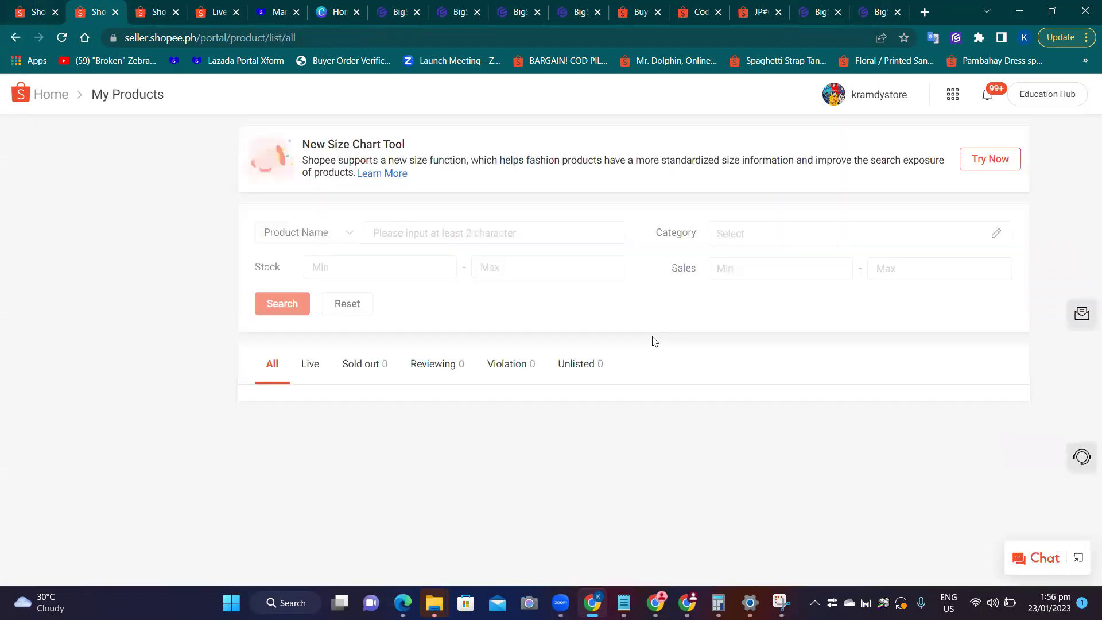
scroll(396, 418, down, 4)
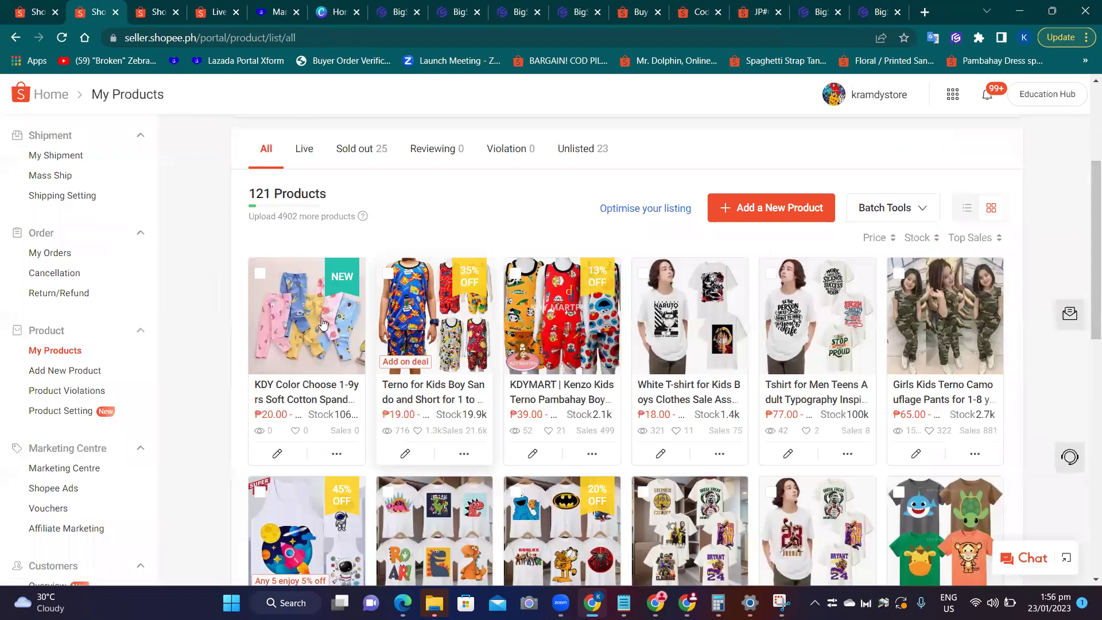
scroll(828, 382, down, 4)
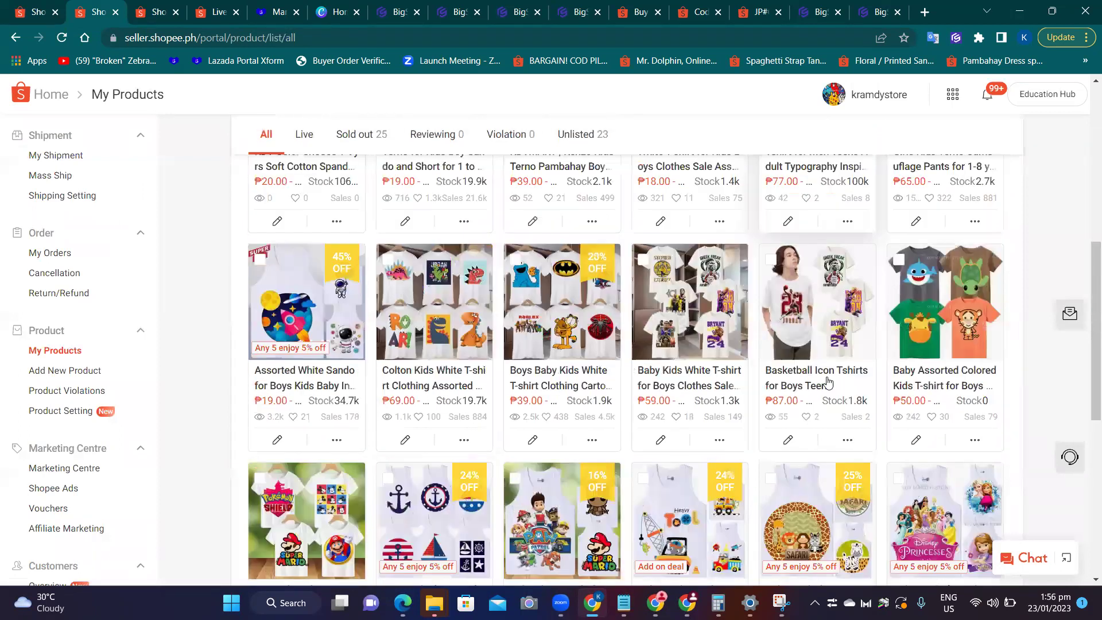
scroll(718, 344, down, 8)
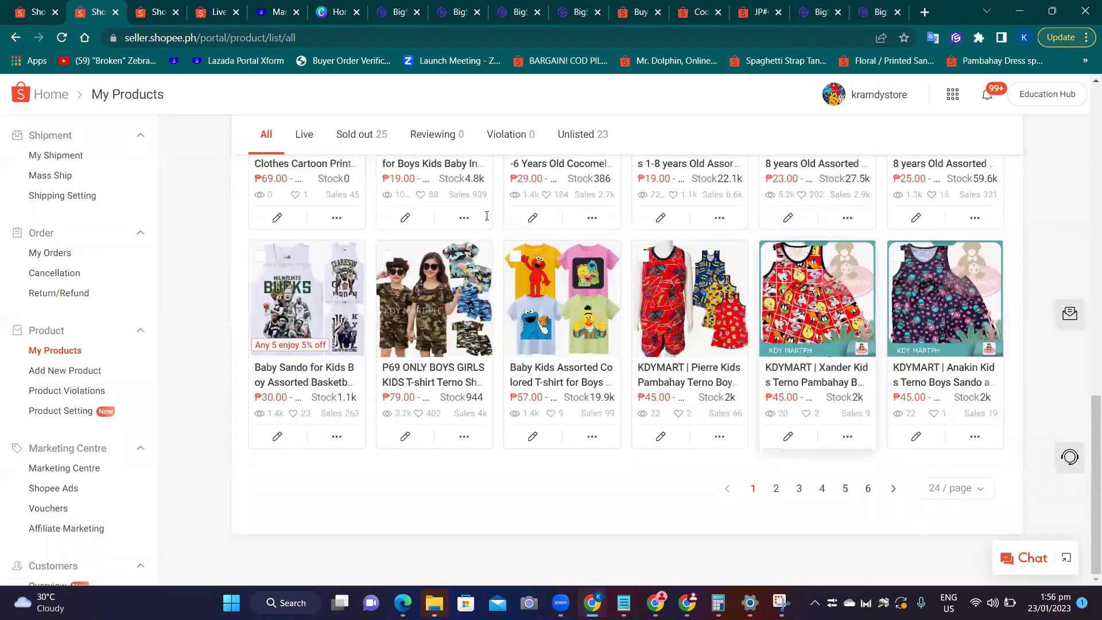
scroll(487, 216, up, 12)
Switch to BigSeller's Shopee drafts and open the "KDY Cod spandex Pajama girl and boy kids 1-7 years old" draft for bulk editing.
click(569, 5)
click(879, 12)
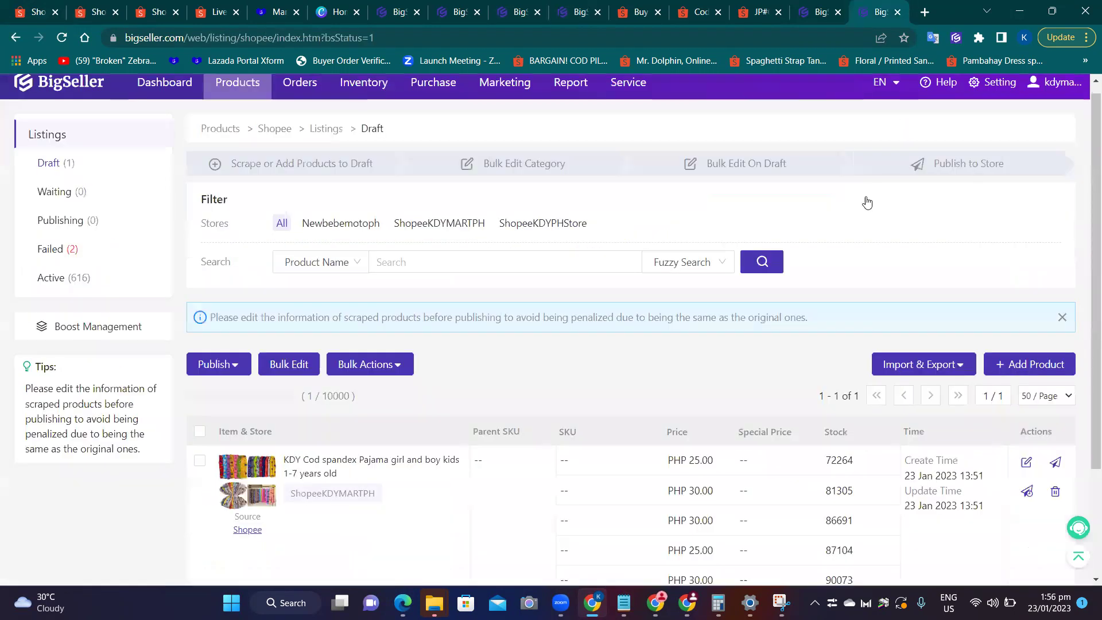
scroll(469, 384, down, 1)
scroll(344, 356, down, 1)
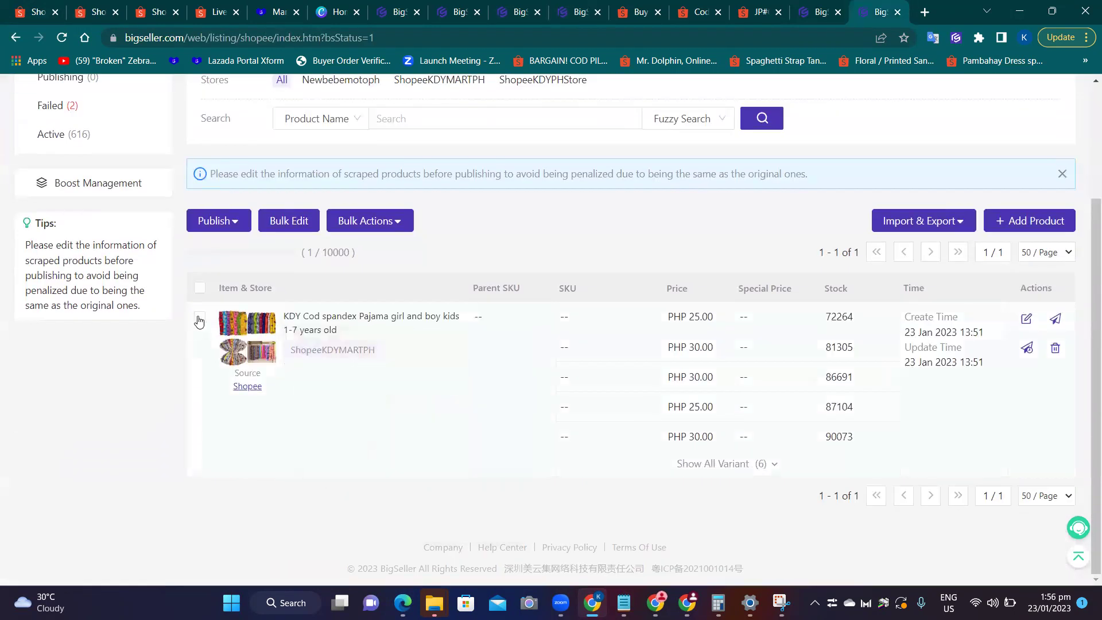
click(199, 317)
click(288, 225)
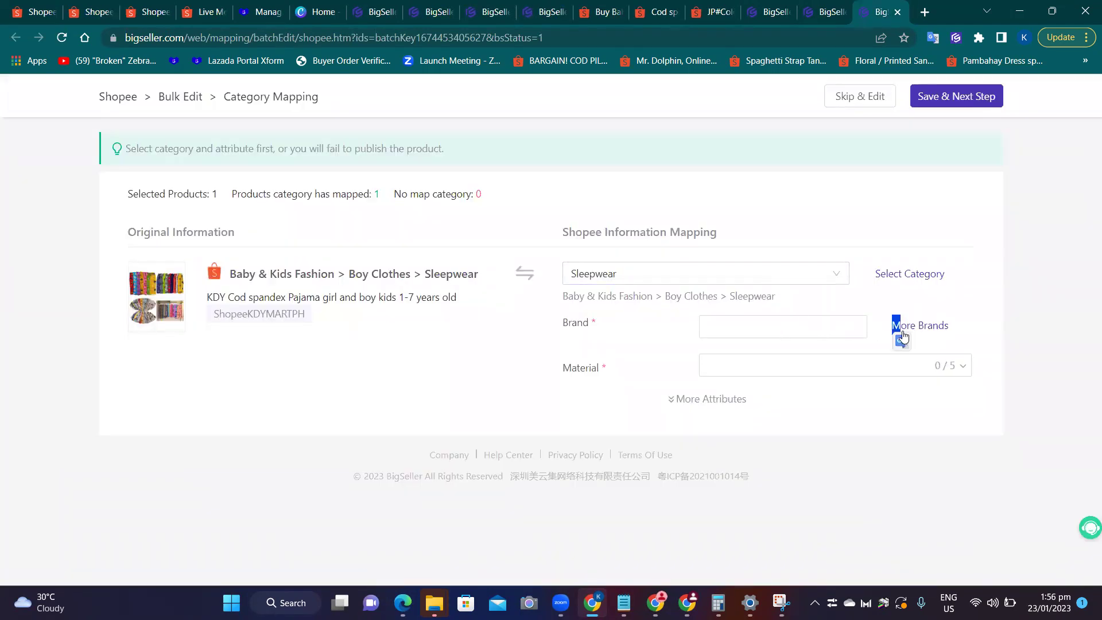
Set the draft's brand to NoBrand and its material to spandex in the category mapping.
click(931, 336)
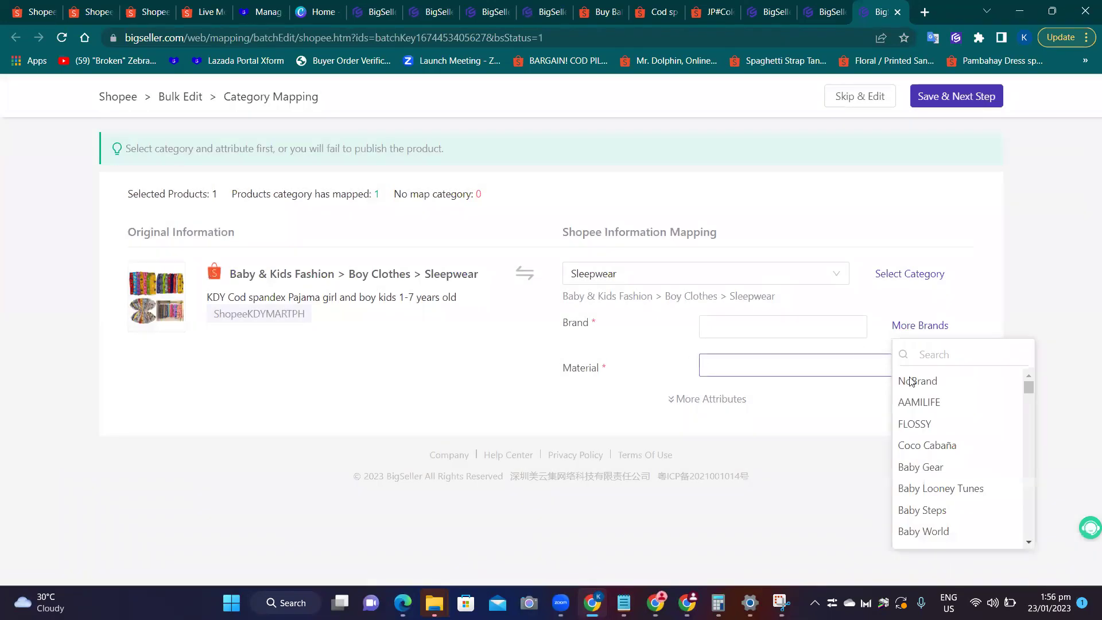
click(918, 382)
click(840, 371)
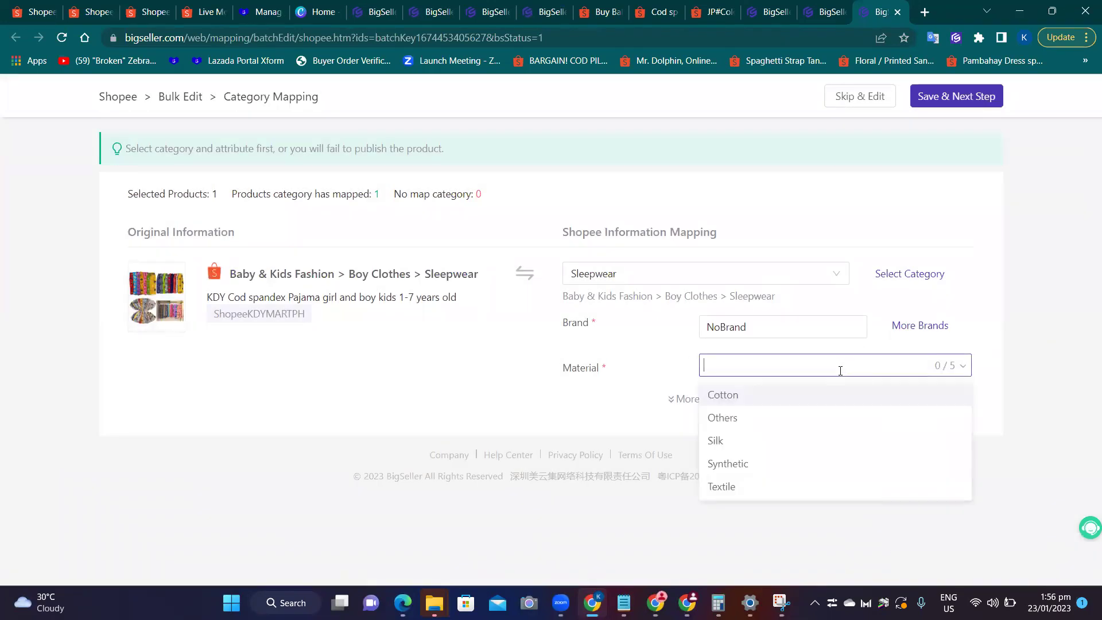
text(spandex)
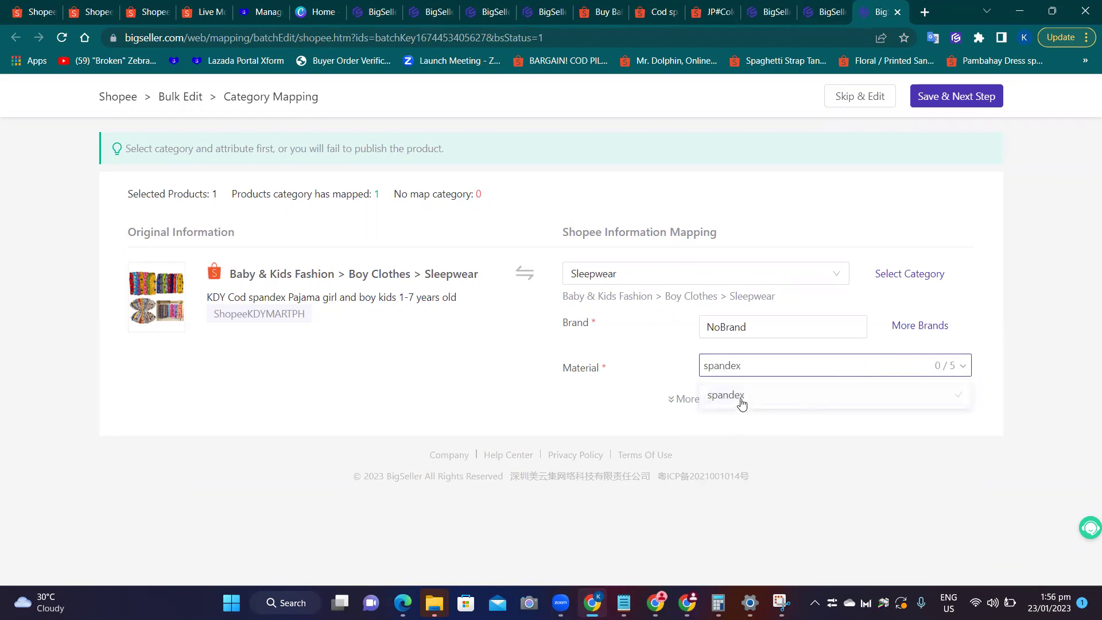
click(739, 396)
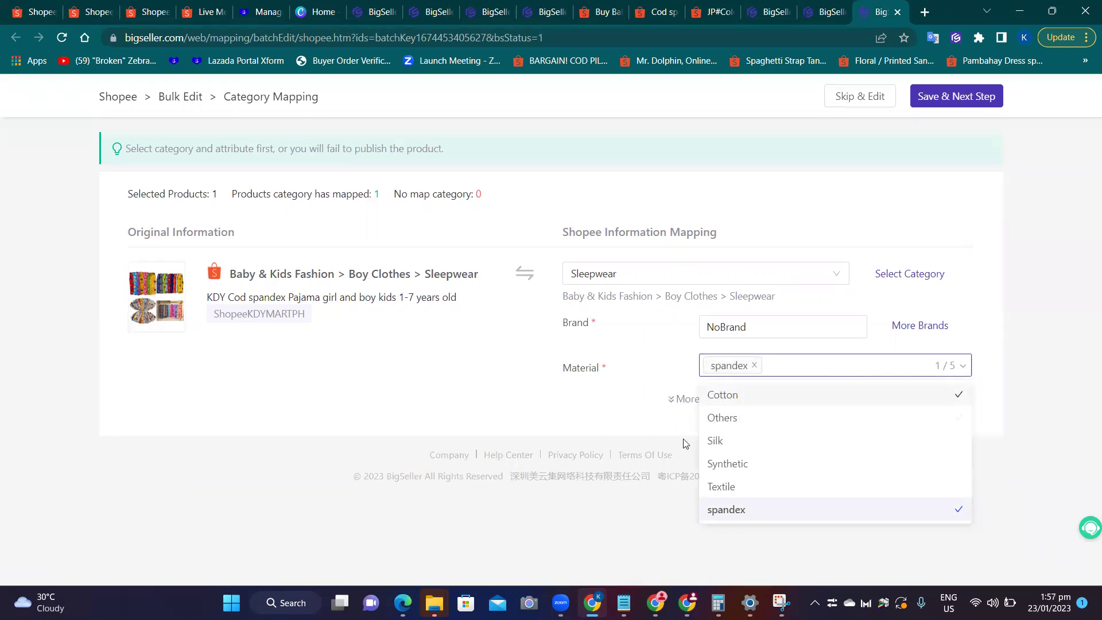
Show the additional category attributes and set the pattern to Graphic and Animal Prints.
click(678, 402)
click(683, 408)
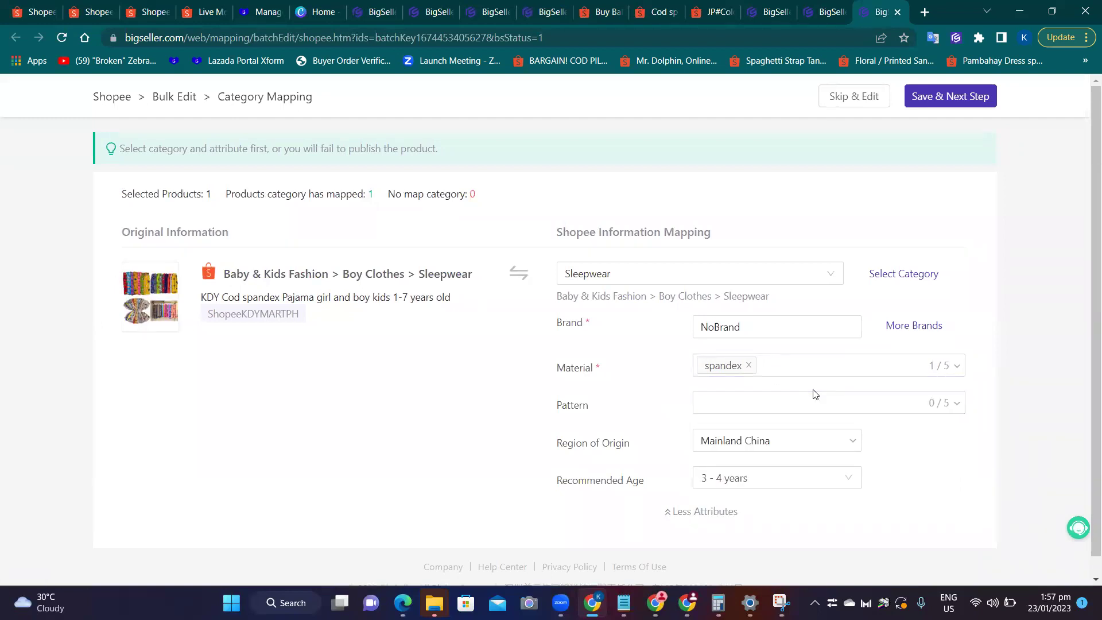
click(845, 404)
click(726, 501)
click(923, 433)
click(980, 431)
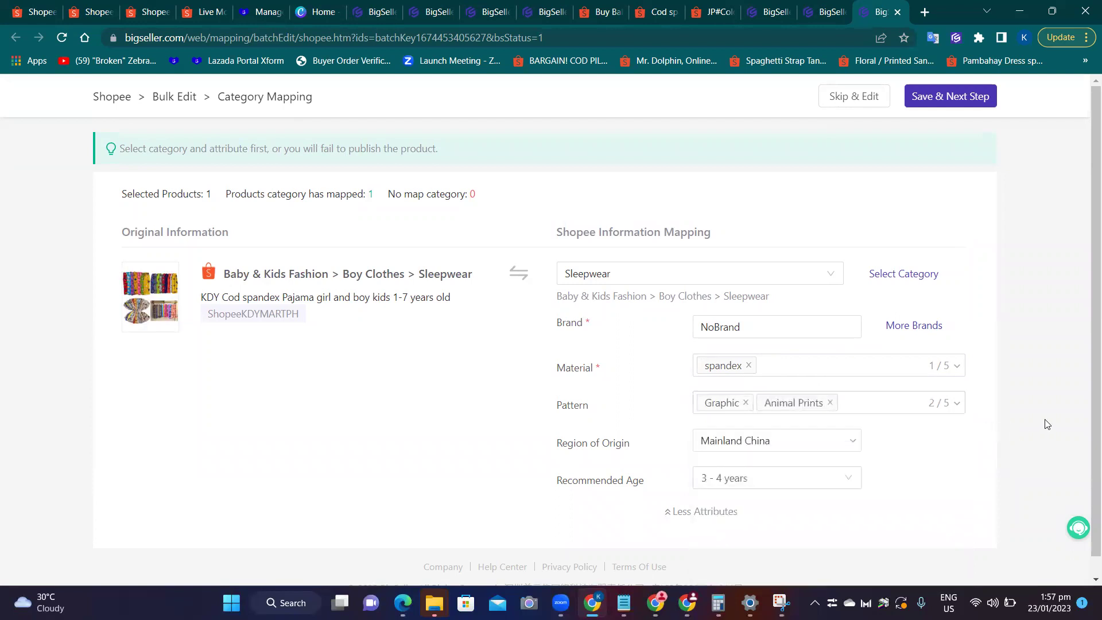
Set the region of origin to Others and the recommended age to 6 - 7 years, and save the mapping to continue.
scroll(1025, 429, down, 1)
click(853, 422)
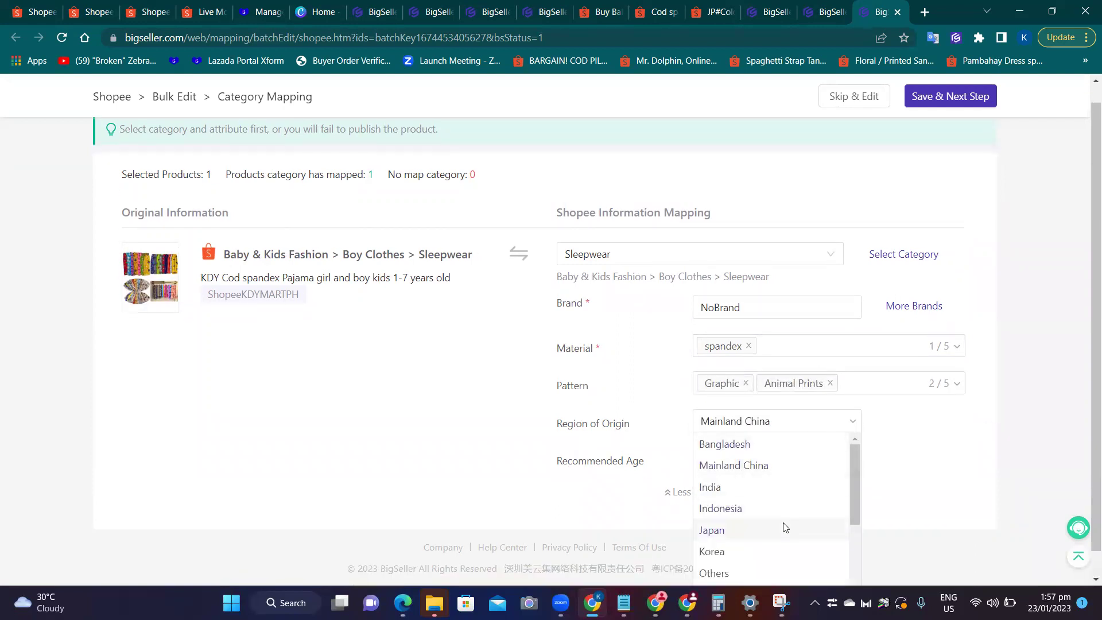
click(755, 570)
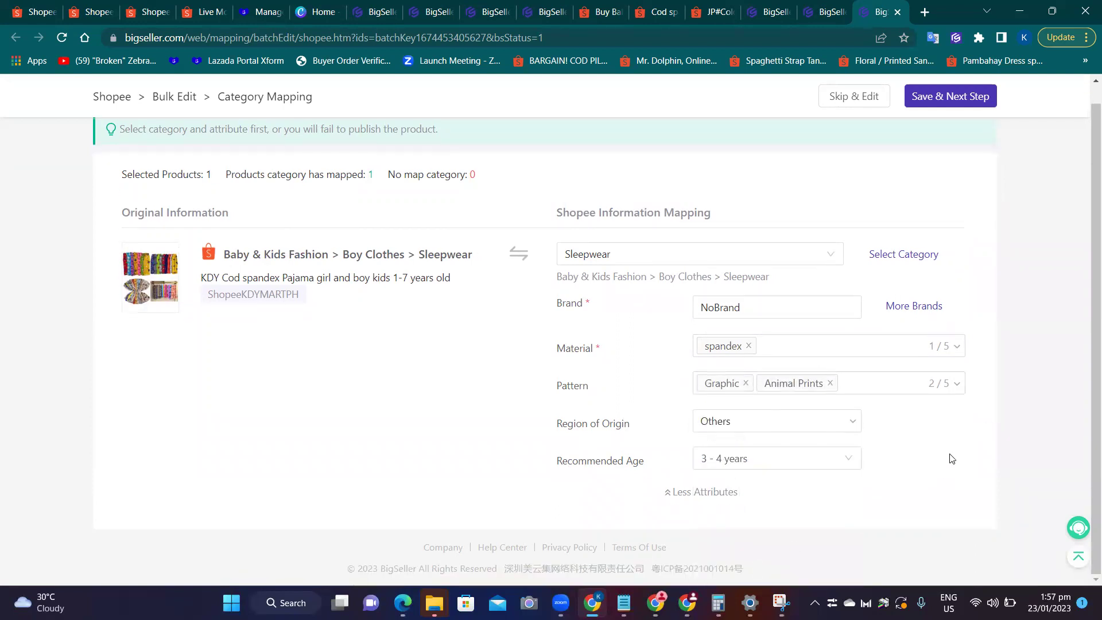
click(797, 463)
click(768, 434)
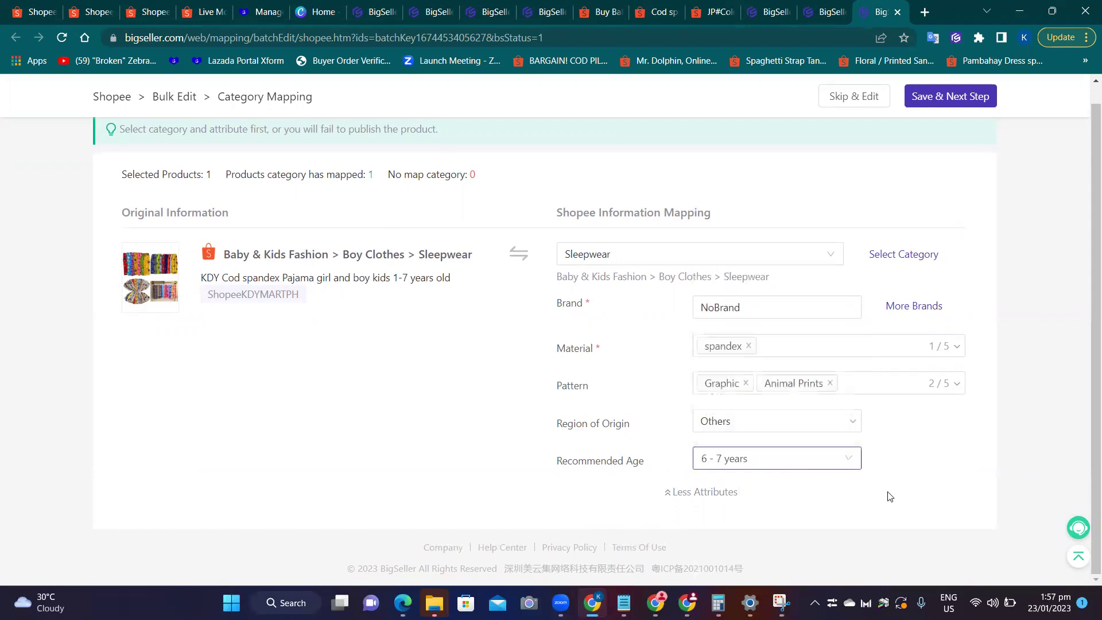
click(949, 96)
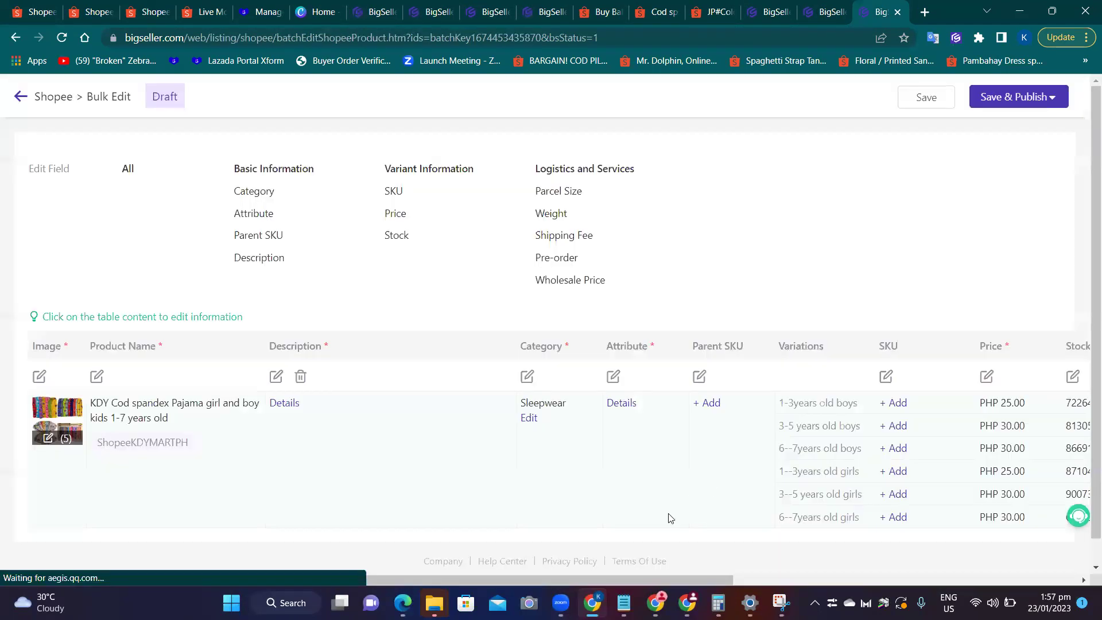
Add Standard Local shipping with the Shopee Estimated Fee to the pajama draft.
scroll(663, 570, right, 3)
scroll(663, 570, right, 5)
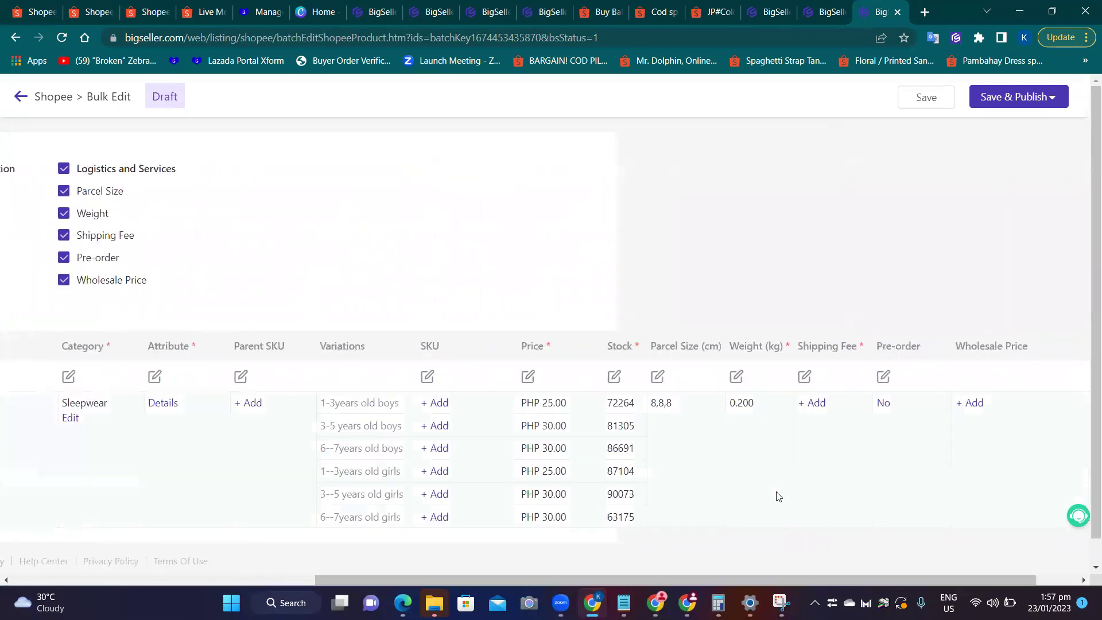
click(824, 408)
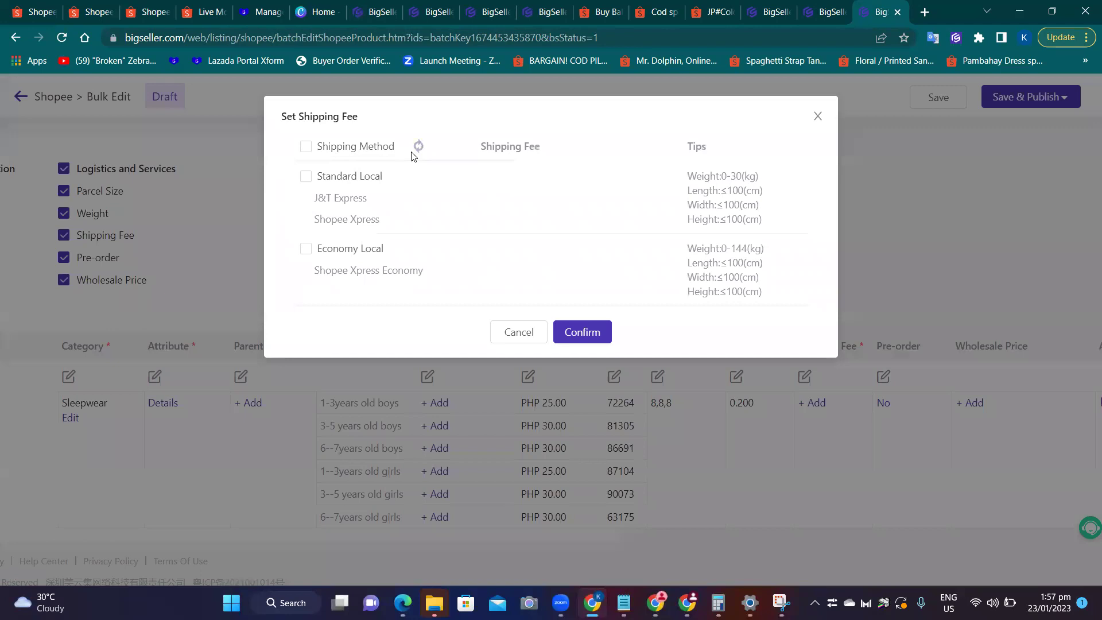
click(305, 177)
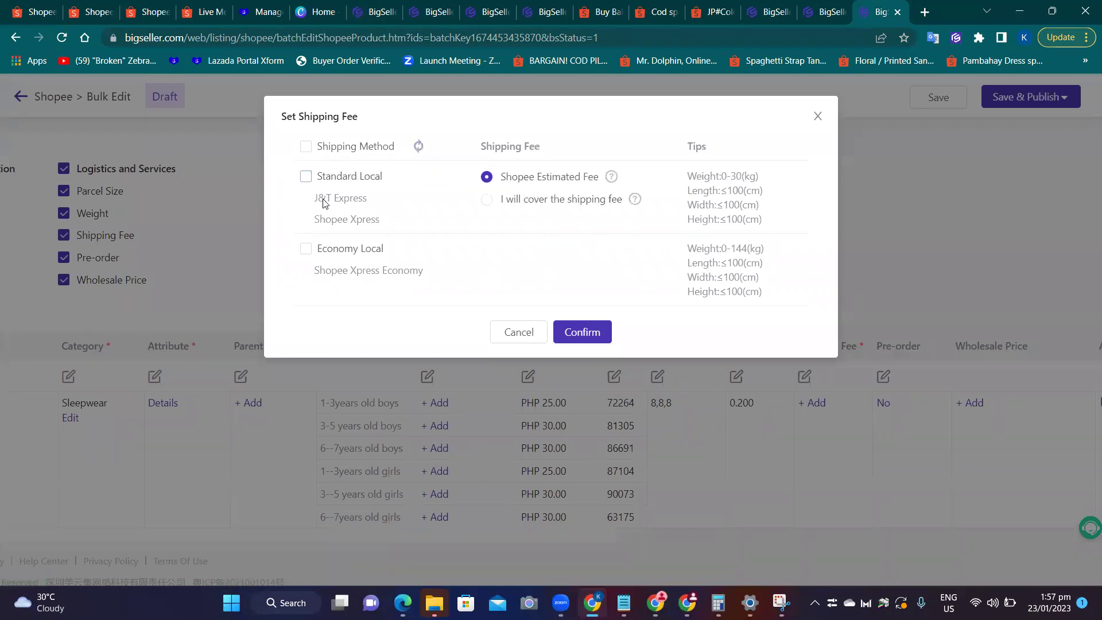
click(574, 335)
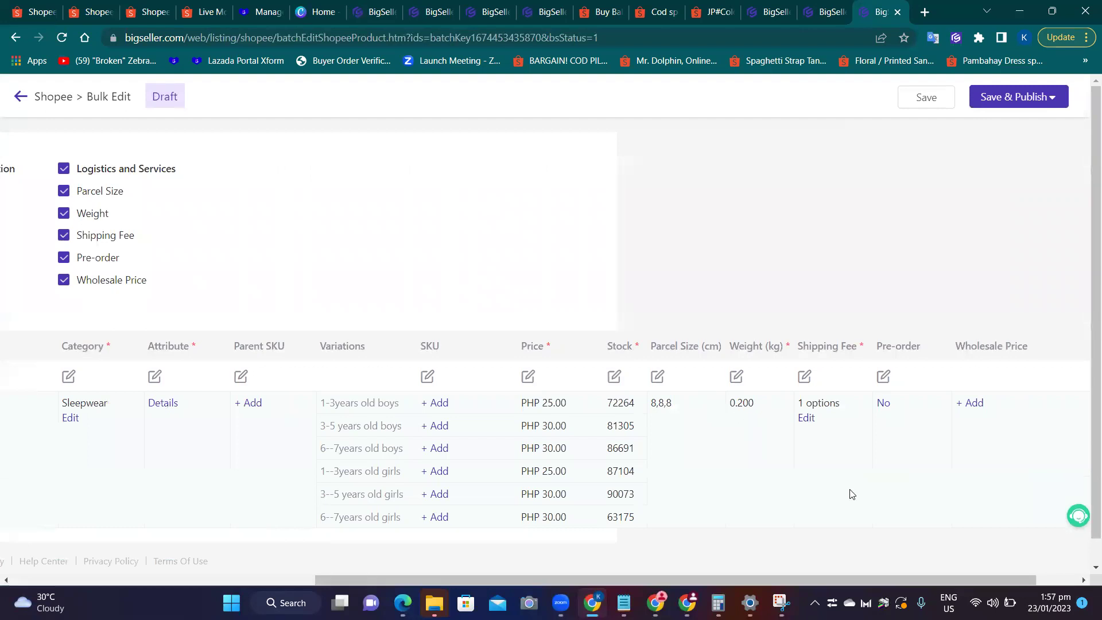
Save and publish the pajama draft to the Shopee store immediately, and dismiss the bulk edit report.
scroll(841, 450, down, 1)
mouse_move(1019, 98)
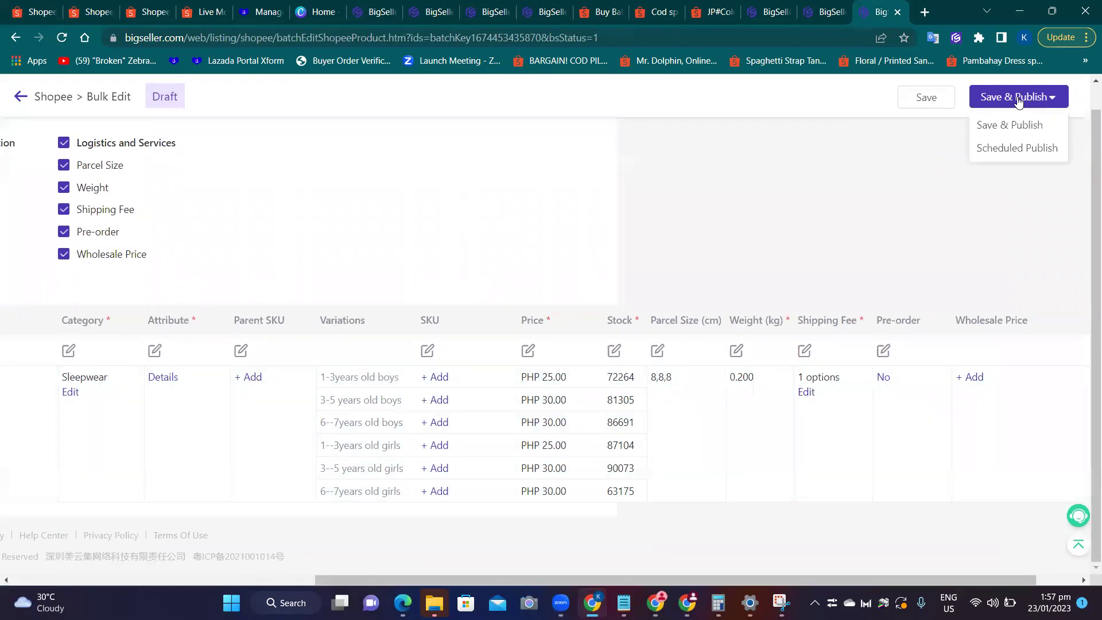
click(992, 125)
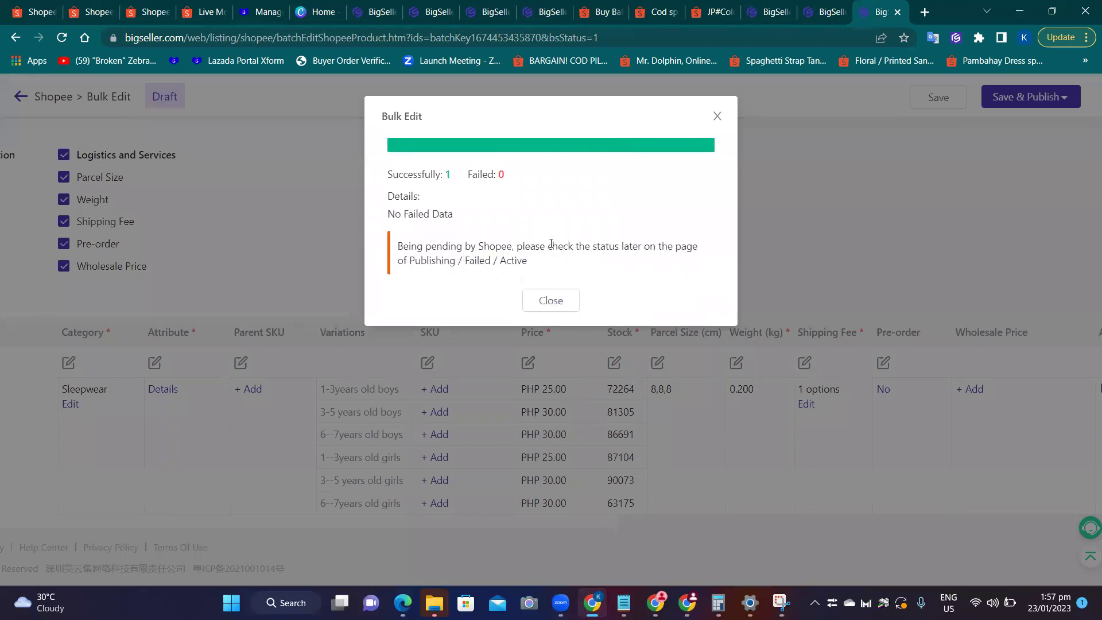
click(561, 300)
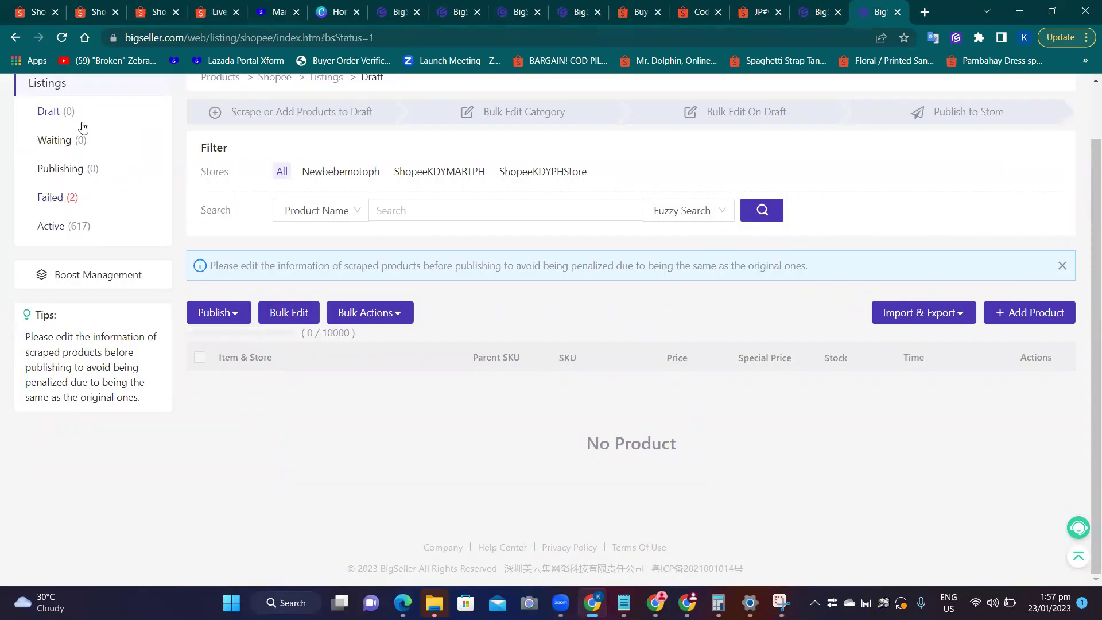
Switch to Shopee Seller Centre, reload My Products and check the list for the newly published pajama listing.
key(ctrl+Tab)
key(ctrl+Tab)
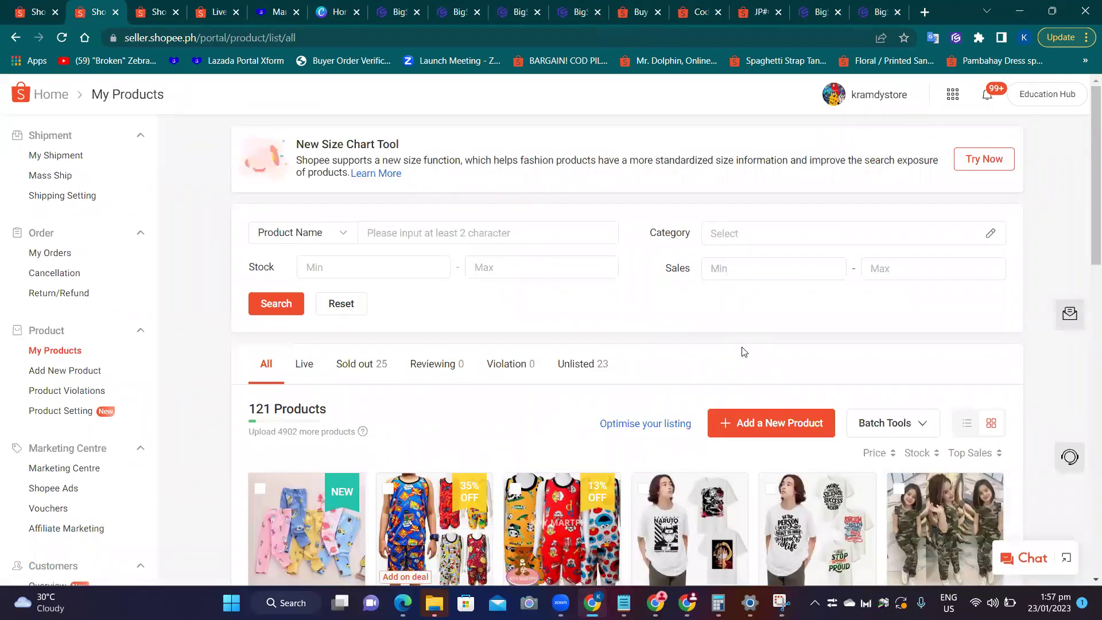
right_click(742, 351)
click(783, 128)
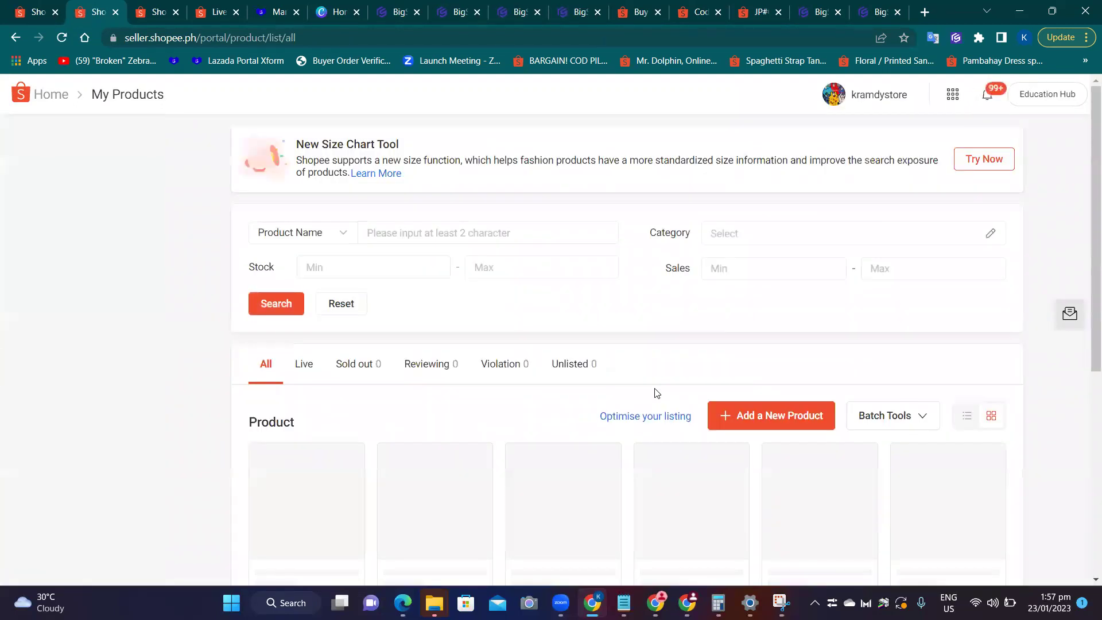
scroll(252, 334, down, 4)
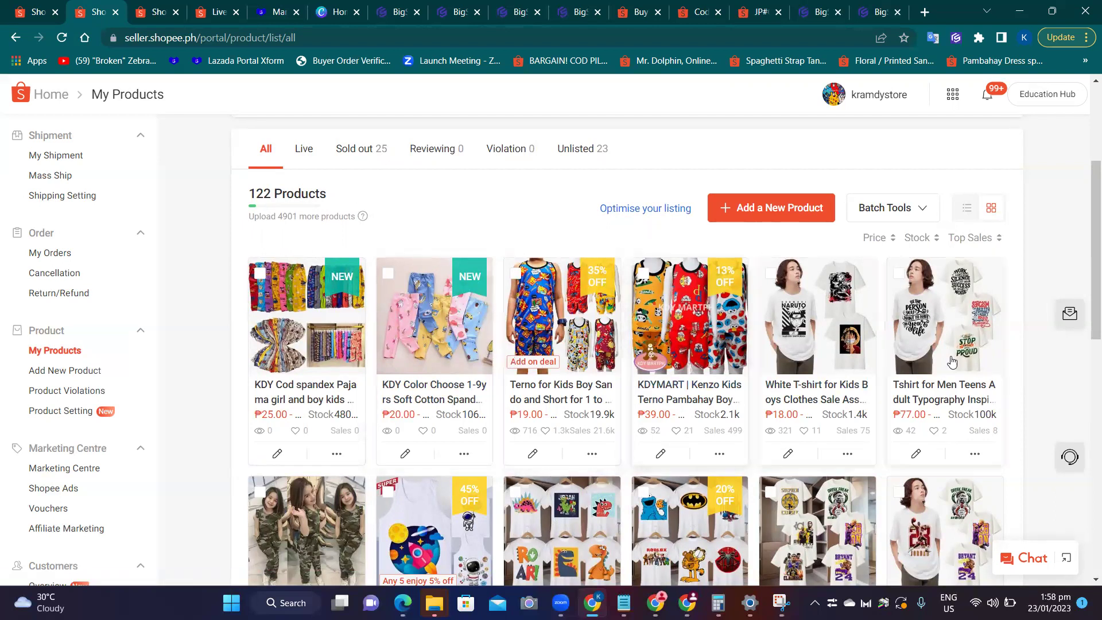
Review the original pajama product page, the Babies & Kids category page and BigSeller's scraped products list.
click(875, 6)
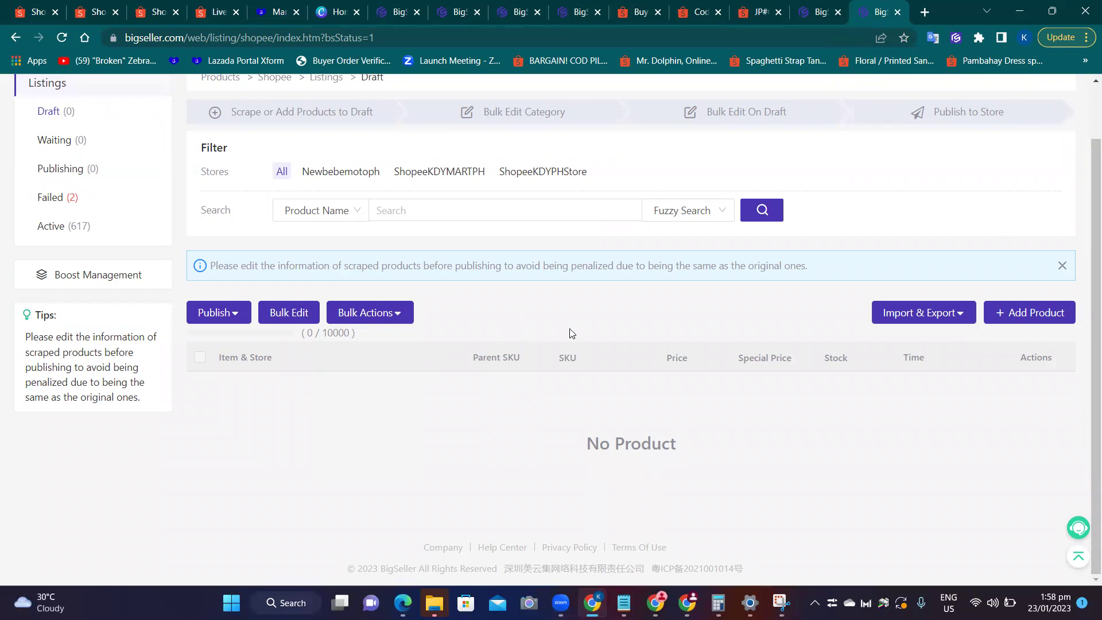
click(701, 12)
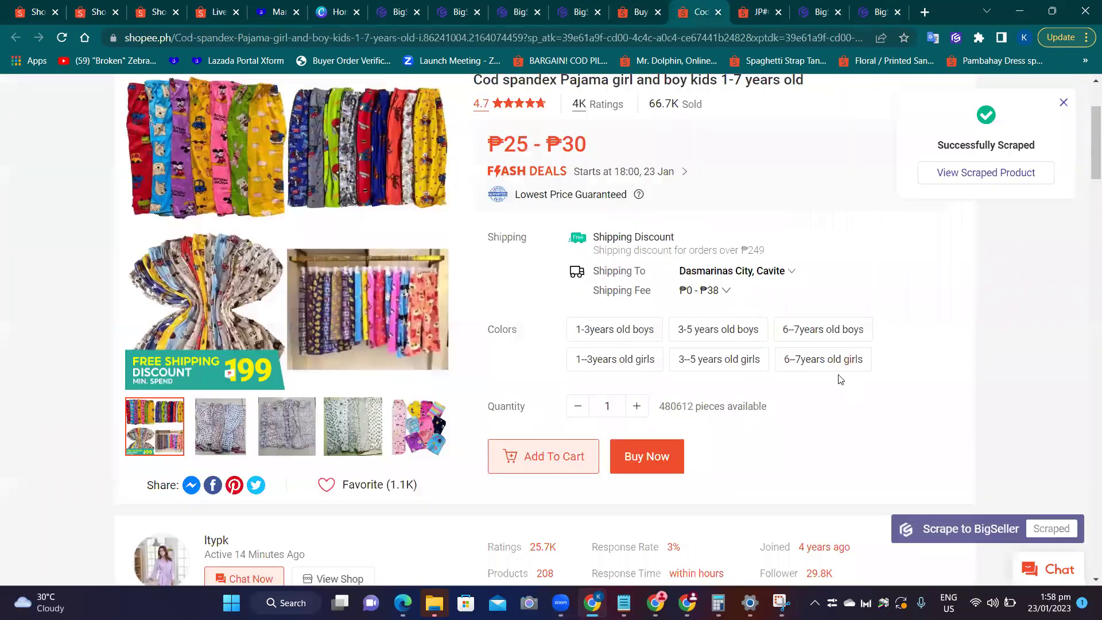
key(ctrl+shift+Tab)
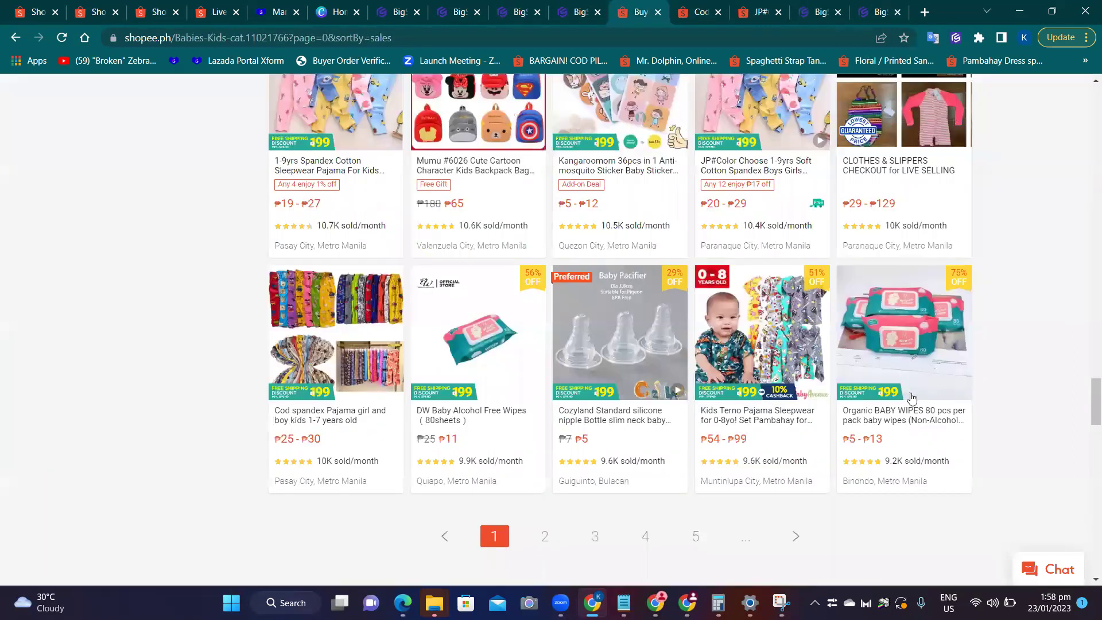
key(ctrl+Tab)
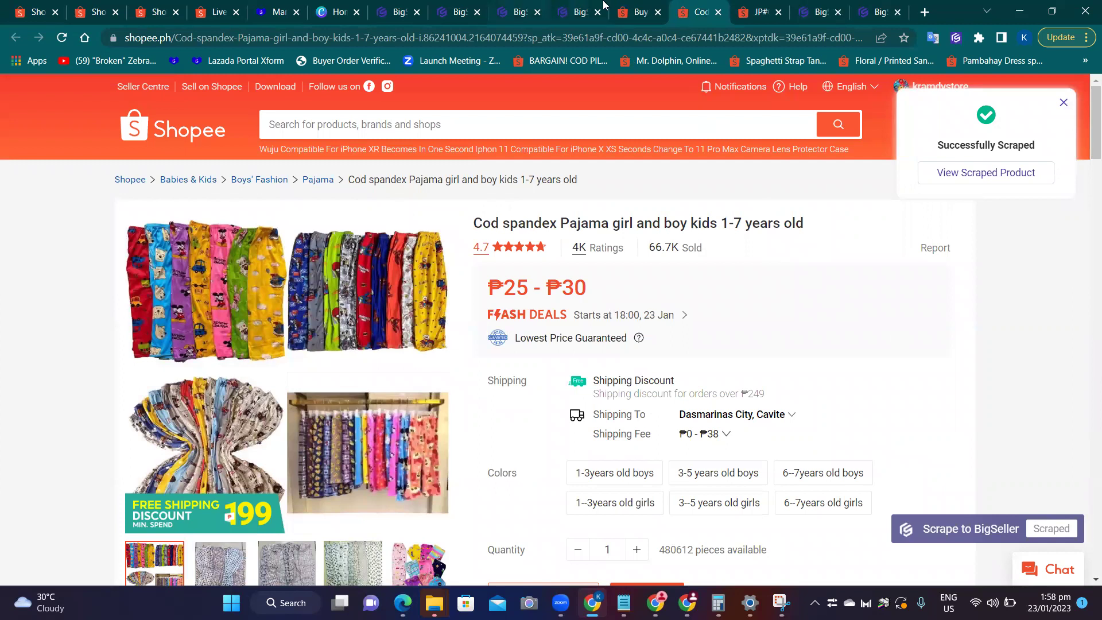
click(821, 12)
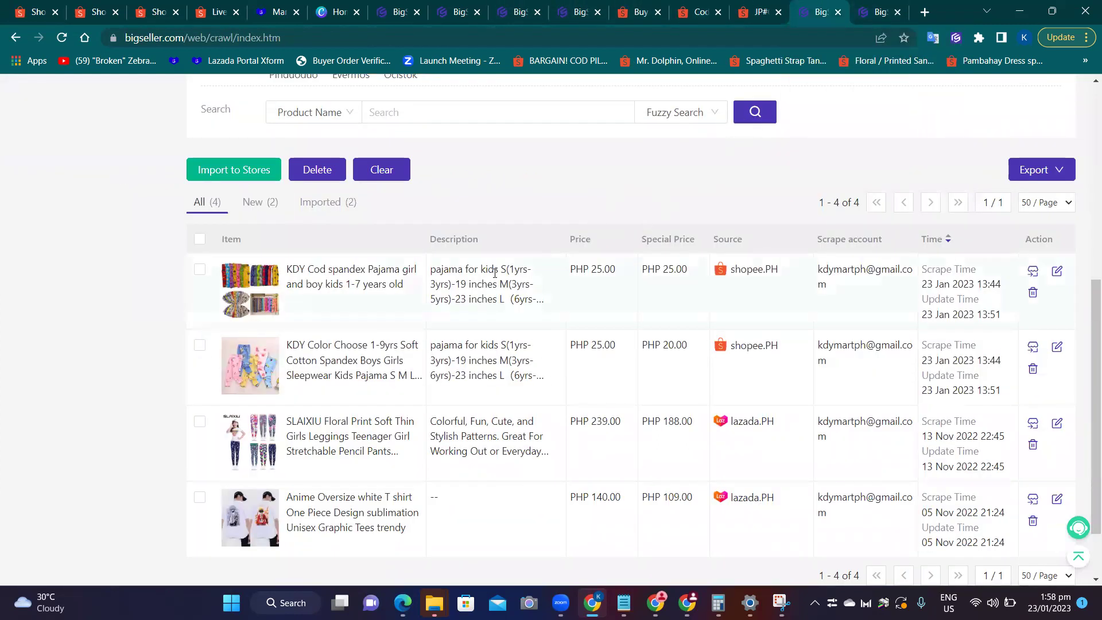
scroll(538, 250, up, 3)
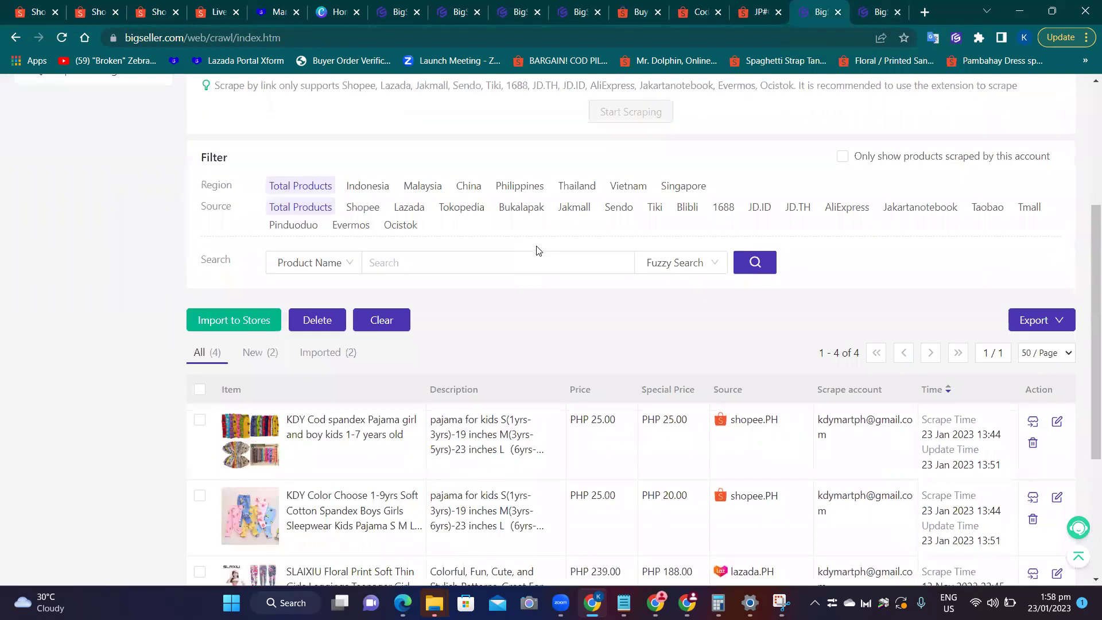
scroll(539, 250, up, 3)
key(ctrl+1)
click(111, 5)
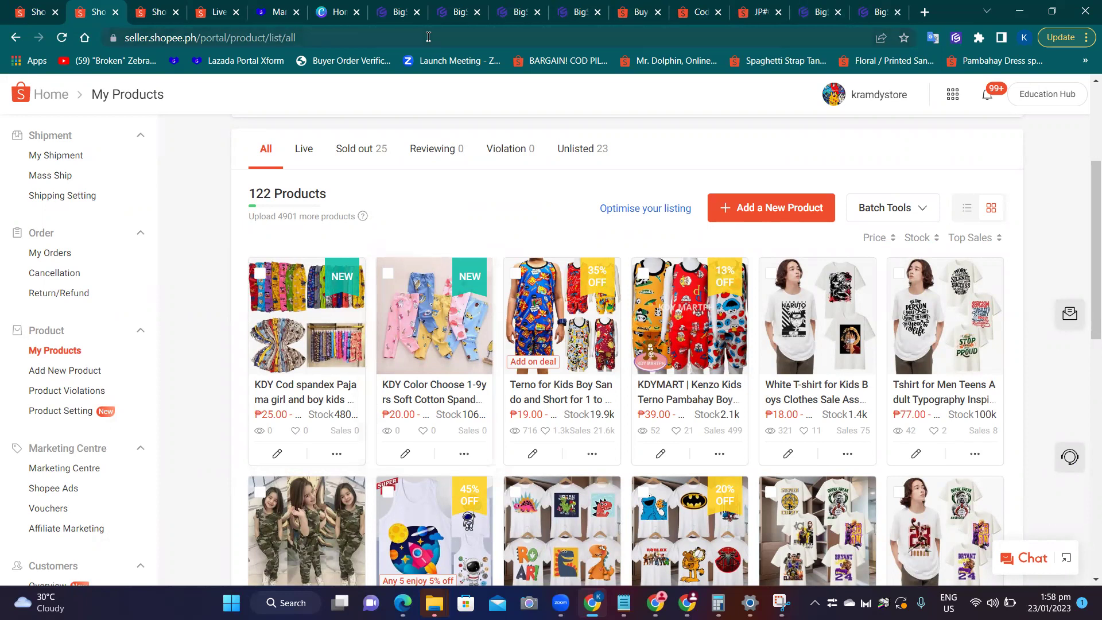
click(465, 5)
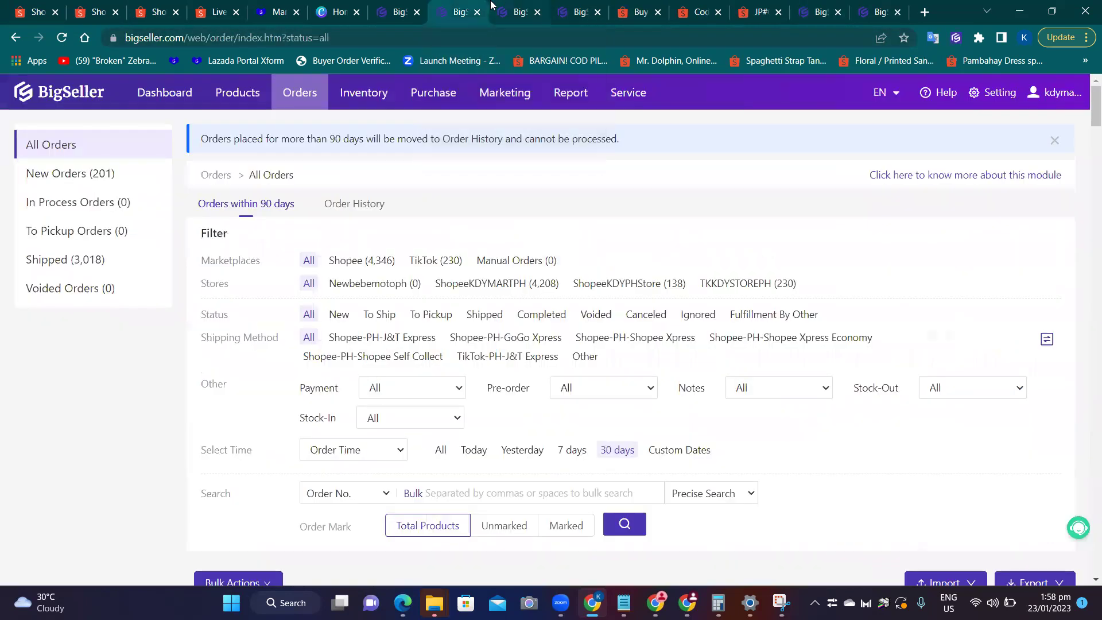
click(547, 6)
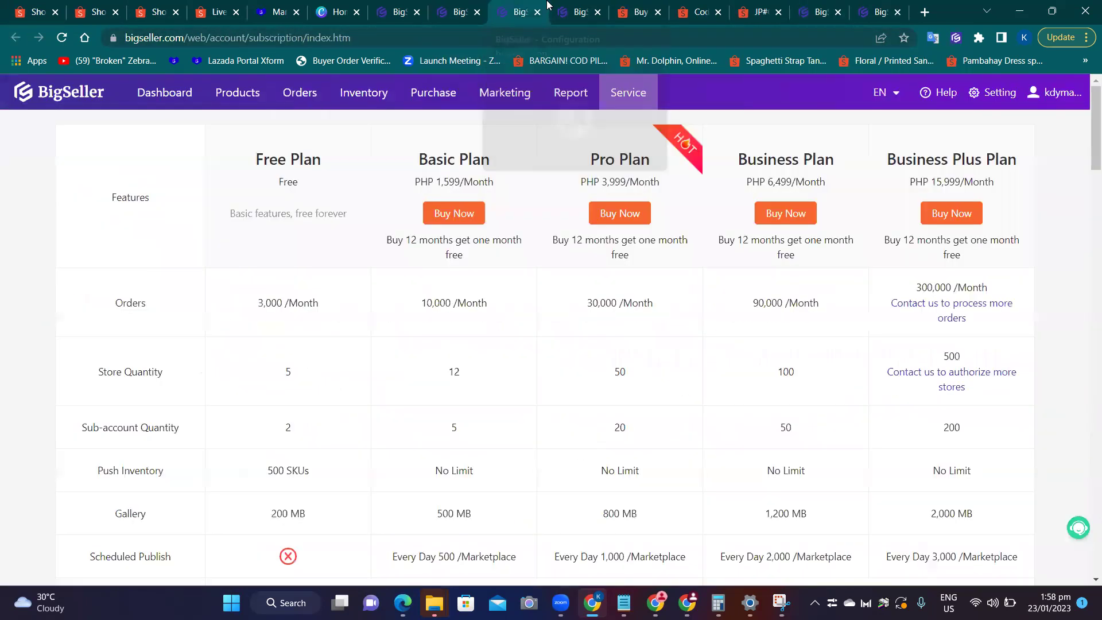
Open BigSeller's Copy Listings page for Shopee and filter it to the ShopeeKDYPHStore store.
click(799, 6)
scroll(211, 262, up, 2)
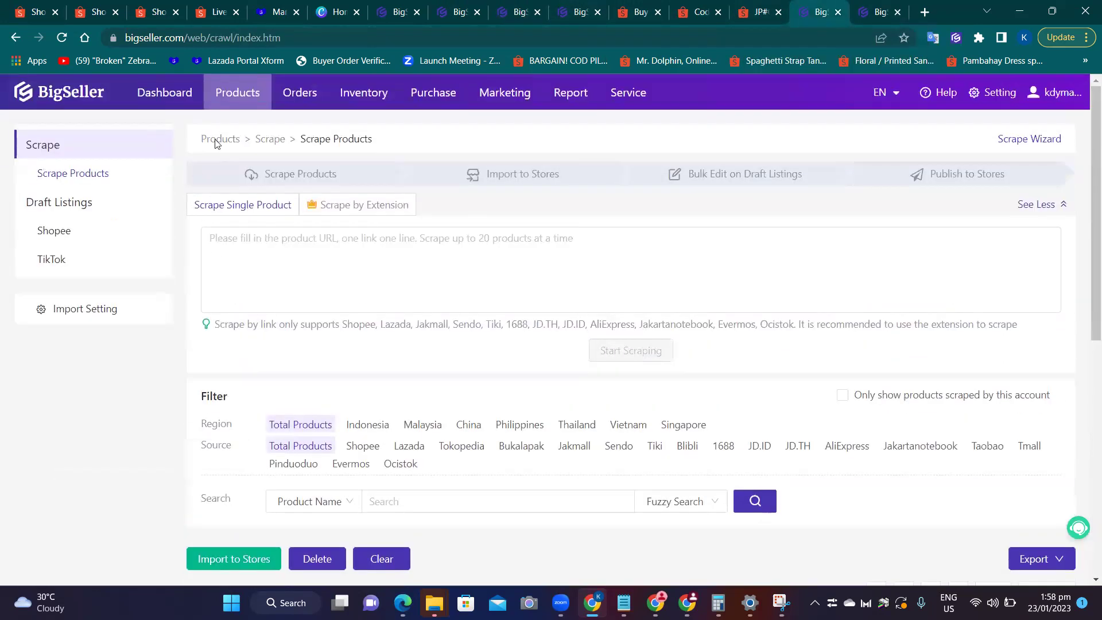
mouse_move(227, 92)
click(363, 143)
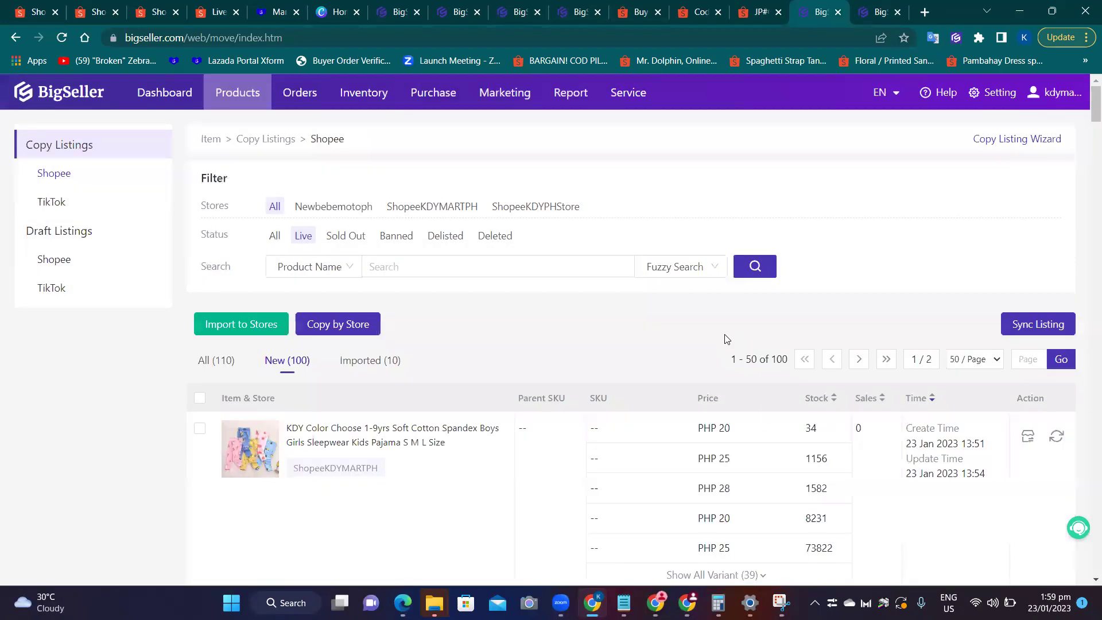
click(571, 213)
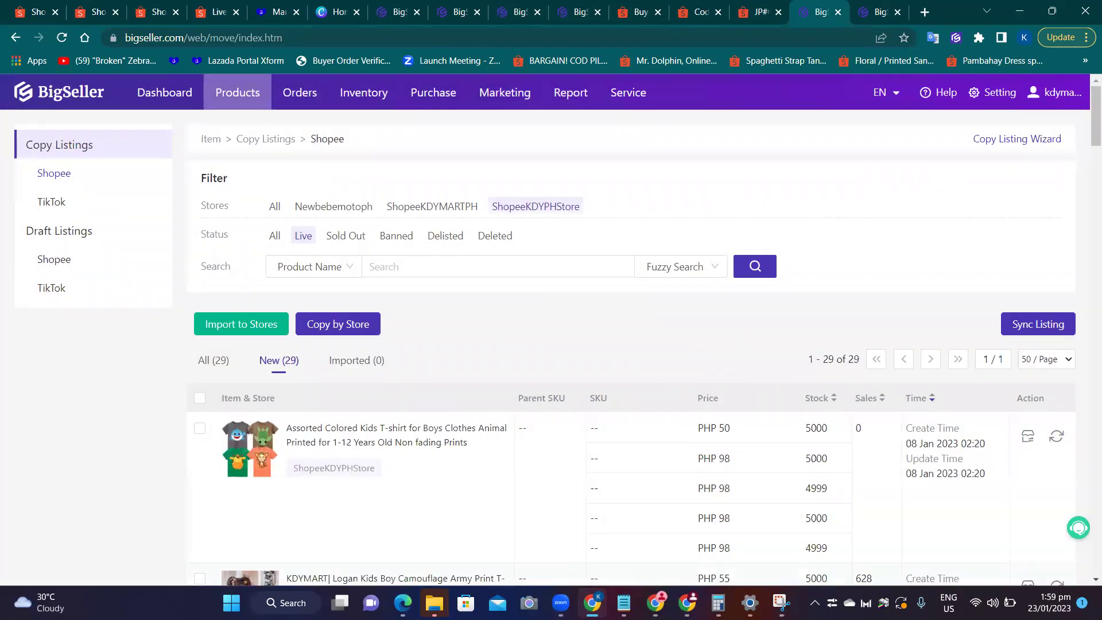
Check My Products in Seller Centre, and filter BigSeller's Shopee drafts to the ShopeeKDYPHStore store.
click(96, 8)
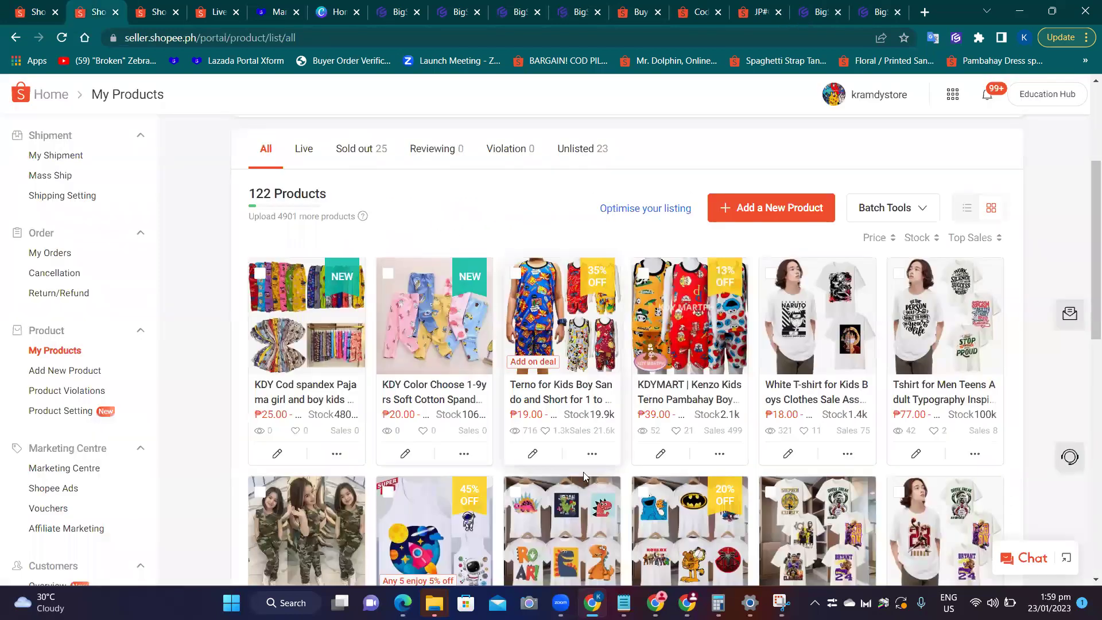
click(865, 5)
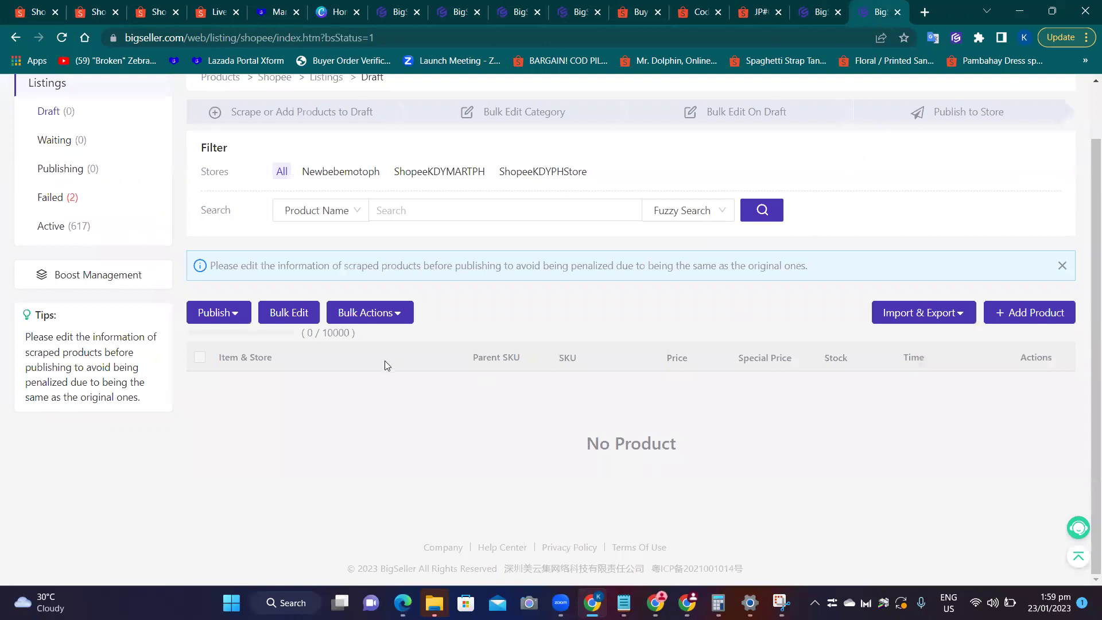
scroll(493, 344, up, 1)
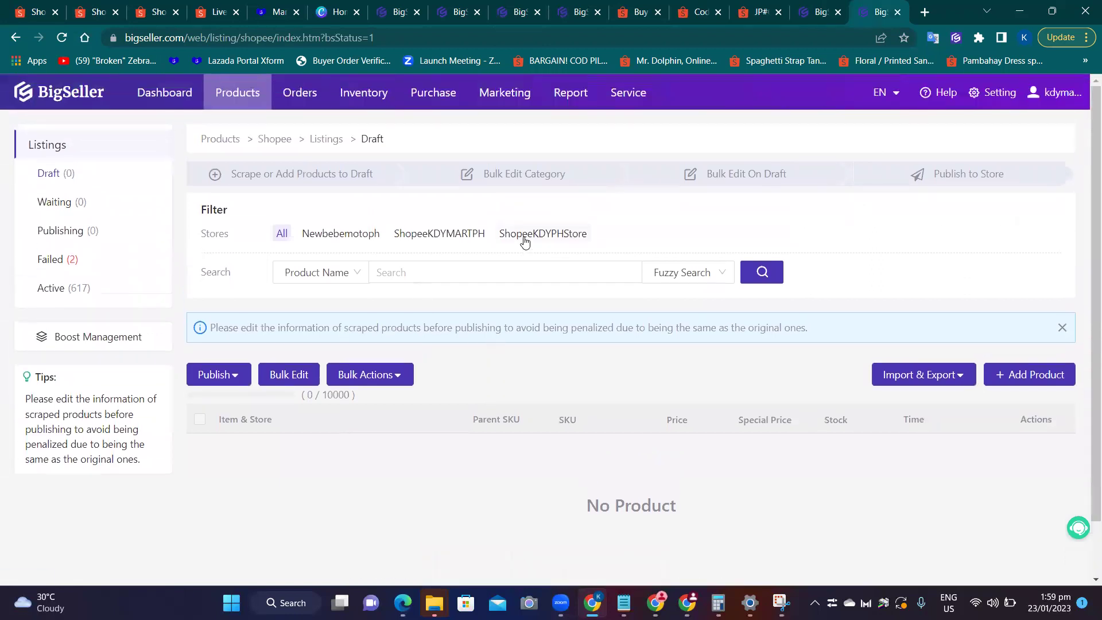
click(543, 236)
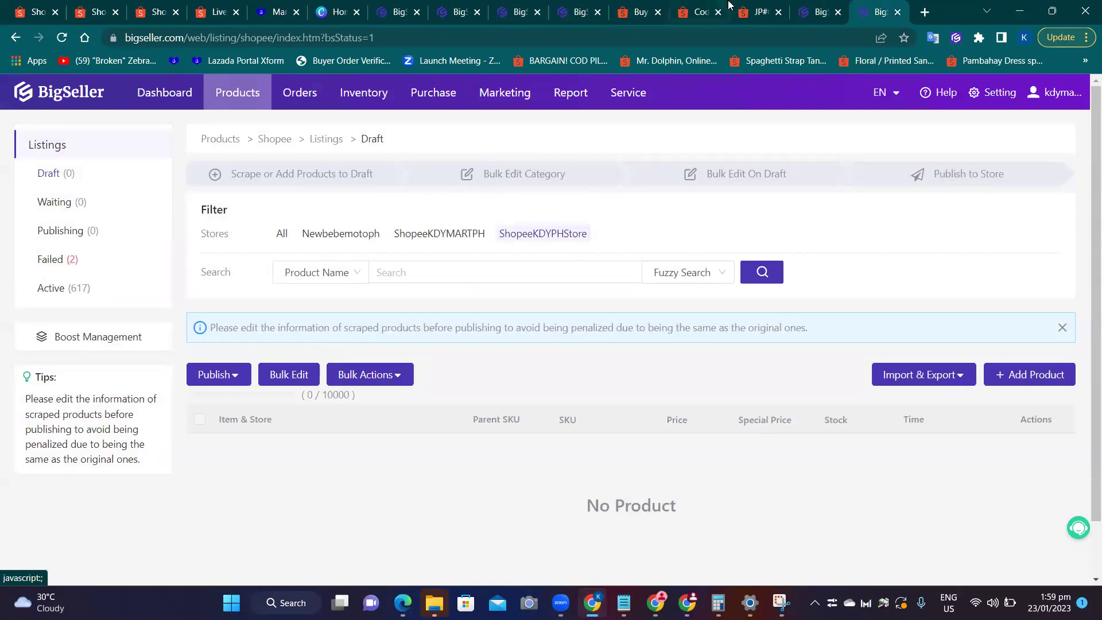
Return to Copy Listings and look through the live products of ShopeeKDYPHStore.
click(810, 6)
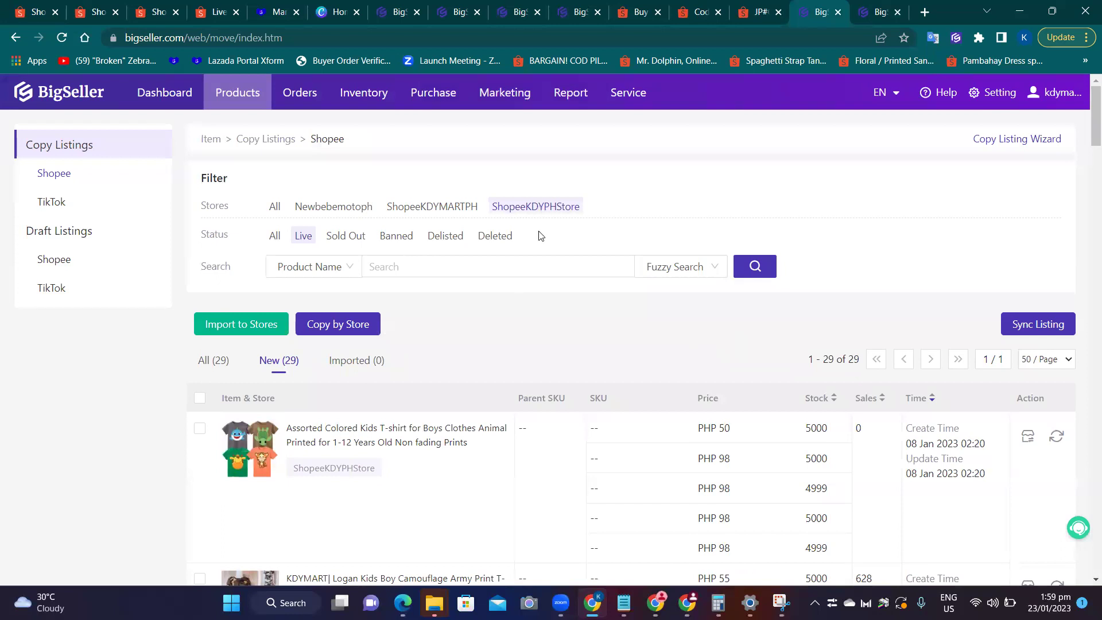
scroll(578, 438, down, 5)
scroll(451, 411, down, 5)
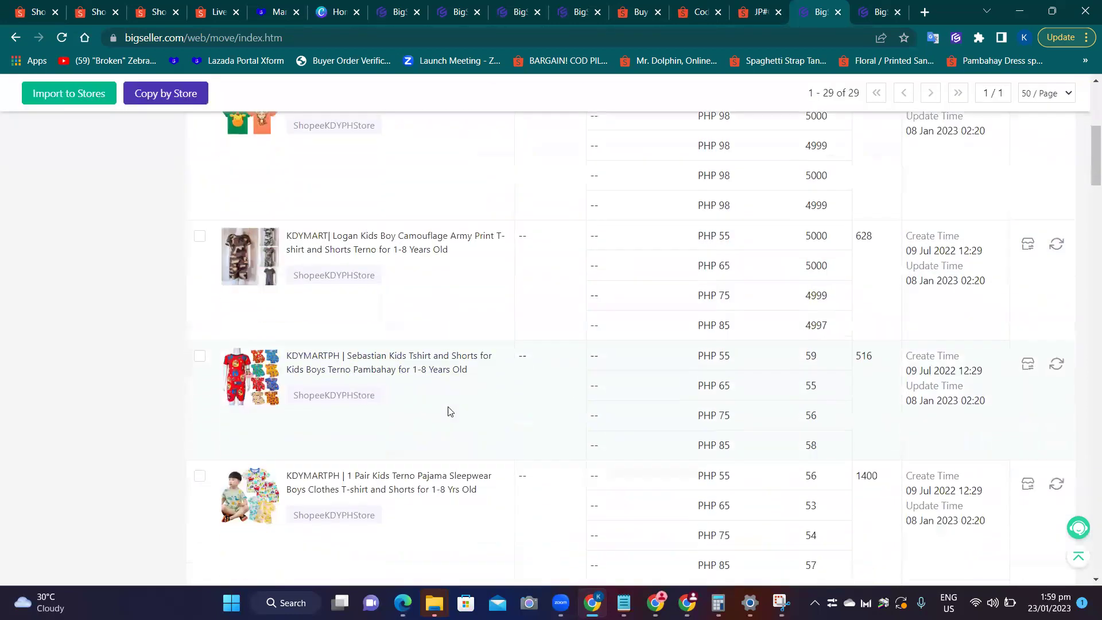
scroll(459, 392, down, 10)
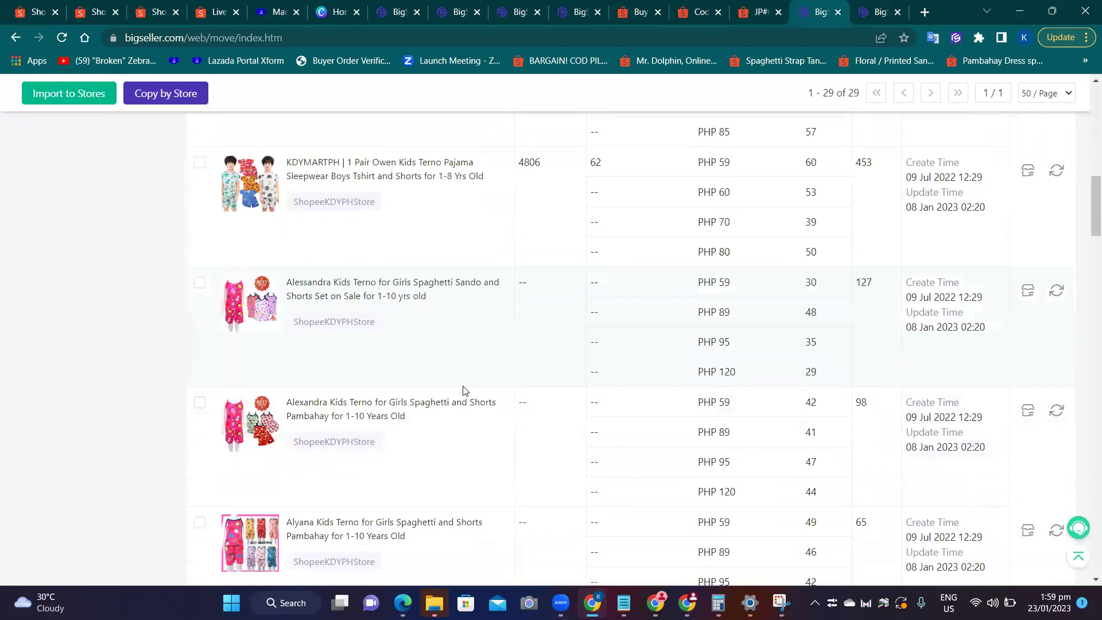
Look through the remaining live products of ShopeeKDYPHStore down to the end of the Copy Listings page.
scroll(486, 389, down, 5)
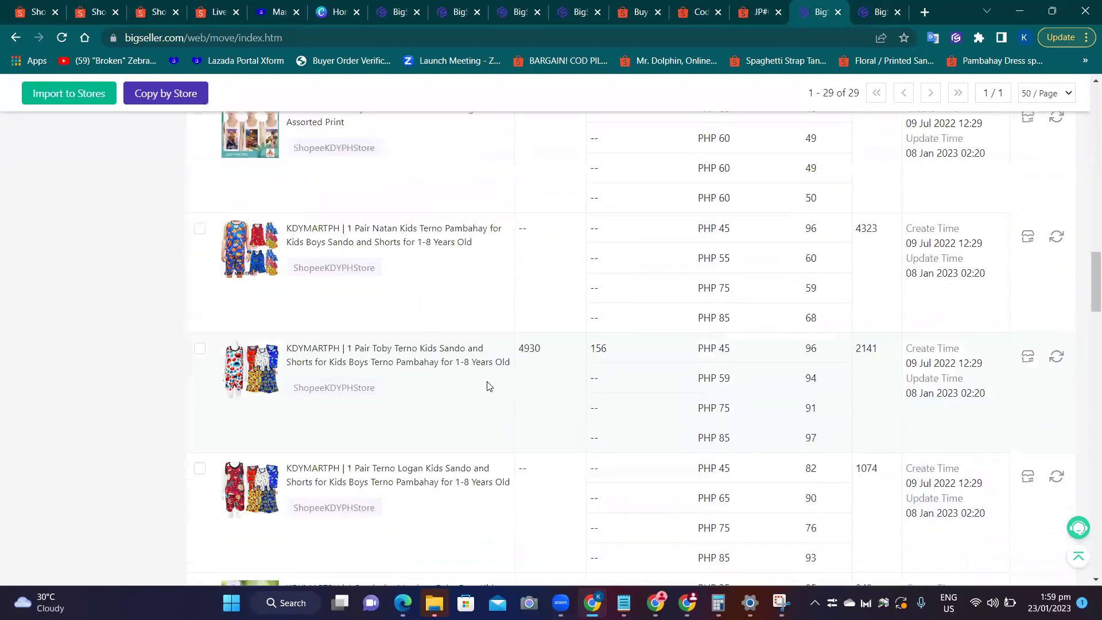
scroll(491, 384, down, 9)
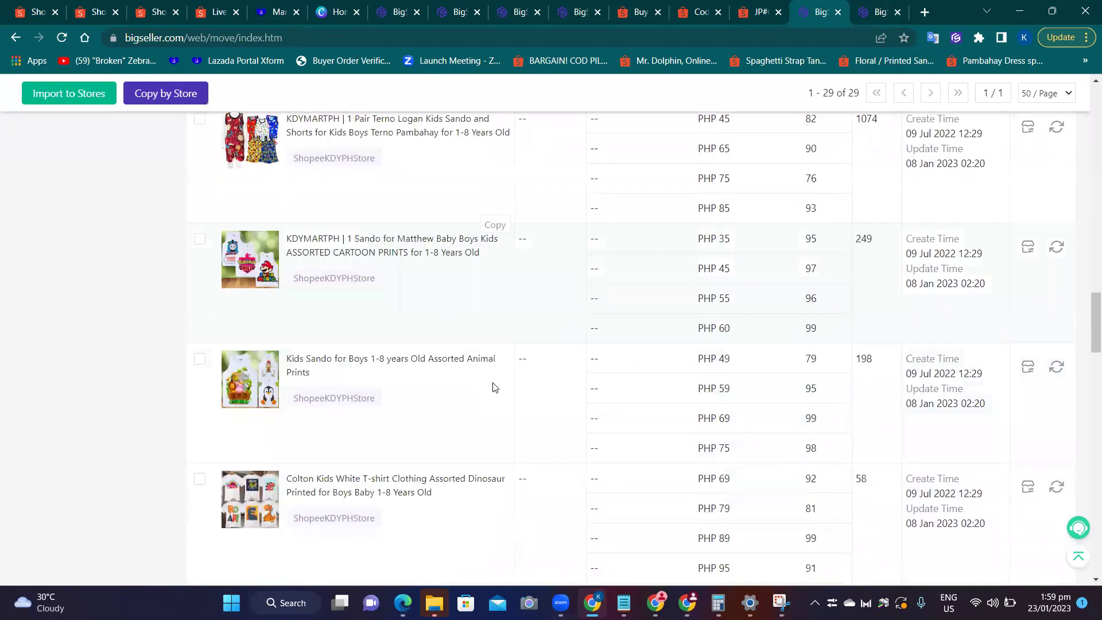
scroll(495, 383, down, 10)
scroll(493, 382, up, 6)
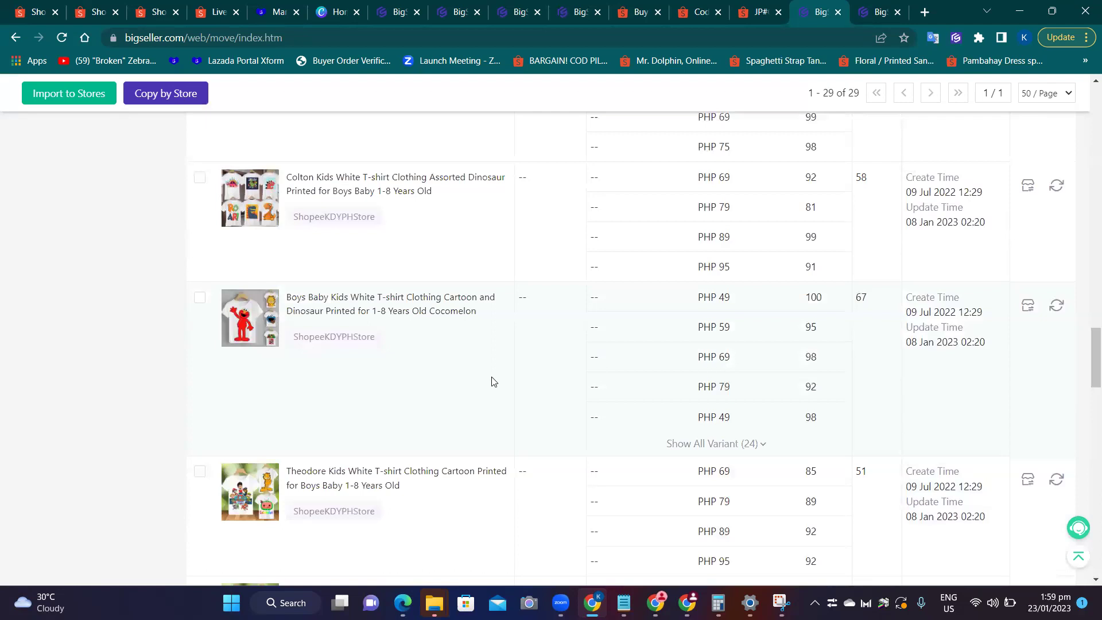
scroll(487, 381, down, 10)
drag(1088, 450, 1084, 559)
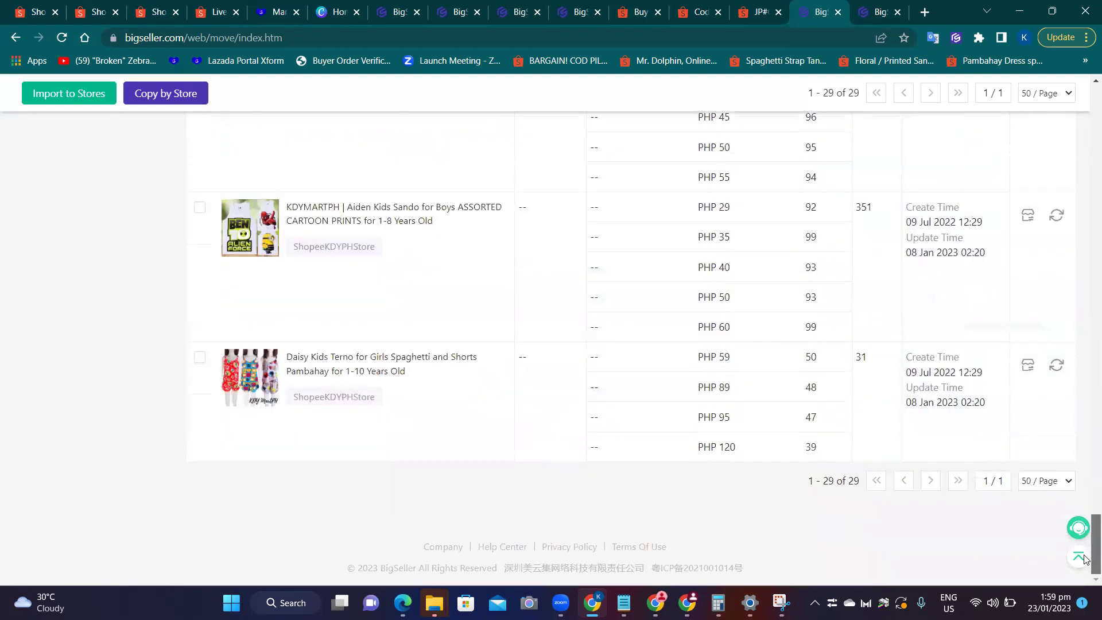
Set the product list to 100 per page and view all of the store's live products from the start.
click(1047, 481)
click(1049, 520)
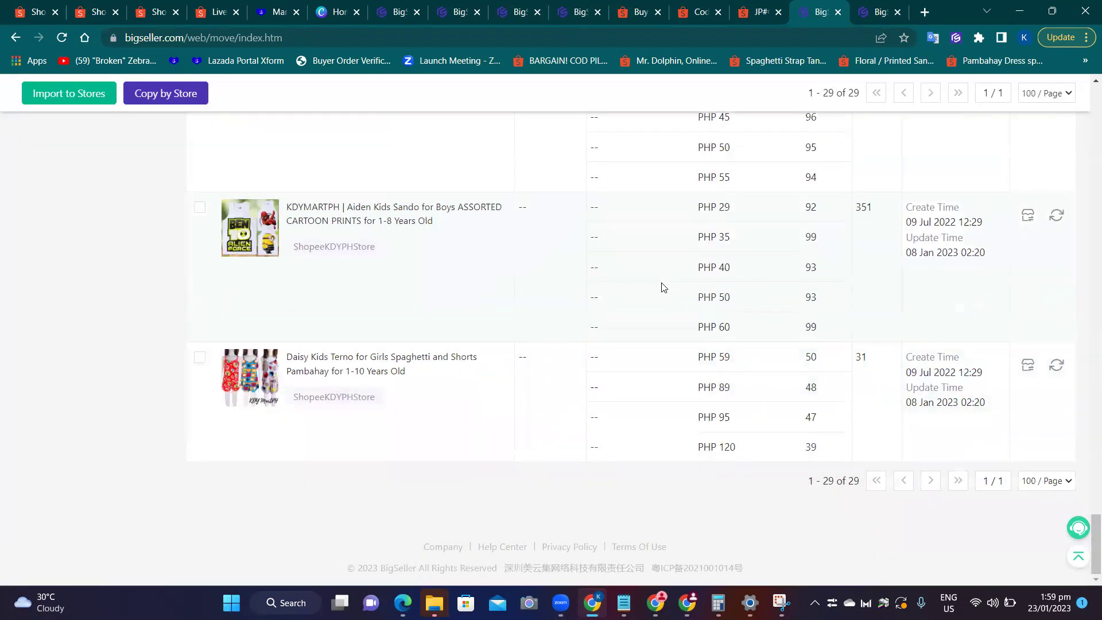
drag(1087, 541, 1087, 129)
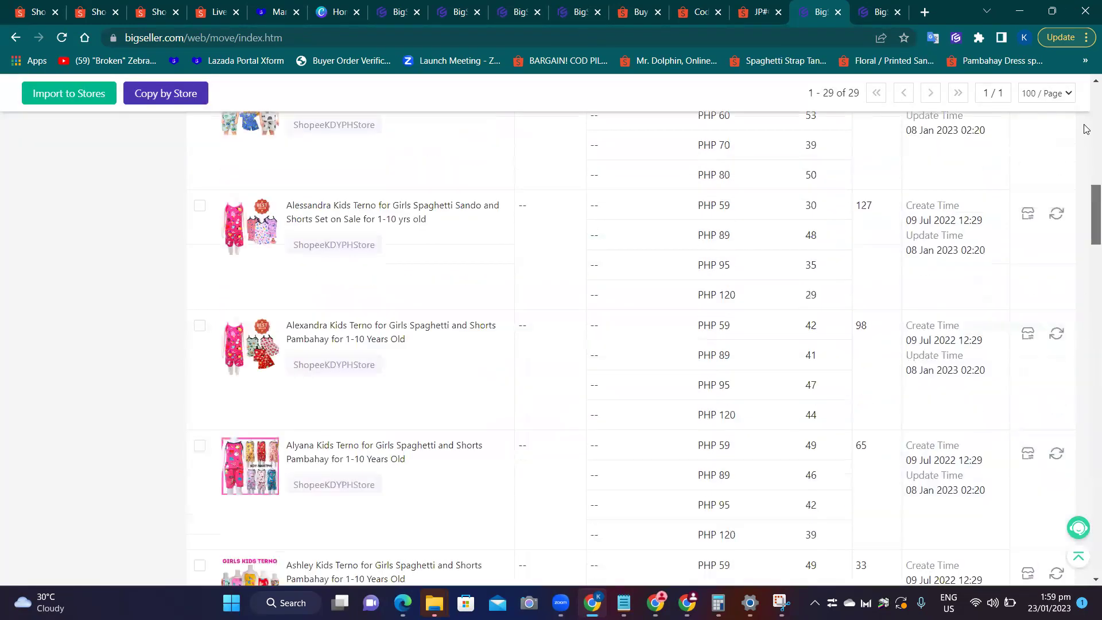
scroll(310, 256, up, 10)
click(214, 259)
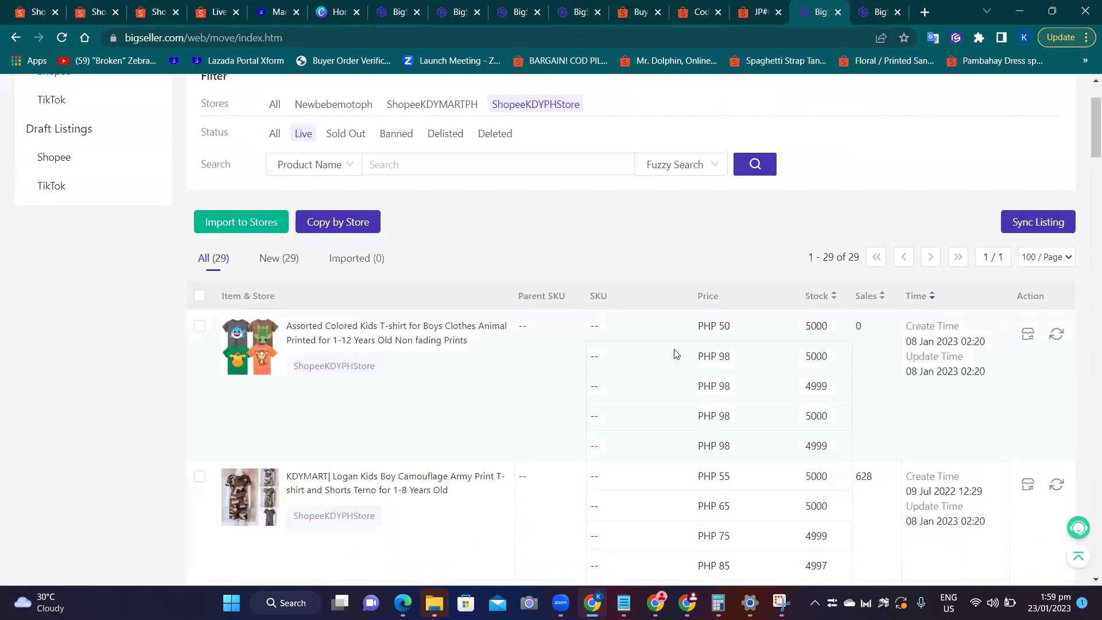
scroll(692, 435, down, 4)
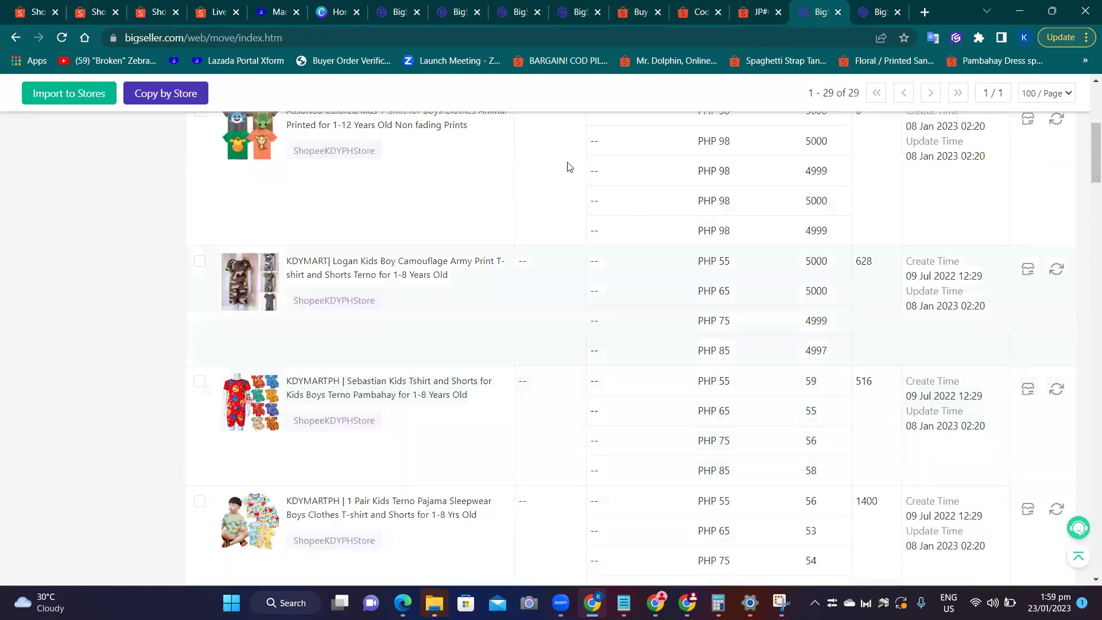
scroll(1006, 289, up, 5)
Synchronize the product listings of ShopeeKDYPHStore and close the synchronization result.
click(1038, 325)
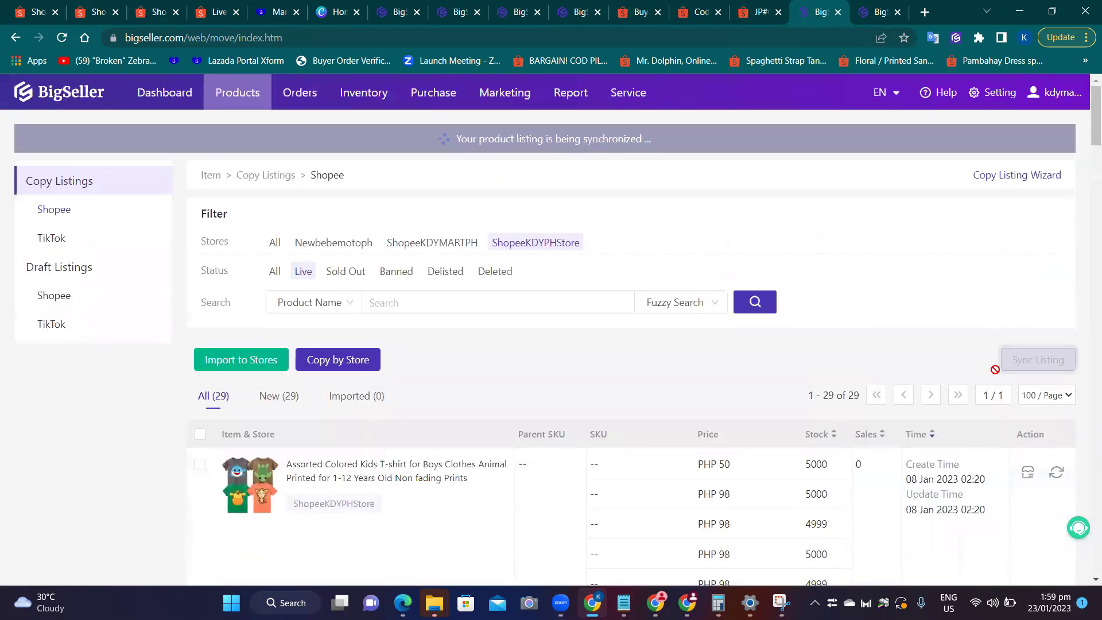
scroll(669, 341, down, 1)
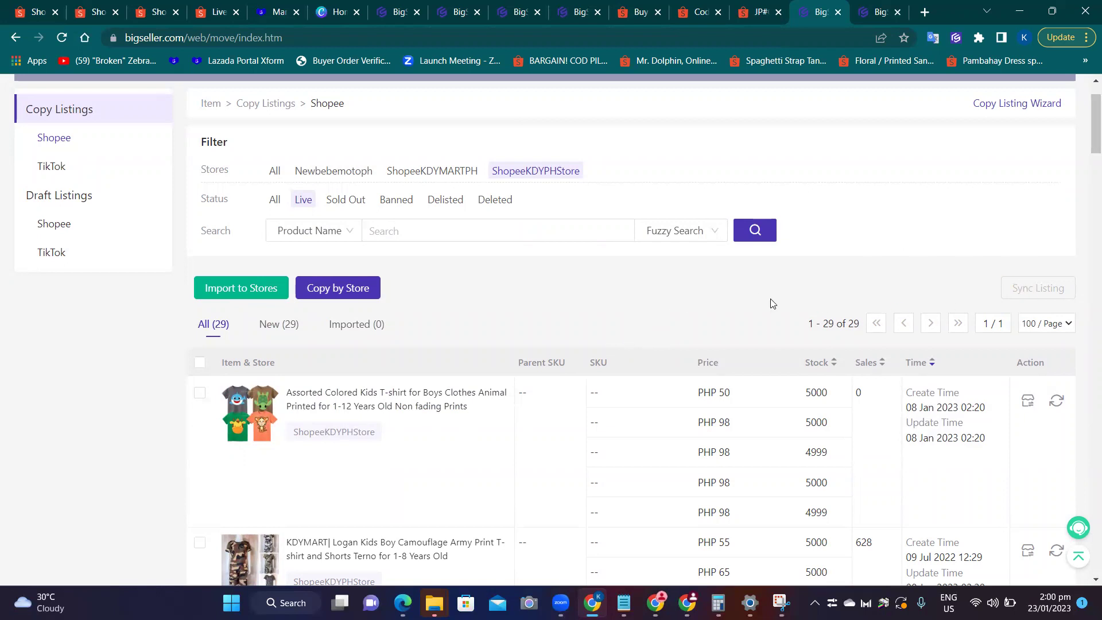
scroll(545, 336, down, 20)
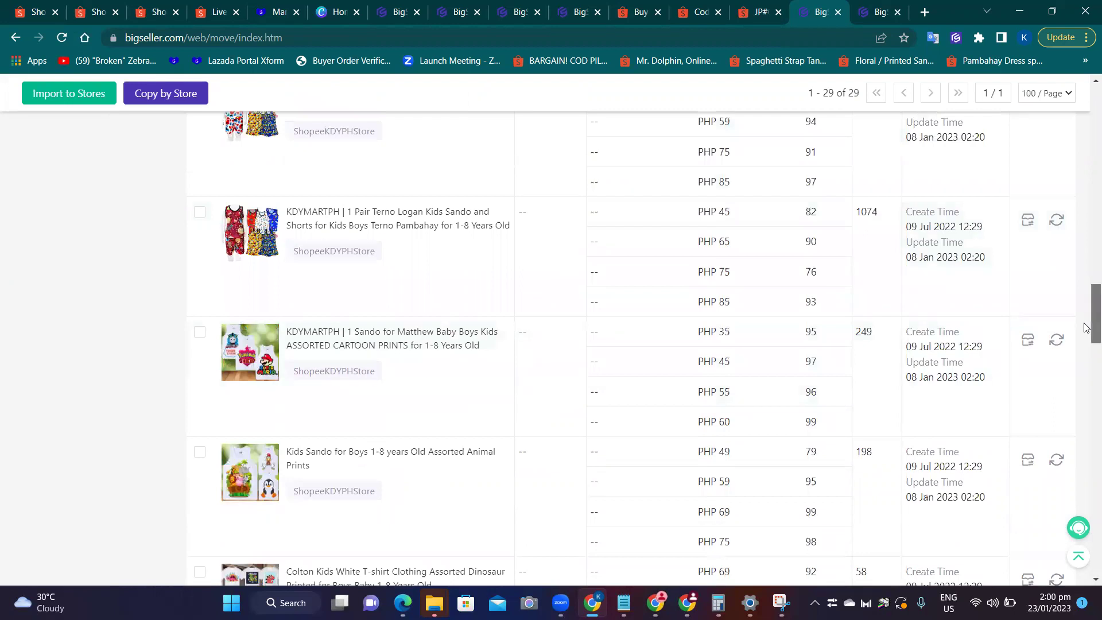
scroll(1085, 327, up, 20)
click(1038, 291)
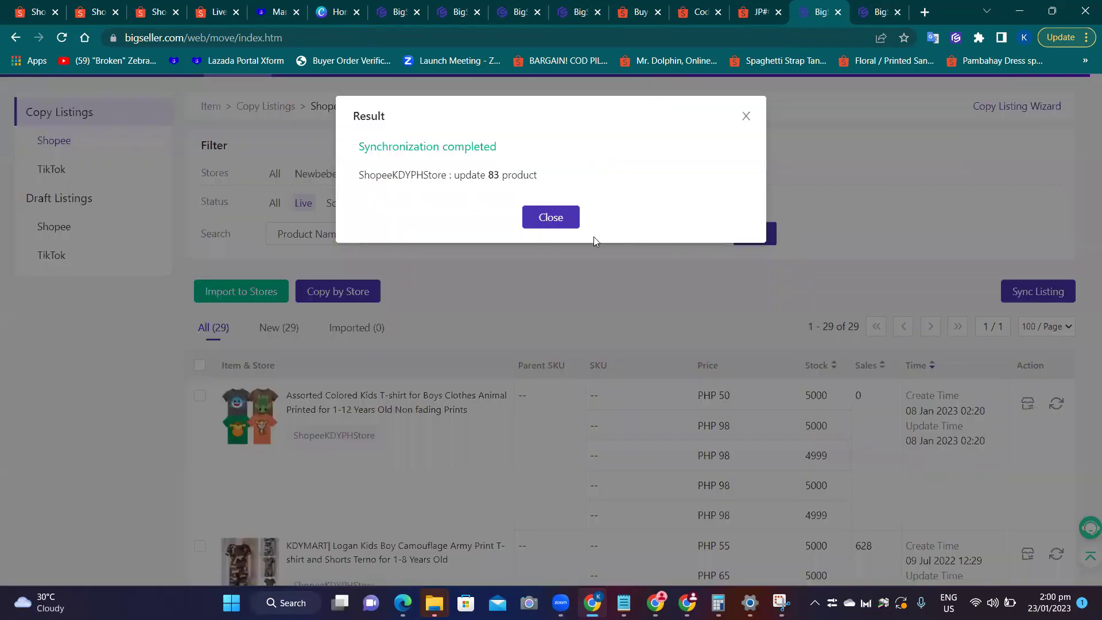
click(550, 218)
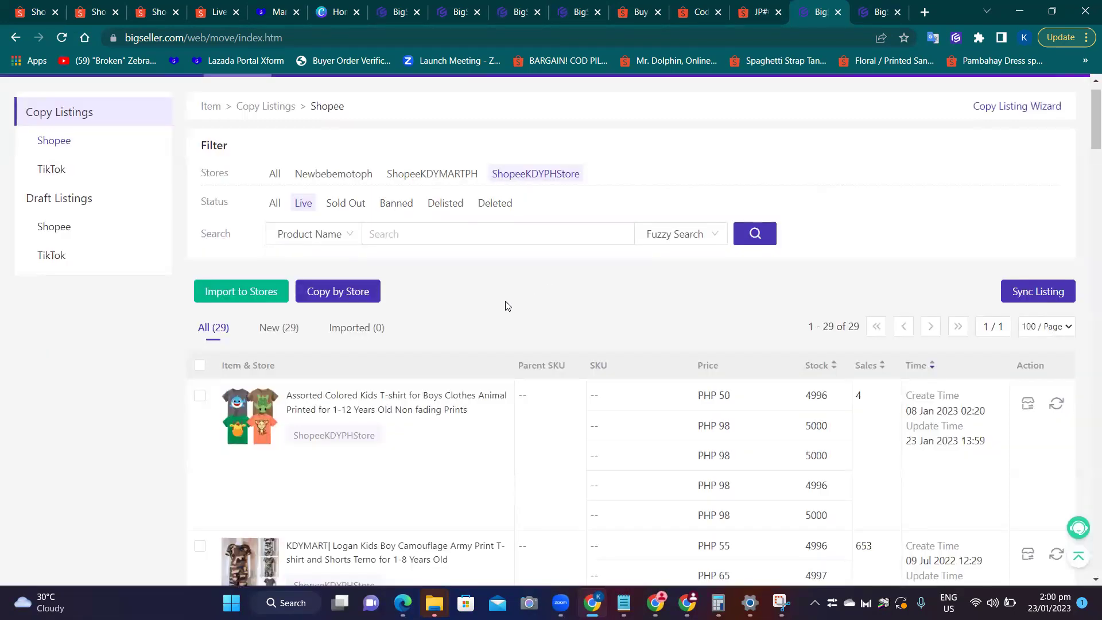
Reload the Copy Listings page and filter it to all live products of ShopeeKDYPHStore.
right_click(507, 305)
click(549, 81)
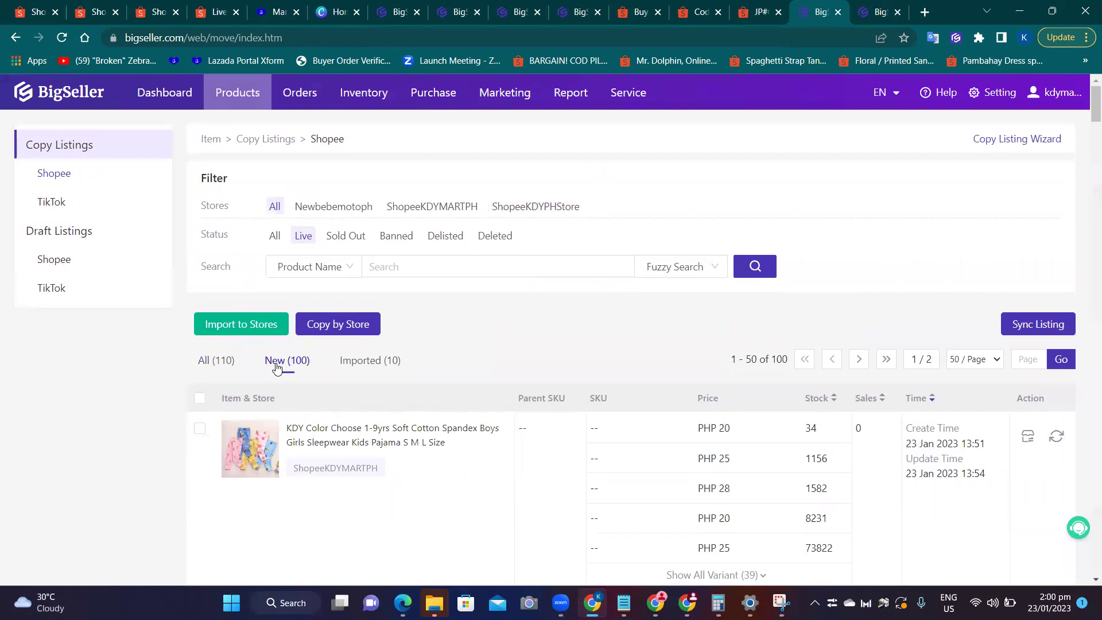
click(559, 209)
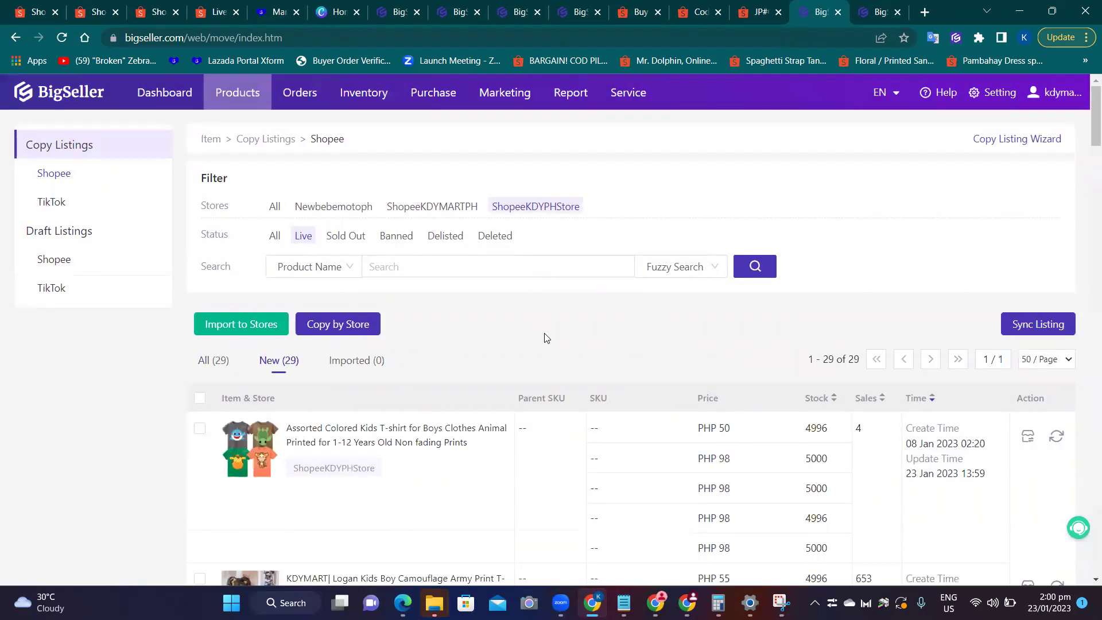
click(212, 373)
Select the Logan camouflage, Sebastian, 1 Pair Kids Terno Pajama, Owen and Alessandra listings for copying.
scroll(593, 356, down, 4)
scroll(484, 344, up, 3)
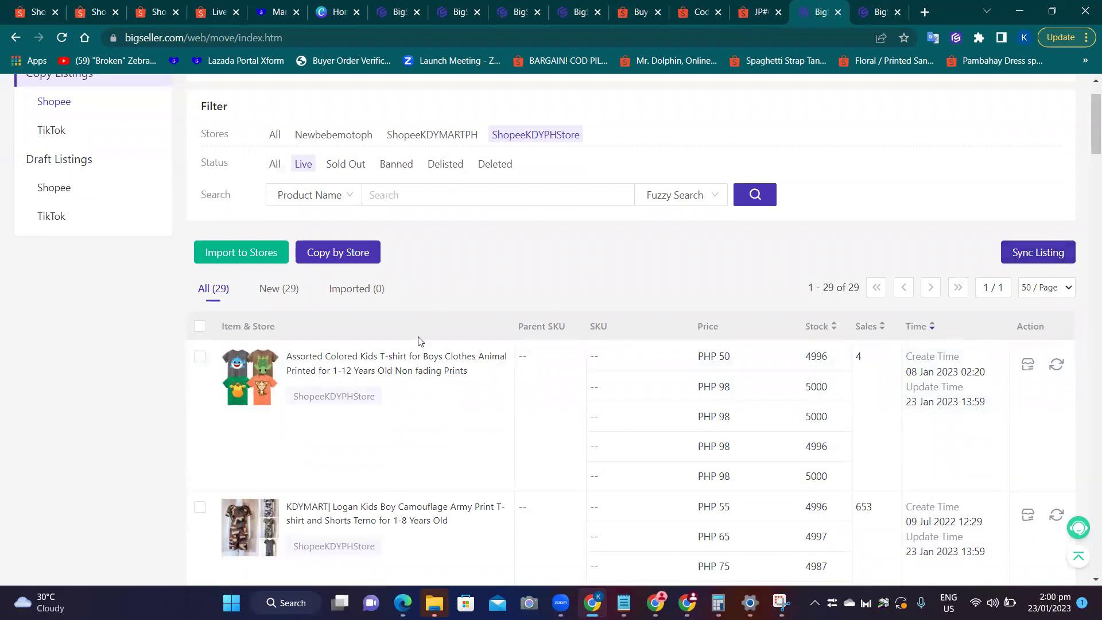
scroll(419, 339, down, 3)
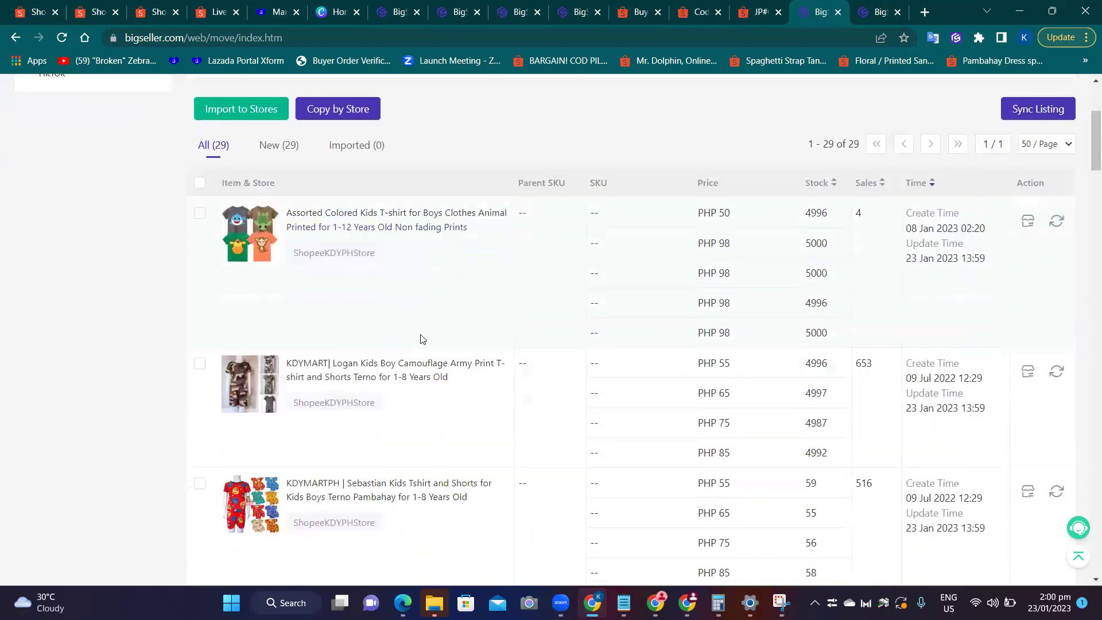
click(199, 368)
scroll(180, 413, down, 5)
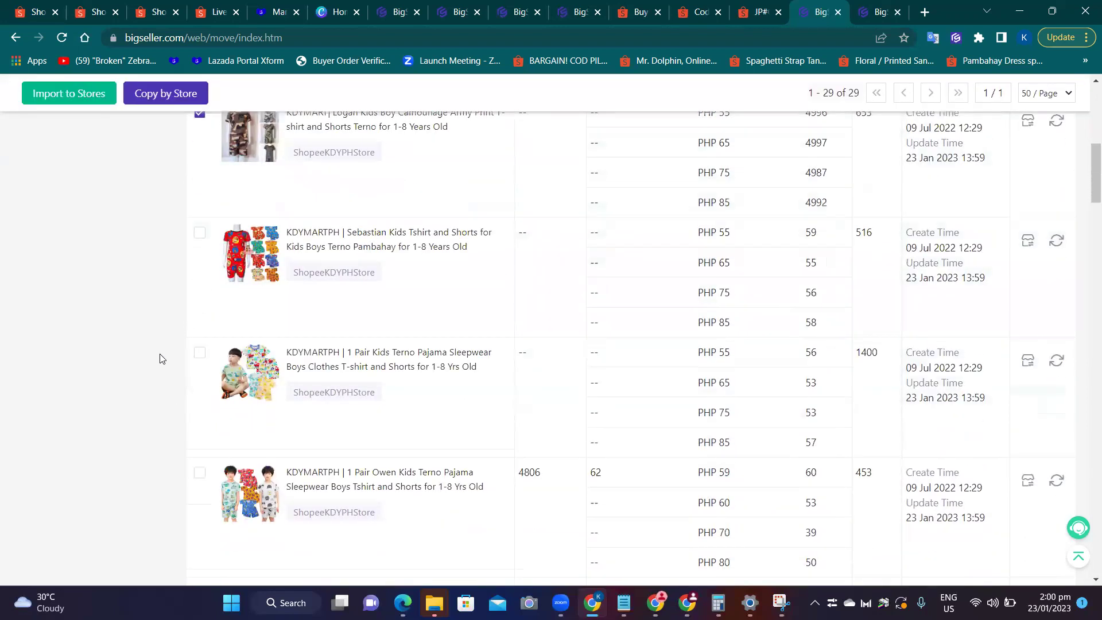
scroll(163, 357, up, 3)
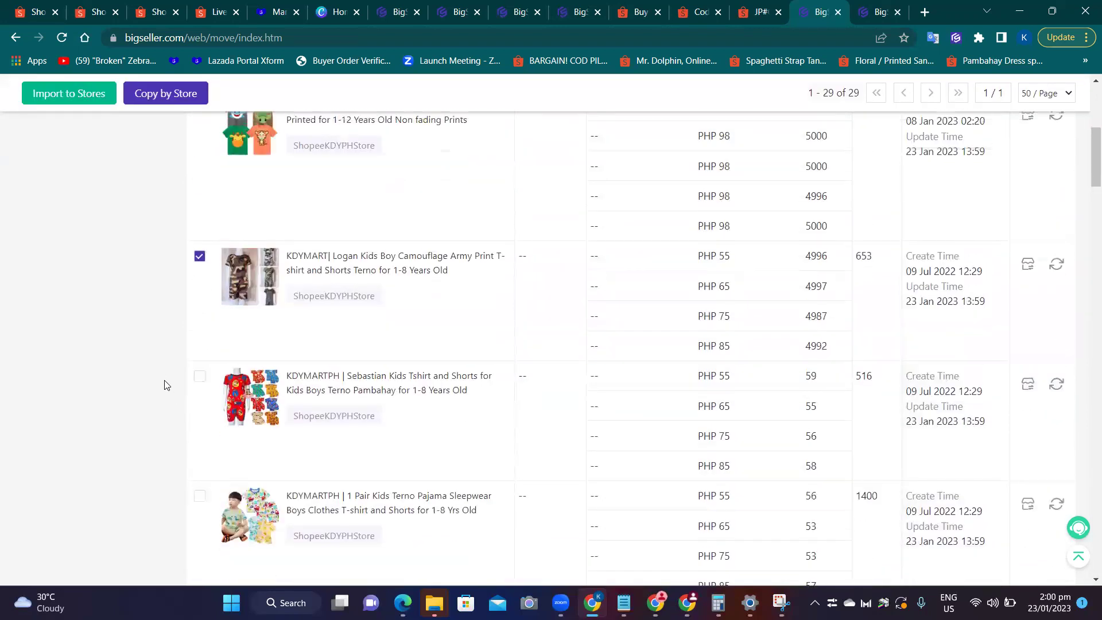
click(198, 377)
scroll(139, 375, down, 3)
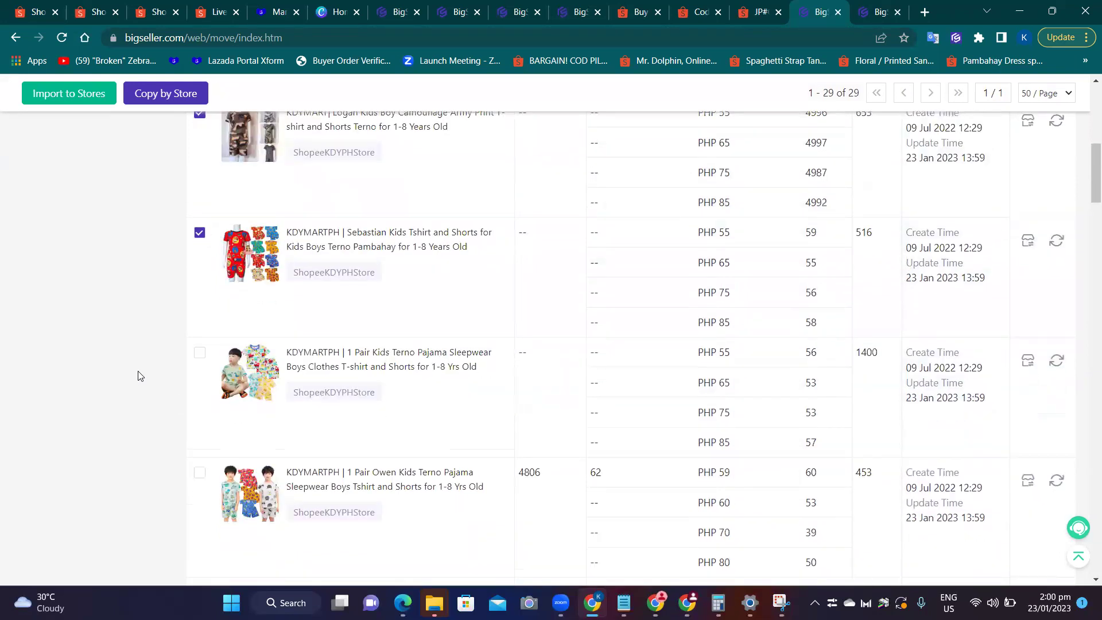
click(200, 353)
click(199, 471)
scroll(234, 406, up, 2)
mouse_move(236, 405)
scroll(236, 405, down, 3)
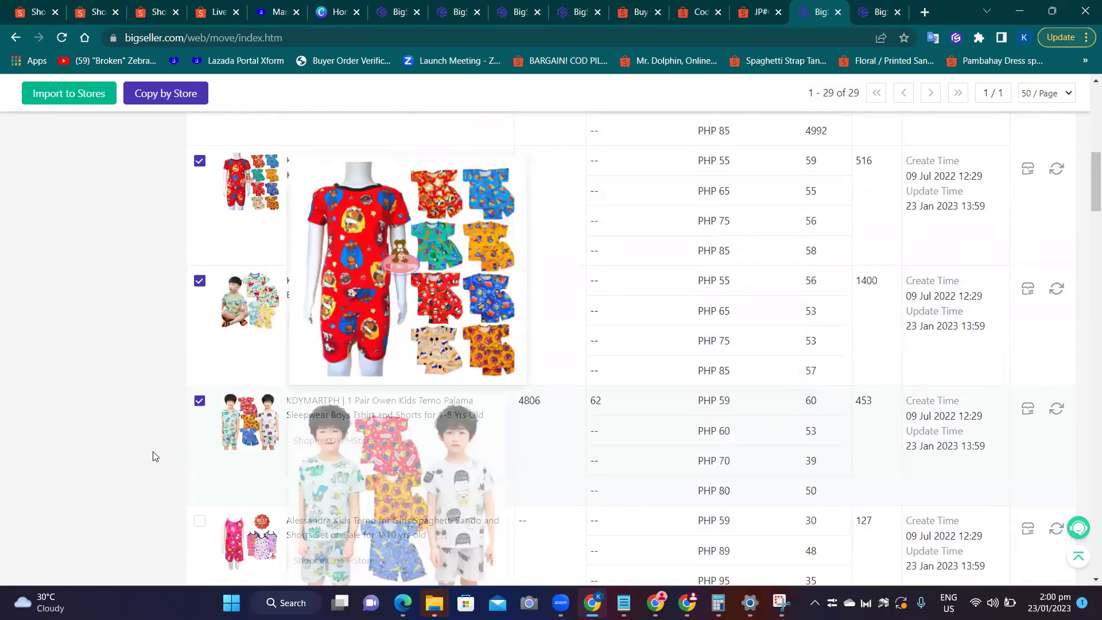
scroll(155, 456, down, 3)
click(200, 305)
Review the selected listings in the ShopeeKDYPHStore product list.
scroll(177, 377, up, 3)
scroll(178, 377, up, 5)
scroll(178, 377, down, 6)
scroll(178, 377, up, 1)
scroll(178, 377, up, 5)
scroll(178, 377, down, 5)
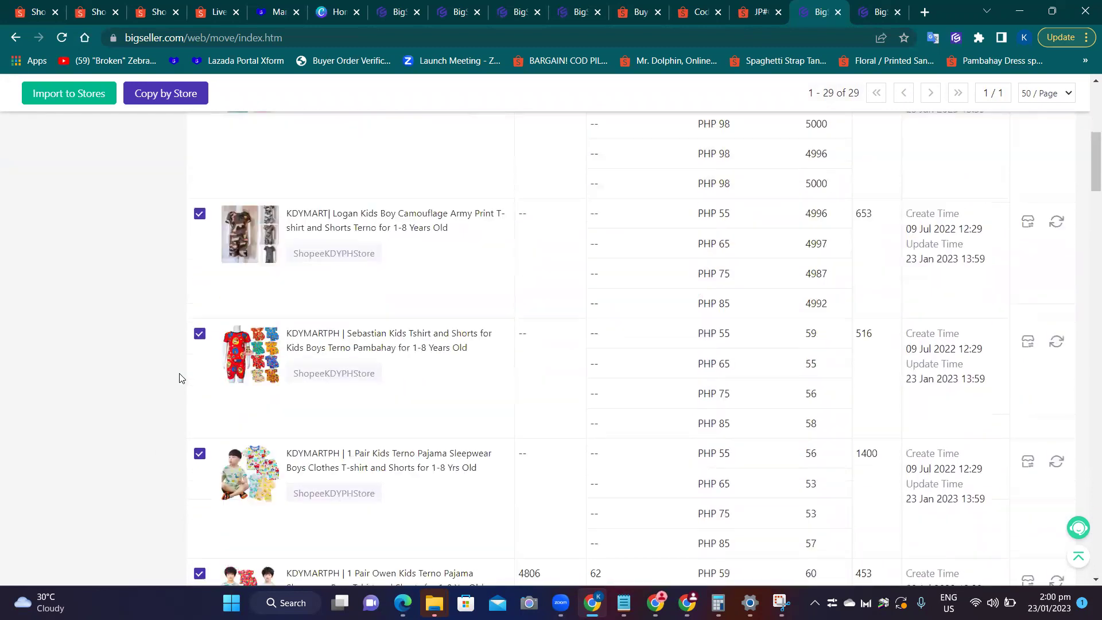
scroll(178, 377, up, 5)
scroll(374, 342, down, 3)
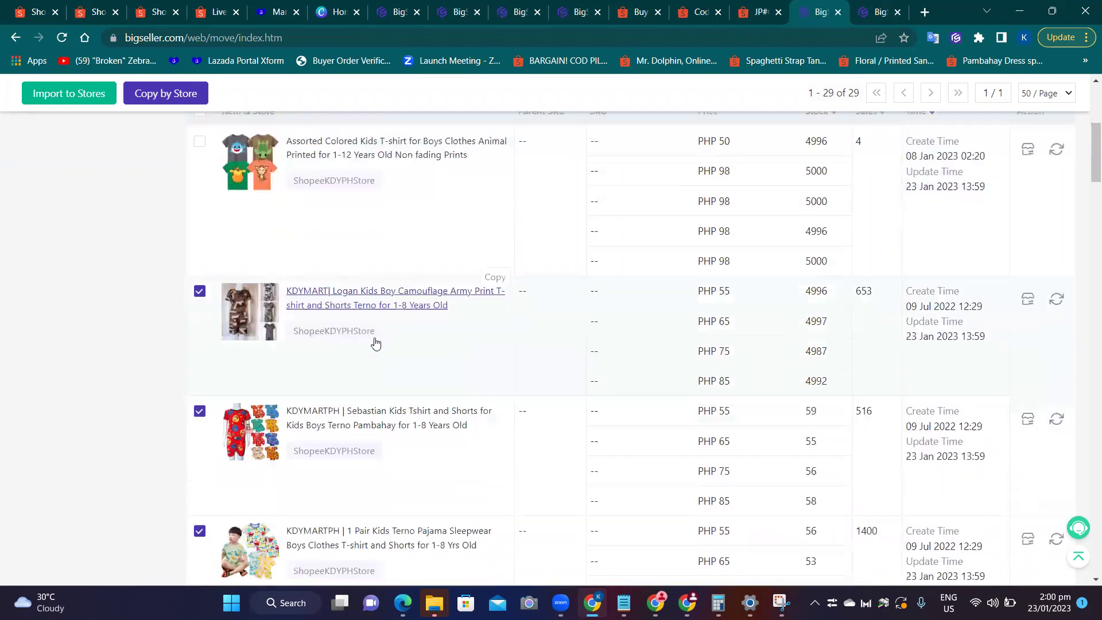
scroll(509, 317, up, 1)
scroll(510, 317, up, 6)
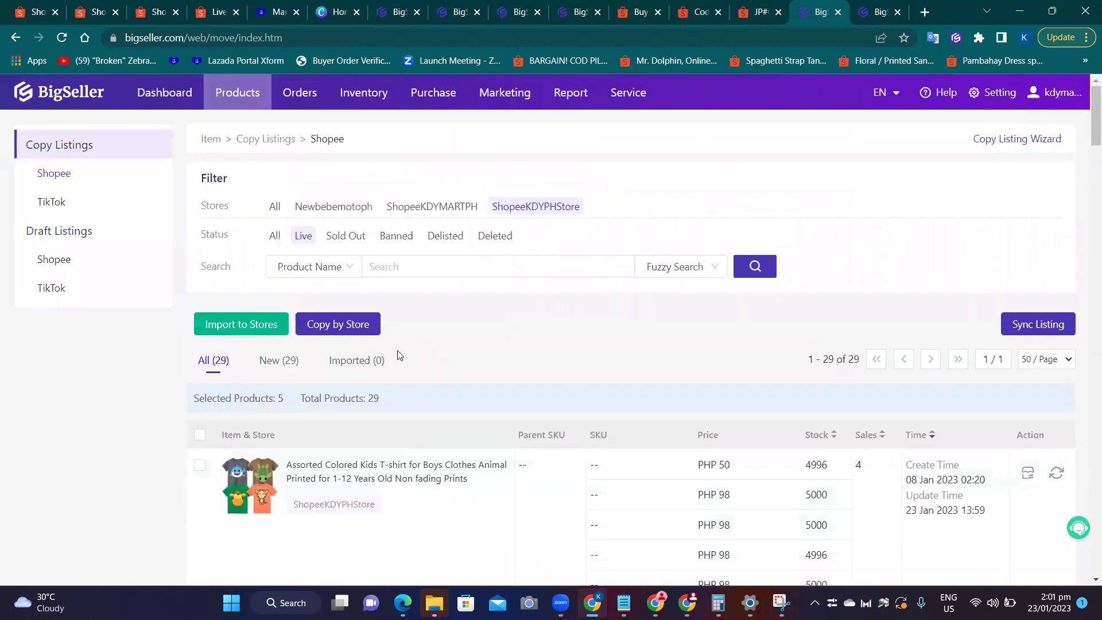
Import the selected listings into the Shopee drafts of ShopeeKDYMARTPH and finish the import.
click(250, 329)
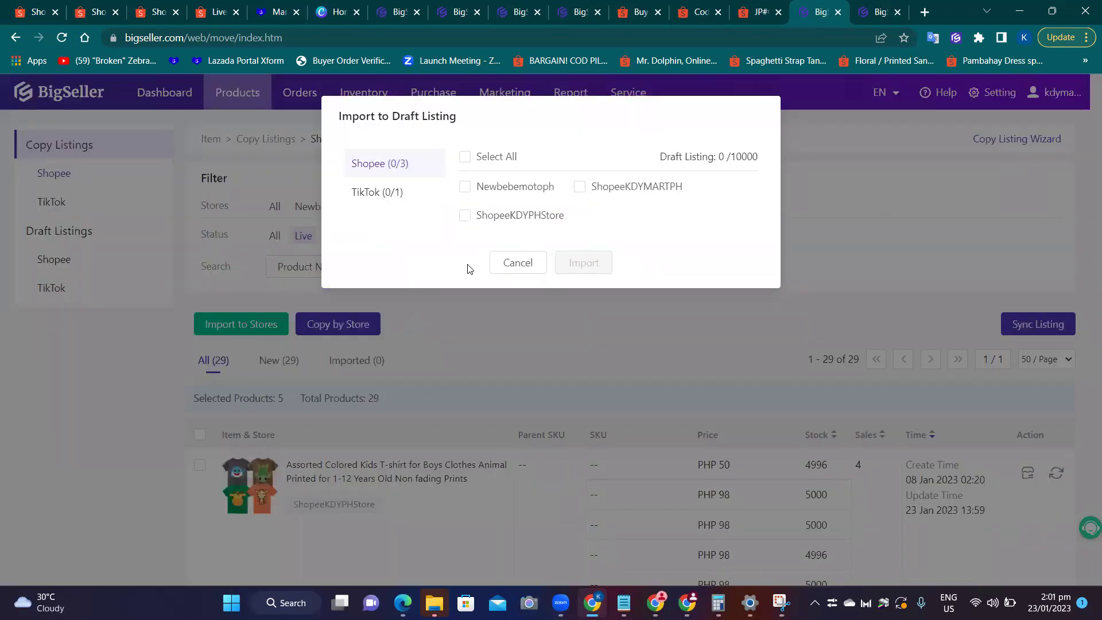
click(579, 186)
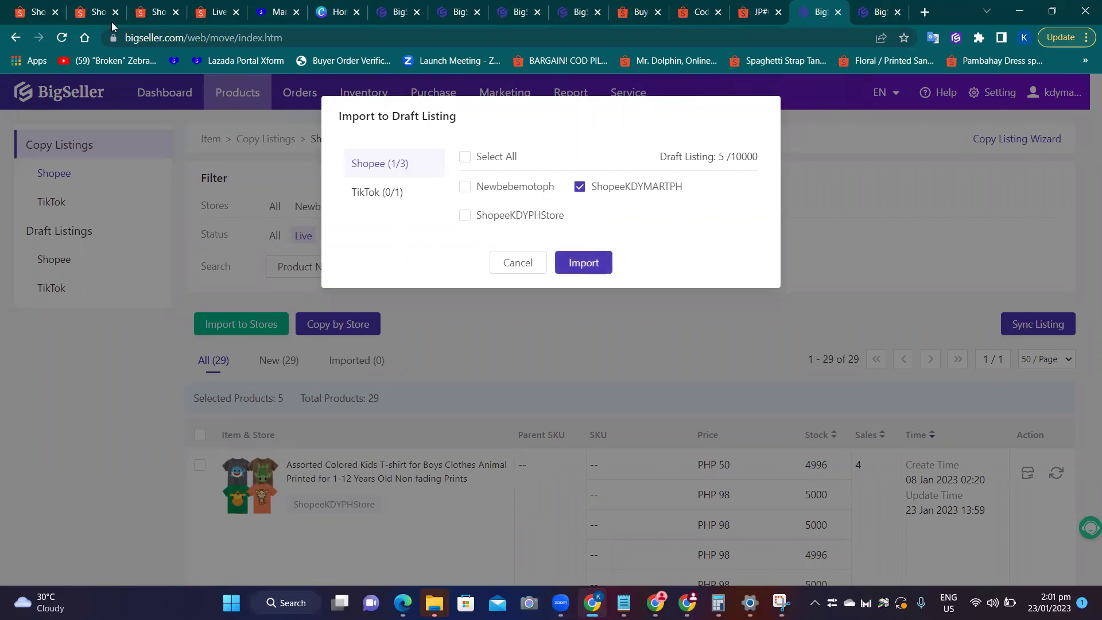
click(40, 12)
click(80, 8)
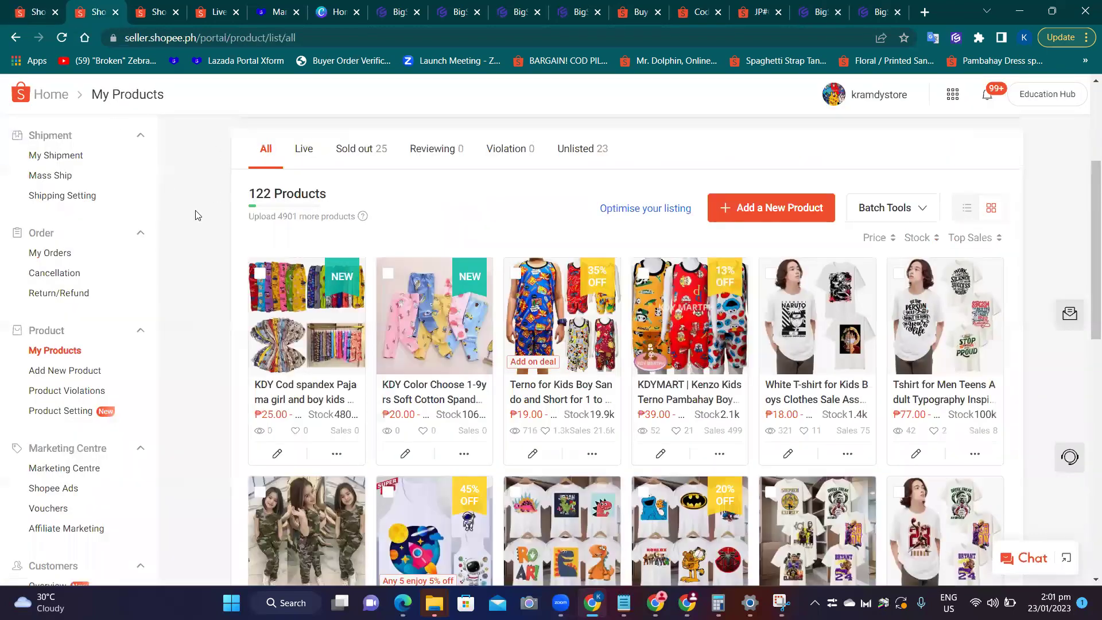
click(861, 12)
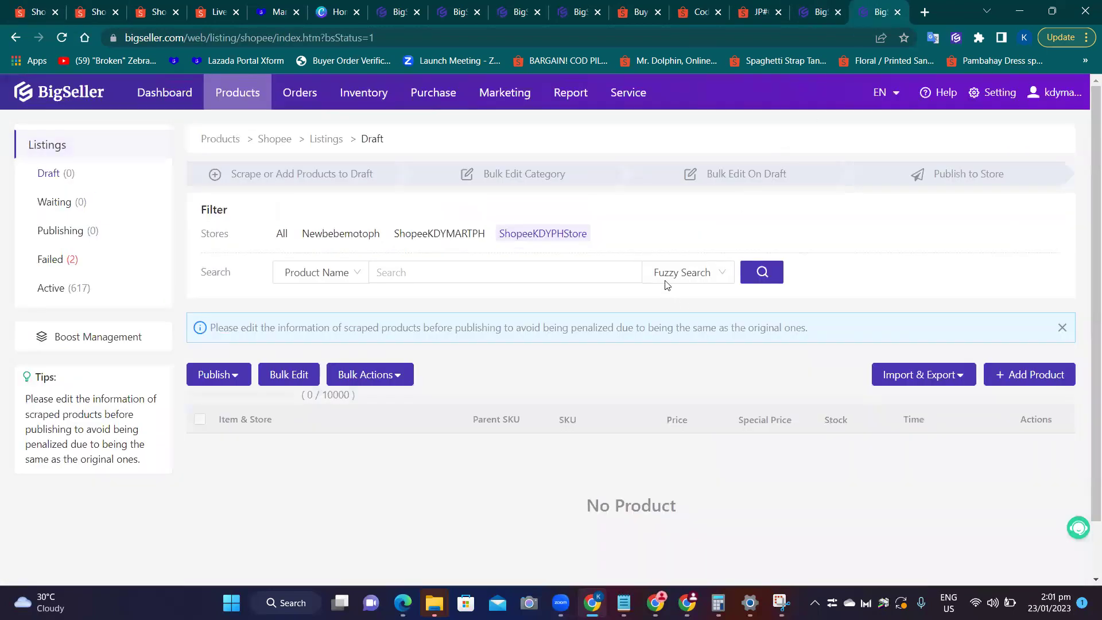
click(816, 12)
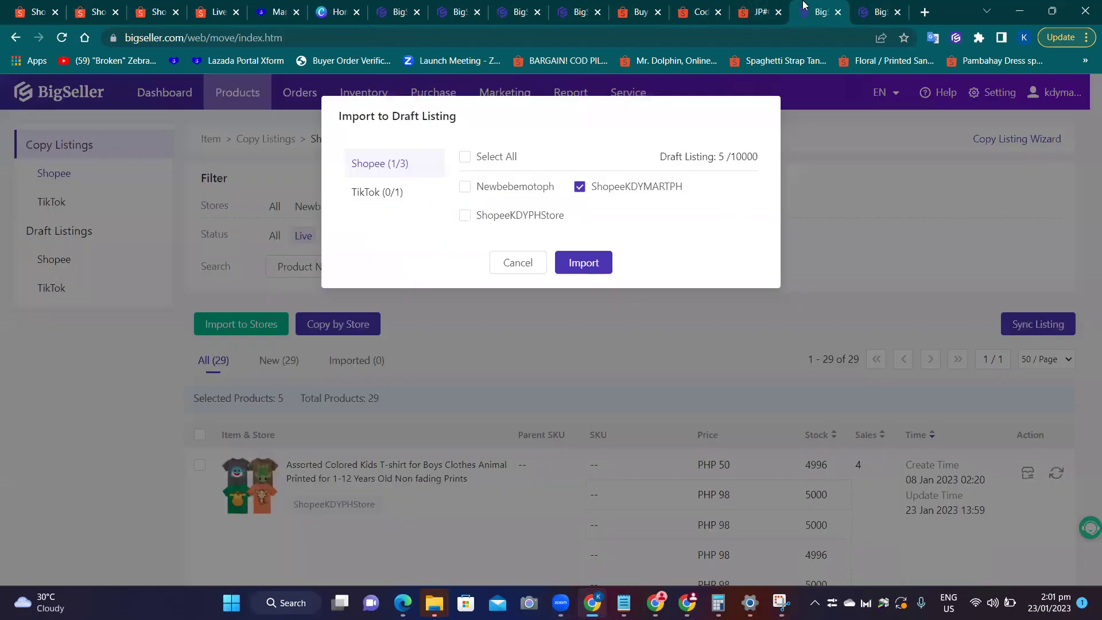
click(581, 262)
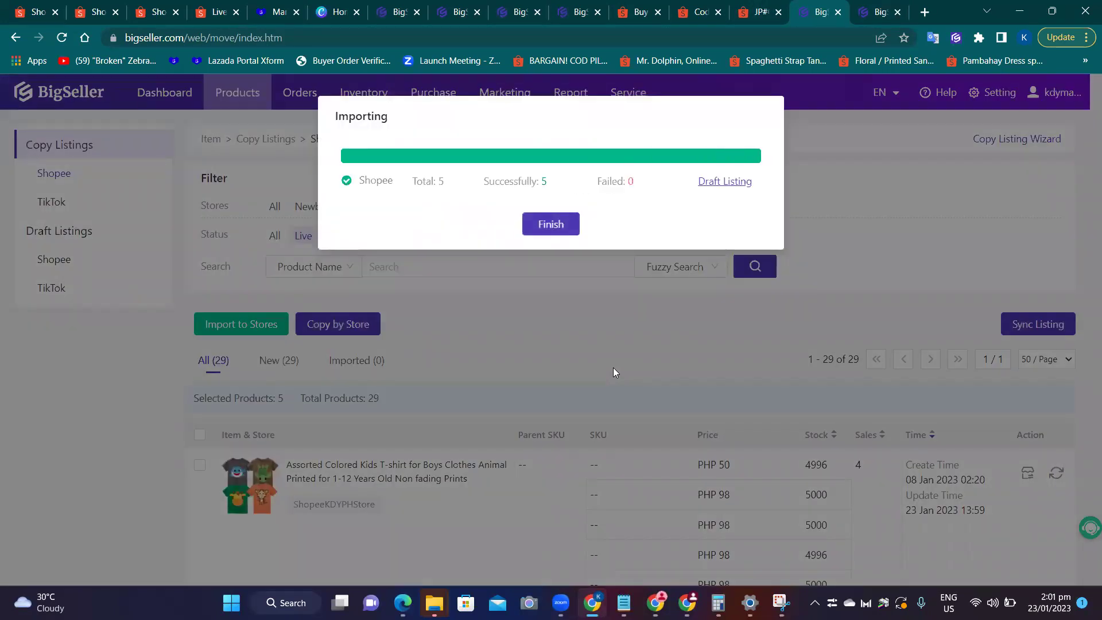
click(548, 224)
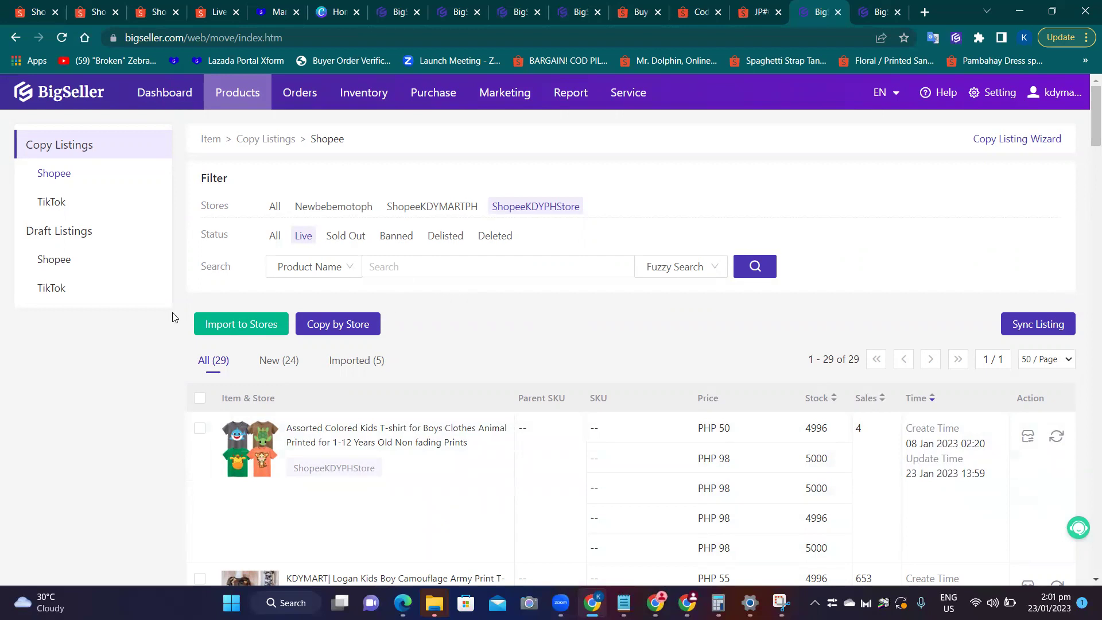
Open the Shopee draft listings, check the imported products and select all of them.
click(55, 261)
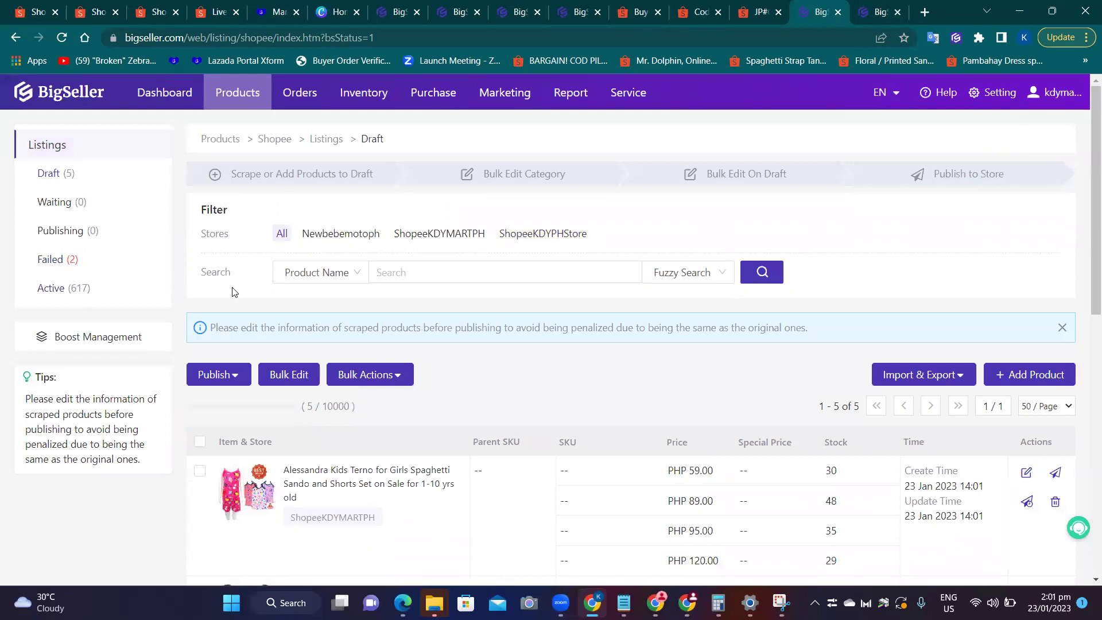
scroll(570, 336, down, 6)
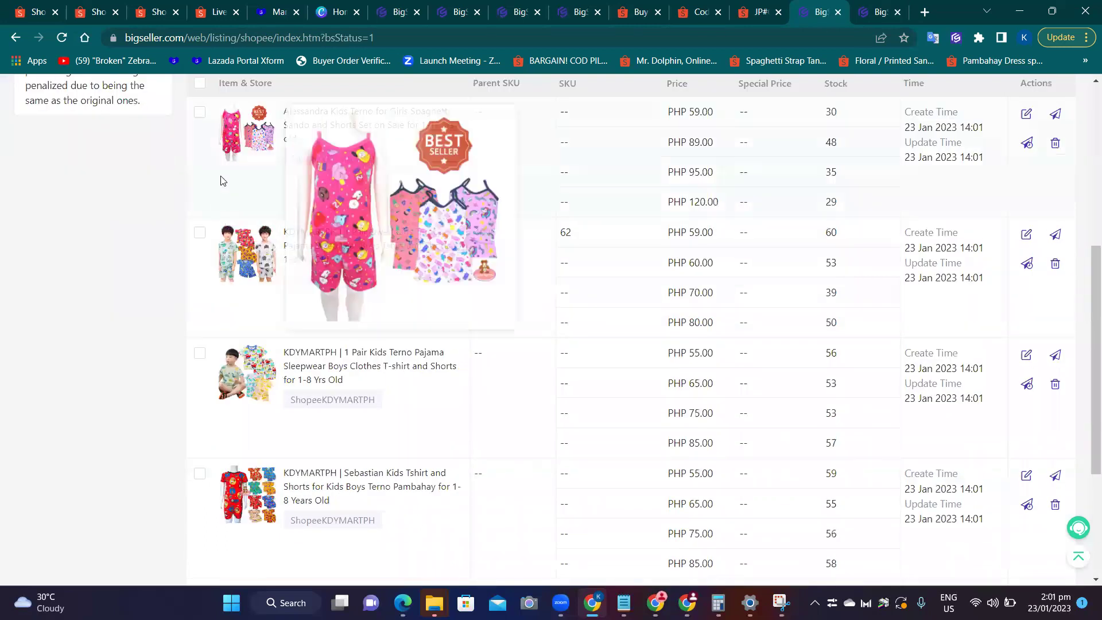
scroll(224, 299, down, 2)
scroll(212, 258, up, 5)
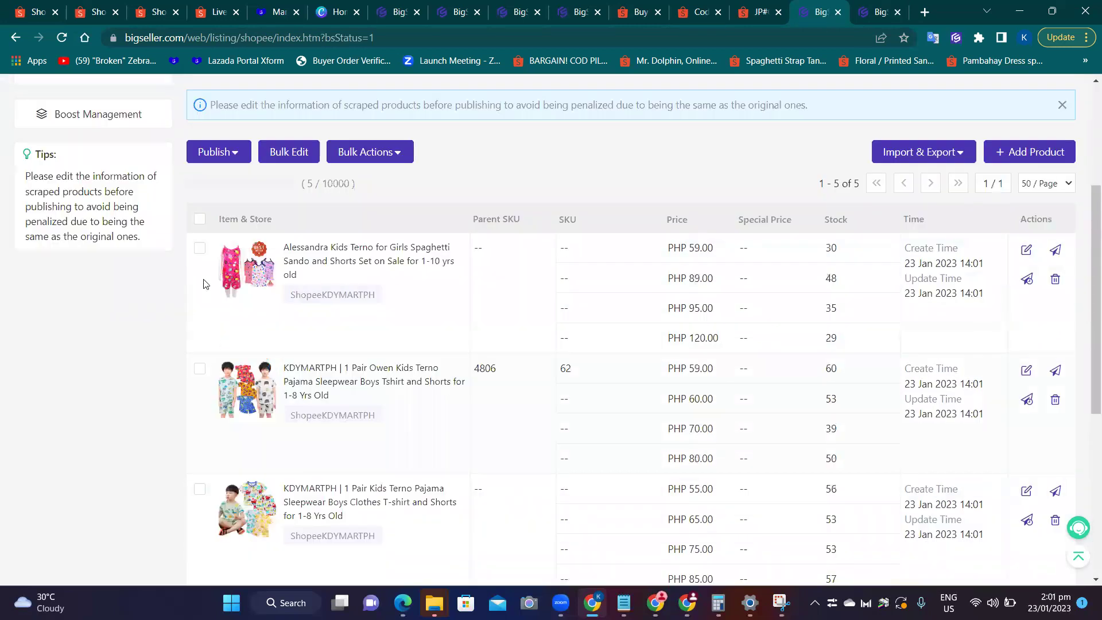
click(201, 220)
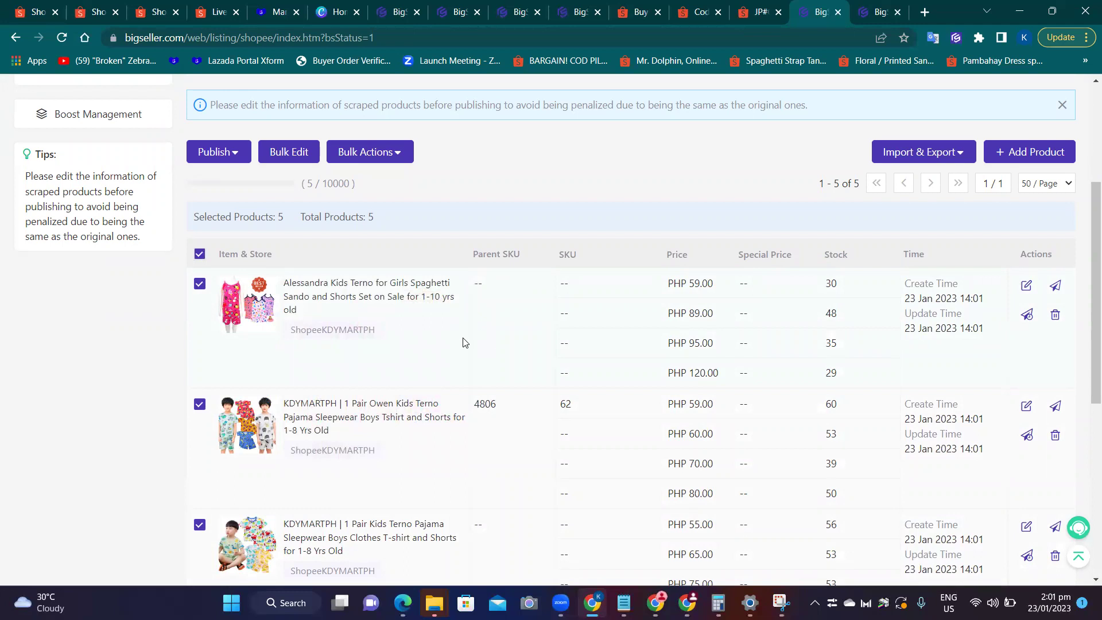
Publish all selected ShopeeKDYMARTPH drafts immediately and close the publishing result.
scroll(468, 342, down, 7)
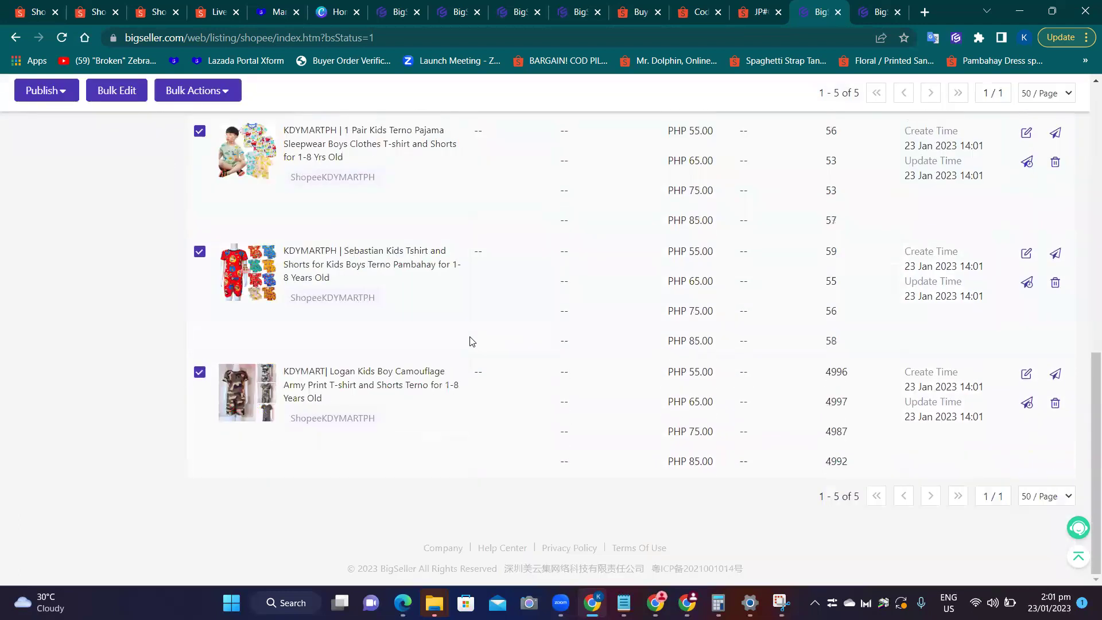
scroll(470, 342, up, 8)
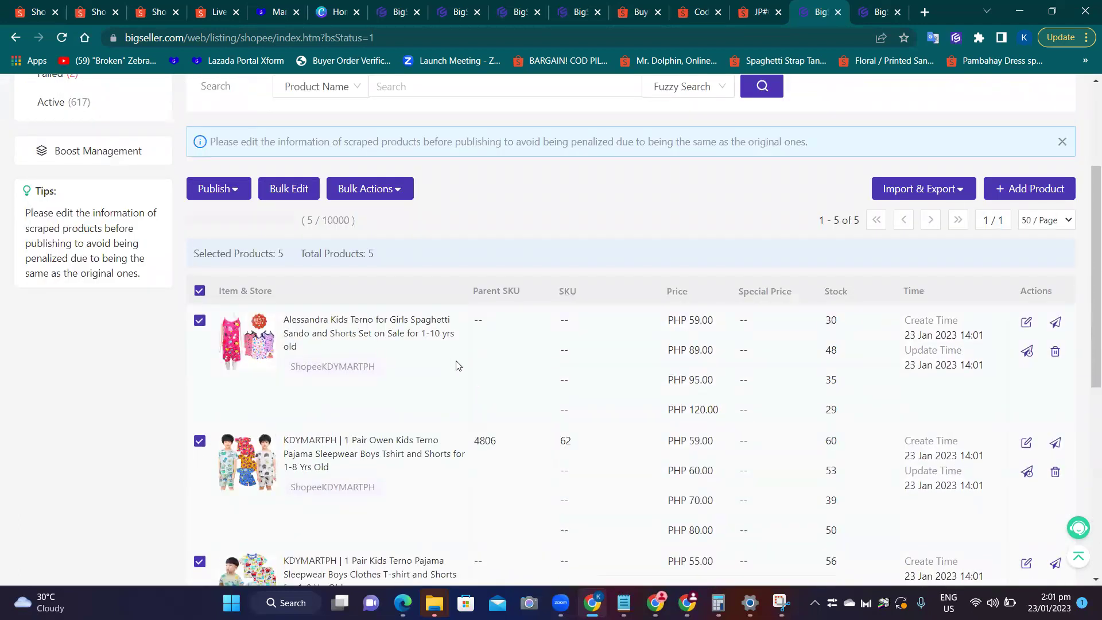
mouse_move(215, 201)
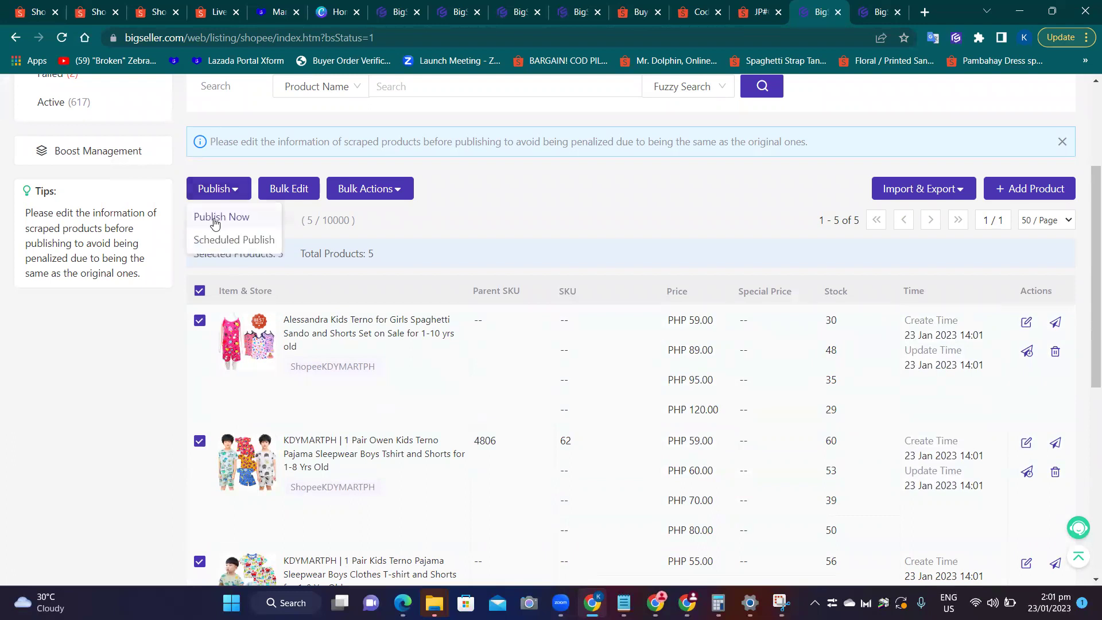
click(215, 223)
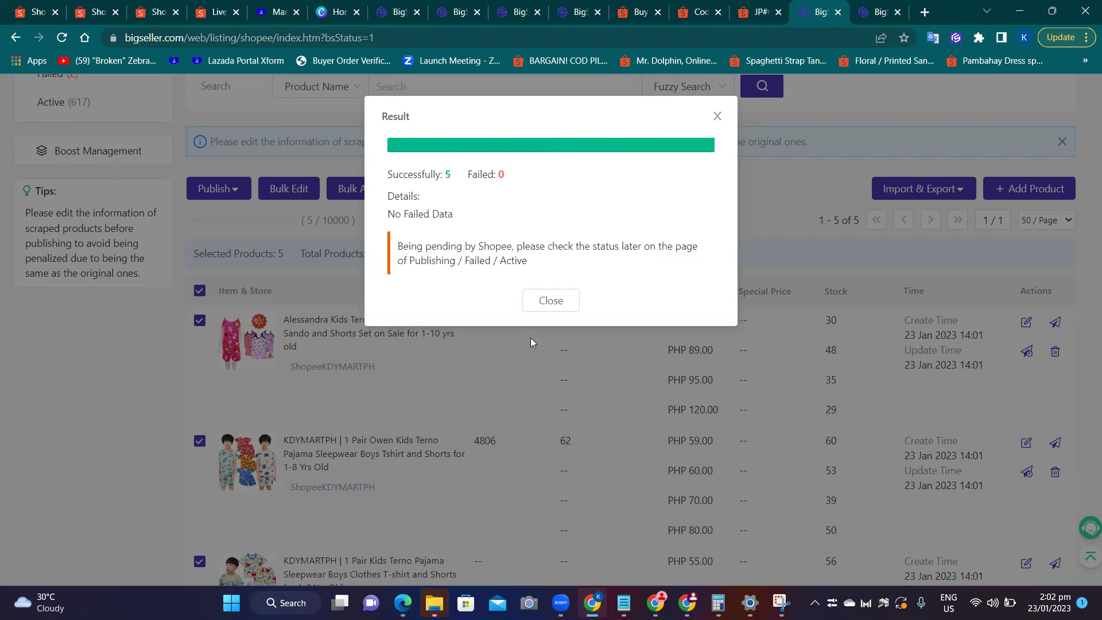
click(553, 300)
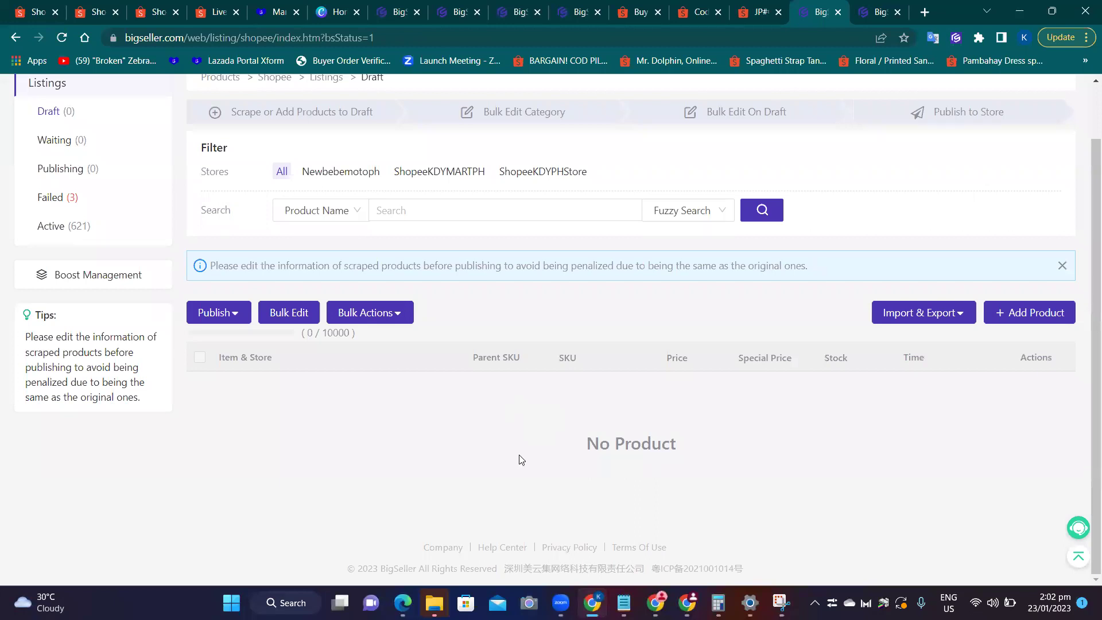
Switch to the My Products page in Shopee Seller Centre and reload it.
click(35, 8)
click(118, 4)
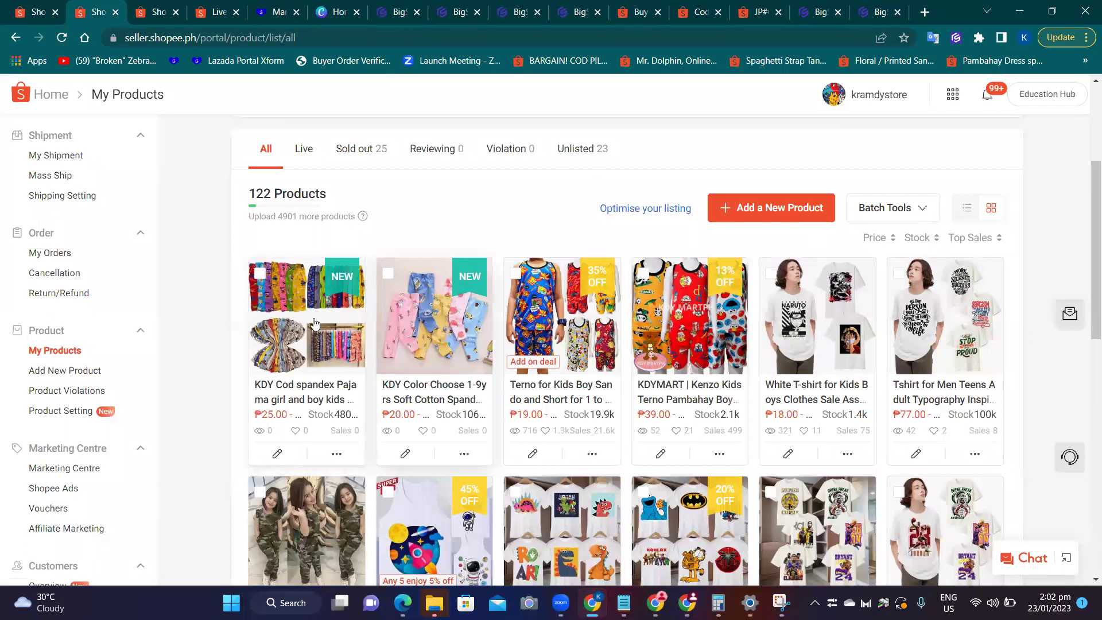
right_click(193, 184)
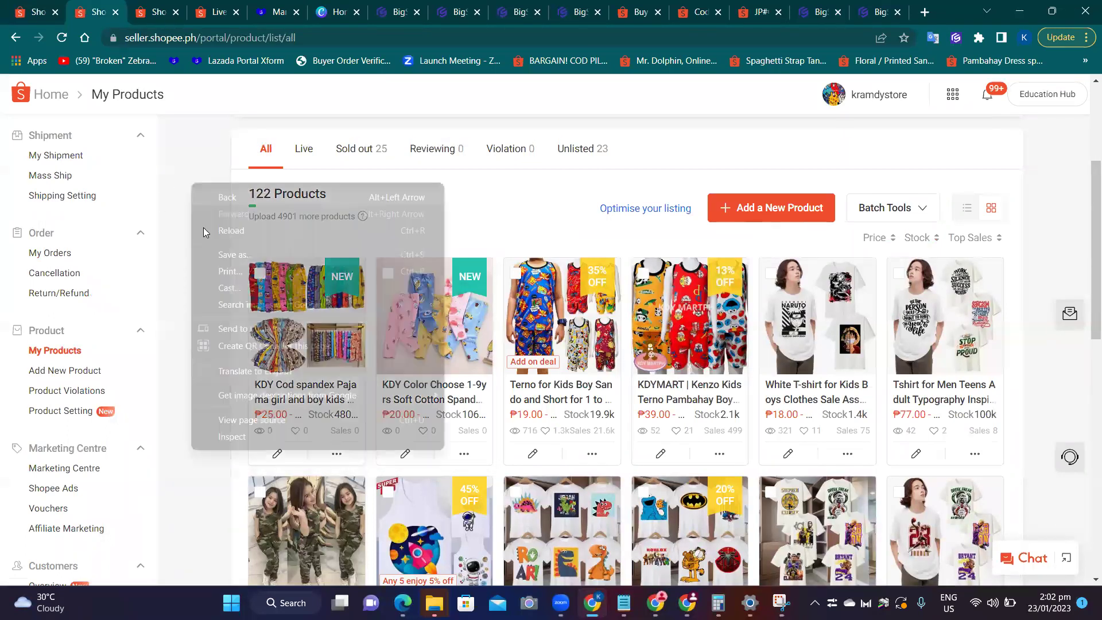
click(206, 231)
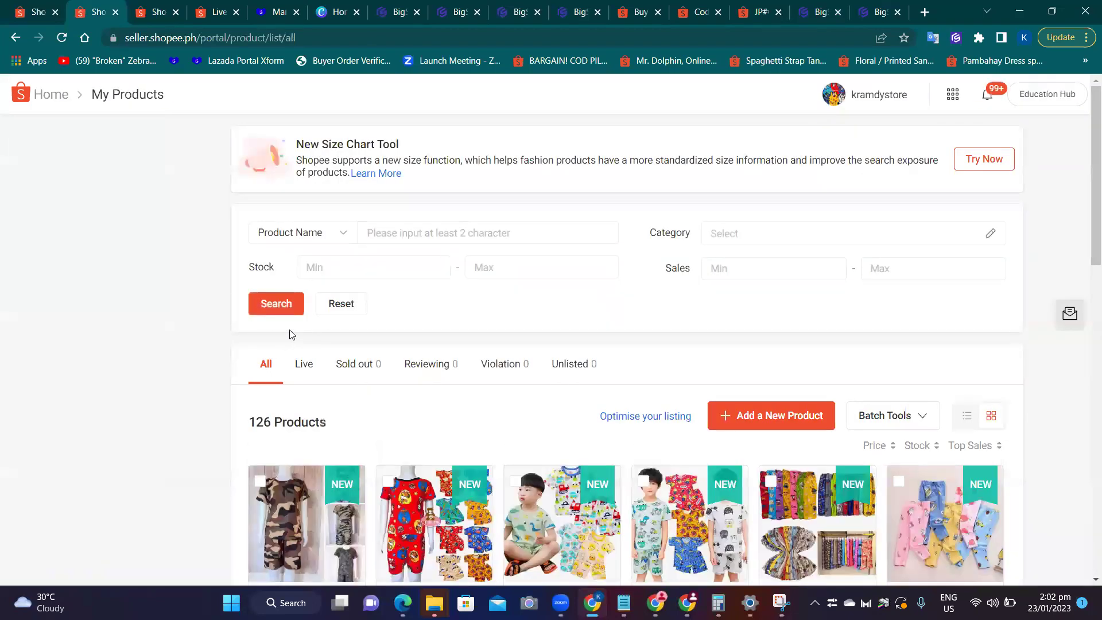
Examine the My Products list for the newly published Logan, Sebastian, 1 Pair Kids Terno Pajama and Owen listings.
scroll(563, 289, down, 3)
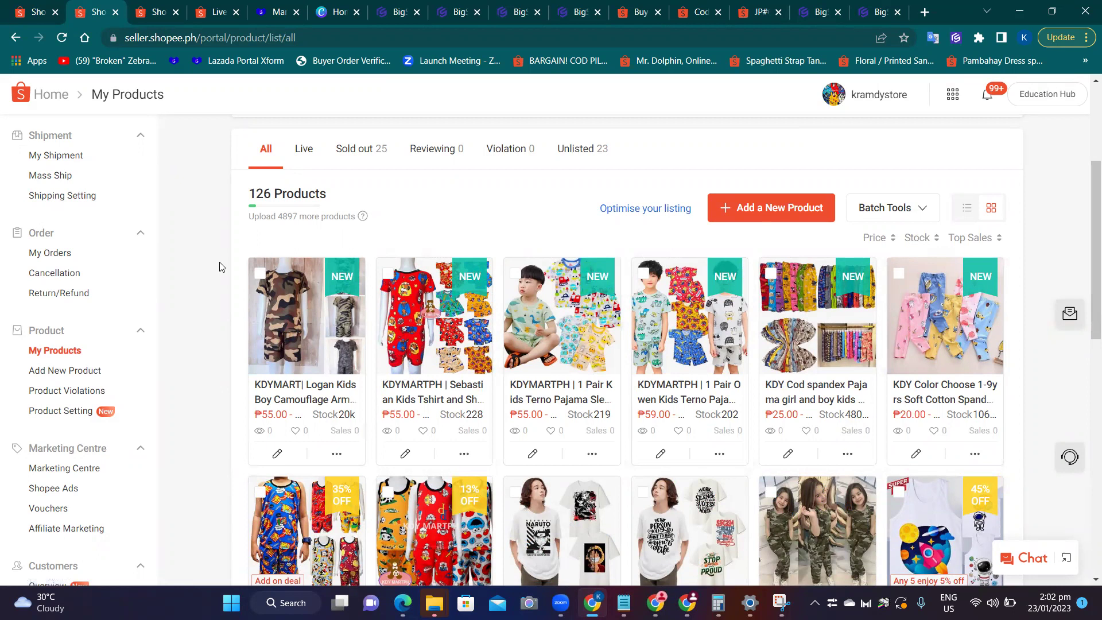
scroll(220, 271, down, 2)
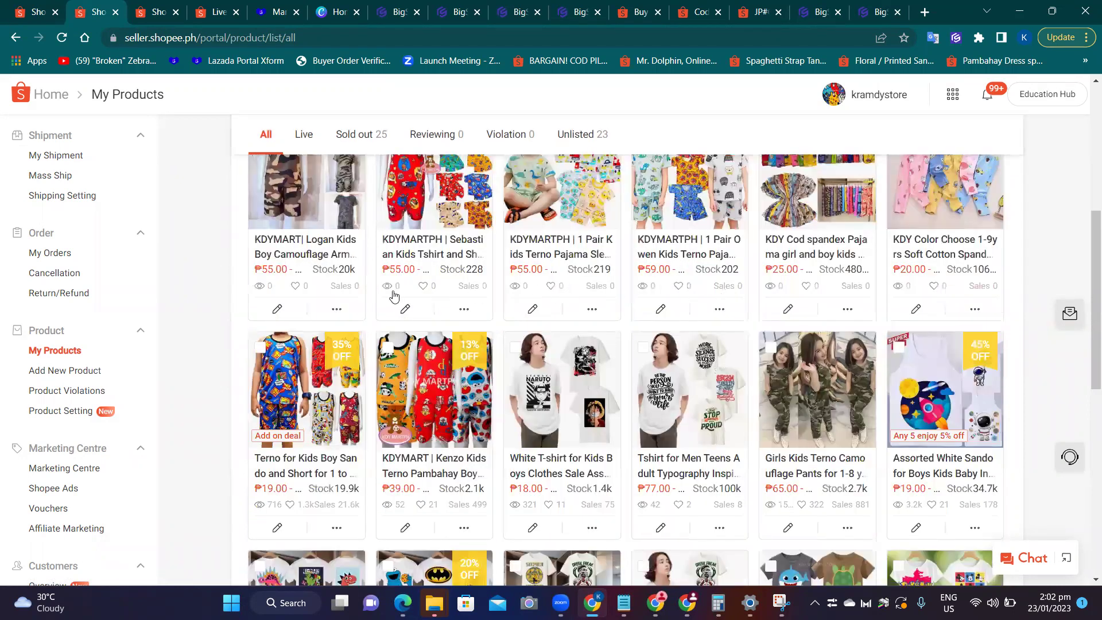
scroll(439, 294, up, 2)
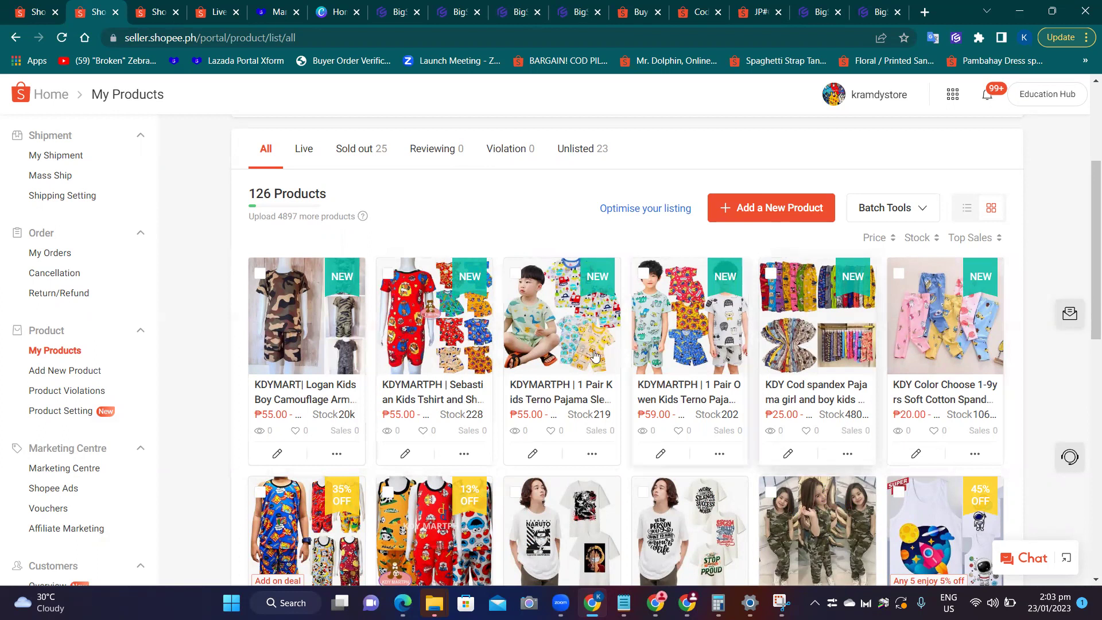
scroll(594, 356, down, 2)
scroll(598, 269, down, 4)
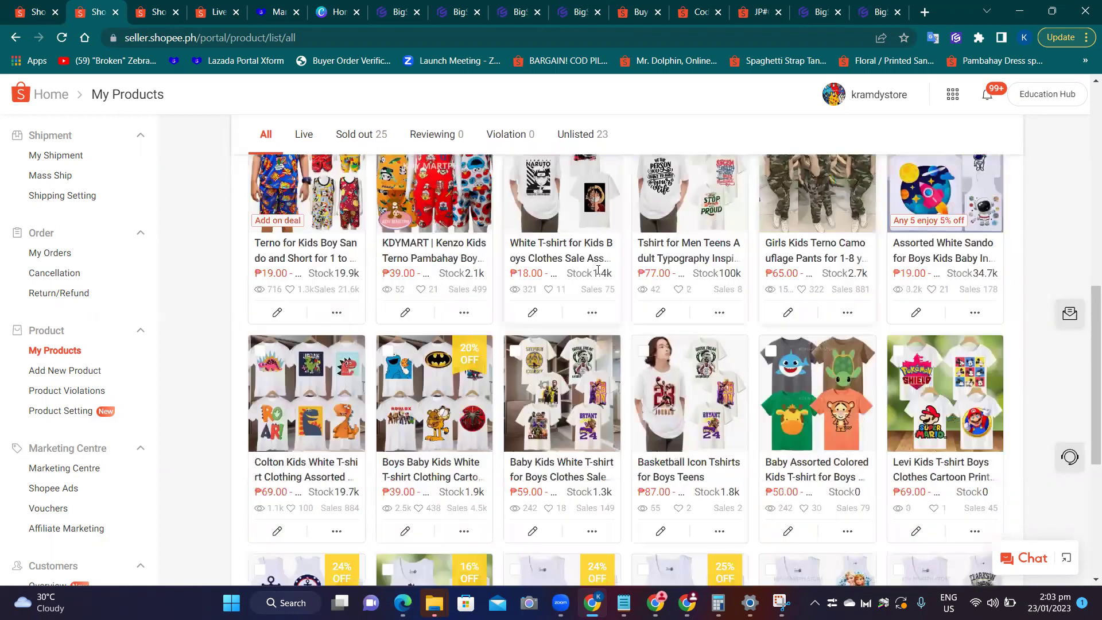
scroll(598, 270, up, 10)
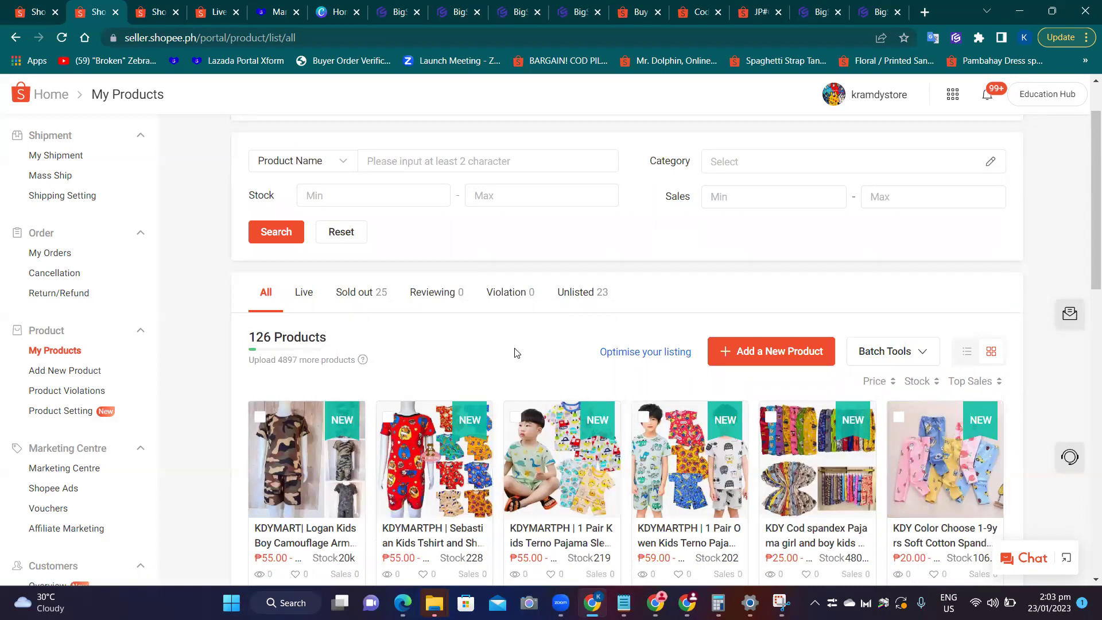
scroll(527, 333, down, 3)
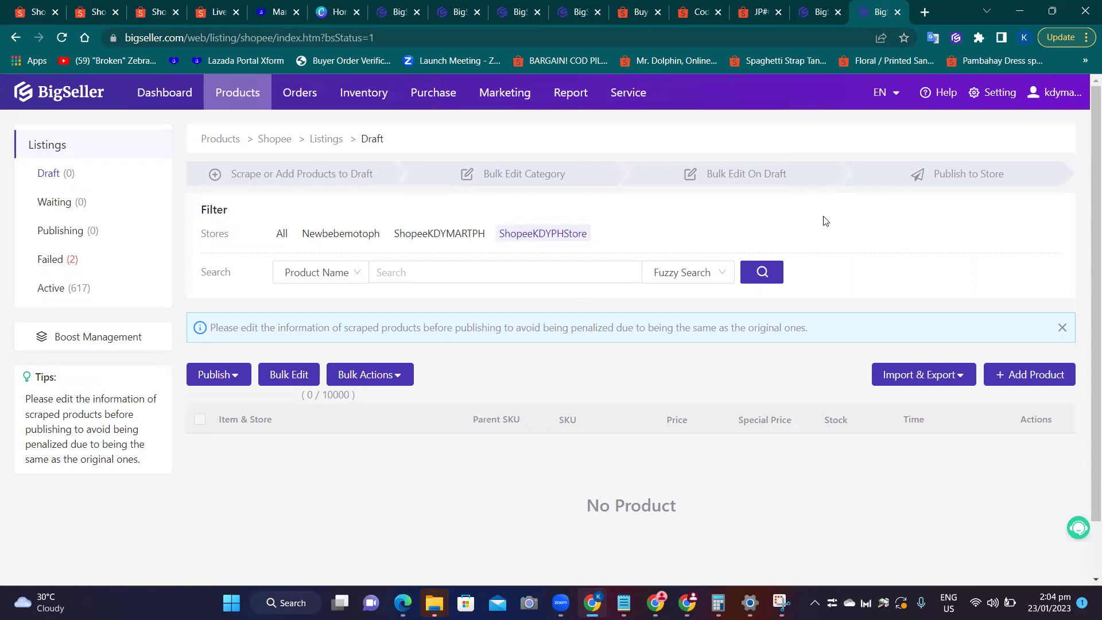
click(809, 7)
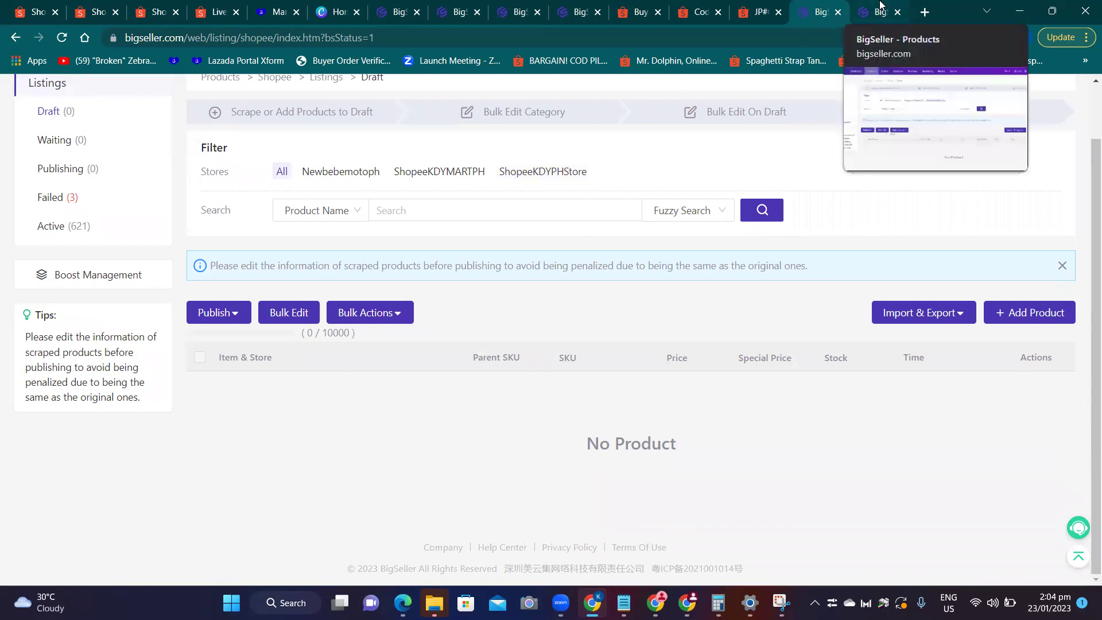
scroll(780, 178, up, 2)
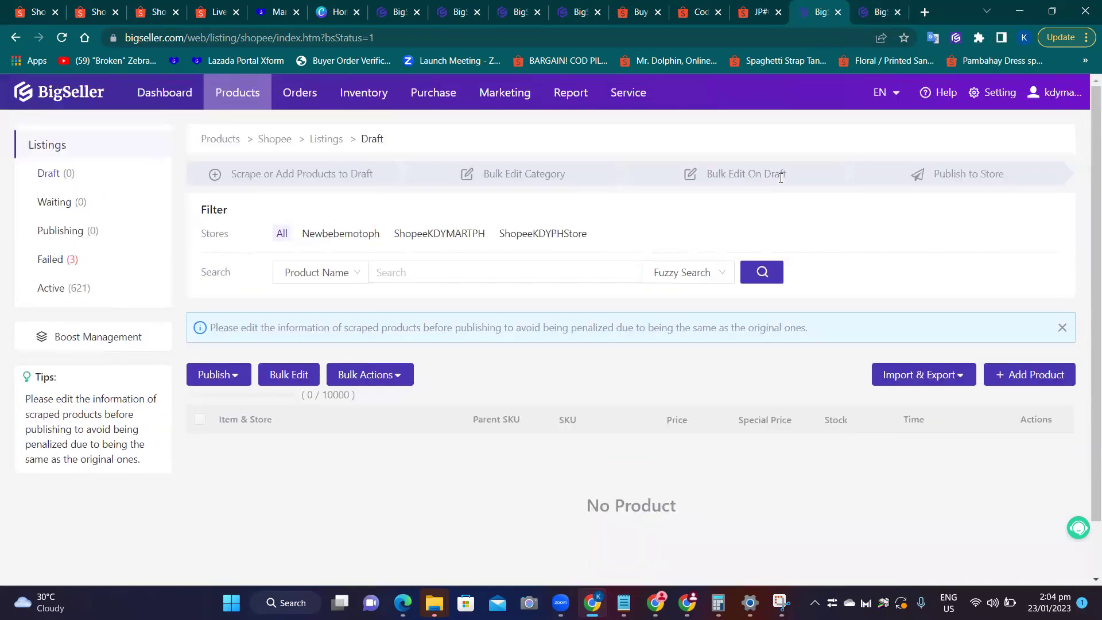
click(400, 10)
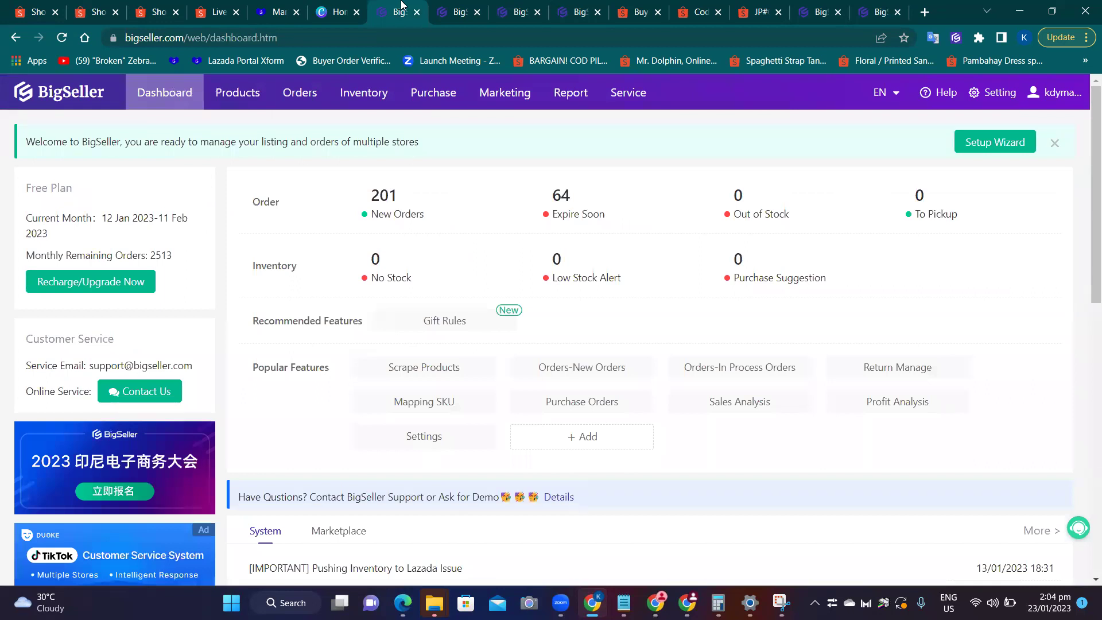
click(461, 7)
click(402, 7)
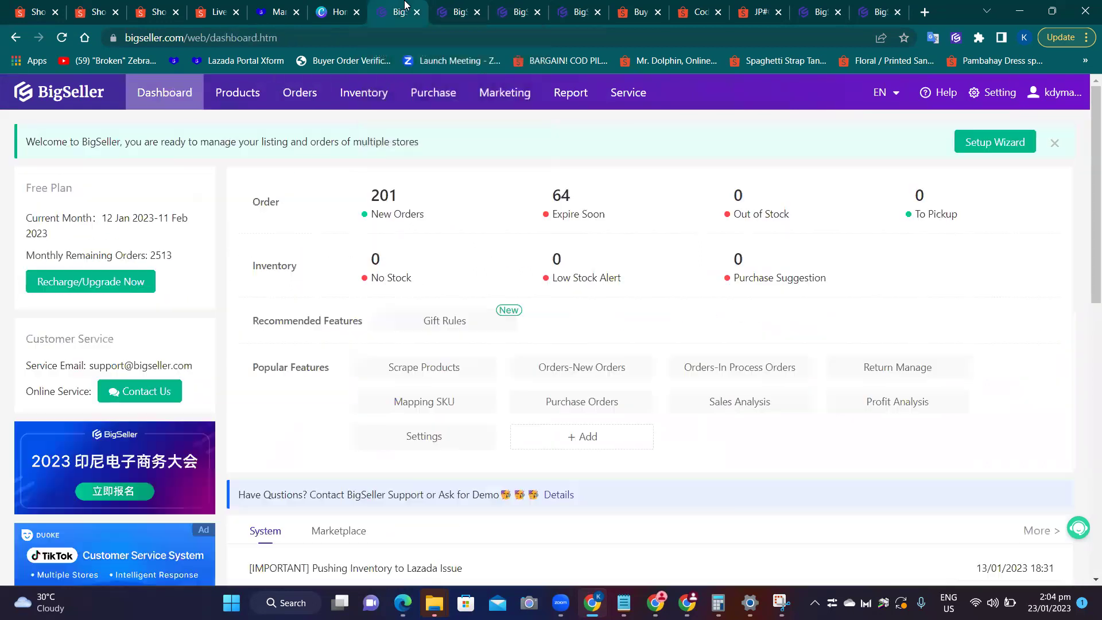
mouse_move(300, 93)
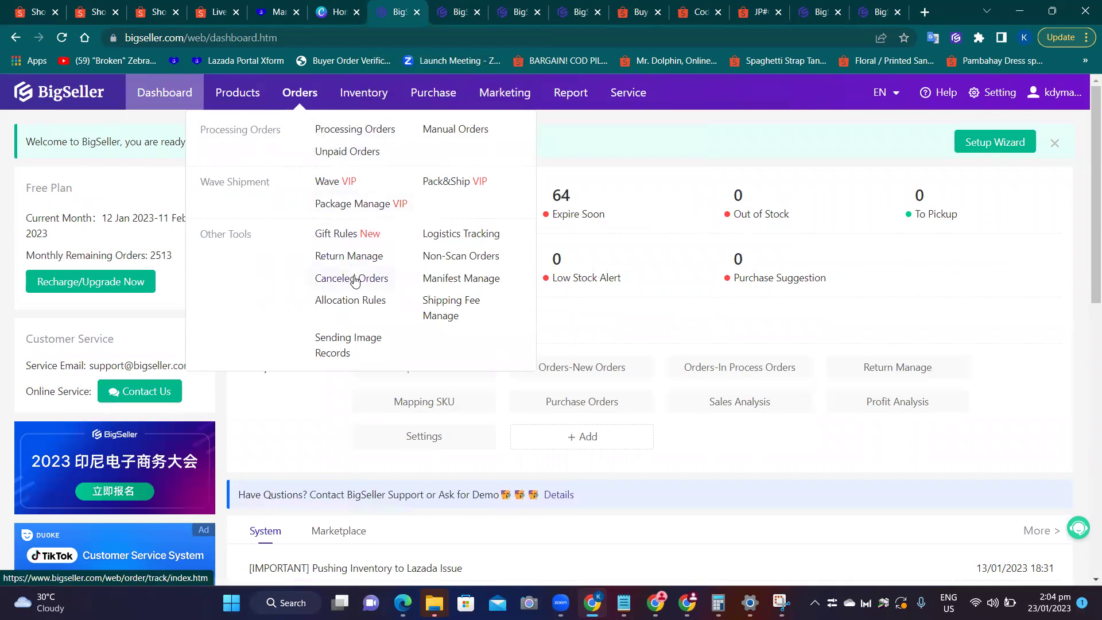
mouse_move(362, 97)
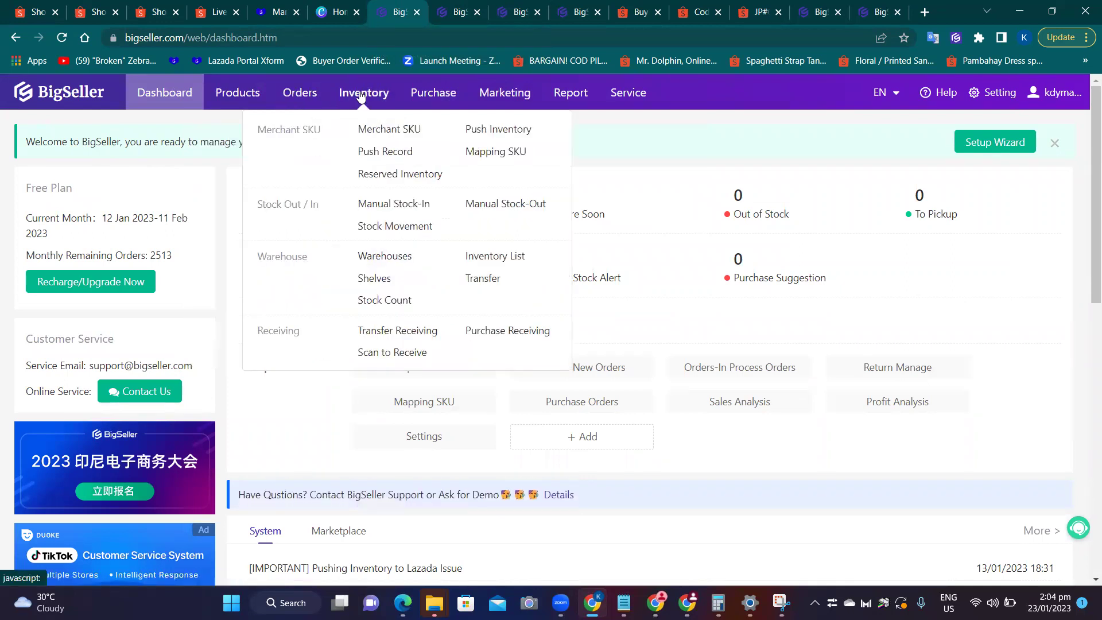
Go to Shopee Boost Management in BigSeller and open the auto-boosting settings of ShopeeKDYMARTPH for editing.
mouse_move(238, 95)
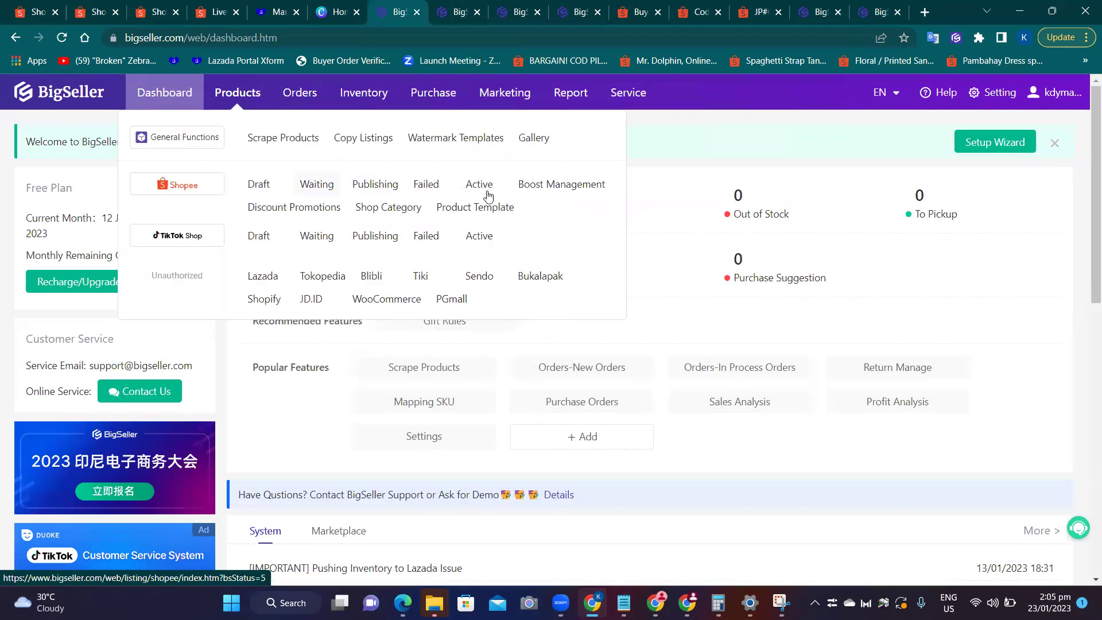
click(569, 186)
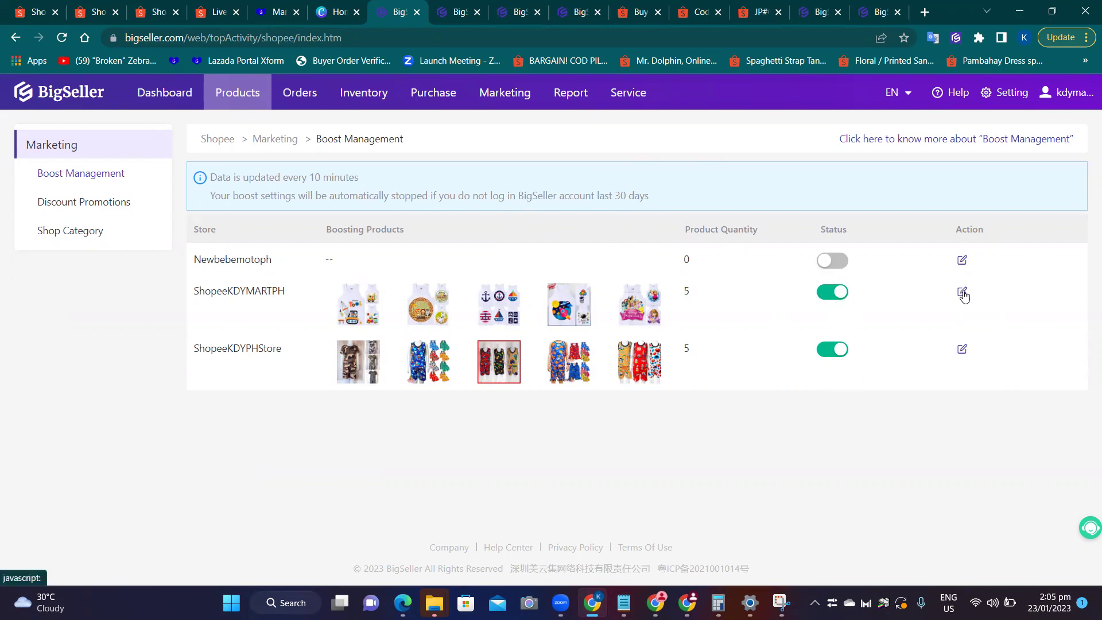
click(962, 349)
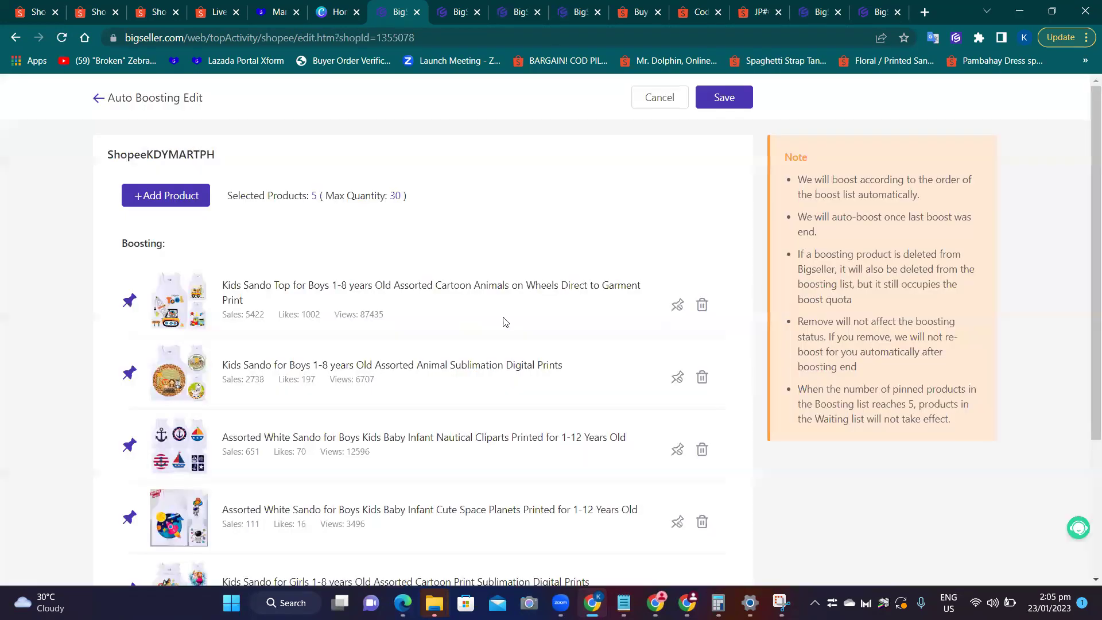
View the products available for adding to the ShopeeKDYMARTPH boost list and dismiss the selection.
scroll(503, 321, down, 1)
click(165, 123)
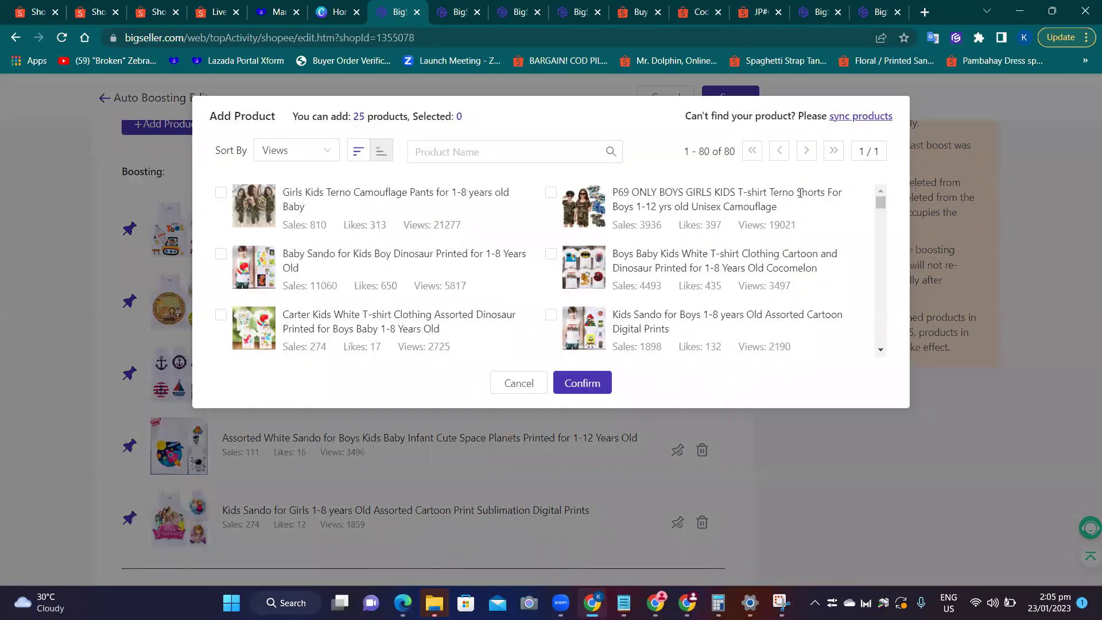
click(515, 384)
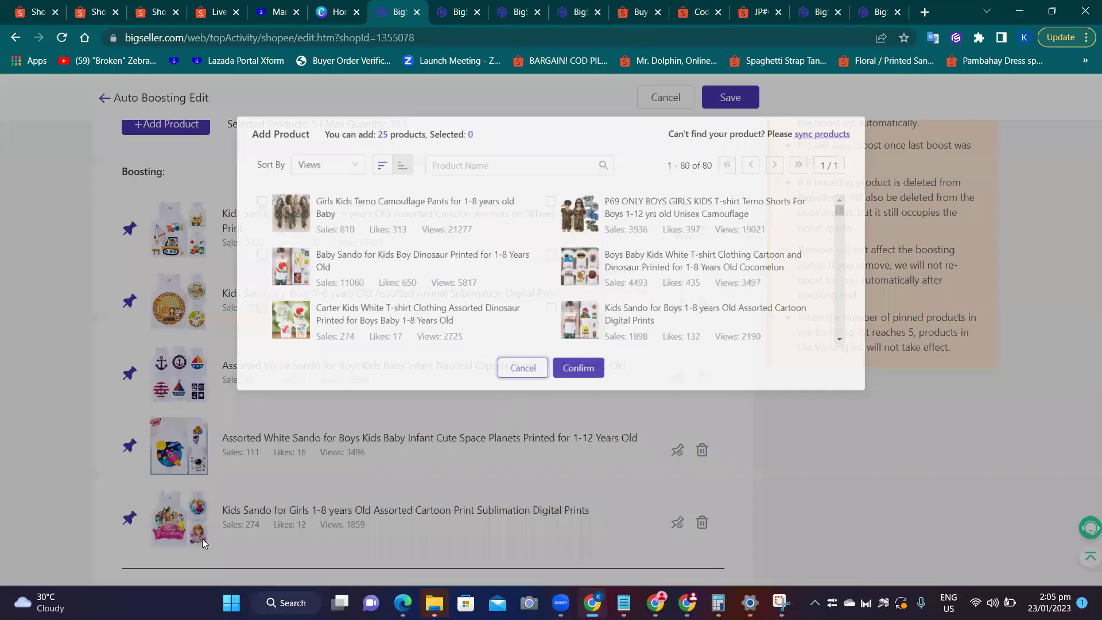
Review the pinned products in the ShopeeKDYMARTPH boosting list and leave the auto-boosting editor.
scroll(314, 526, down, 2)
scroll(115, 298, up, 3)
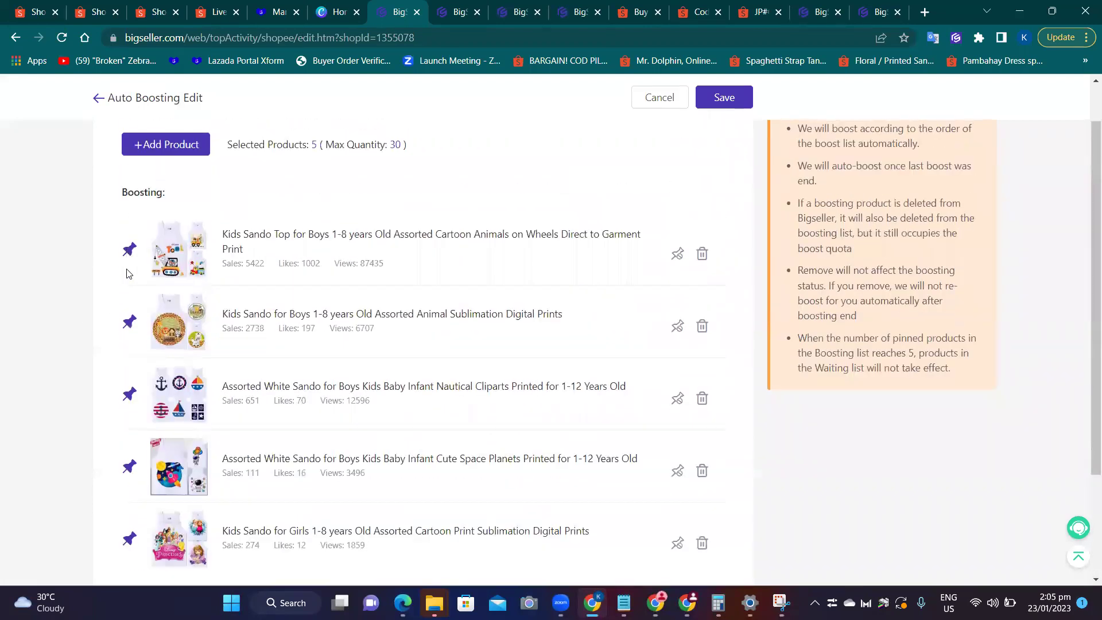
scroll(127, 417, down, 2)
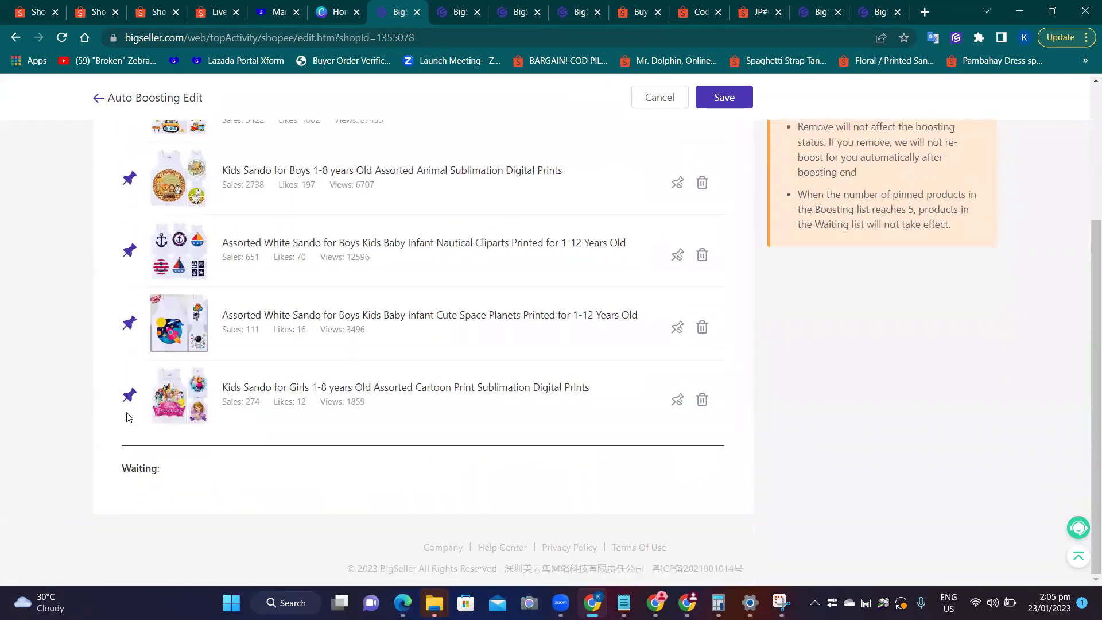
scroll(68, 298, up, 2)
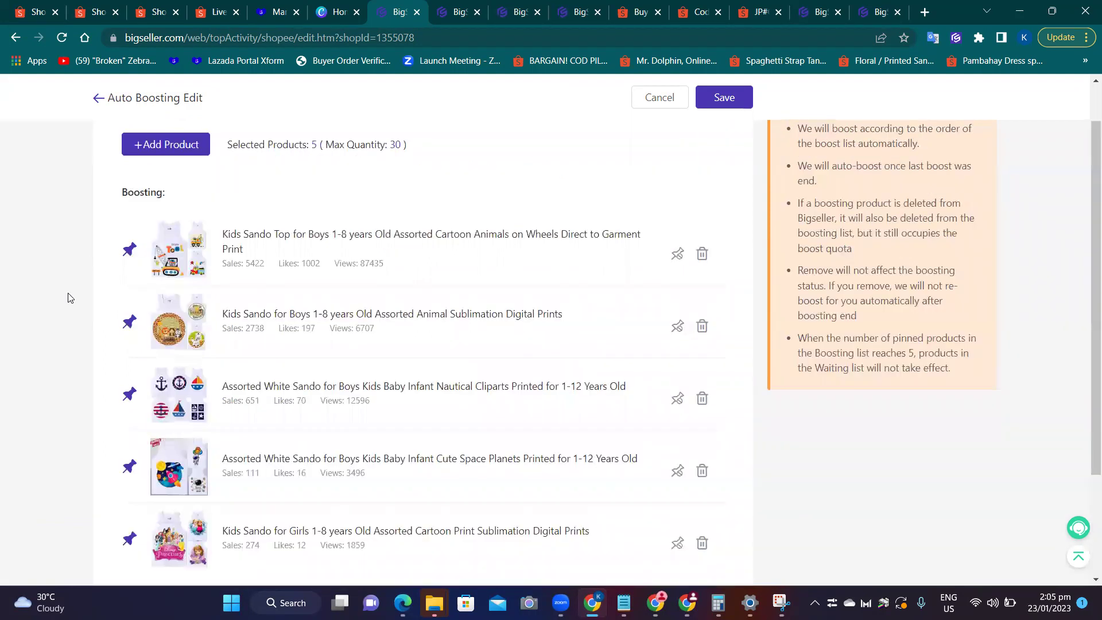
click(728, 104)
click(652, 103)
View the BigSeller subscription plan comparison and the authorized store integrations.
mouse_move(531, 96)
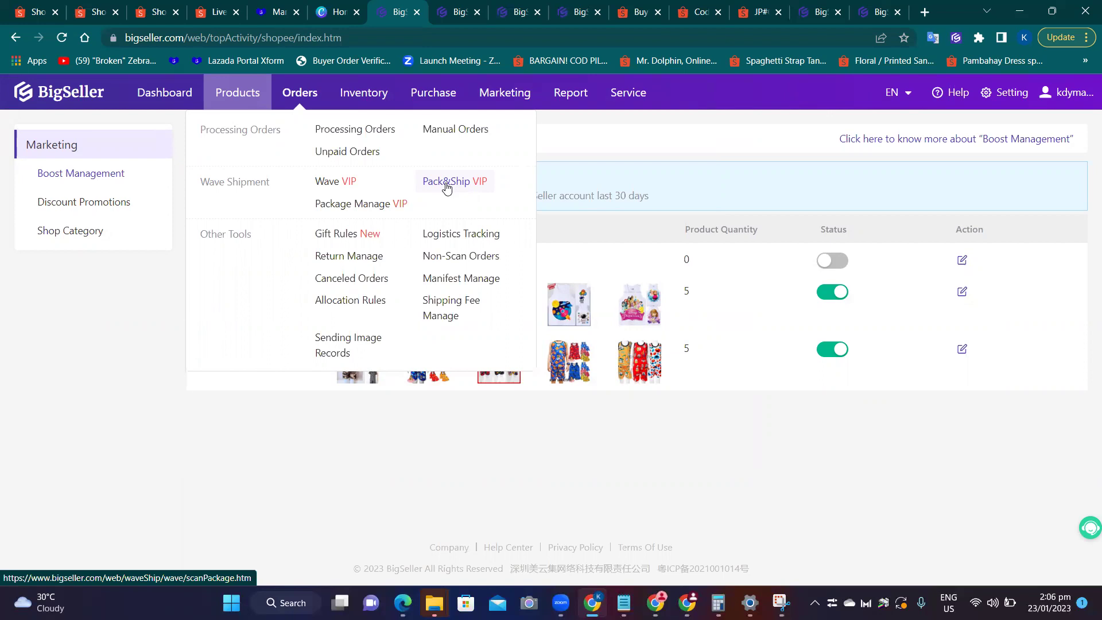
click(513, 10)
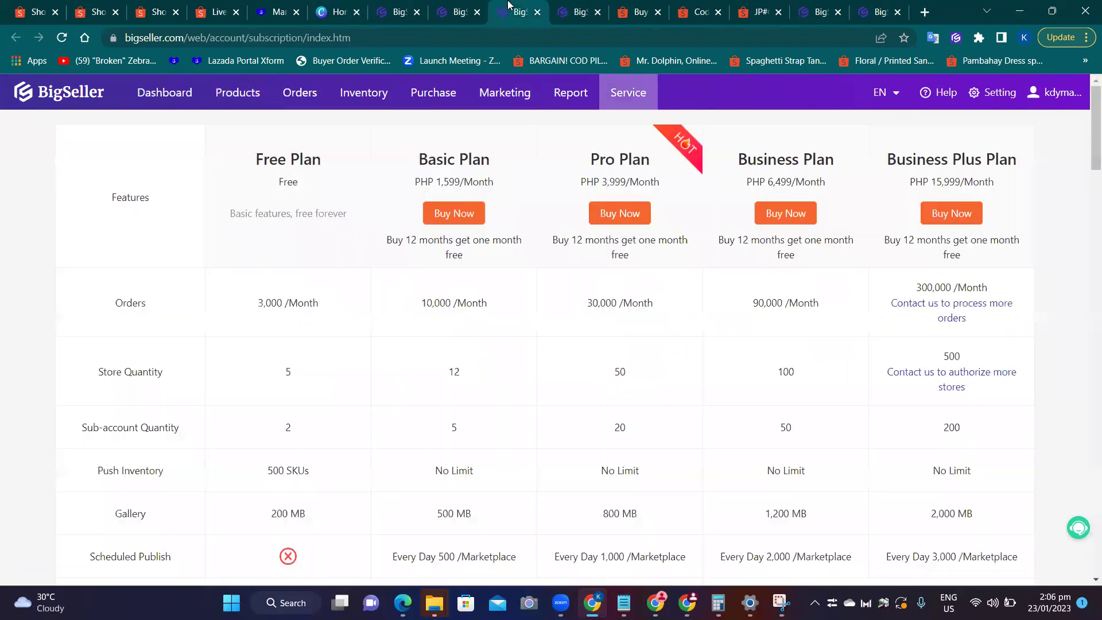
click(561, 6)
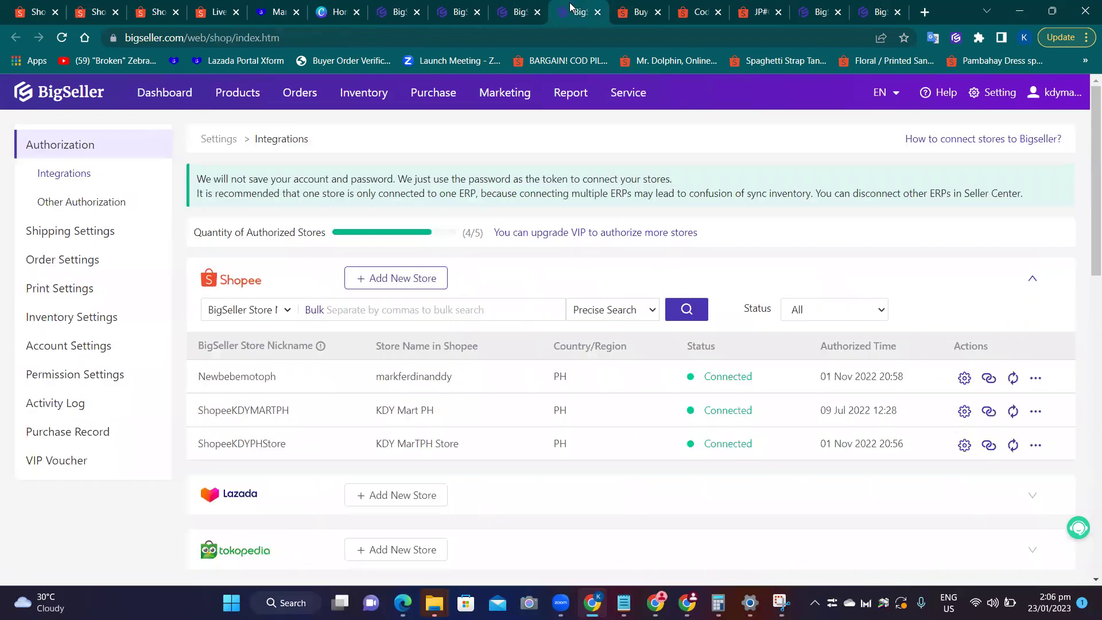
click(515, 7)
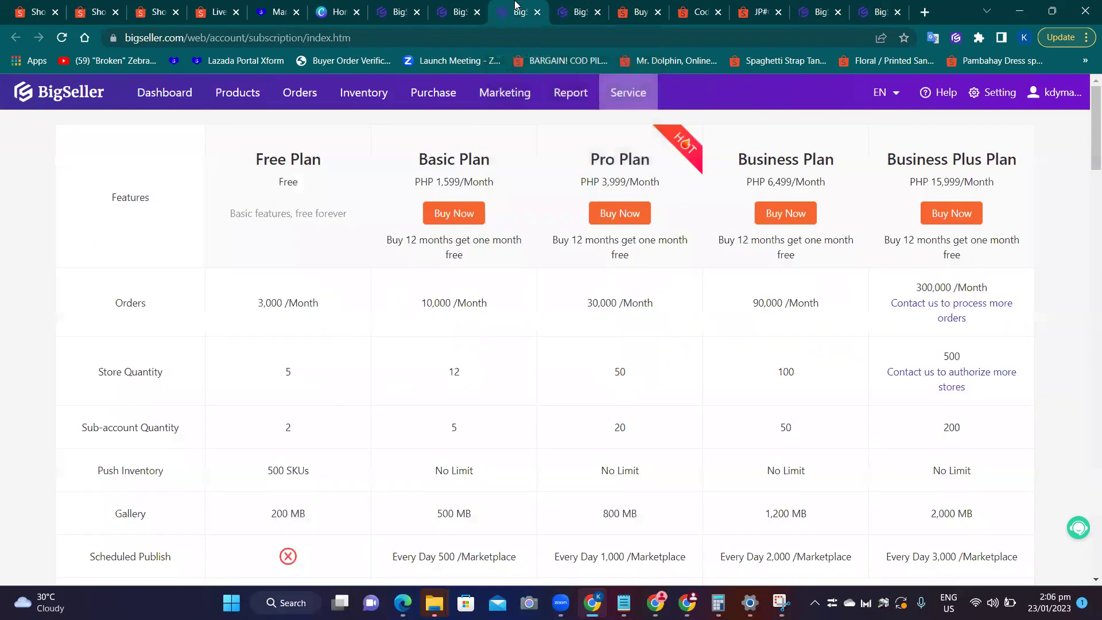
click(471, 7)
click(518, 6)
Open the list of all orders from the last 30 days and select the first ShopeeKDYMARTPH order.
click(453, 6)
scroll(450, 270, down, 7)
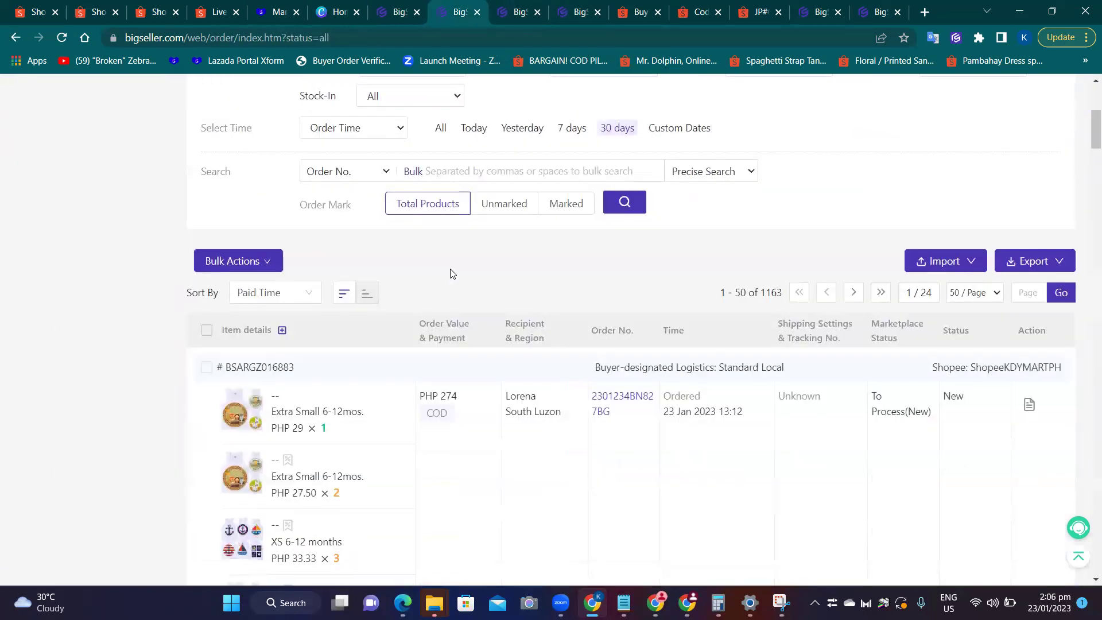
click(206, 258)
scroll(518, 232, up, 2)
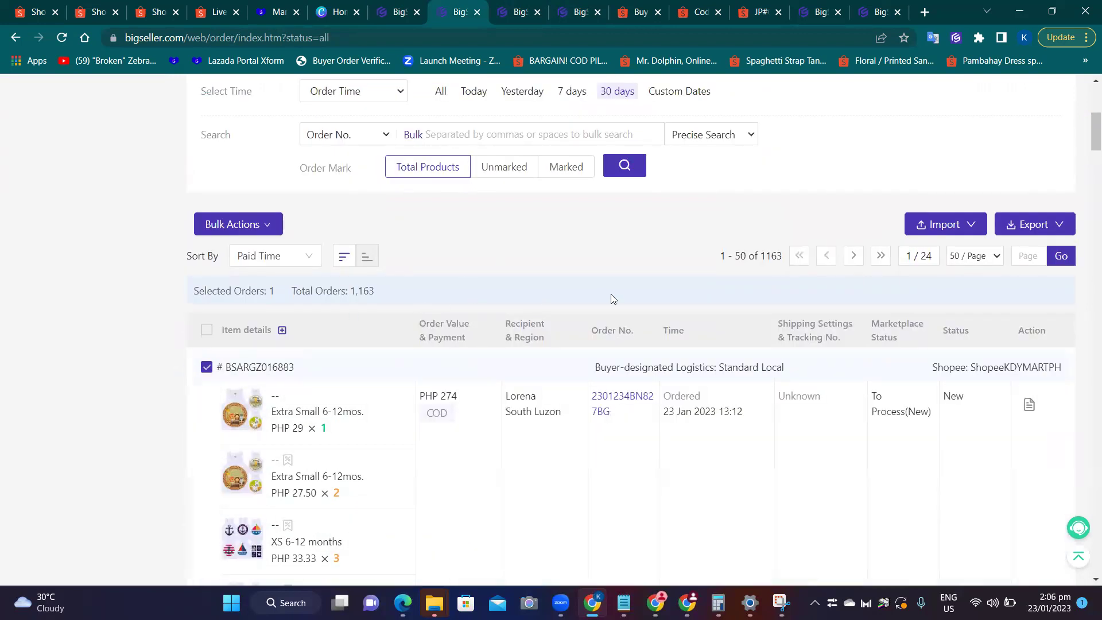
scroll(434, 307, up, 3)
scroll(269, 311, down, 1)
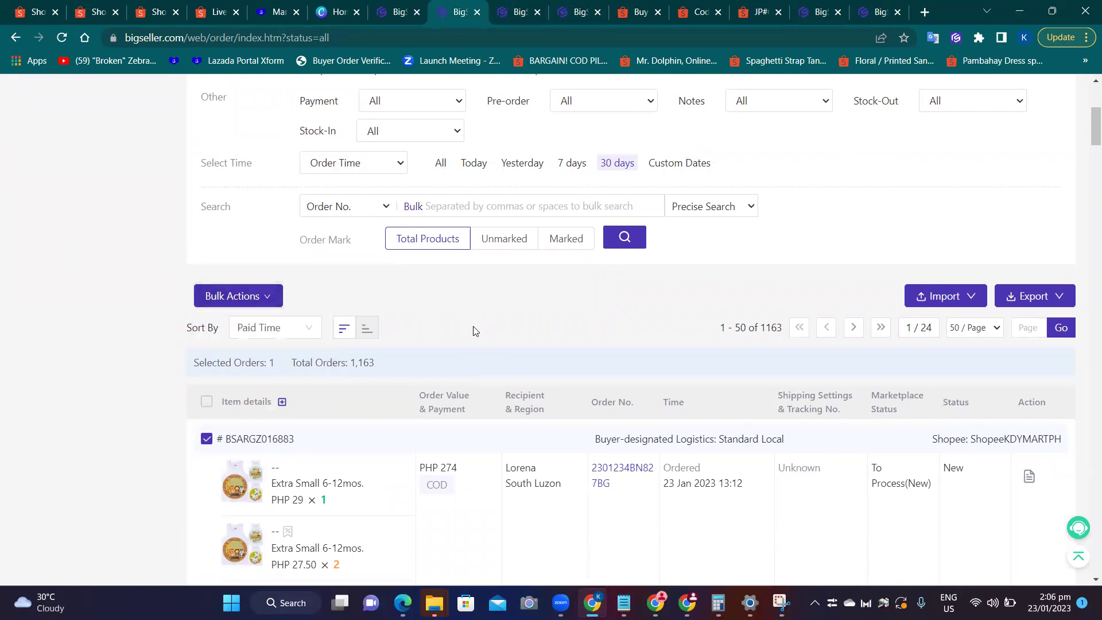
Look through the recent orders and check which bulk actions are available for the order list.
scroll(474, 331, down, 8)
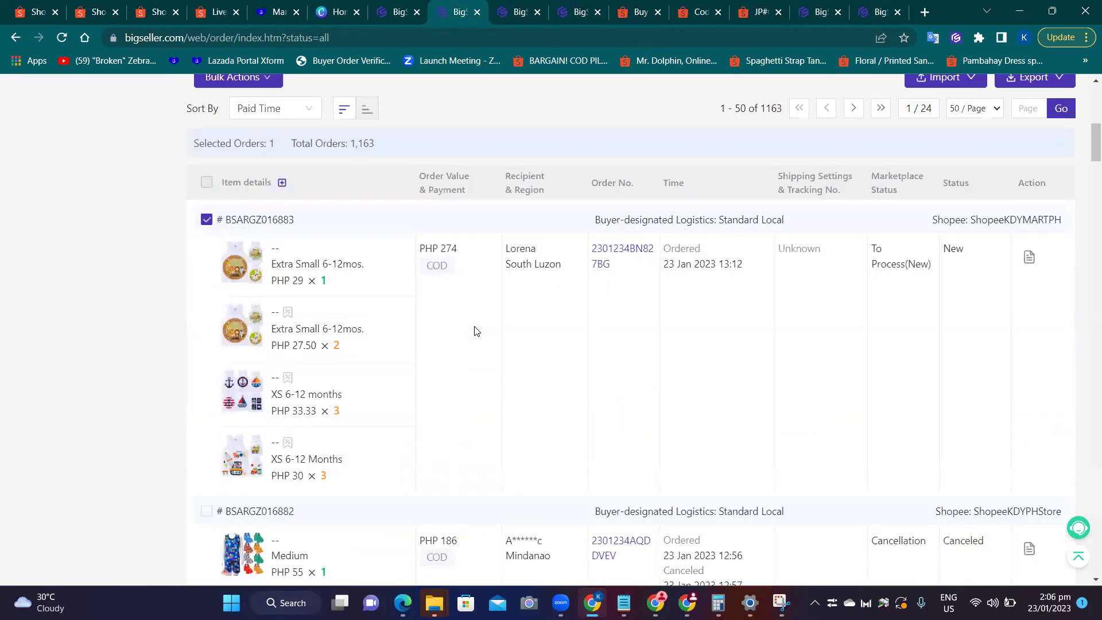
scroll(445, 332, down, 8)
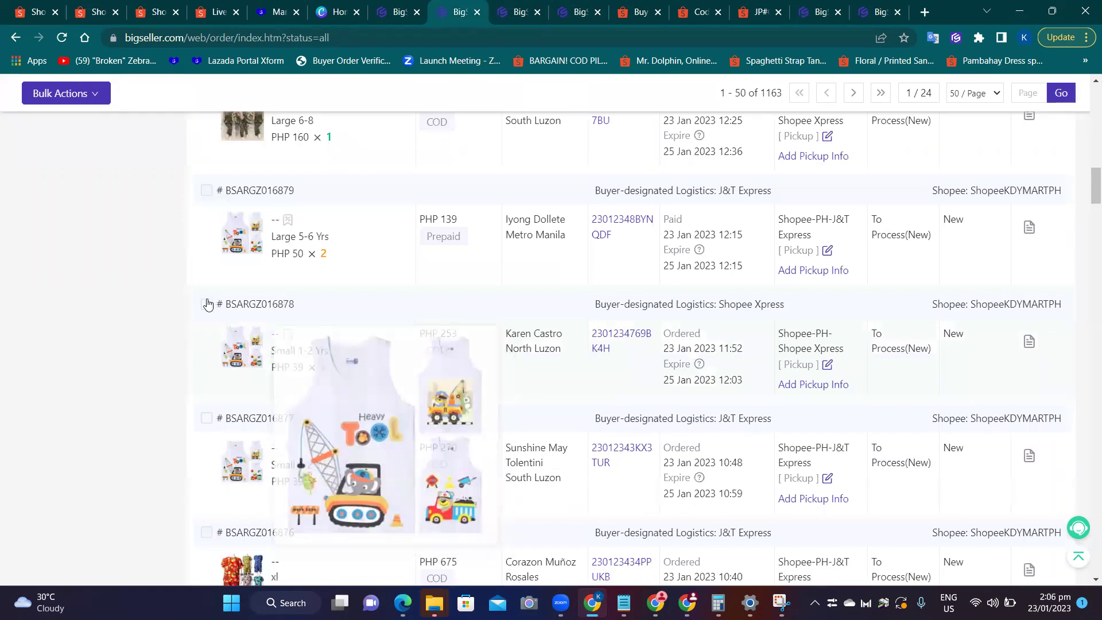
scroll(240, 298, up, 8)
scroll(235, 305, up, 8)
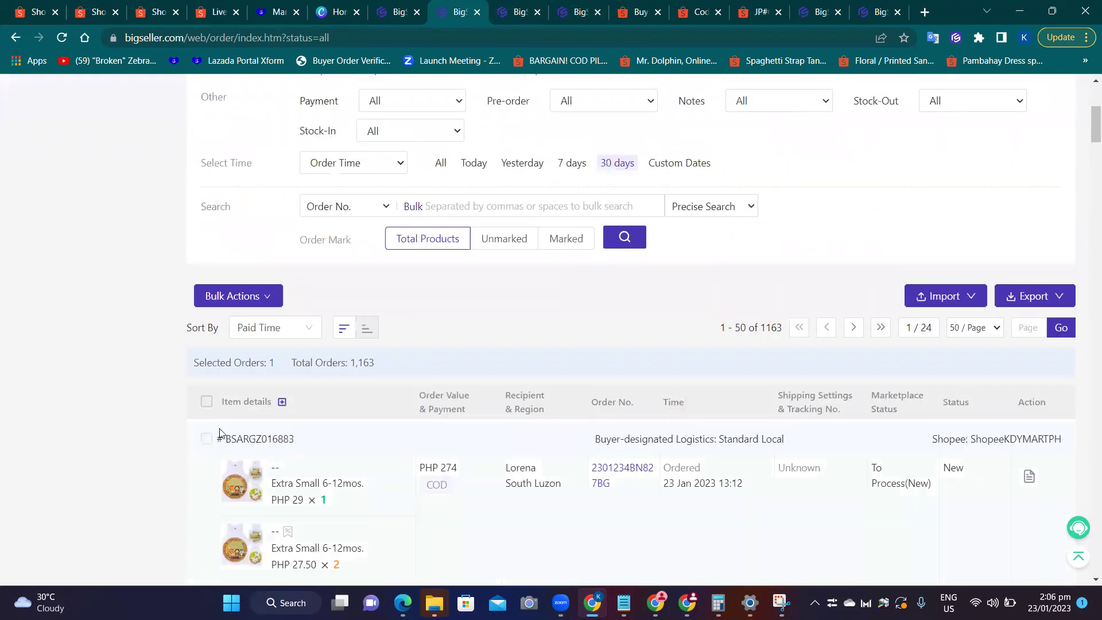
click(268, 298)
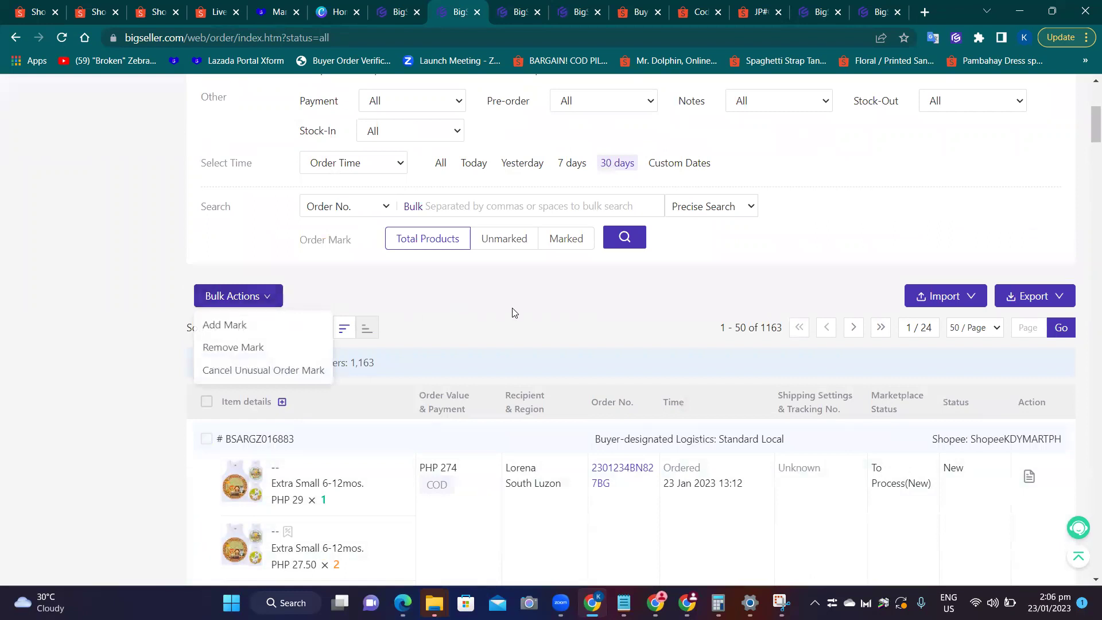
scroll(532, 347, down, 1)
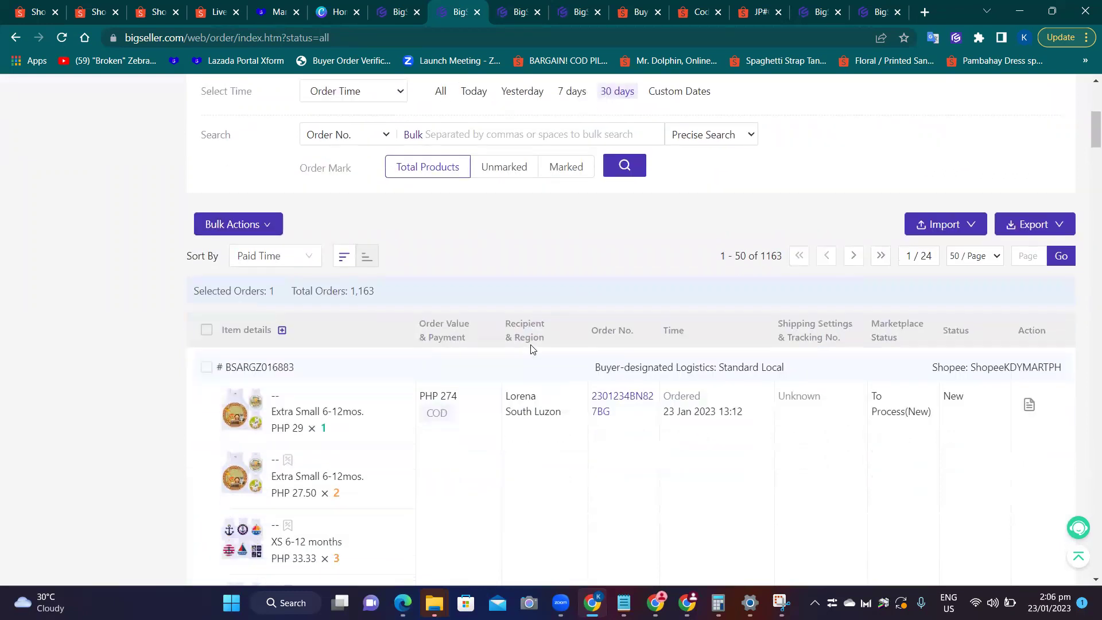
scroll(532, 349, down, 2)
Switch to the ShopeeKDYPHStore draft listings and open the watermark templates list.
click(884, 6)
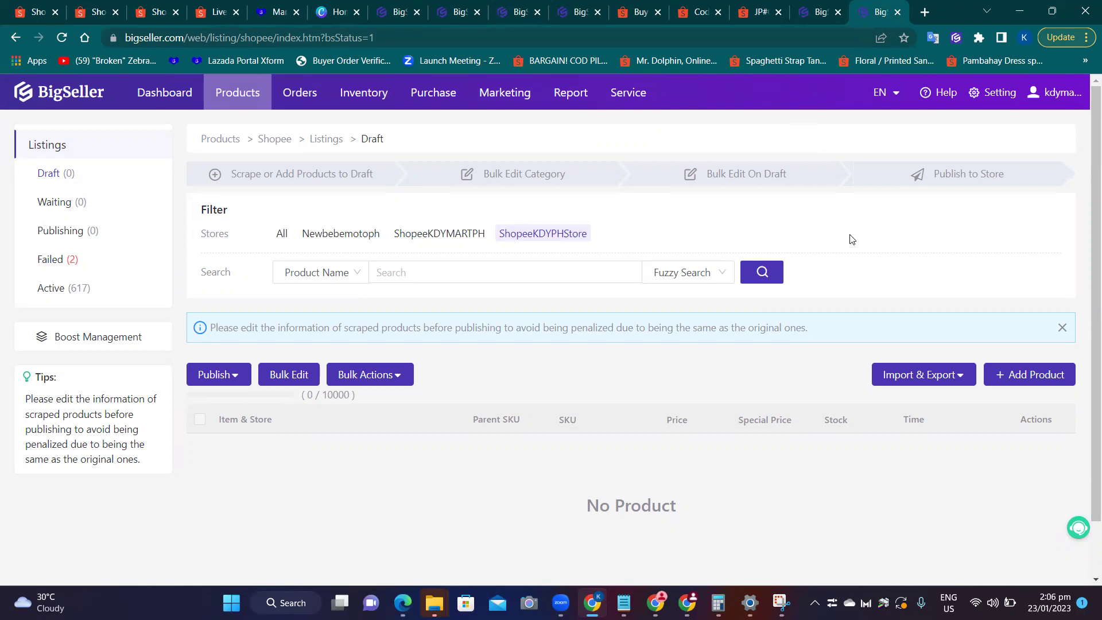
mouse_move(299, 94)
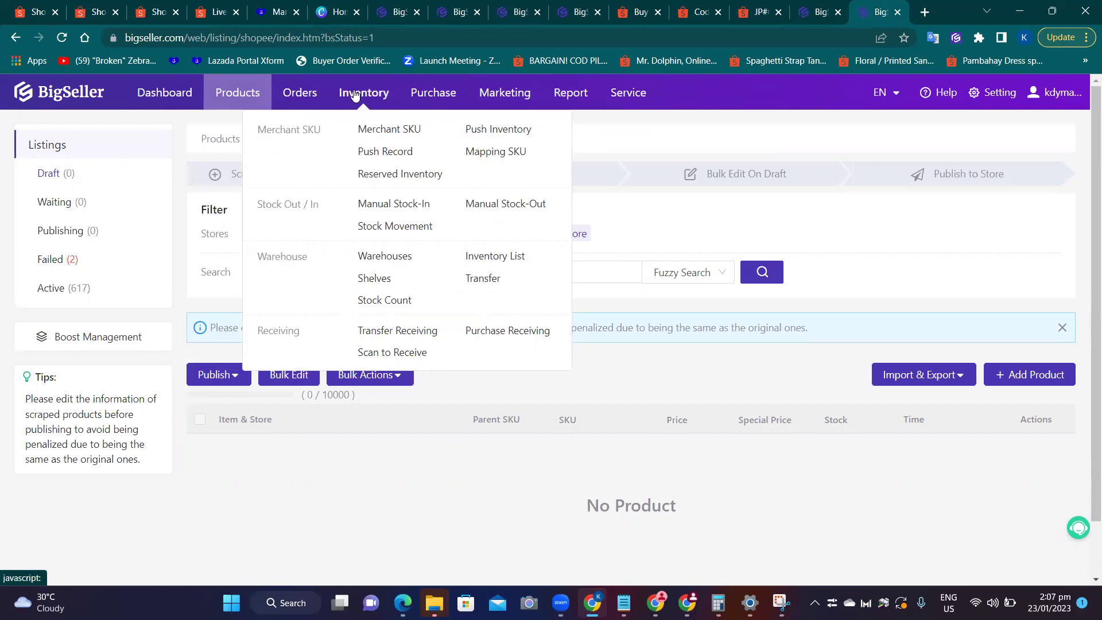
mouse_move(239, 97)
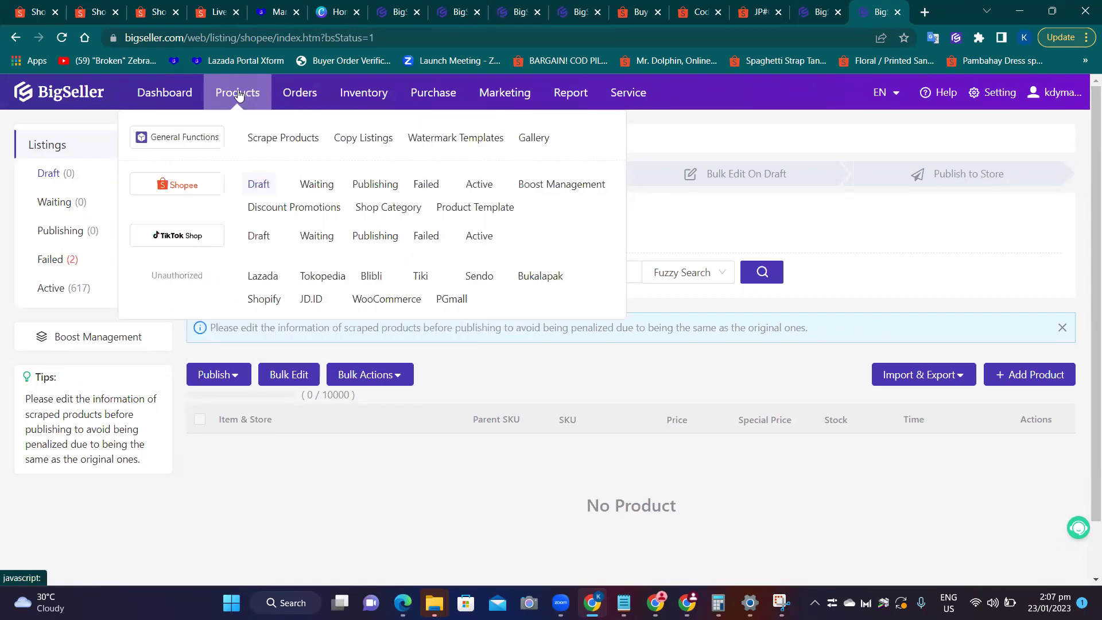
click(451, 141)
scroll(641, 190, down, 1)
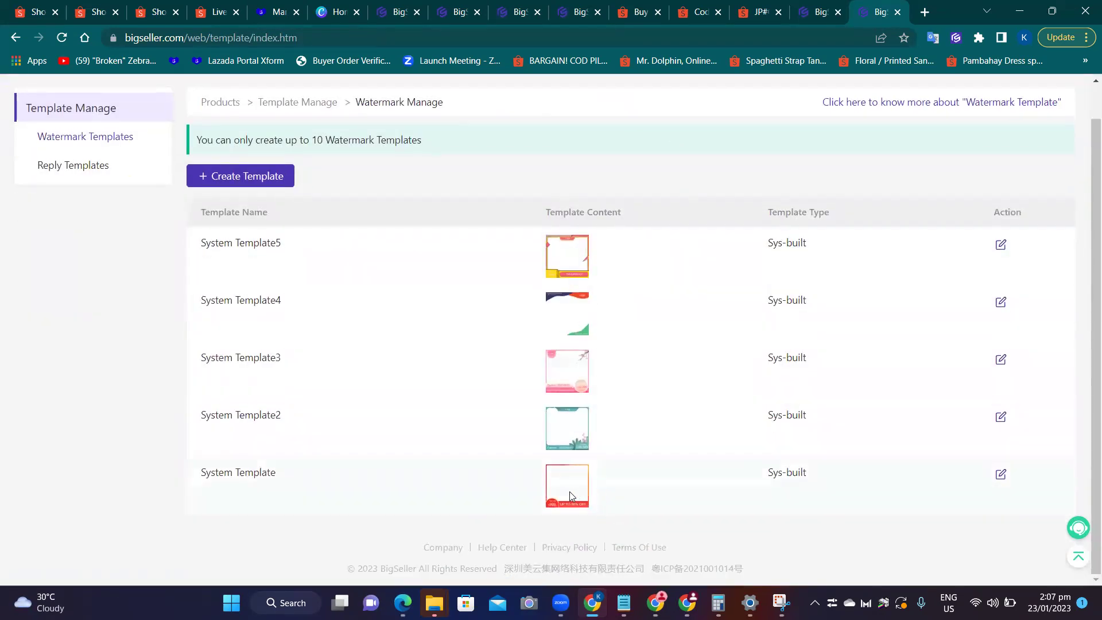
Open the watermark named System Template for editing, inspect its text elements, and leave the editor without saving.
click(1002, 475)
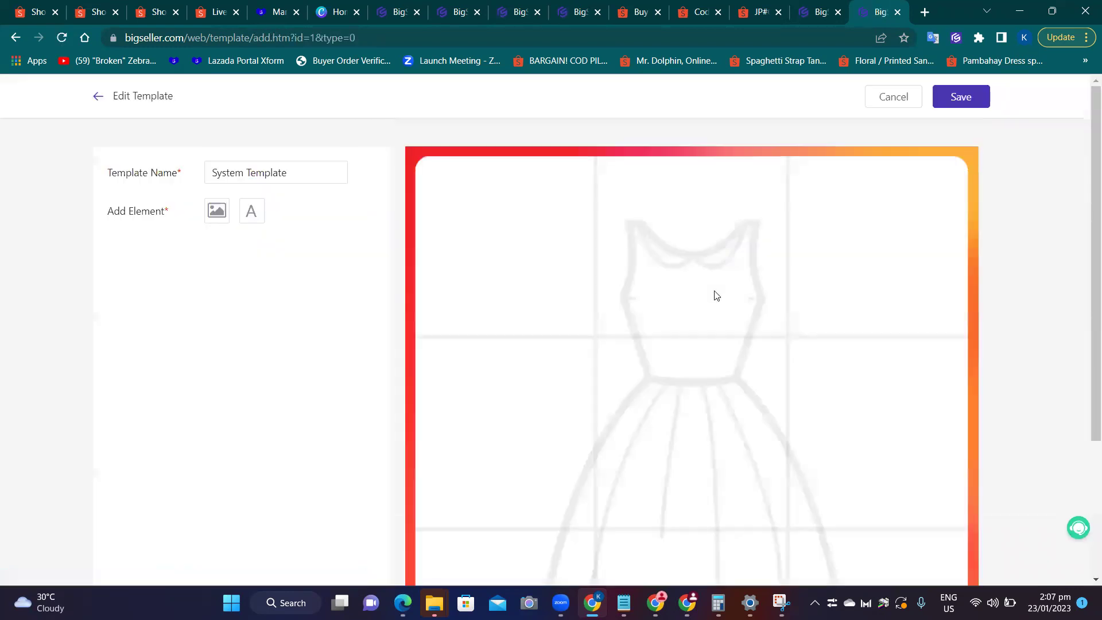
scroll(1086, 304, down, 5)
click(626, 465)
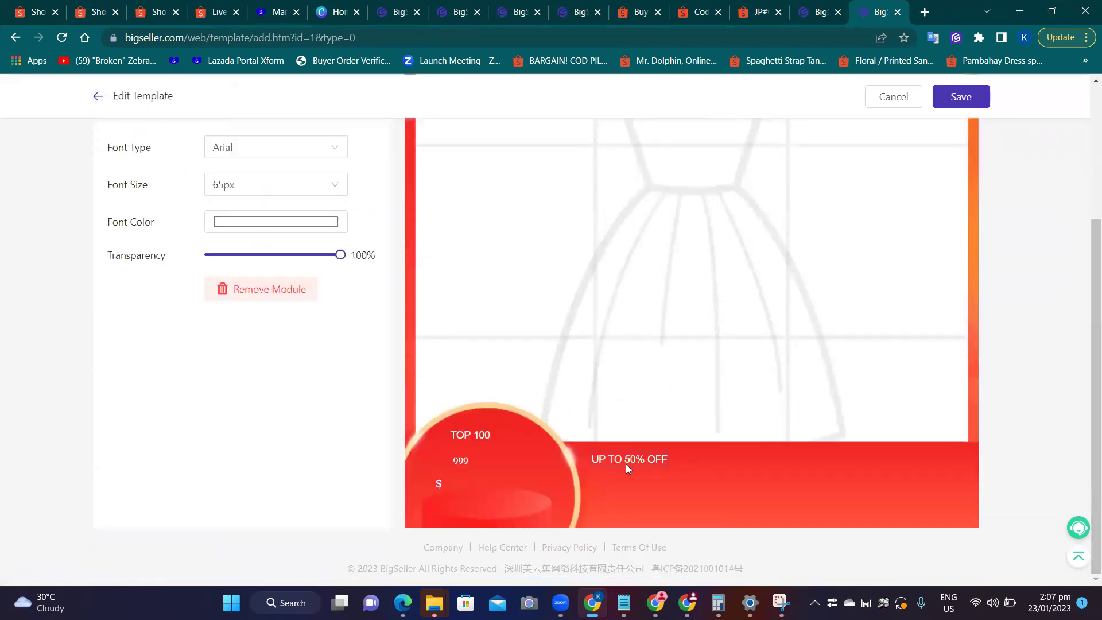
click(461, 461)
click(409, 508)
click(314, 352)
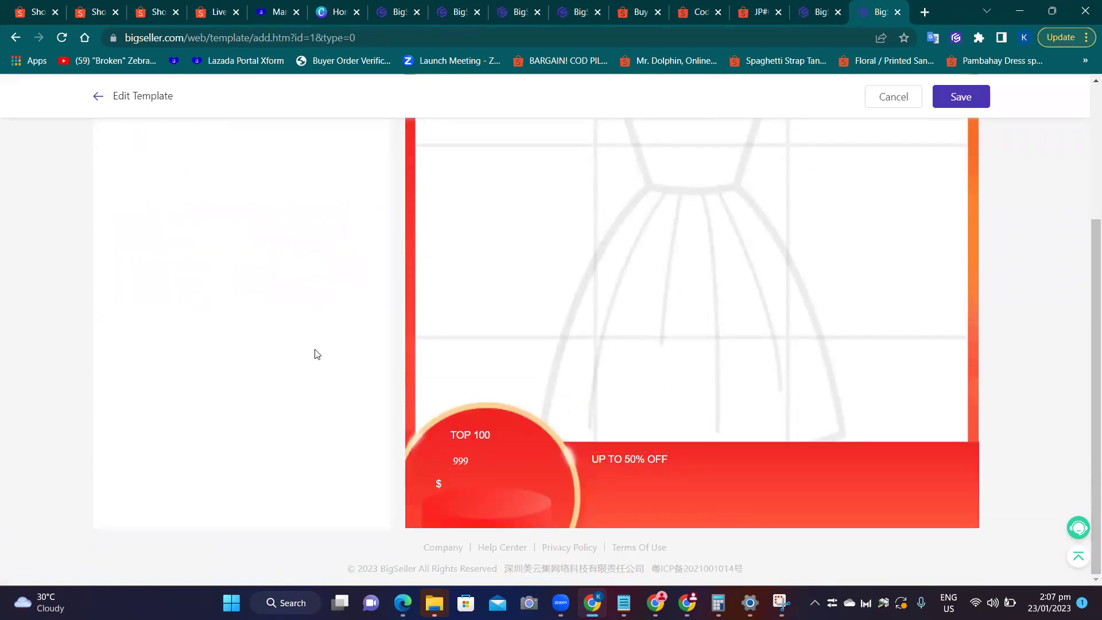
scroll(316, 353, up, 5)
click(890, 97)
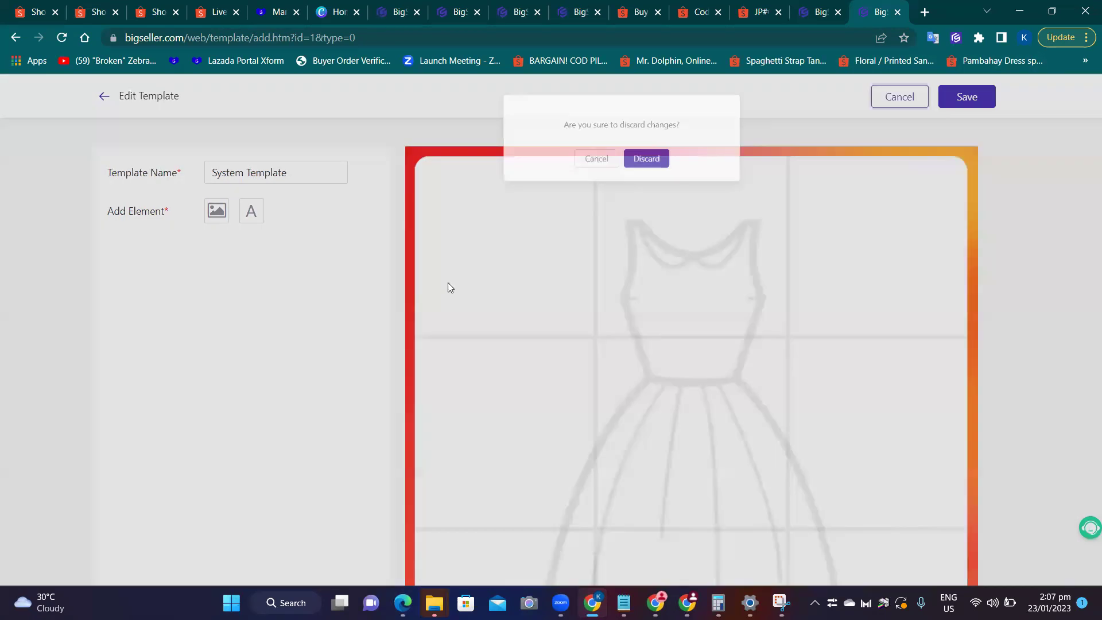
click(582, 177)
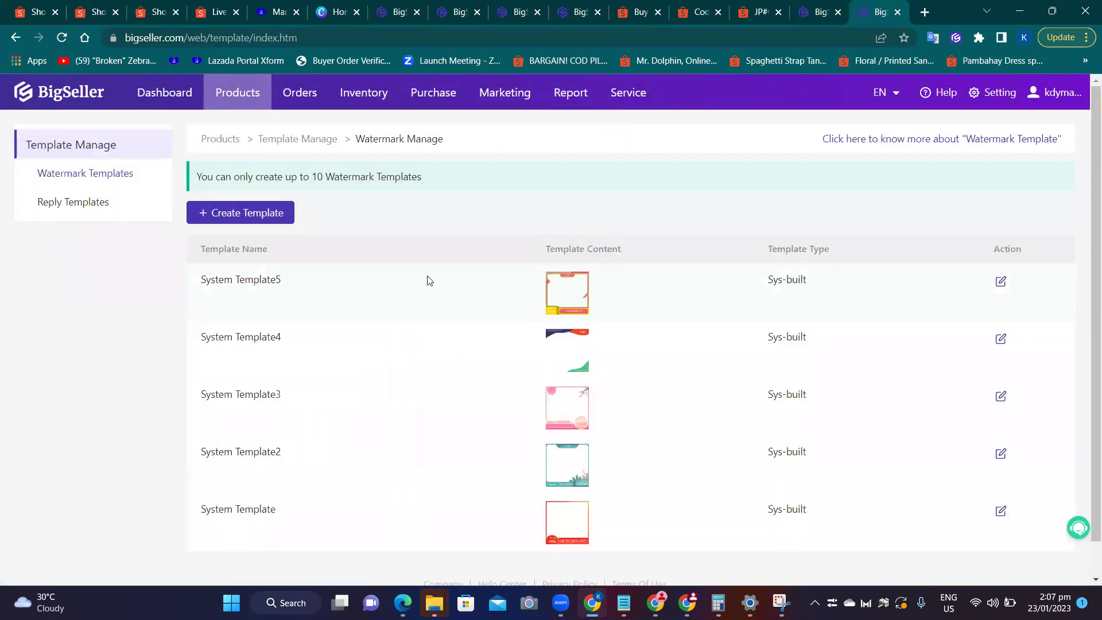
View the watermark and reply template lists, and look over the product functions from the all-stores draft listings.
scroll(396, 282, down, 2)
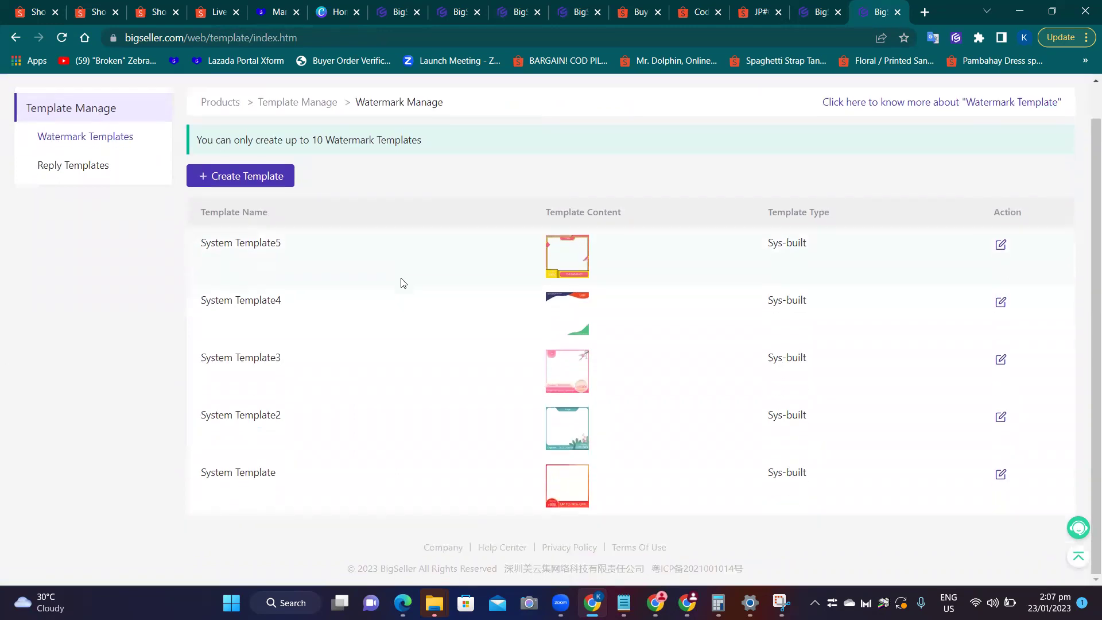
scroll(403, 282, up, 1)
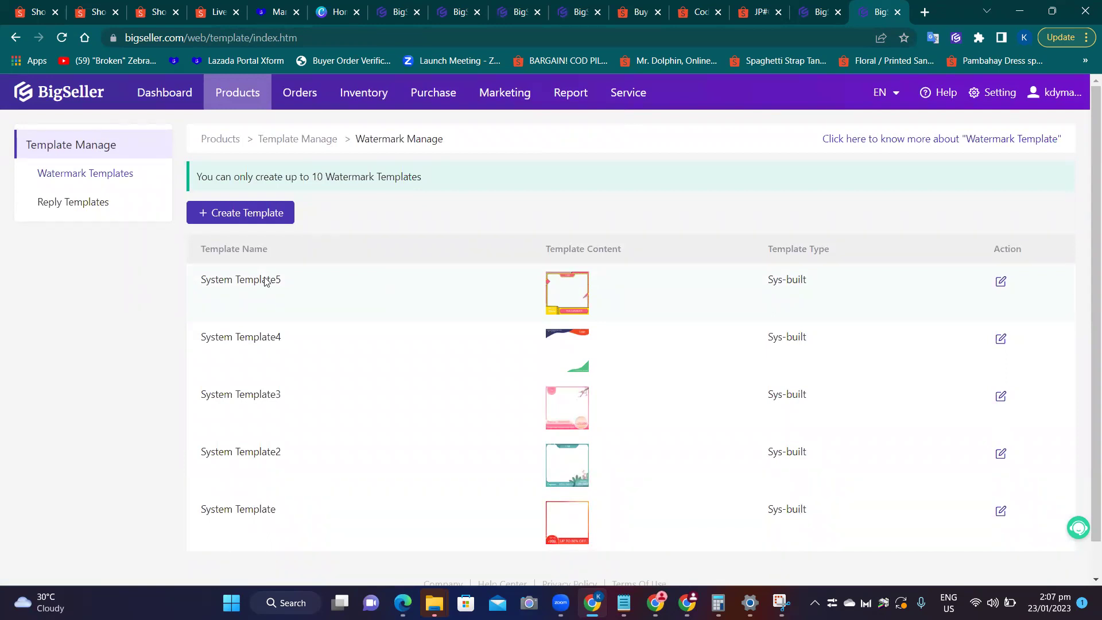
click(73, 203)
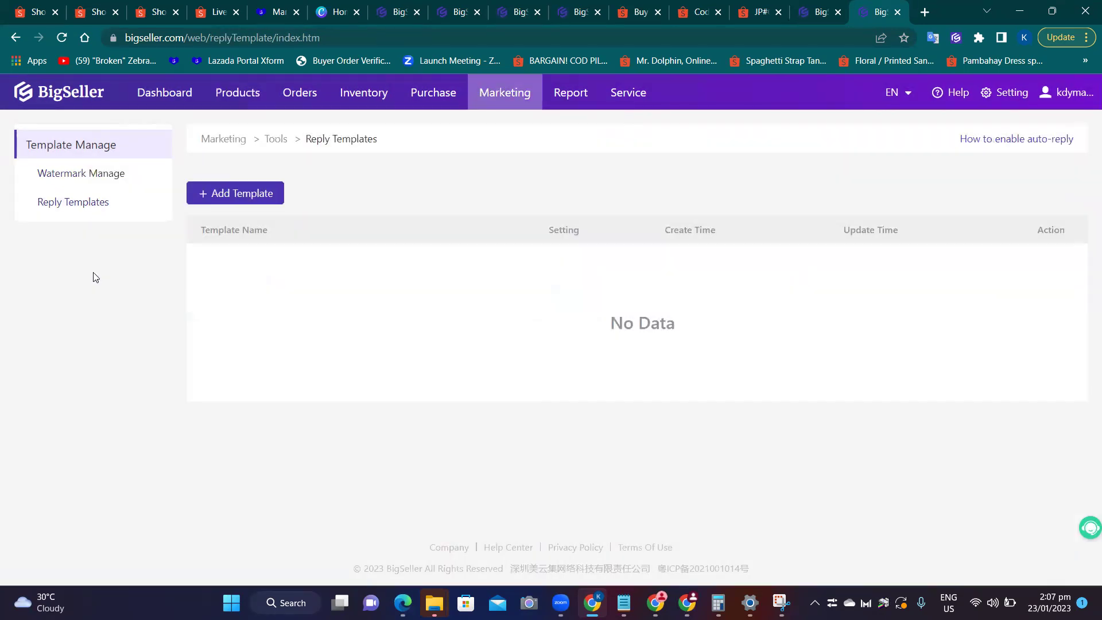
click(76, 177)
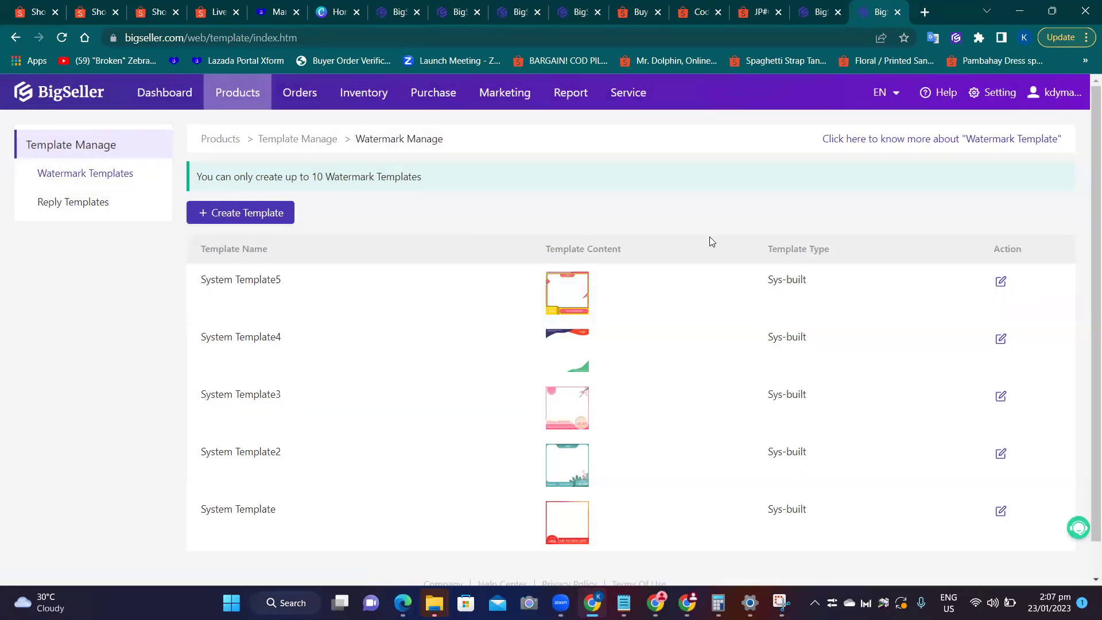
click(823, 4)
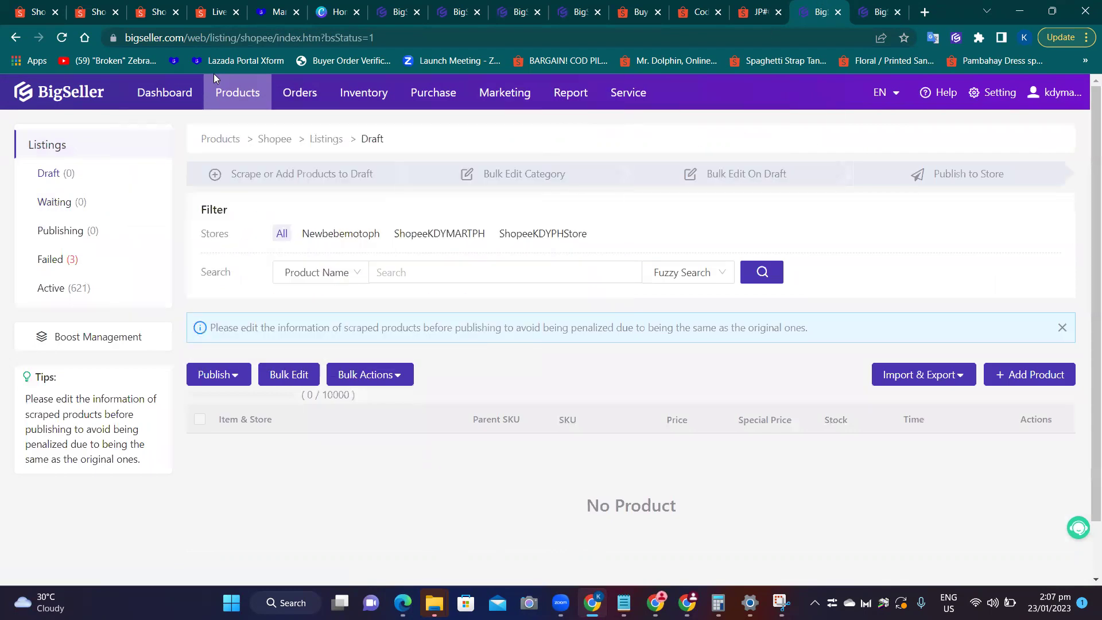
mouse_move(226, 94)
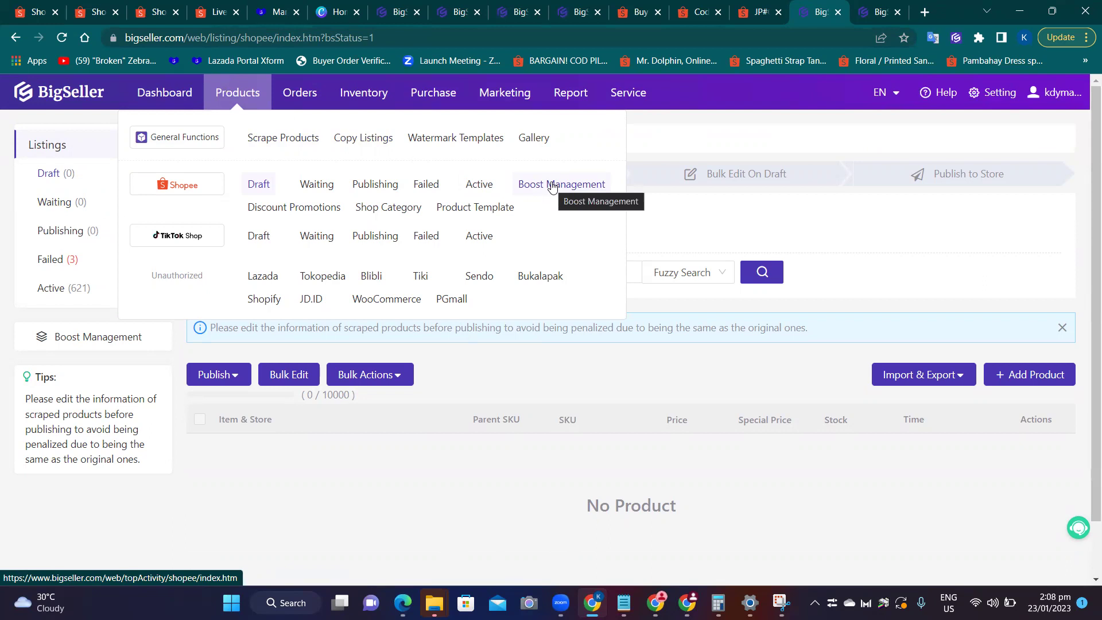
Search Google for "bigseller" in a new browser tab.
click(924, 12)
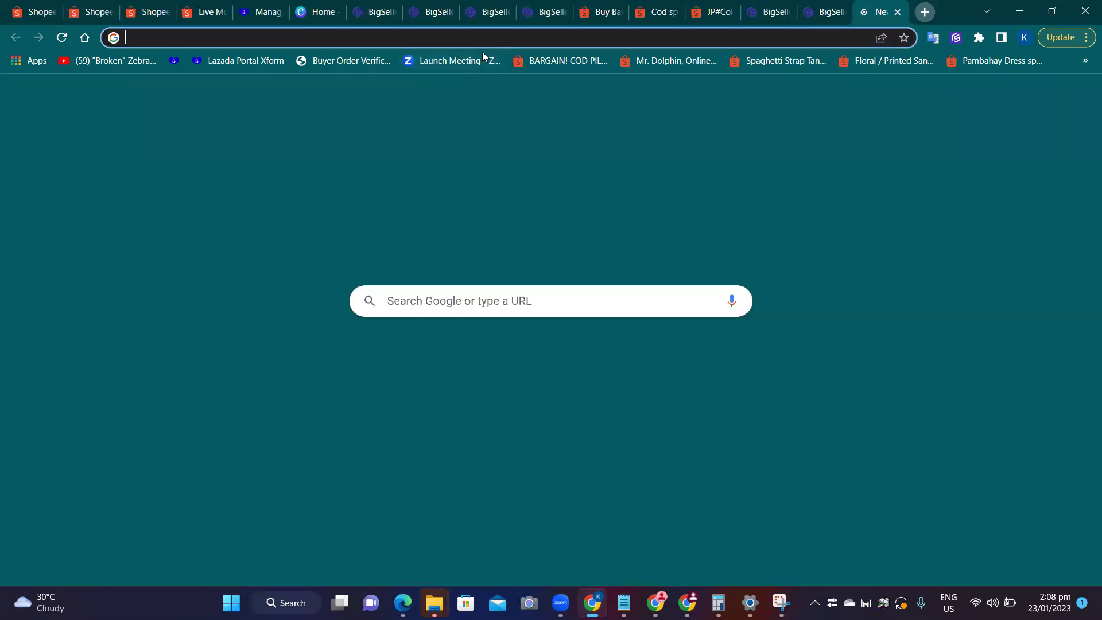
text(bni)
key(BackSpace)
key(BackSpace)
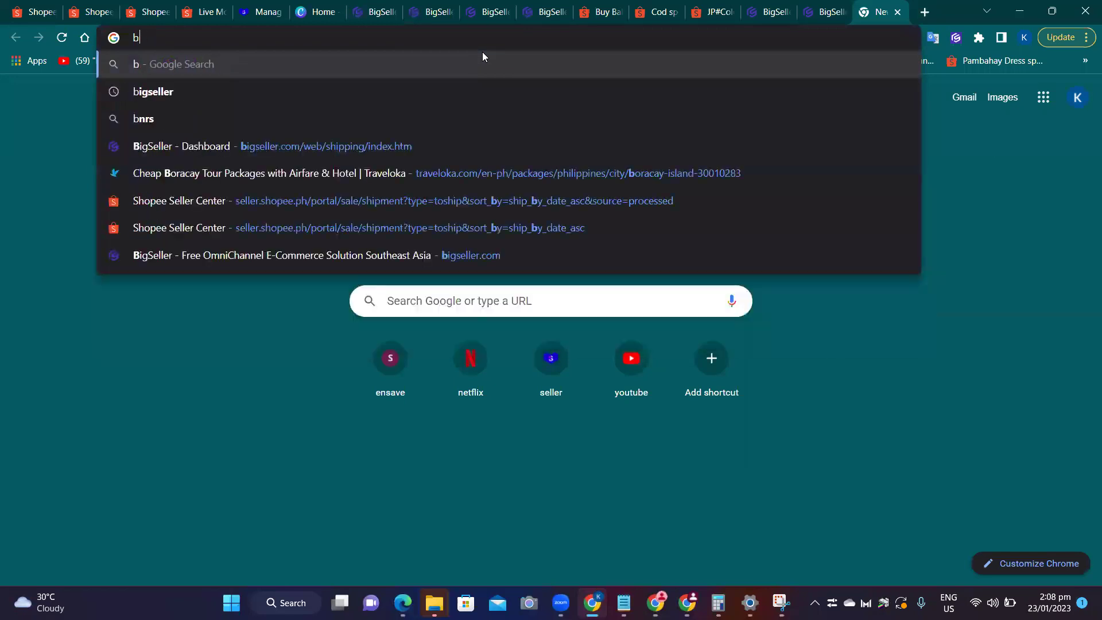
text(igse)
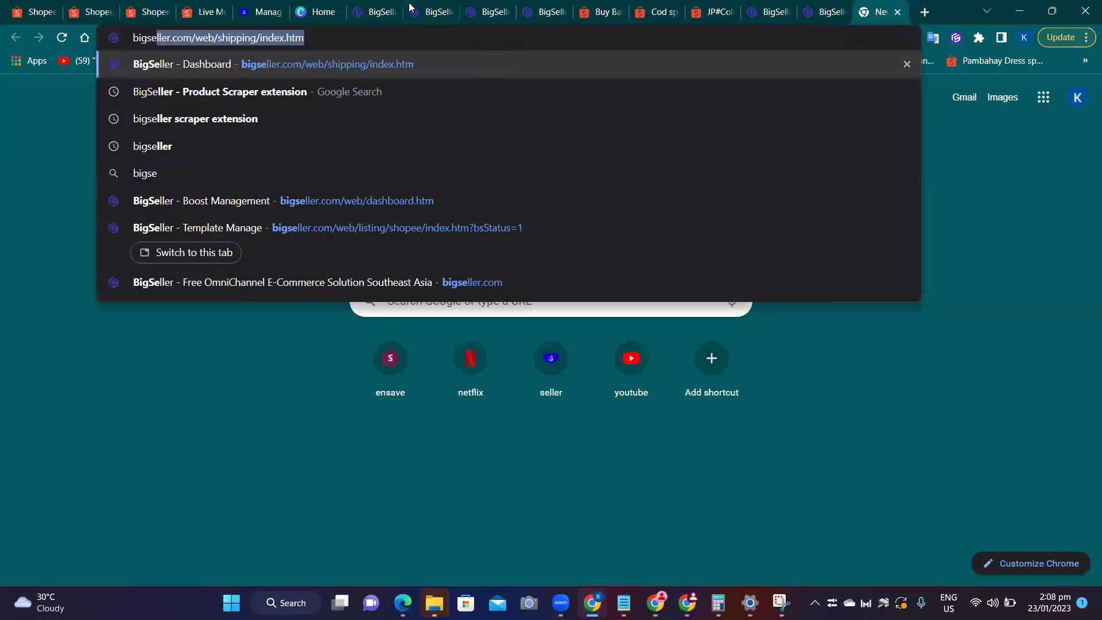
click(220, 37)
drag(166, 38, 371, 66)
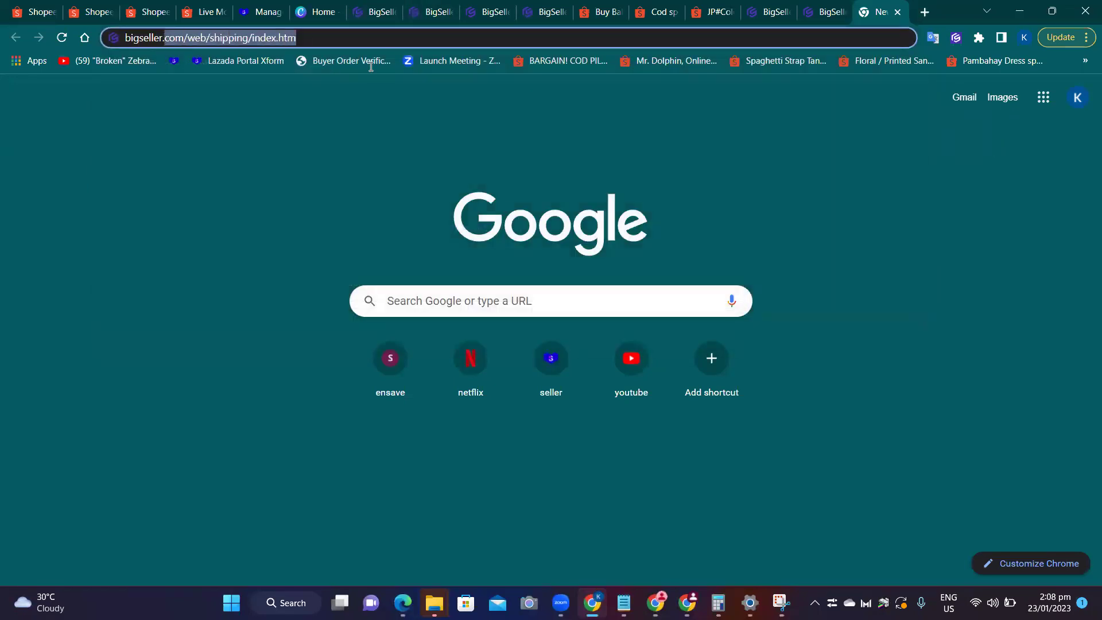
key(BackSpace)
key(Return)
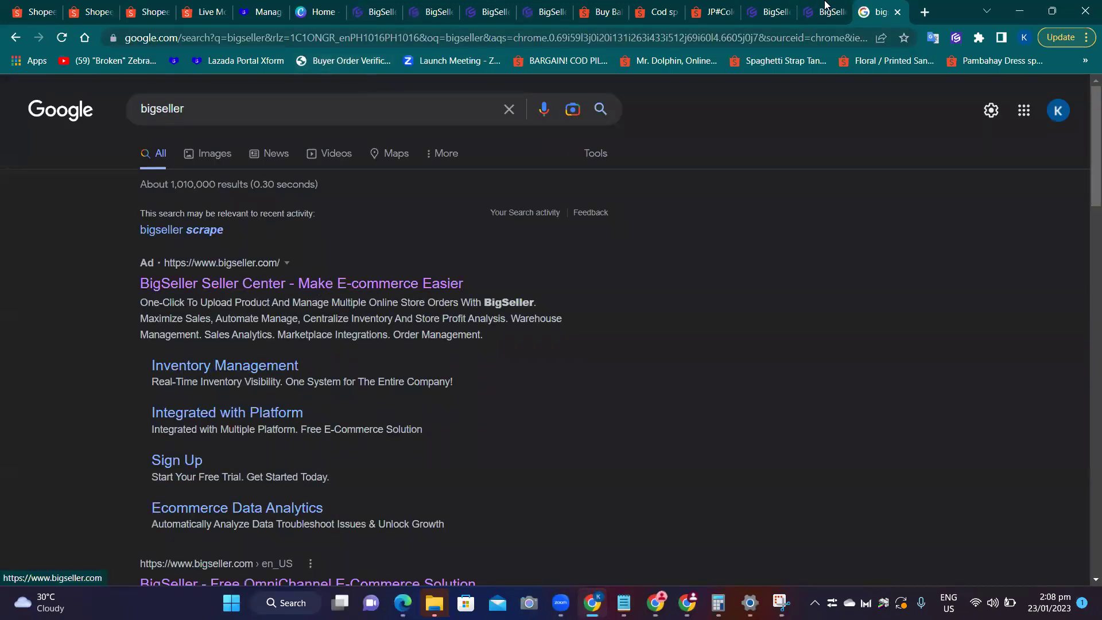
Return to the BigSeller listings, open the store authorization page, and review the connected Shopee and TikTok Shop stores.
click(763, 12)
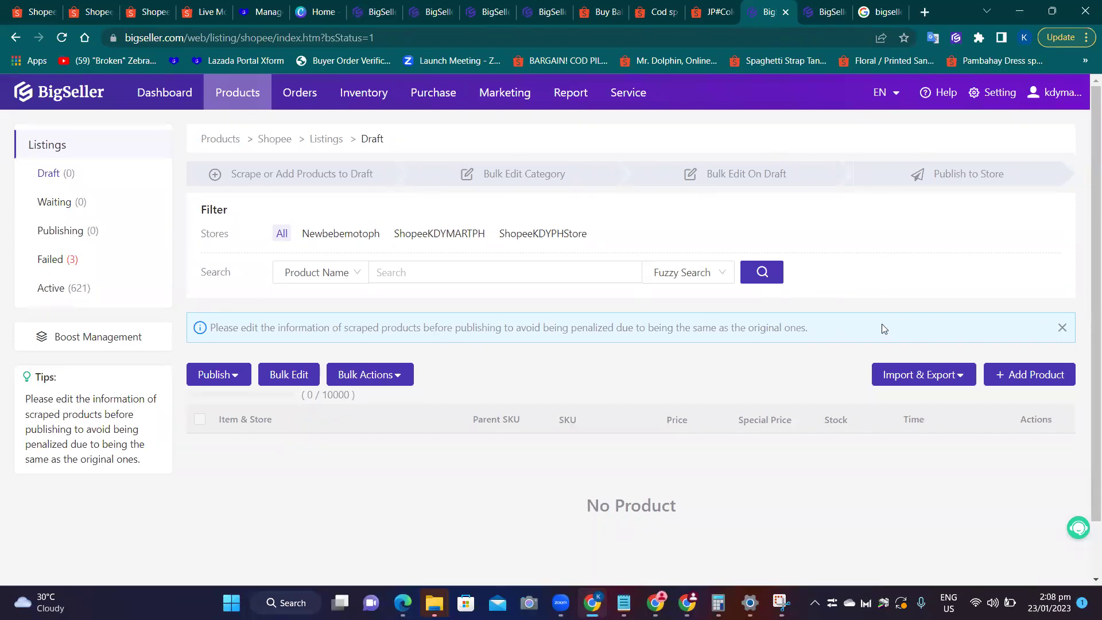
mouse_move(1059, 95)
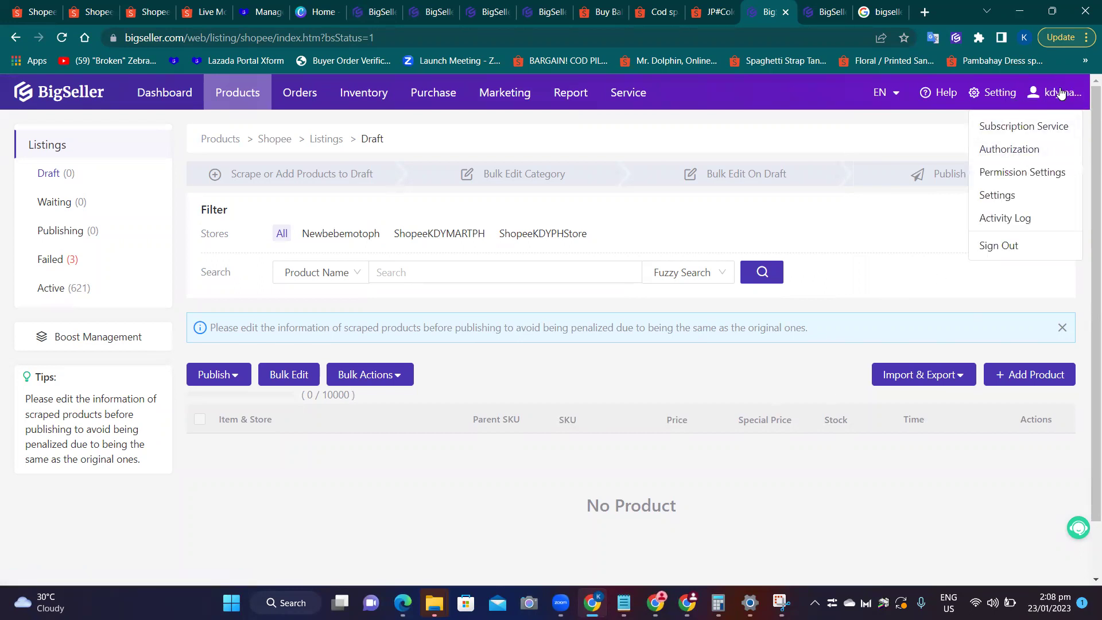
click(1027, 159)
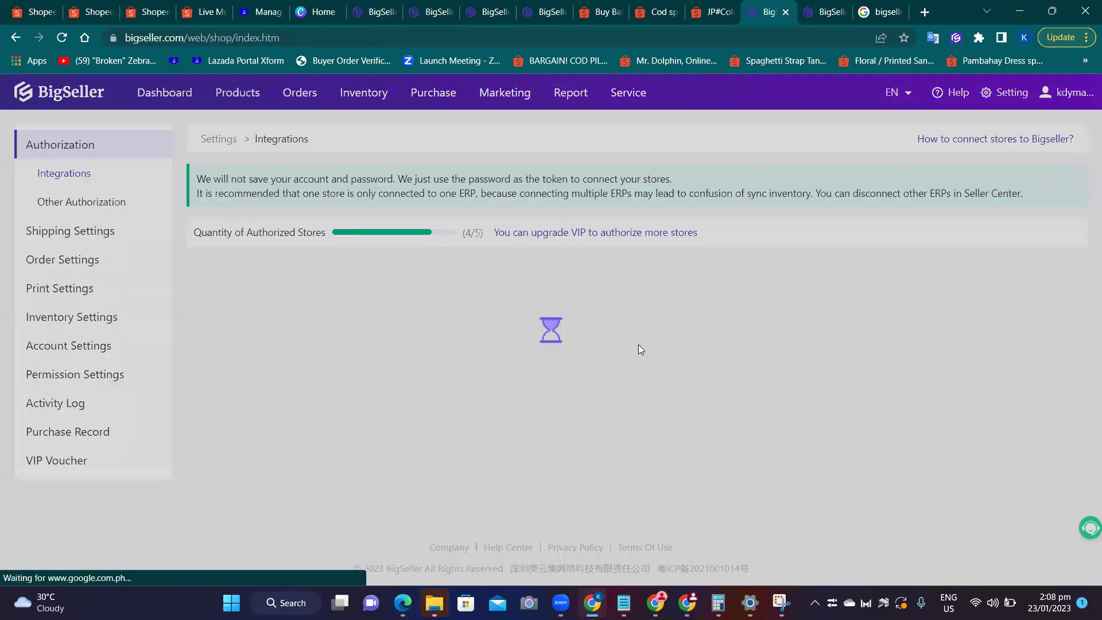
scroll(460, 428, down, 3)
scroll(445, 376, down, 1)
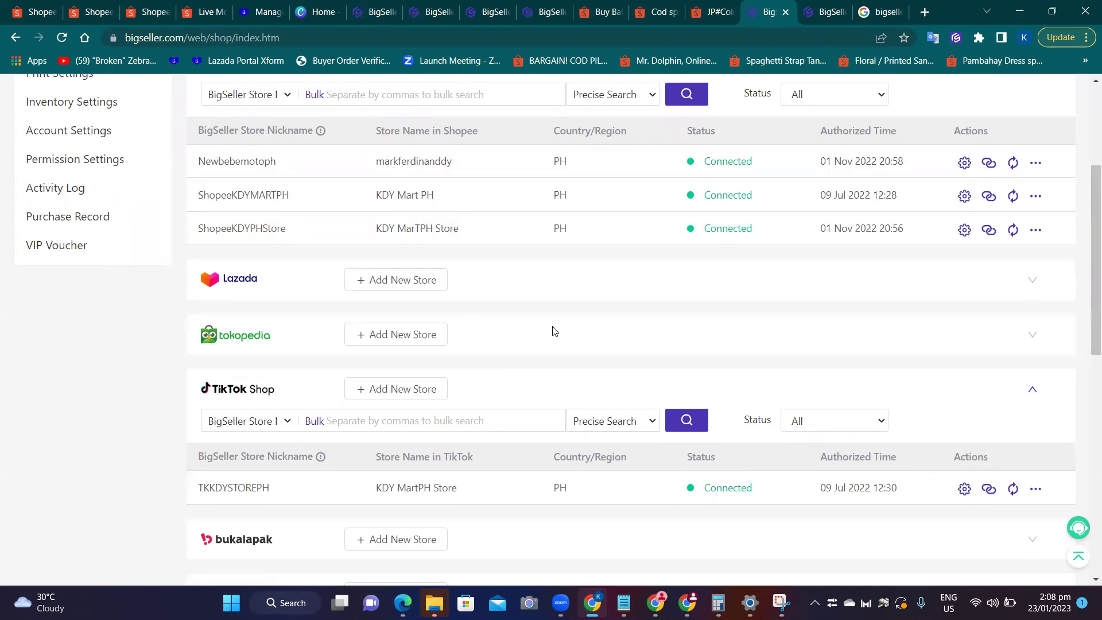
scroll(555, 331, up, 2)
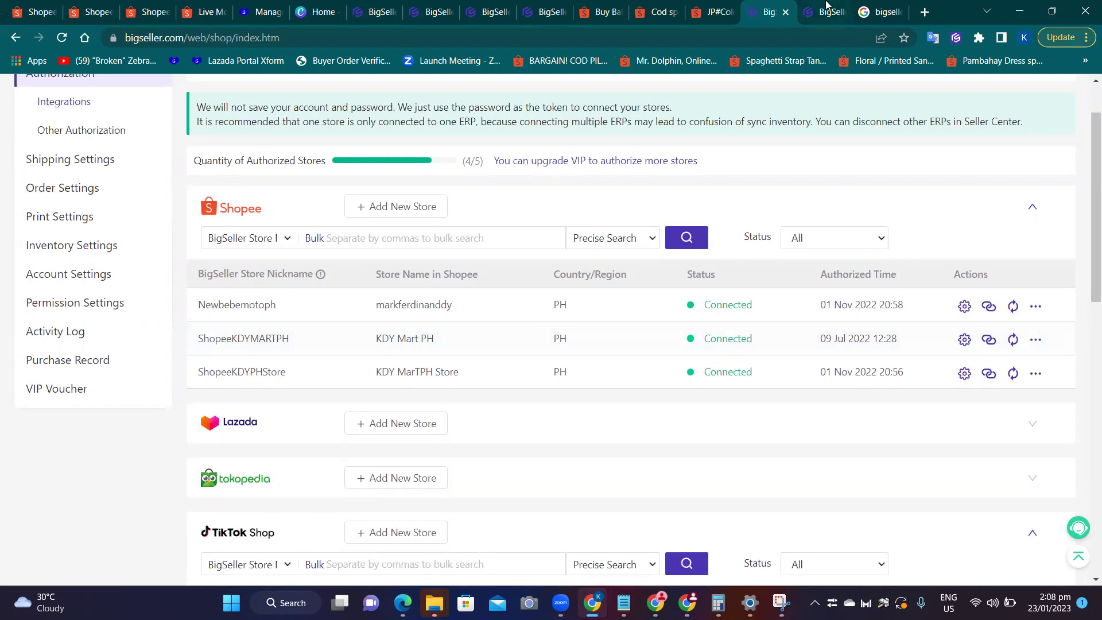
click(827, 8)
click(772, 8)
click(829, 8)
click(778, 7)
Start adding a new Shopee store with the BigSeller store nickname "ddd" and proceed to the Shopee authorization login.
click(402, 207)
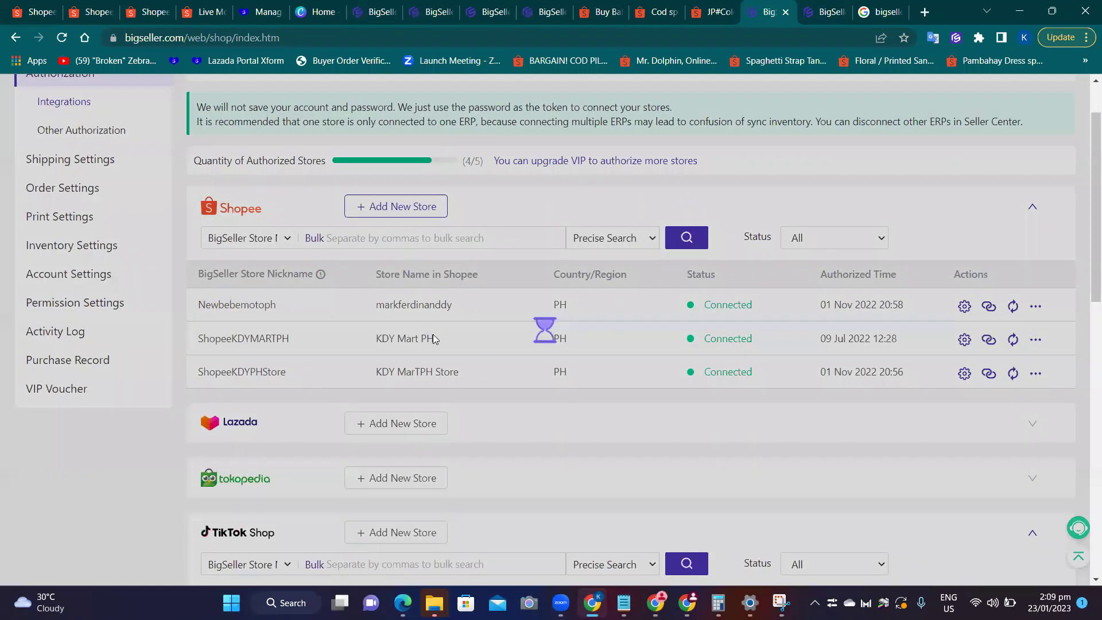
triple_click(601, 160)
key(BackSpace)
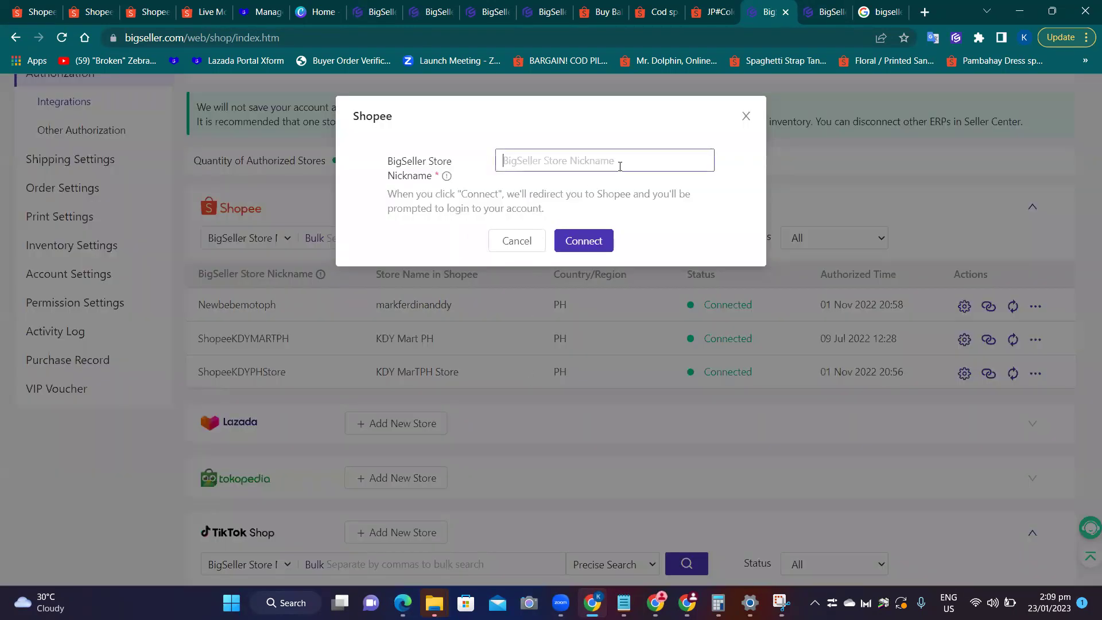
text(ddd)
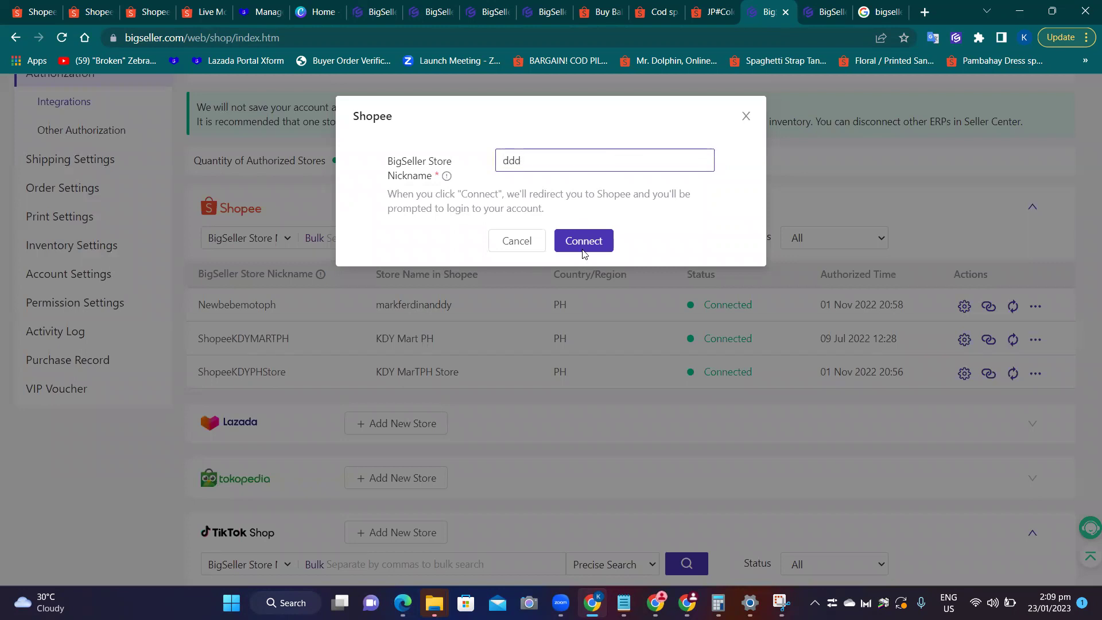
click(585, 242)
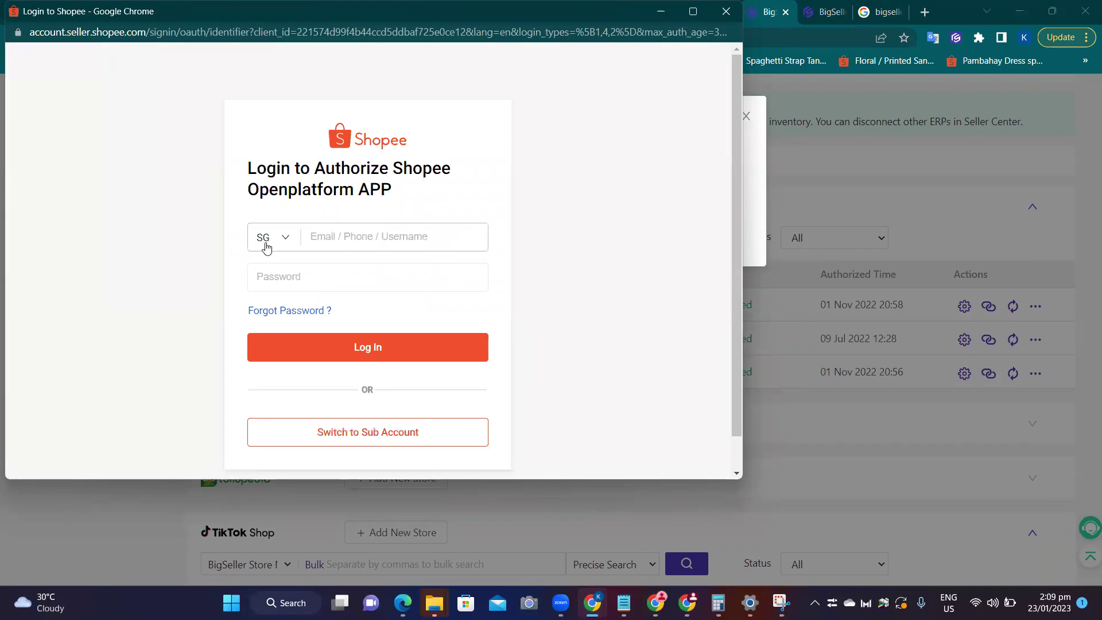
Set the Shopee login region to Philippines, and leave the login and the new store dialog without connecting.
click(275, 242)
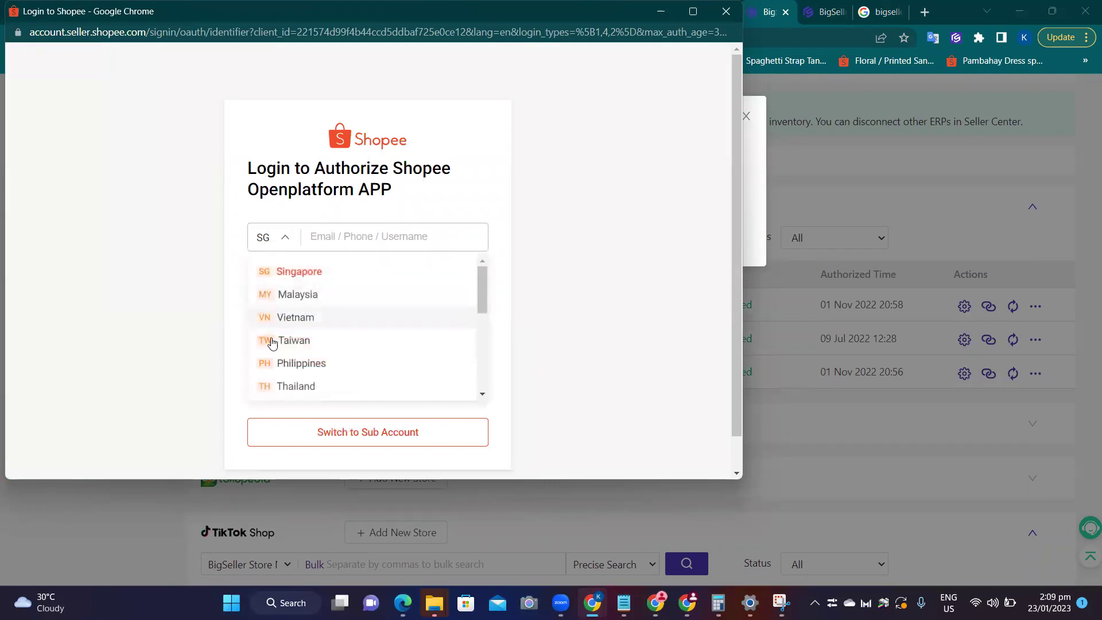
click(281, 367)
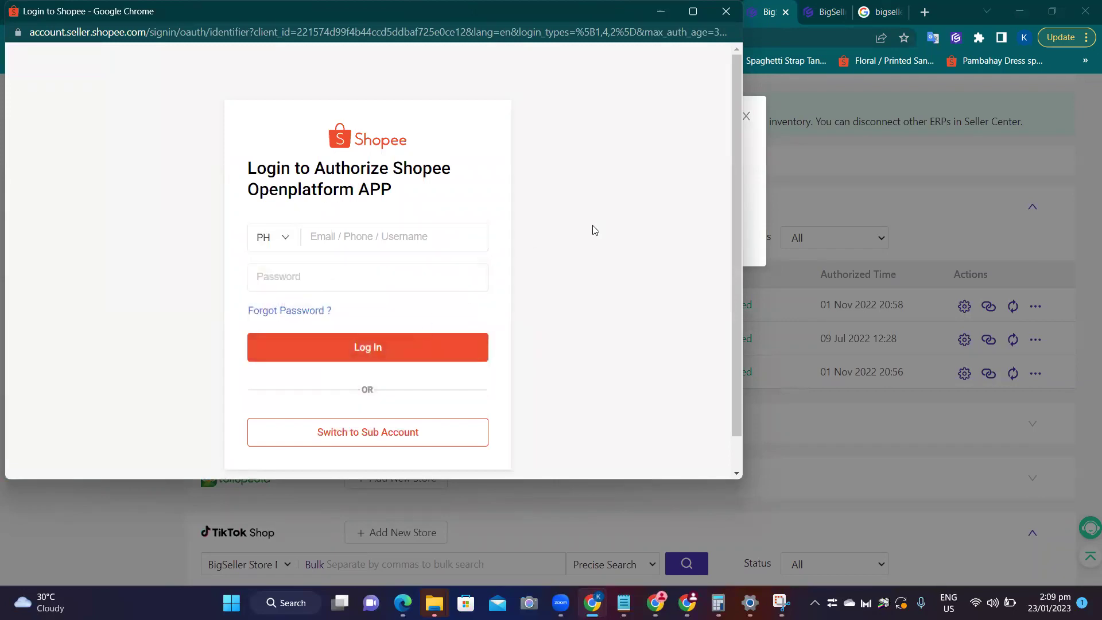
scroll(595, 229, down, 1)
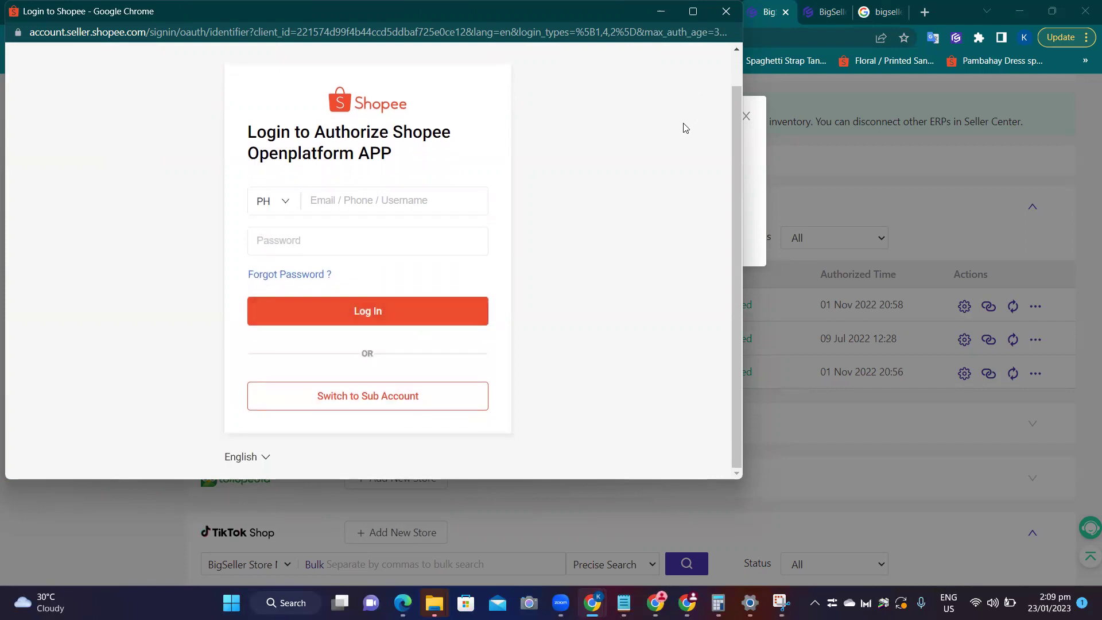
click(726, 11)
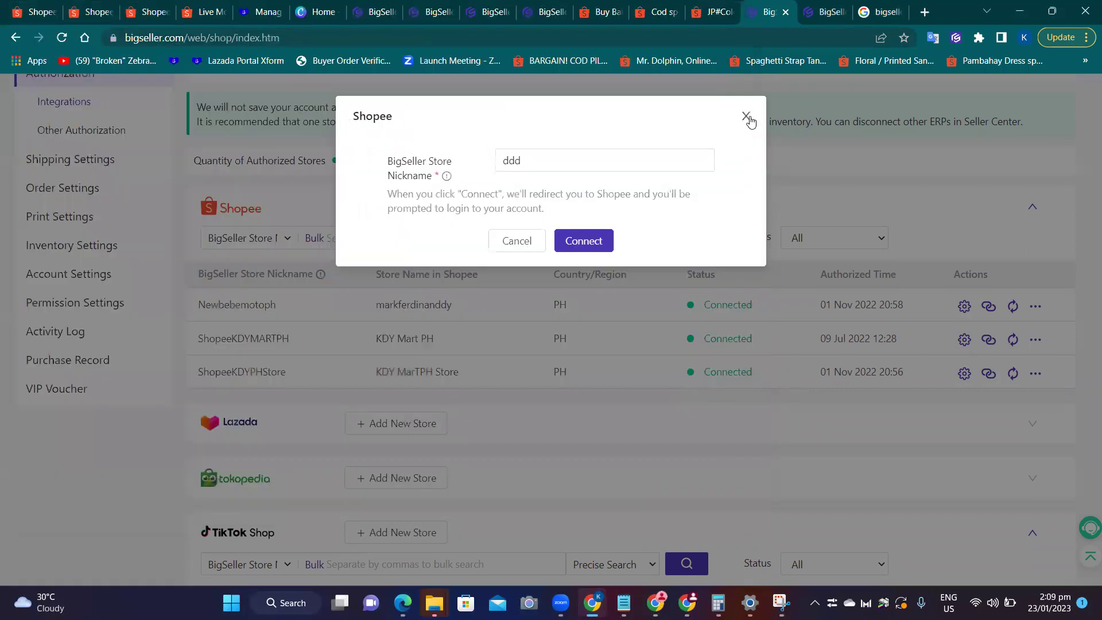
click(746, 117)
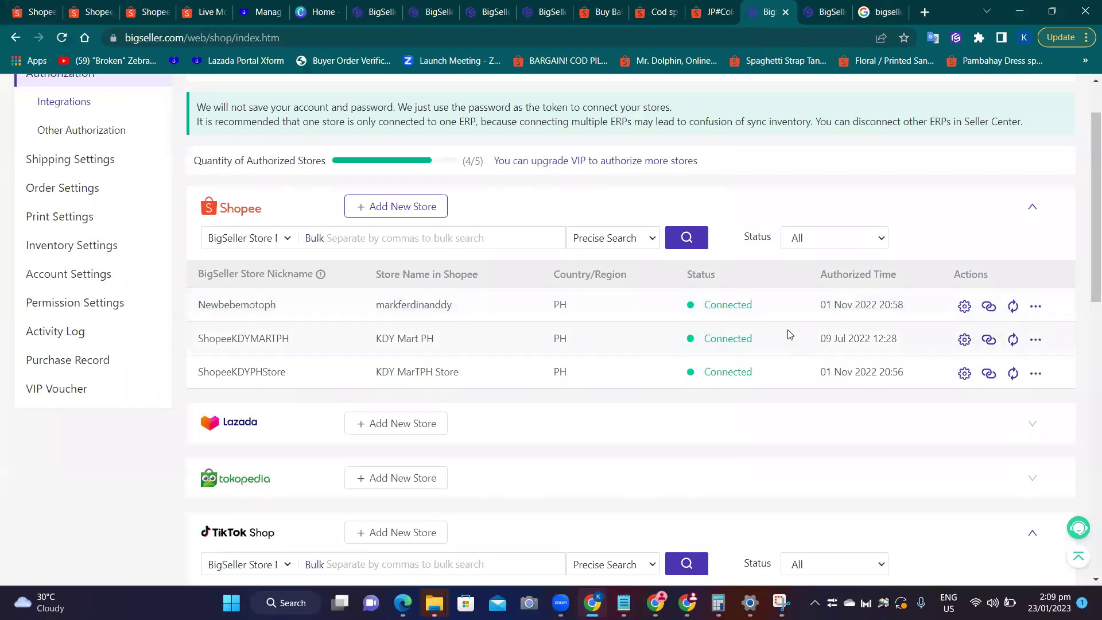
mouse_move(1039, 308)
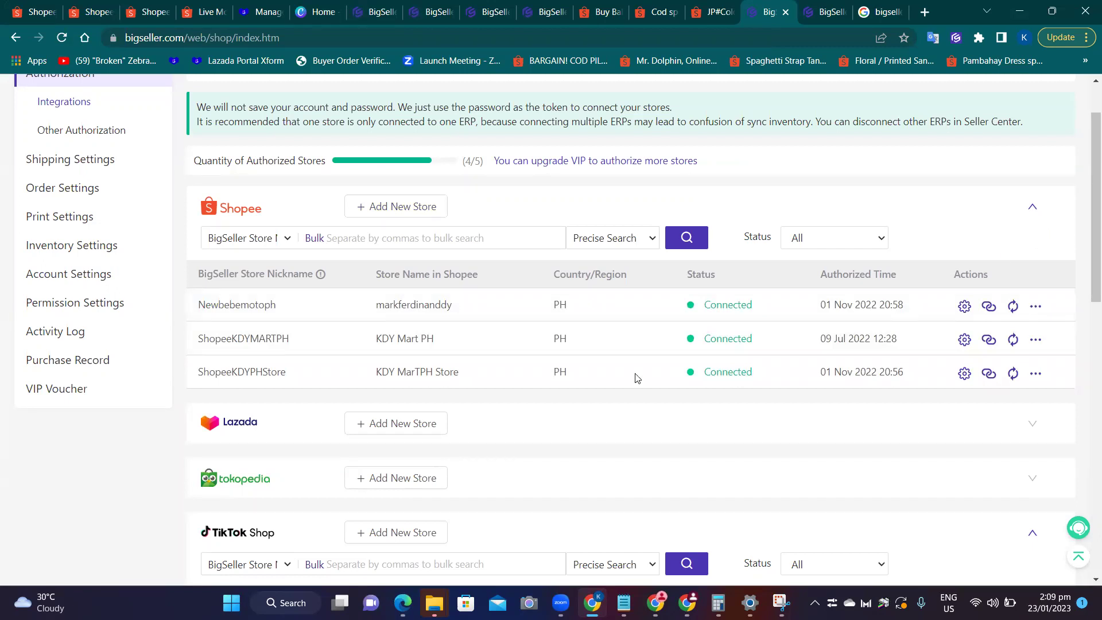
scroll(569, 409, up, 2)
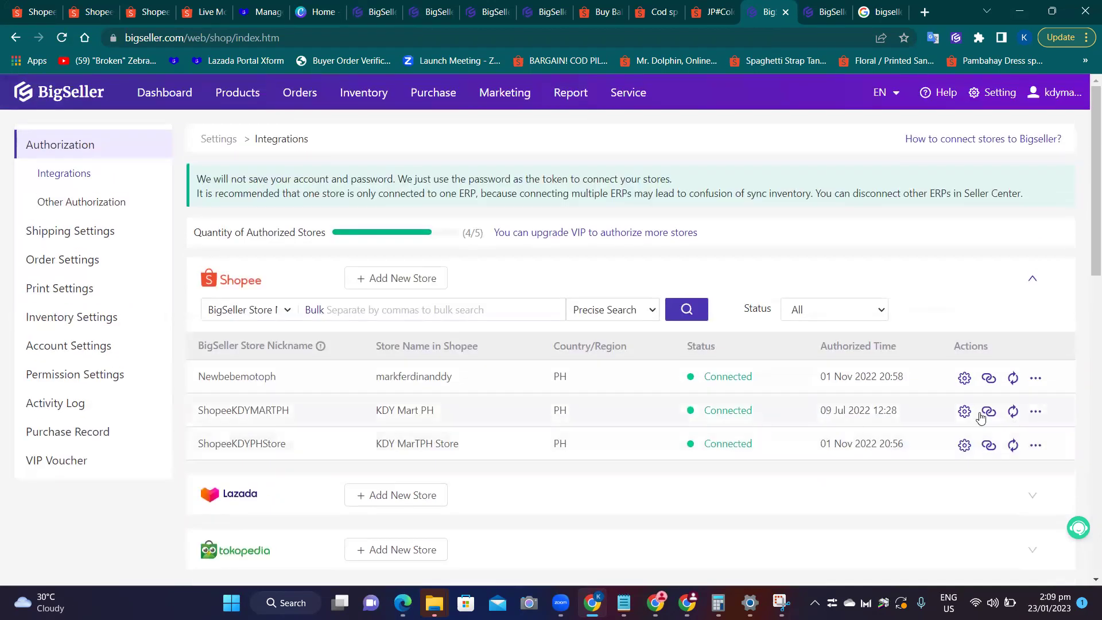